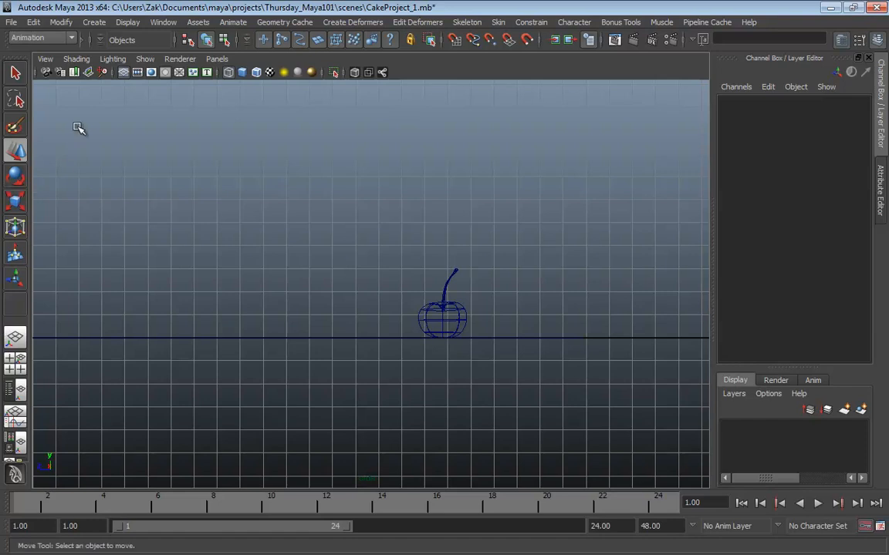
# Switch the viewport to the Left Side predefined view with the cherry framed, and display the models smooth shaded
pyautogui.click(46, 61)
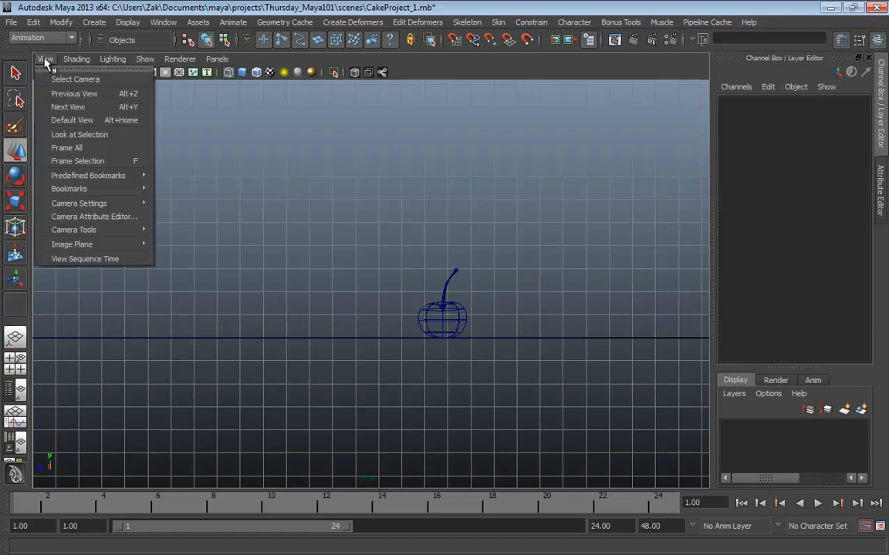
pyautogui.moveTo(71, 175)
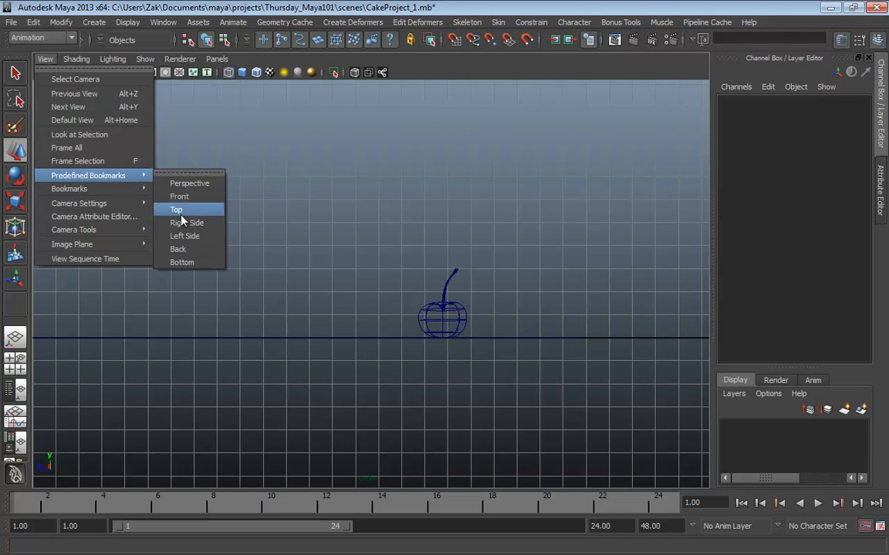
pyautogui.click(182, 235)
pyautogui.keyDown('alt'); pyautogui.moveTo(230, 242); pyautogui.dragTo(477, 276, button='middle'); pyautogui.keyUp('alt')
pyautogui.keyDown('alt'); pyautogui.moveTo(456, 284); pyautogui.dragTo(515, 293, button='right'); pyautogui.keyUp('alt')
pyautogui.keyDown('alt'); pyautogui.moveTo(370, 296); pyautogui.dragTo(390, 270, button='middle'); pyautogui.keyUp('alt')
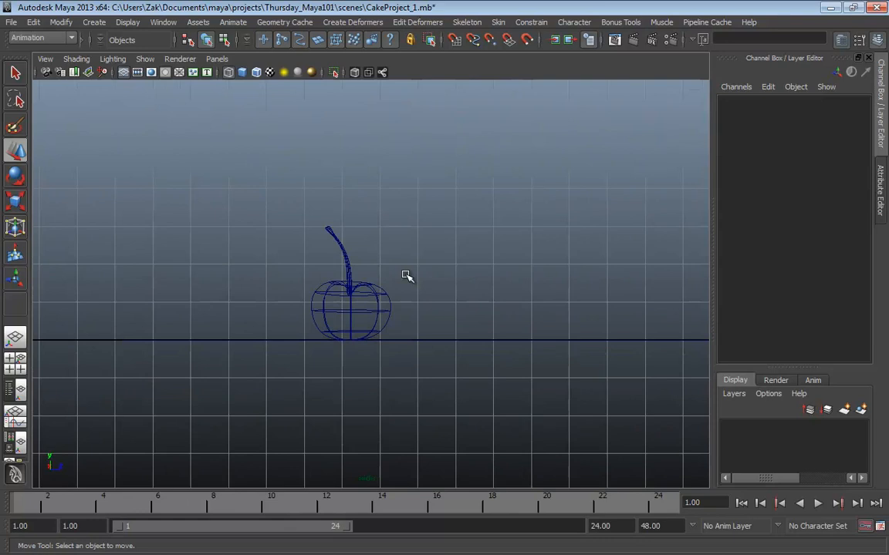
pyautogui.keyDown('alt'); pyautogui.moveTo(414, 282); pyautogui.dragTo(316, 273, button='middle'); pyautogui.keyUp('alt')
pyautogui.press('5')
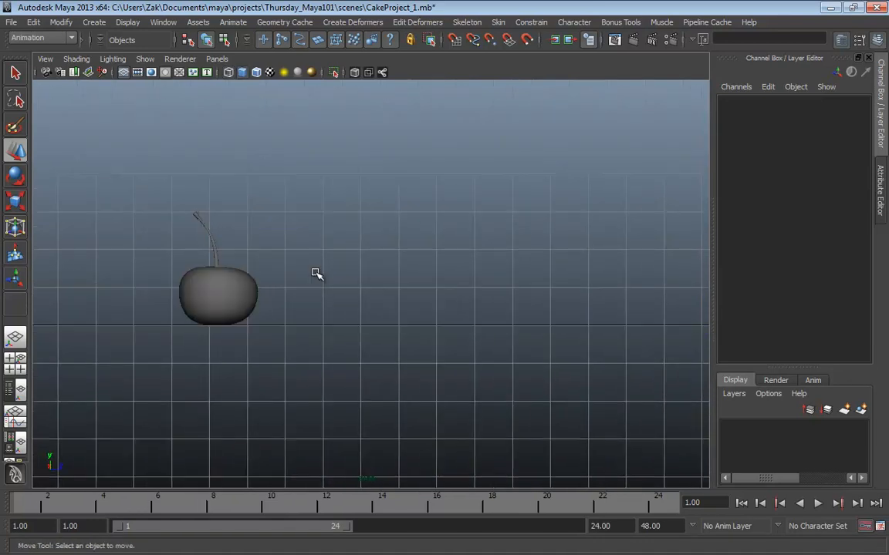
# Rename the flat ground plane beneath the cherry as table, and clear the selection
pyautogui.click(363, 326)
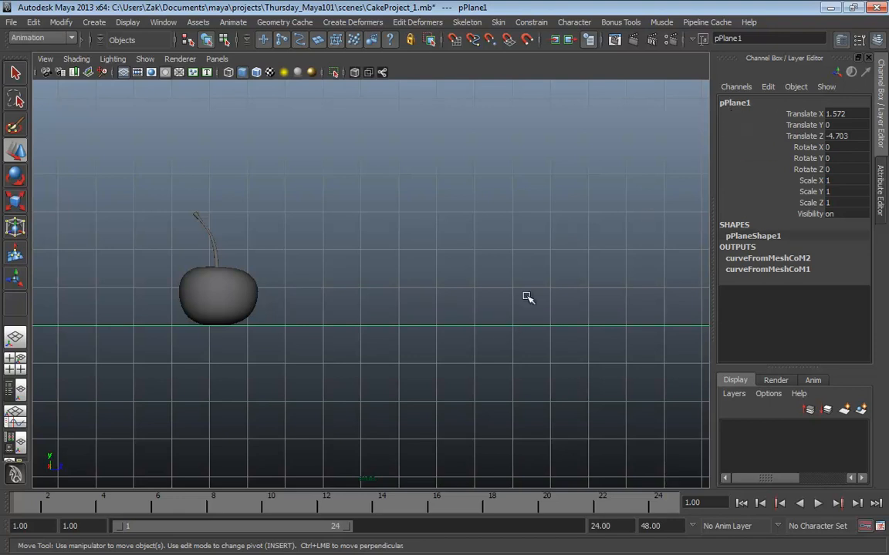
pyautogui.doubleClick(737, 103)
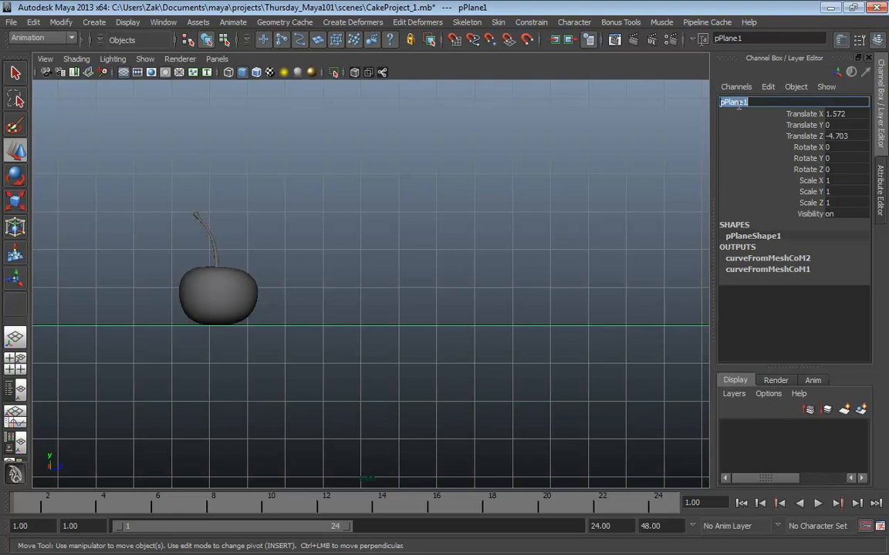
pyautogui.write('tabl')
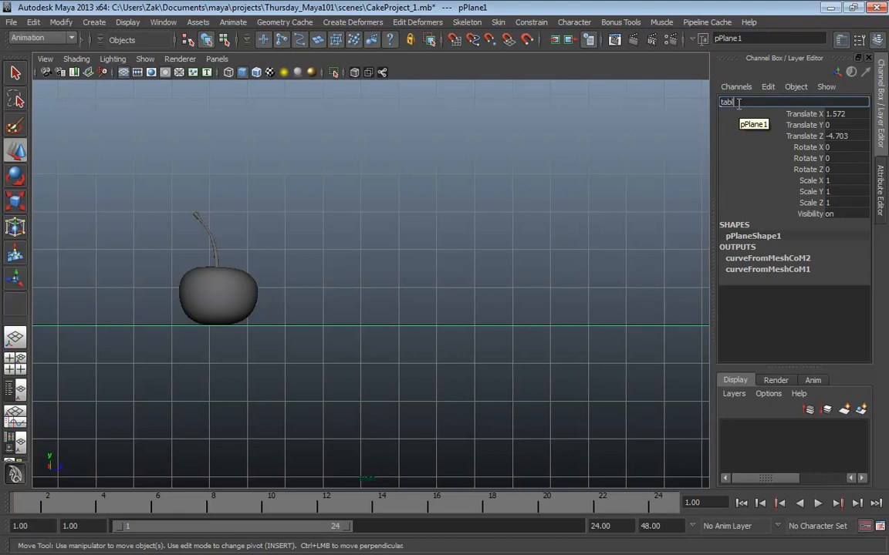
pyautogui.write('e')
pyautogui.press('Return')
pyautogui.moveTo(459, 278); pyautogui.dragTo(371, 426)
pyautogui.click(372, 425)
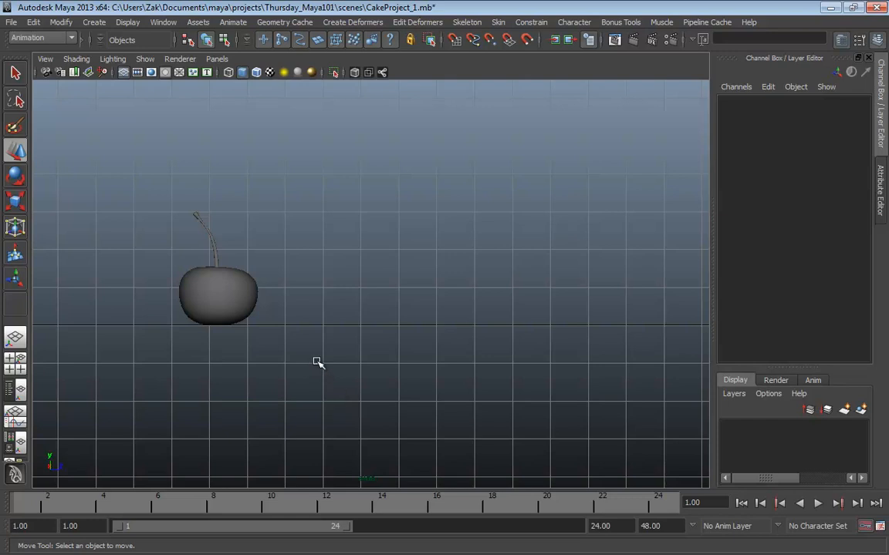
# Rename the round body of the cherry as geo_cherry_body
pyautogui.keyDown('alt'); pyautogui.moveTo(322, 318); pyautogui.dragTo(362, 318, button='middle'); pyautogui.keyUp('alt')
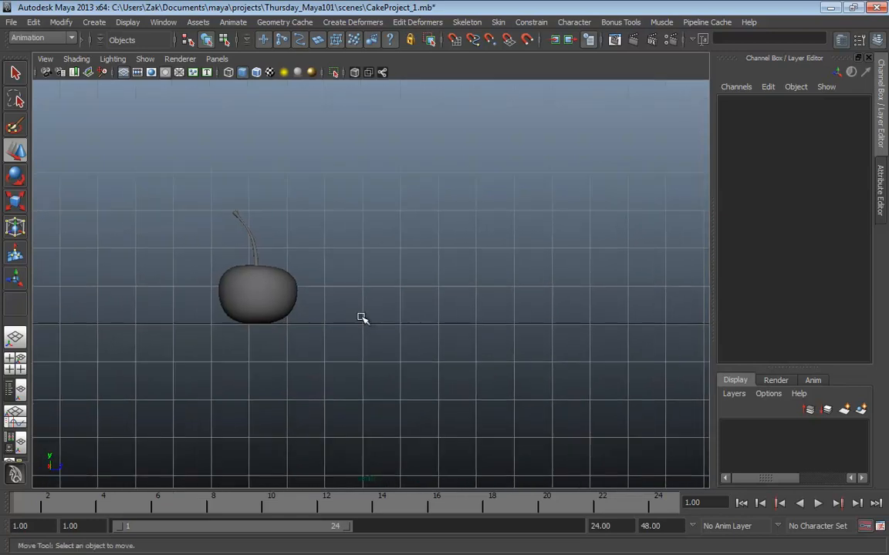
pyautogui.click(258, 300)
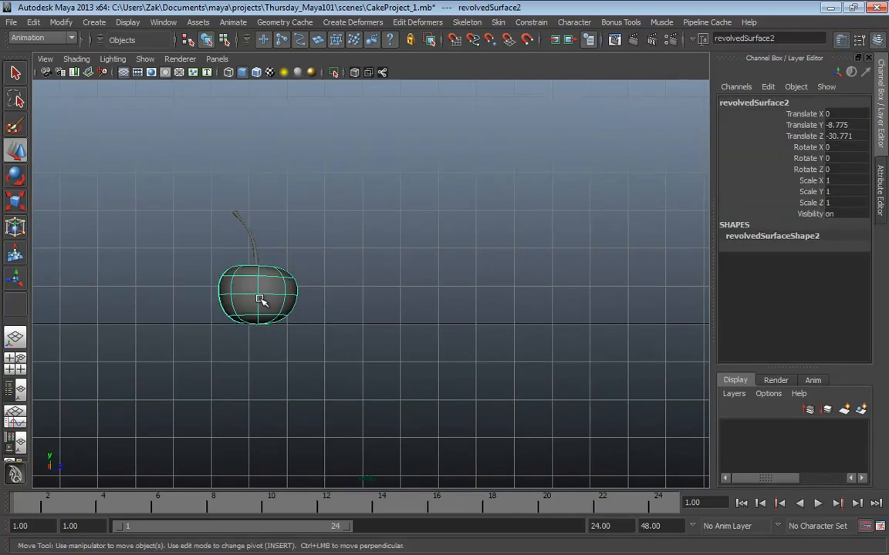
pyautogui.doubleClick(742, 103)
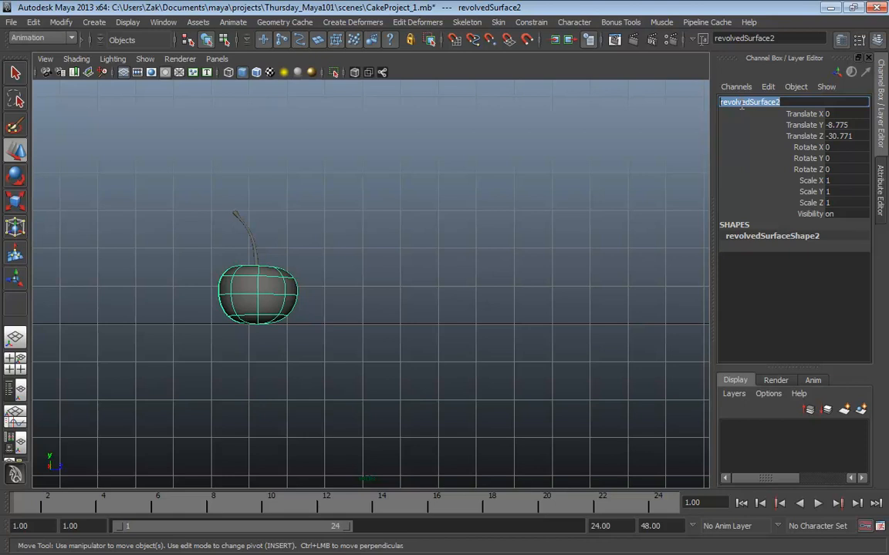
pyautogui.write('geo')
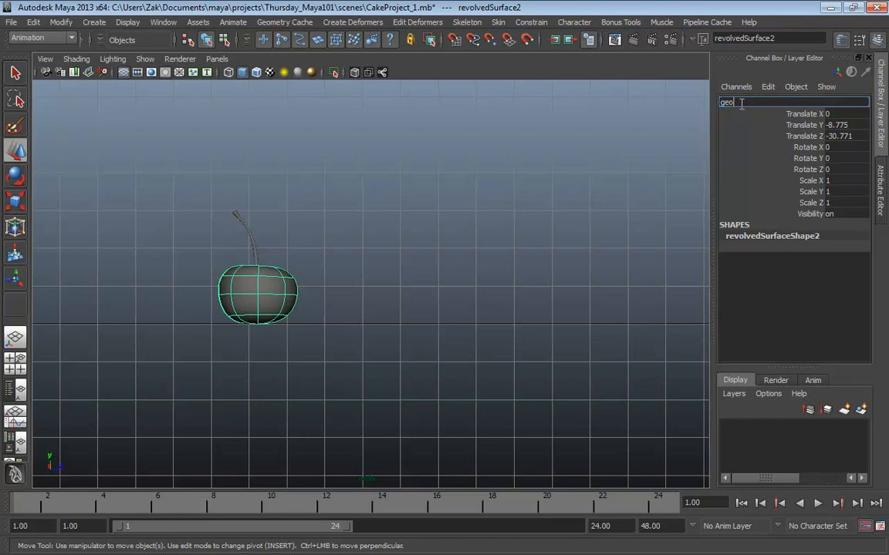
pyautogui.write('_cherry_body')
pyautogui.press('Return')
# Rename the cherry's curved stem as geo_cherry_stem, and clear the selection
pyautogui.moveTo(405, 200); pyautogui.dragTo(141, 236)
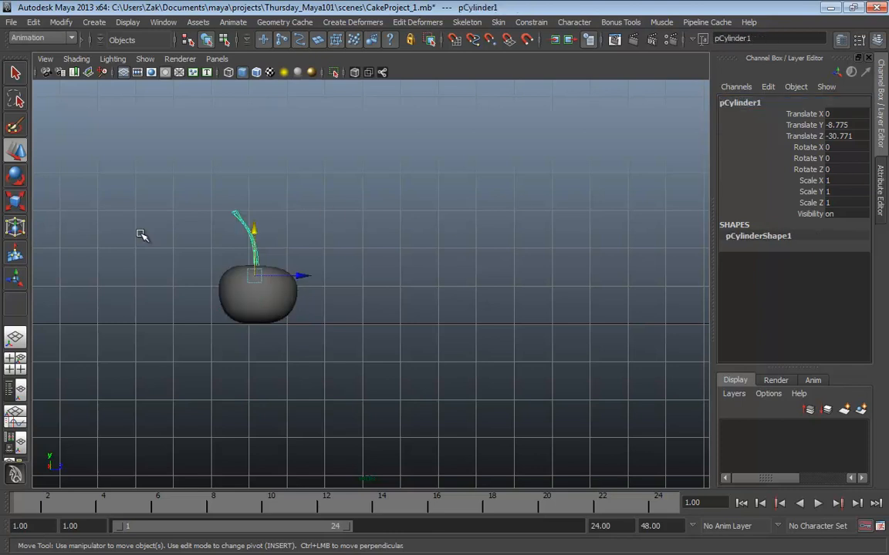
pyautogui.doubleClick(752, 102)
pyautogui.write('geo')
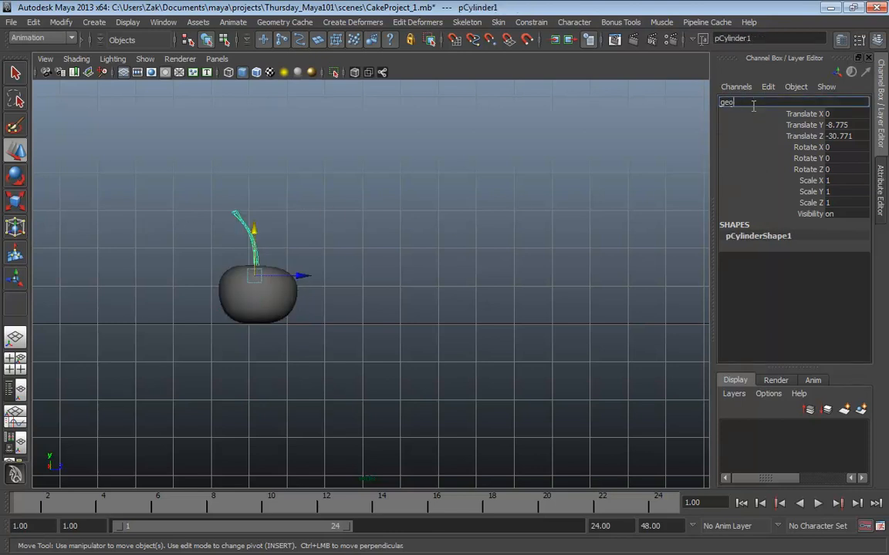
pyautogui.write('_cherry_stem')
pyautogui.press('Return')
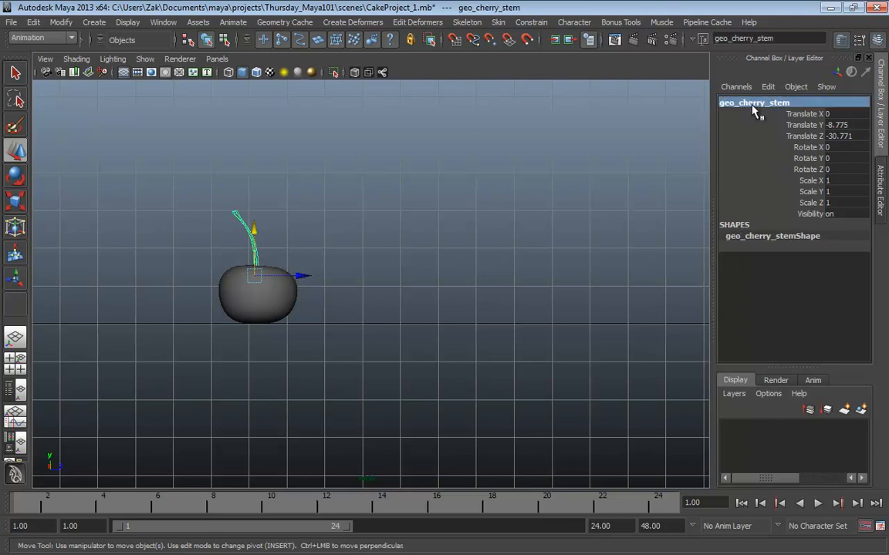
pyautogui.click(501, 263)
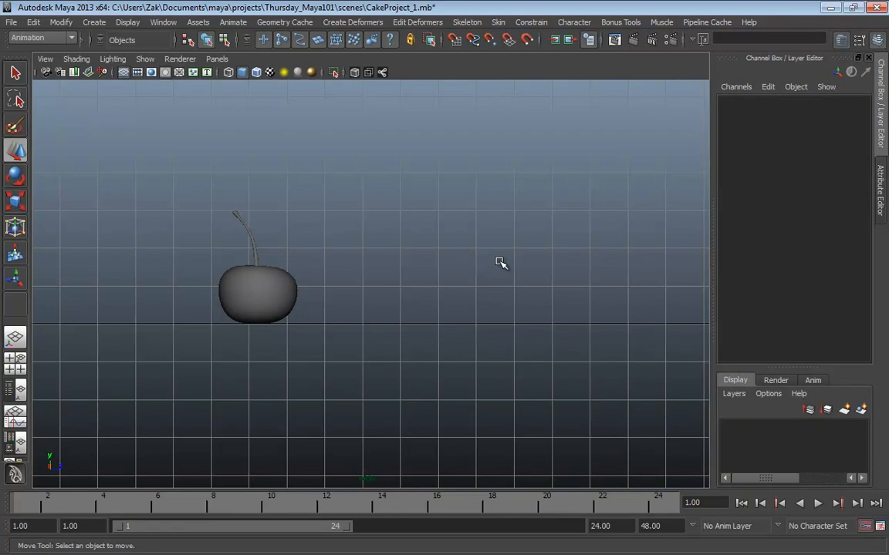
# Return to the perspective view and inspect the cherry's body and stem beside the plated cake from several angles
pyautogui.click(255, 294)
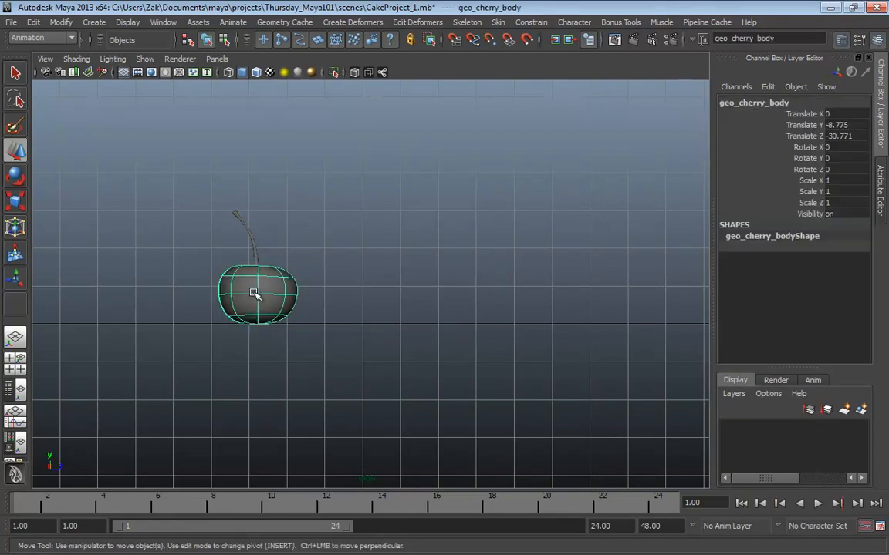
pyautogui.press('space')
pyautogui.click(374, 293)
pyautogui.press('space')
pyautogui.press('space')
pyautogui.keyDown('alt'); pyautogui.moveTo(493, 254); pyautogui.dragTo(445, 306); pyautogui.keyUp('alt')
pyautogui.click(483, 308)
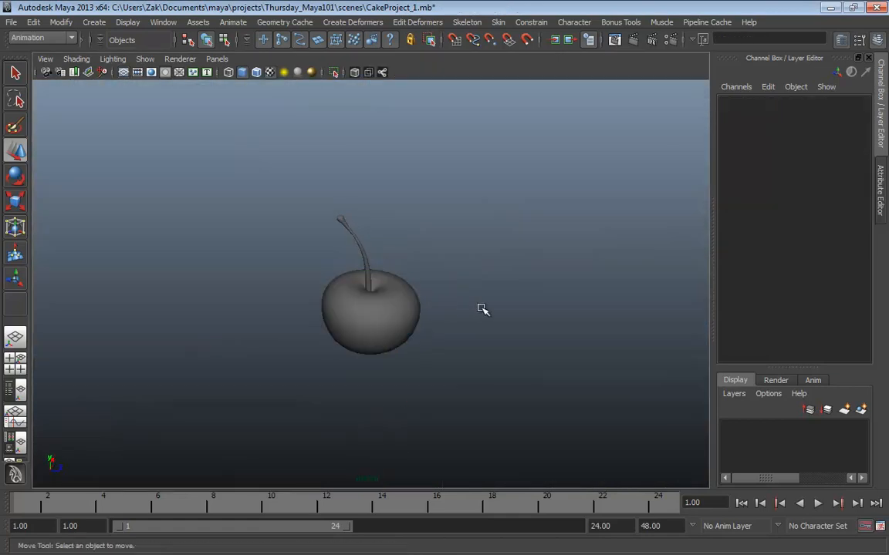
pyautogui.keyDown('alt'); pyautogui.moveTo(565, 228); pyautogui.dragTo(517, 298); pyautogui.keyUp('alt')
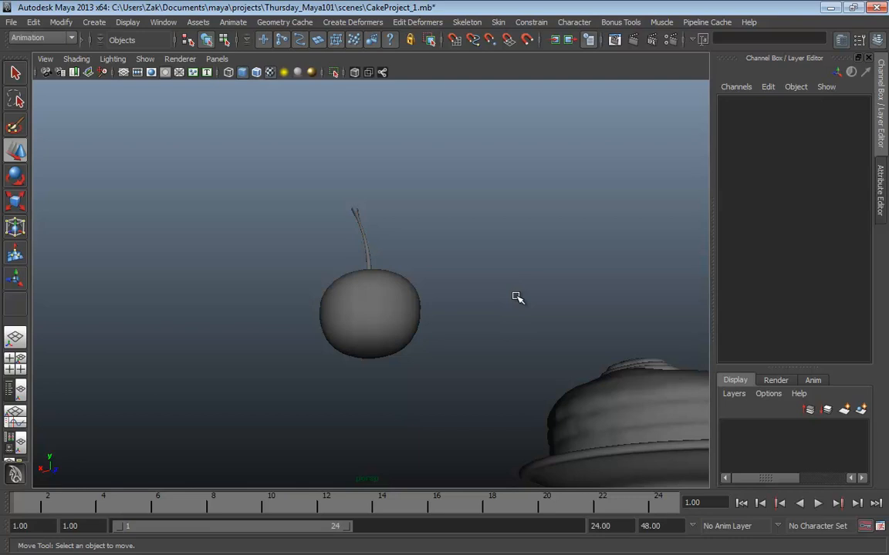
pyautogui.moveTo(517, 297)
pyautogui.keyDown('alt'); pyautogui.mouseDown()
pyautogui.moveTo(530, 288)
pyautogui.moveTo(529, 298)
pyautogui.mouseUp(); pyautogui.keyUp('alt')
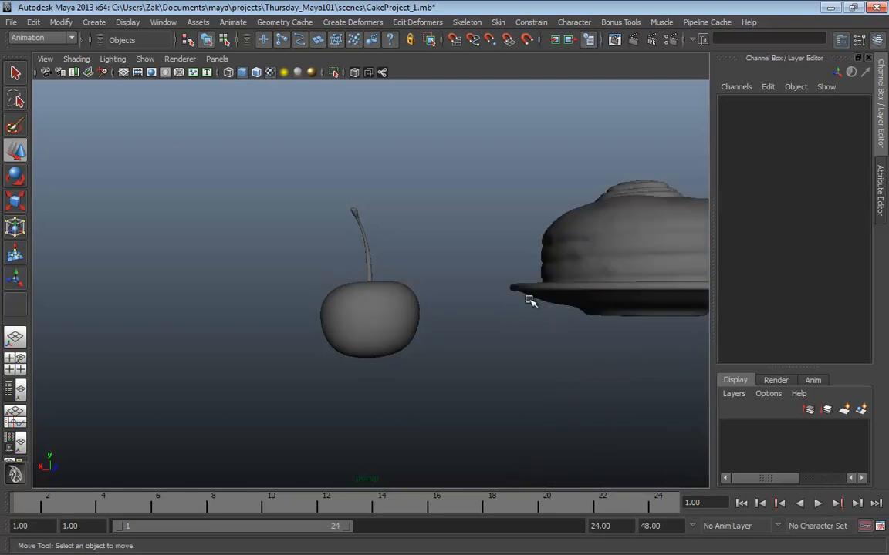
# Create a locator and move it along Z from the cake toward the cherry, to about -27.43
pyautogui.click(95, 23)
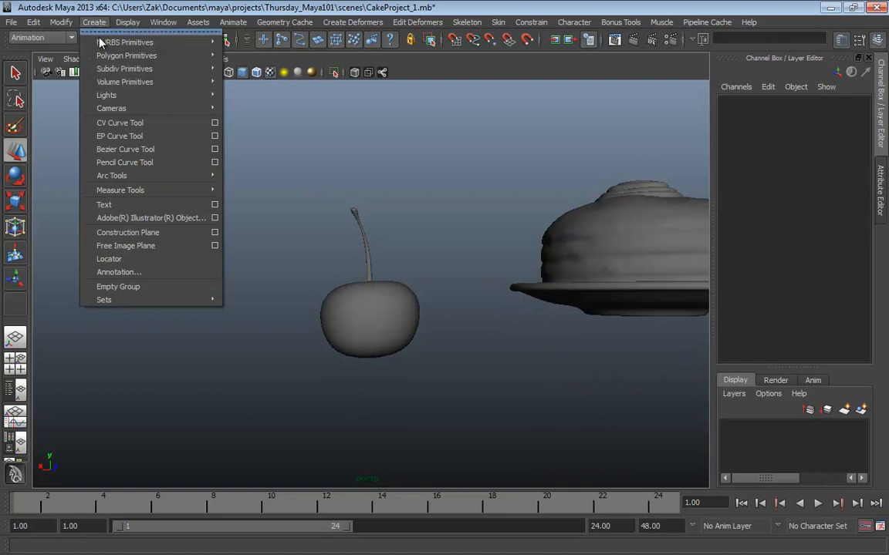
pyautogui.click(123, 259)
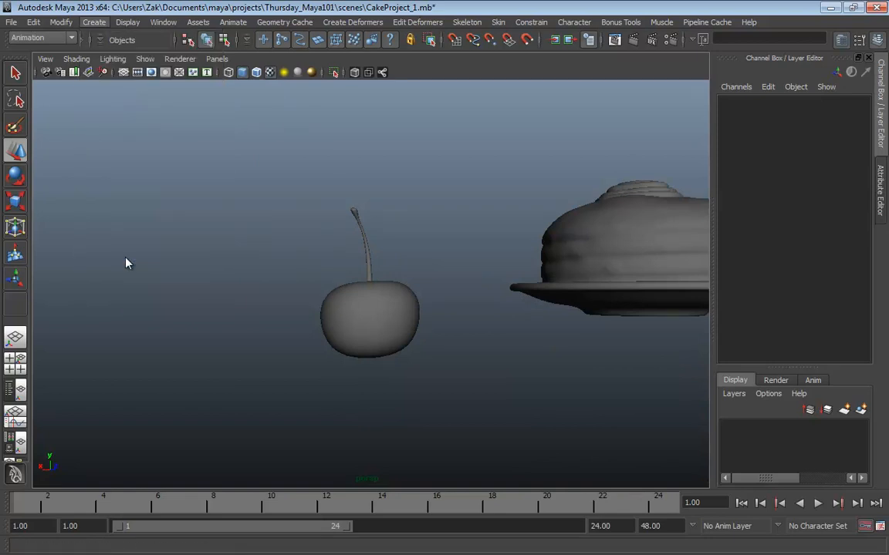
pyautogui.keyDown('alt'); pyautogui.moveTo(525, 317); pyautogui.dragTo(341, 337); pyautogui.keyUp('alt')
pyautogui.moveTo(624, 251); pyautogui.dragTo(480, 294)
pyautogui.keyDown('alt'); pyautogui.moveTo(480, 294); pyautogui.dragTo(508, 285); pyautogui.keyUp('alt')
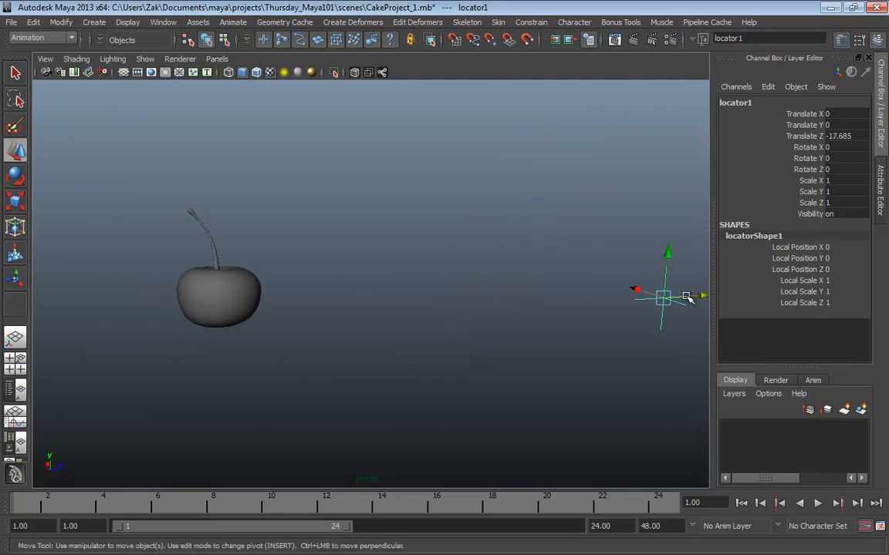
pyautogui.moveTo(685, 297); pyautogui.dragTo(362, 310)
# In wireframe display, curve-snap the locator to the bottom center of the cherry body, at about Z -30.773
pyautogui.keyDown('alt'); pyautogui.moveTo(270, 337); pyautogui.dragTo(305, 305); pyautogui.keyUp('alt')
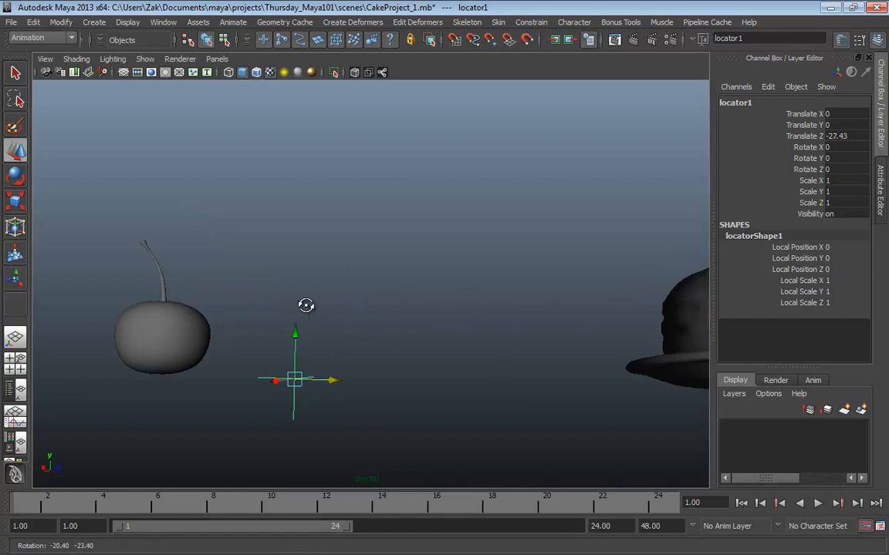
pyautogui.keyDown('alt'); pyautogui.moveTo(305, 306); pyautogui.dragTo(377, 239, button='middle'); pyautogui.keyUp('alt')
pyautogui.keyDown('alt'); pyautogui.moveTo(377, 239); pyautogui.dragTo(401, 277, button='right'); pyautogui.keyUp('alt')
pyautogui.keyDown('alt'); pyautogui.moveTo(386, 308); pyautogui.dragTo(351, 391, button='middle'); pyautogui.keyUp('alt')
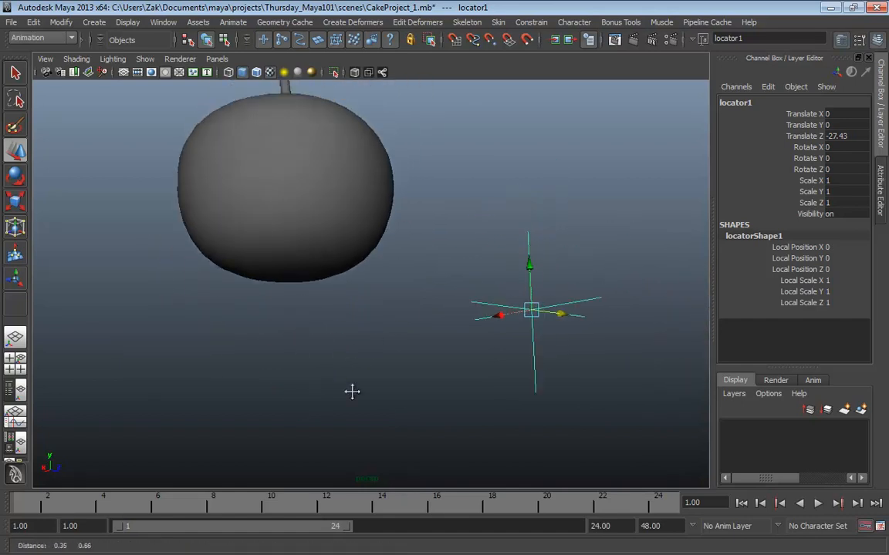
pyautogui.keyDown('alt'); pyautogui.moveTo(351, 391); pyautogui.dragTo(403, 357, button='right'); pyautogui.keyUp('alt')
pyautogui.keyDown('alt'); pyautogui.moveTo(357, 334); pyautogui.dragTo(368, 353, button='middle'); pyautogui.keyUp('alt')
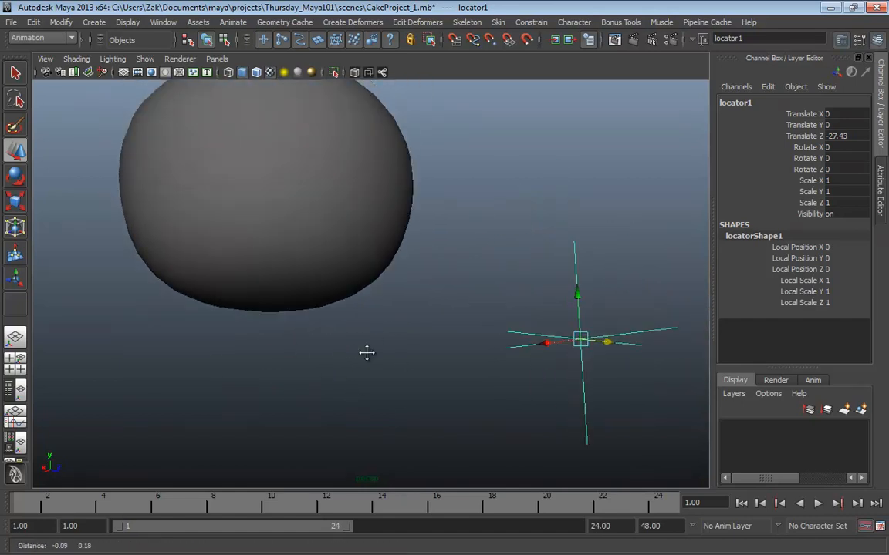
pyautogui.click(312, 260)
pyautogui.moveTo(312, 260)
pyautogui.keyDown('alt'); pyautogui.mouseDown()
pyautogui.moveTo(323, 252)
pyautogui.moveTo(397, 362)
pyautogui.moveTo(401, 289)
pyautogui.moveTo(441, 365)
pyautogui.moveTo(442, 292)
pyautogui.mouseUp(); pyautogui.keyUp('alt')
pyautogui.press('4')
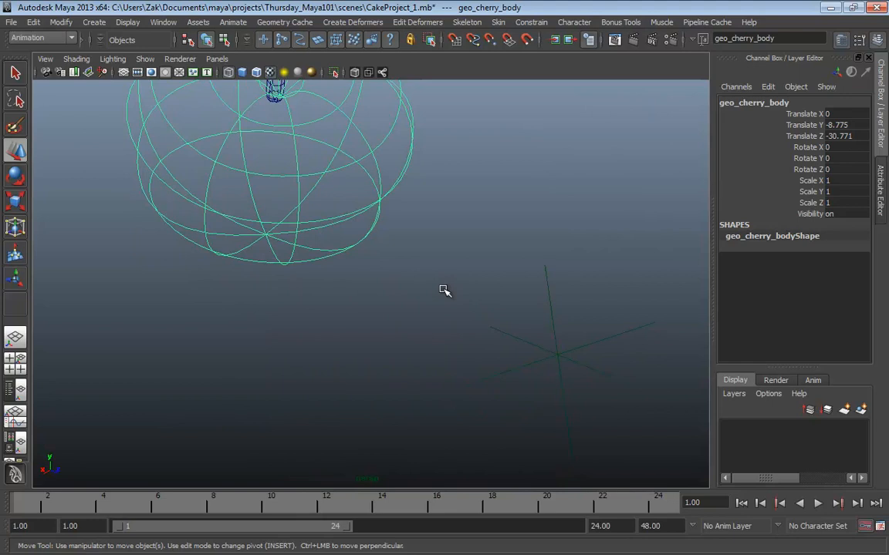
pyautogui.moveTo(580, 332); pyautogui.dragTo(553, 366)
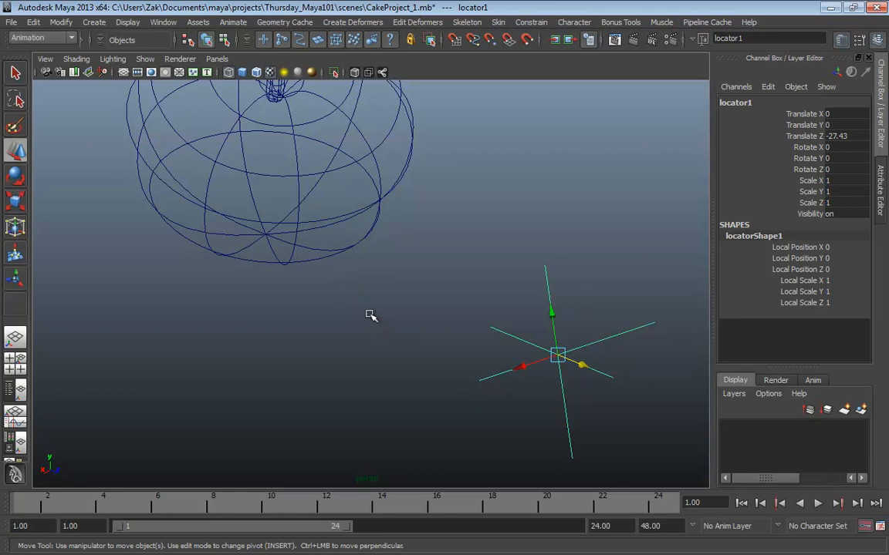
pyautogui.press('c')
pyautogui.moveTo(316, 186); pyautogui.dragTo(263, 240, button='middle')
pyautogui.keyDown('alt'); pyautogui.moveTo(312, 274); pyautogui.dragTo(239, 268); pyautogui.keyUp('alt')
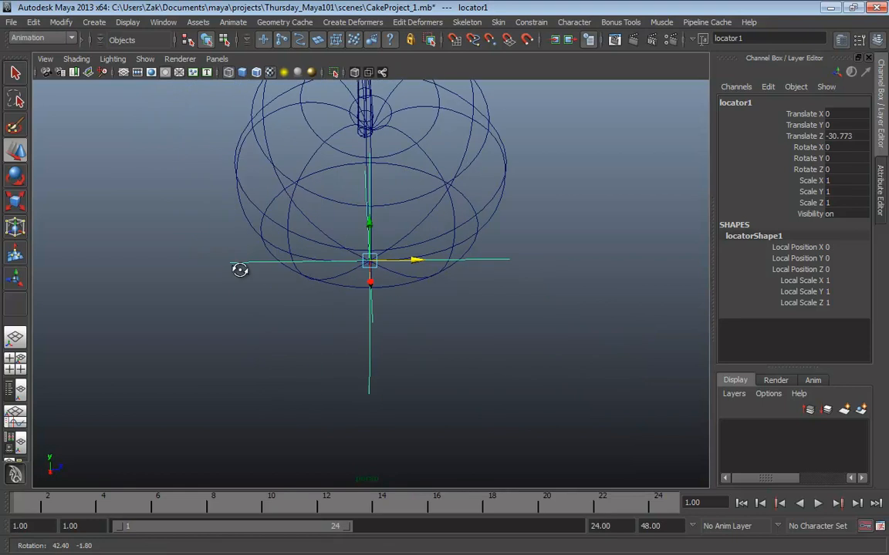
# Fine-tune the locator onto the cherry's base at about Y -0.003, Z -30.774, and restore shaded display
pyautogui.keyDown('alt'); pyautogui.moveTo(359, 201); pyautogui.dragTo(468, 343); pyautogui.keyUp('alt')
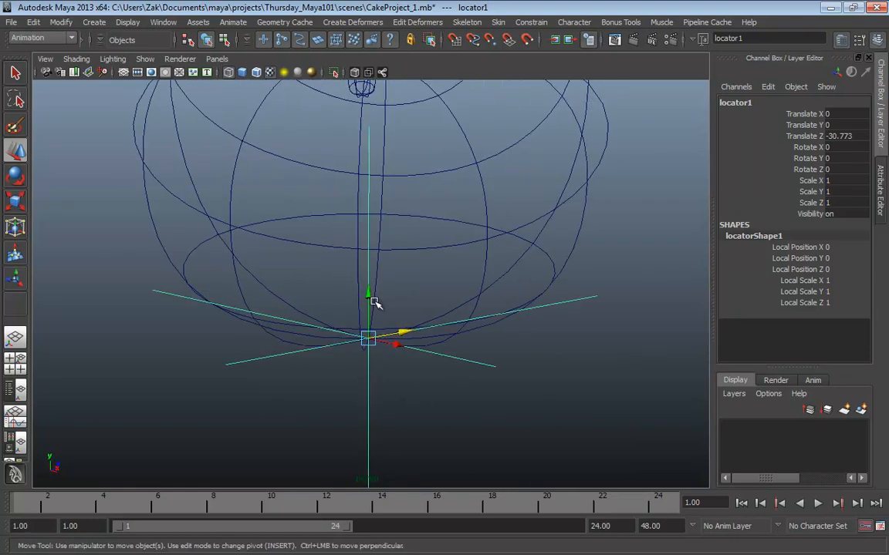
pyautogui.click(371, 339)
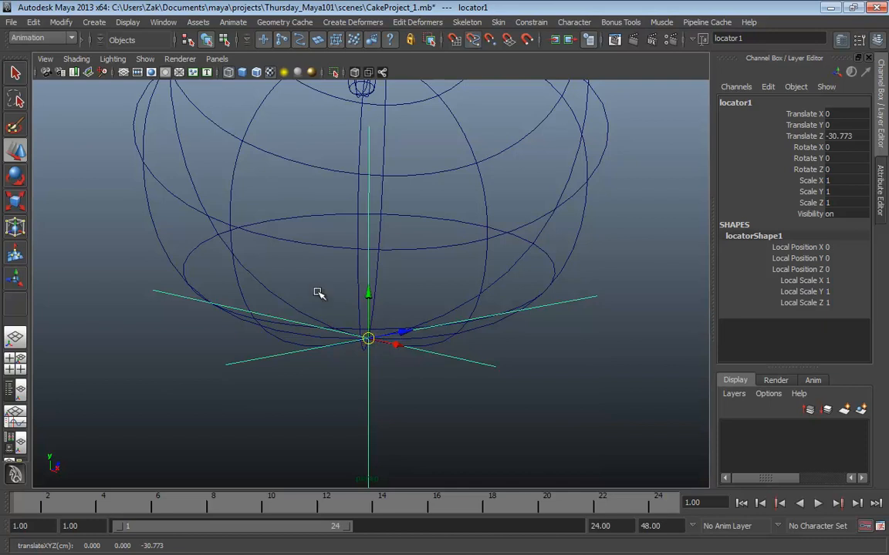
pyautogui.moveTo(368, 338); pyautogui.dragTo(377, 261)
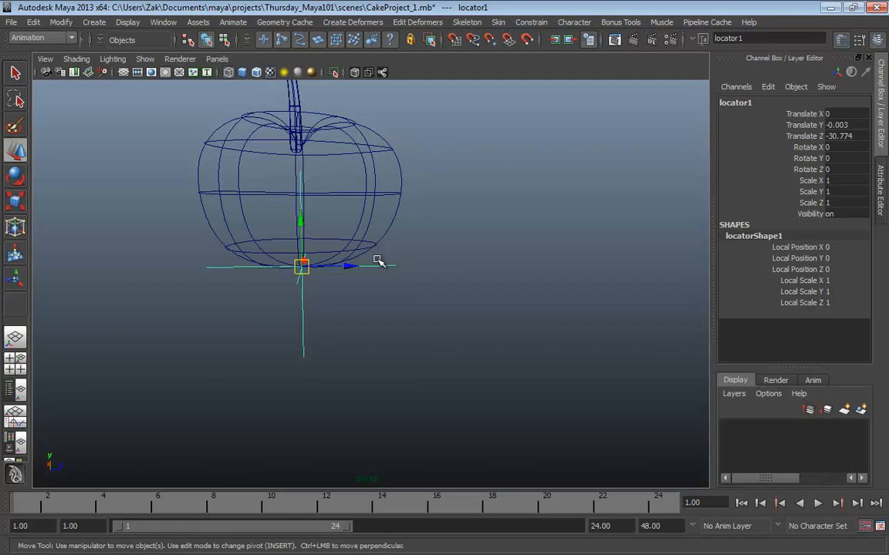
pyautogui.moveTo(372, 275)
pyautogui.keyDown('alt'); pyautogui.mouseDown()
pyautogui.moveTo(385, 363)
pyautogui.moveTo(368, 301)
pyautogui.moveTo(403, 299)
pyautogui.moveTo(399, 229)
pyautogui.moveTo(383, 246)
pyautogui.moveTo(525, 283)
pyautogui.mouseUp(); pyautogui.keyUp('alt')
pyautogui.press('5')
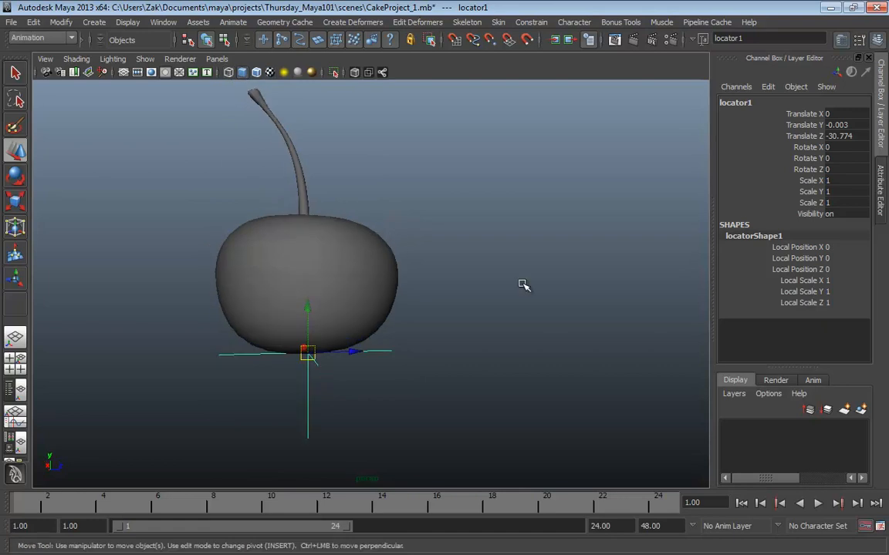
# Rename the locator under the cherry as control_cherry
pyautogui.doubleClick(744, 106)
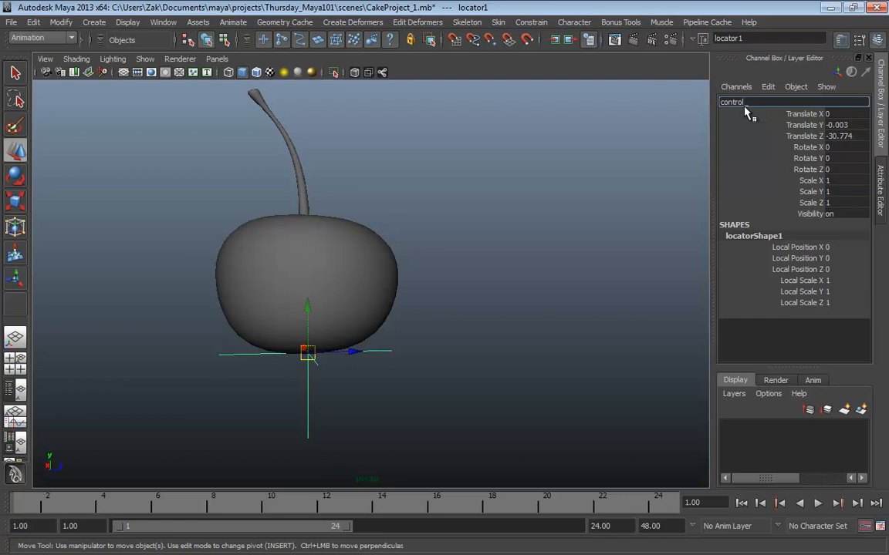
pyautogui.write('control_cherry')
pyautogui.press('Return')
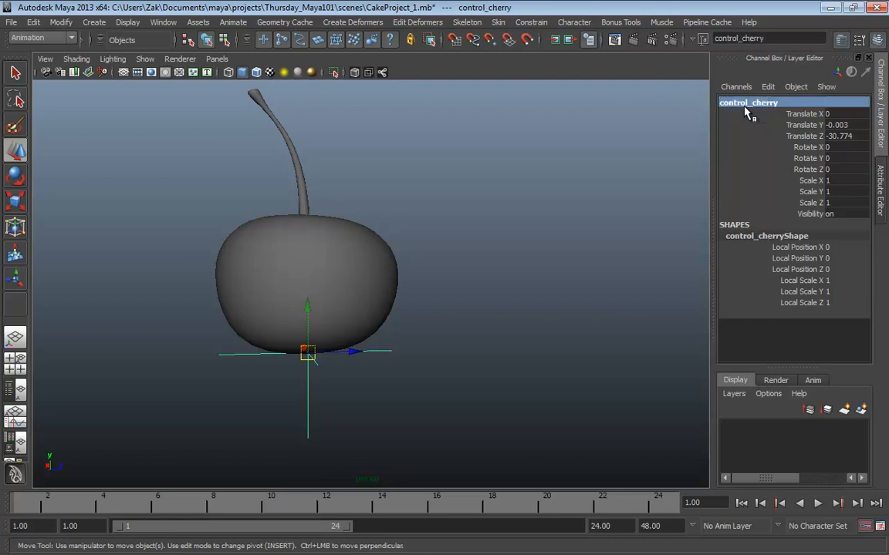
# Select the control_cherry locator and freeze its transformations
pyautogui.click(448, 288)
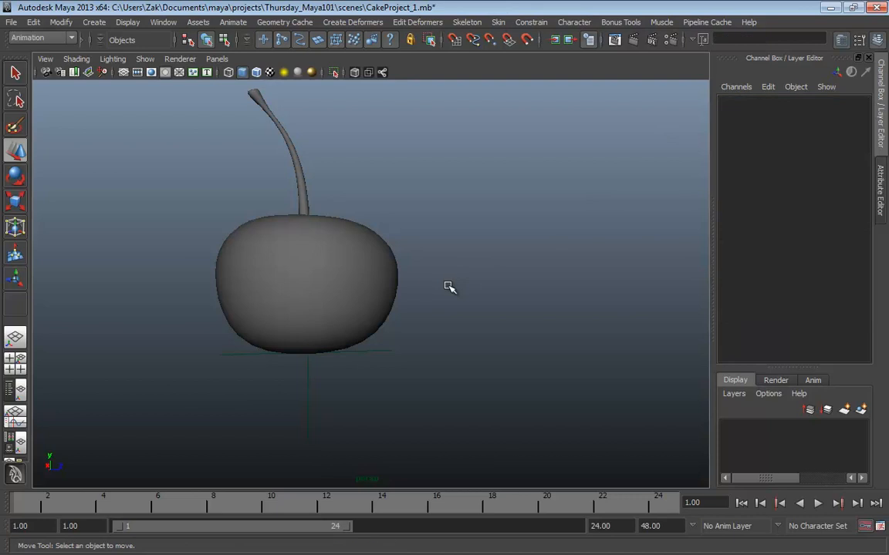
pyautogui.moveTo(377, 366); pyautogui.dragTo(263, 405)
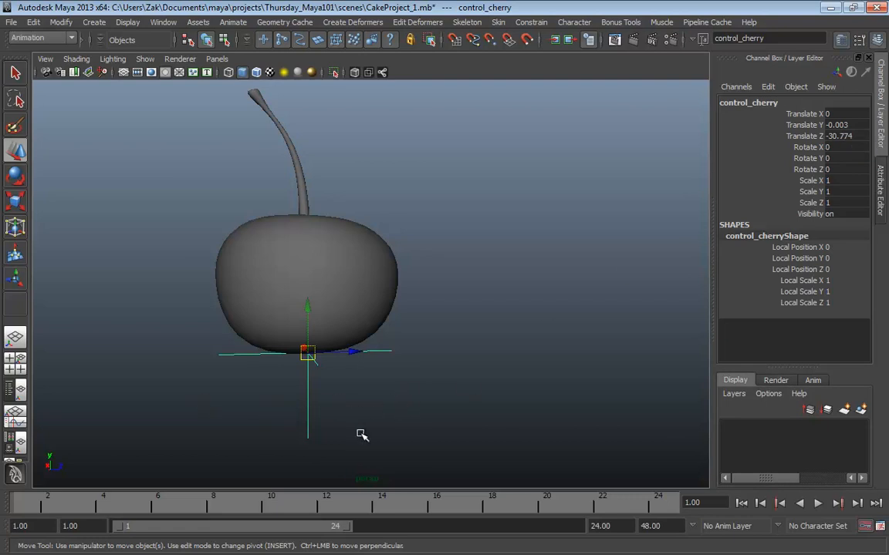
pyautogui.click(60, 23)
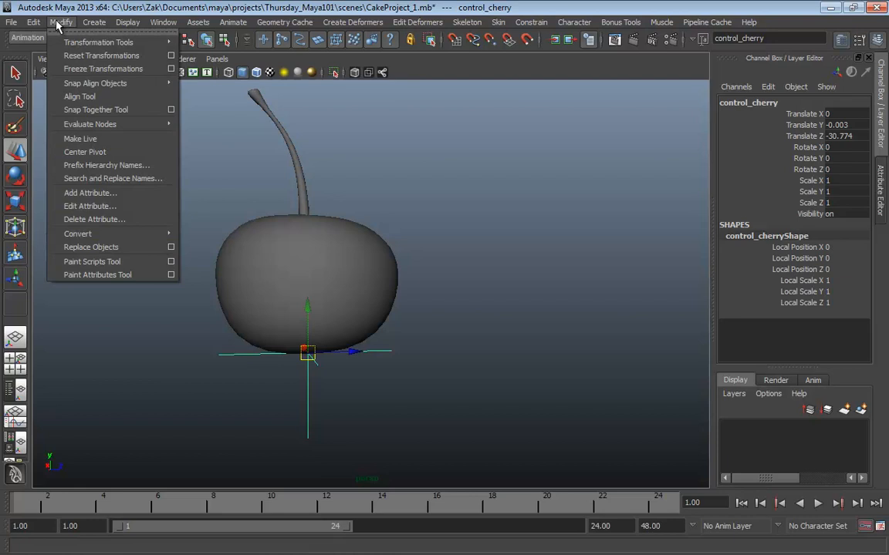
pyautogui.click(83, 69)
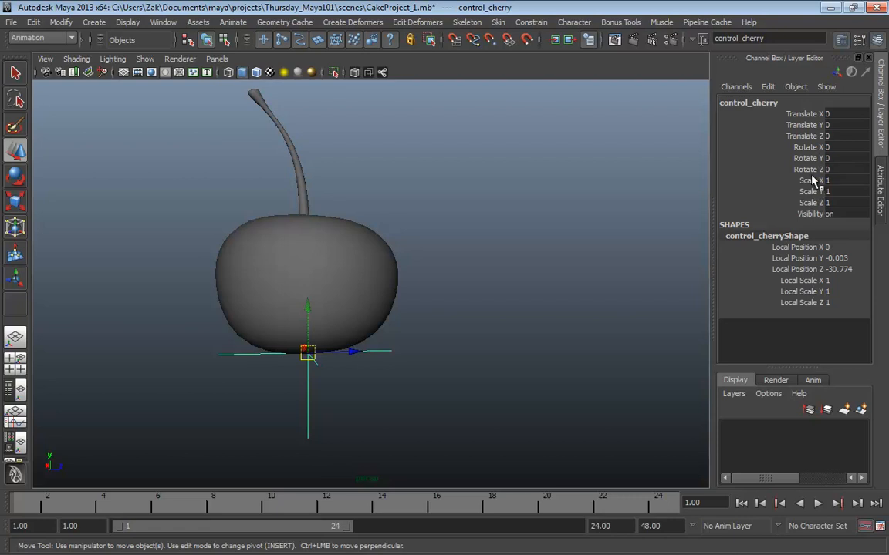
# Hide the Scale X, Scale Y and Scale Z channels of control_cherry
pyautogui.moveTo(811, 180); pyautogui.dragTo(809, 200)
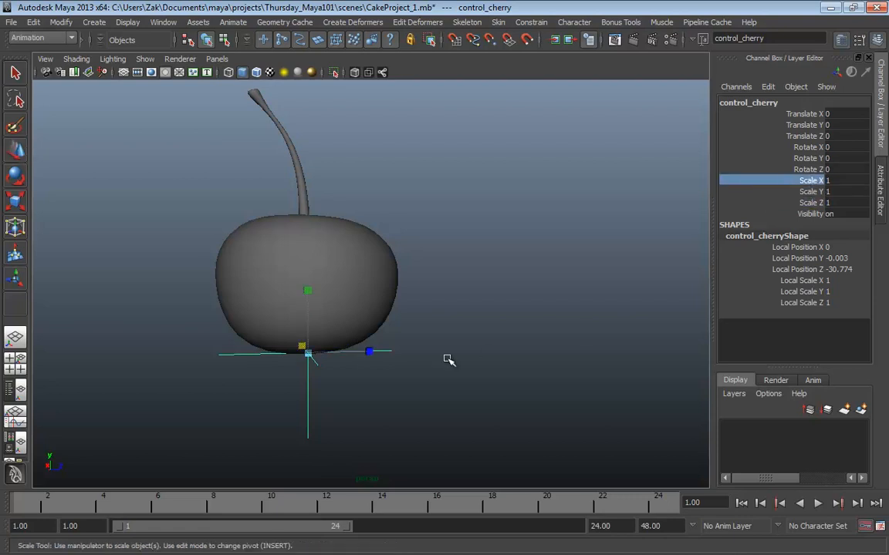
pyautogui.moveTo(377, 410); pyautogui.dragTo(265, 386)
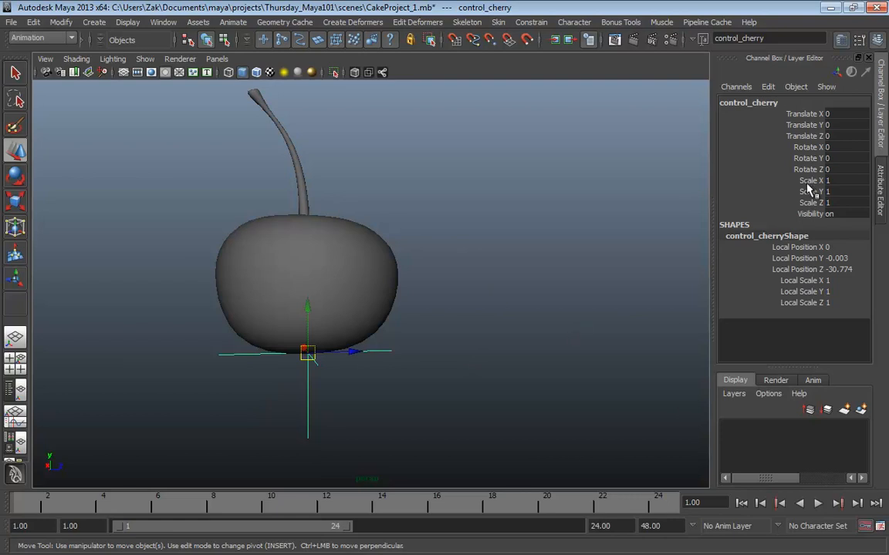
pyautogui.moveTo(809, 181); pyautogui.dragTo(804, 203)
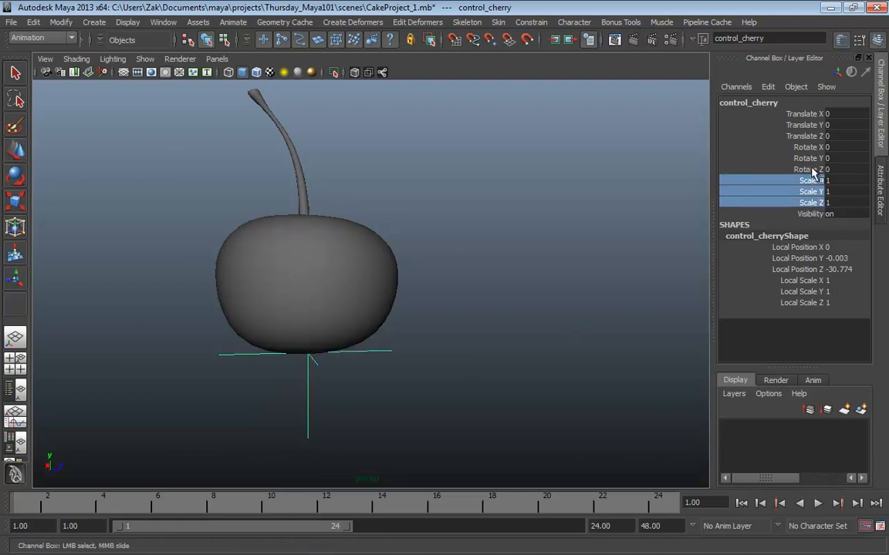
pyautogui.click(810, 170)
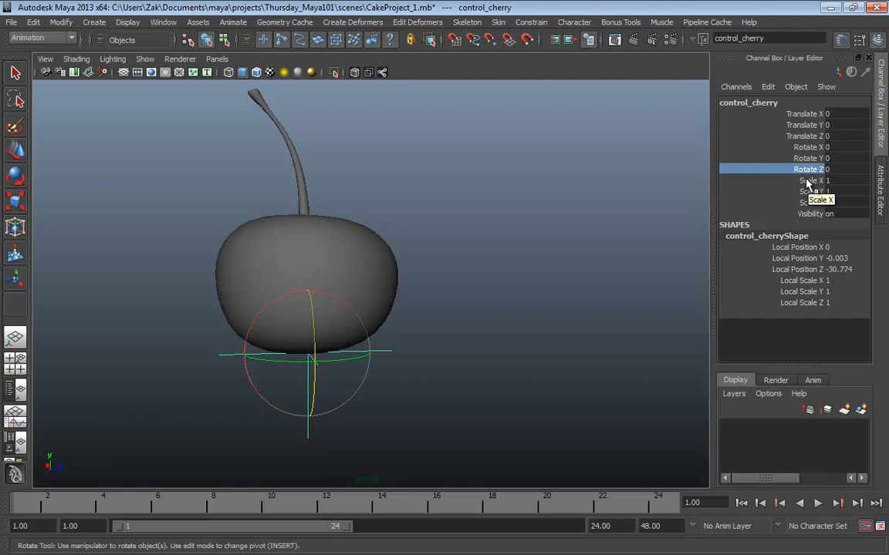
pyautogui.click(808, 182)
pyautogui.moveTo(806, 182); pyautogui.dragTo(799, 202)
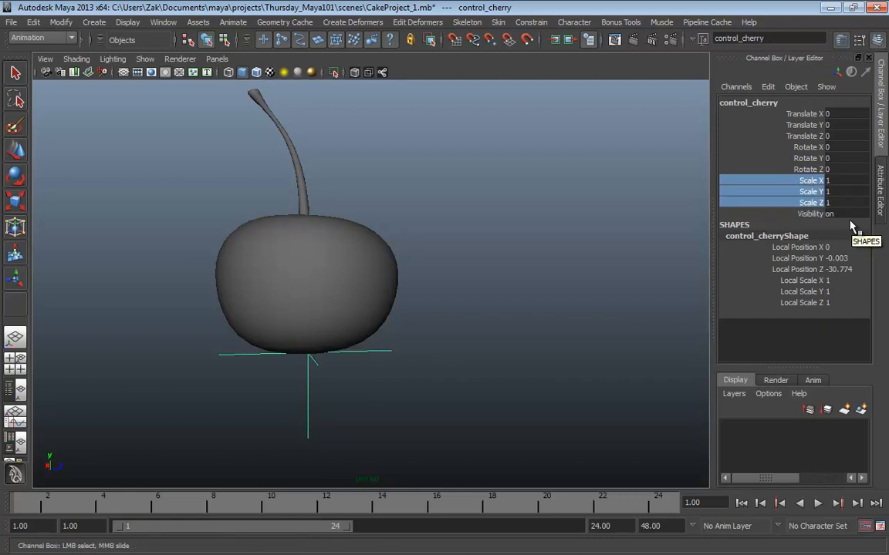
pyautogui.rightClick(752, 196)
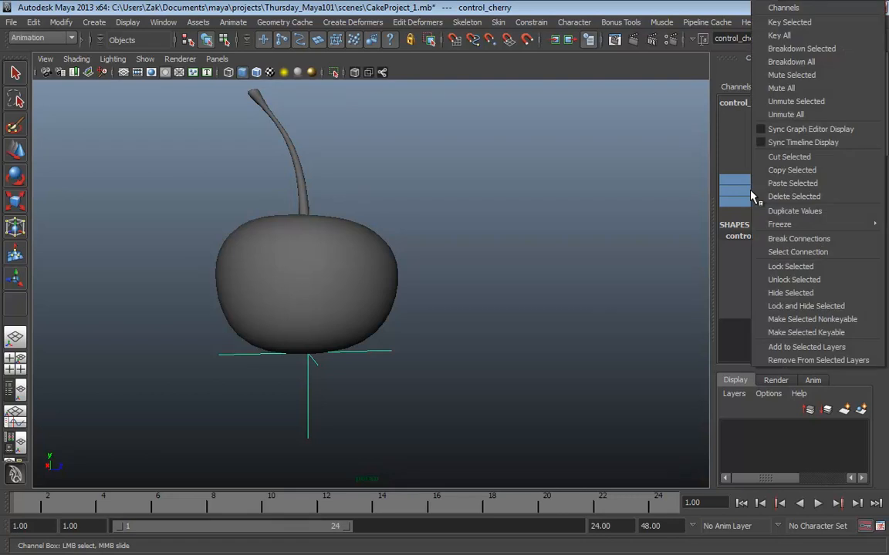
pyautogui.click(803, 294)
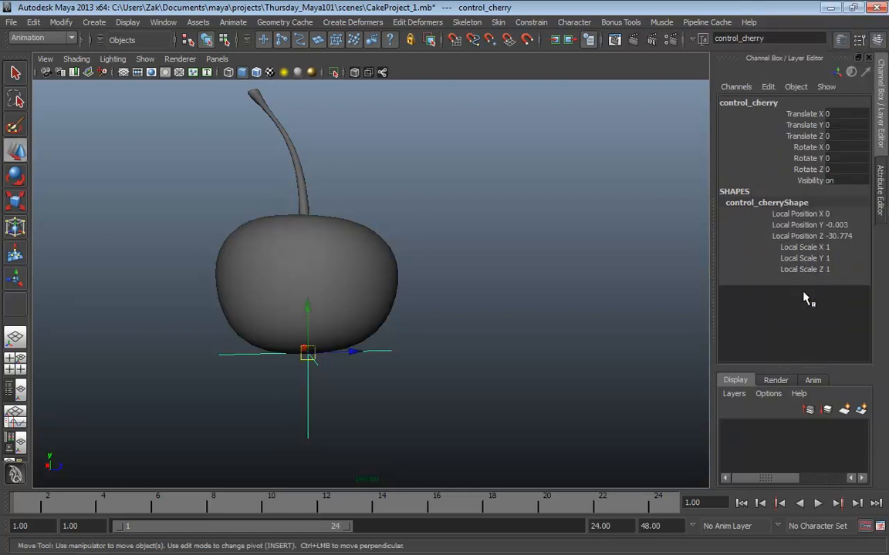
# Switch the viewport's locator display off and back on, and hide control_cherry's Visibility channel
pyautogui.click(810, 181)
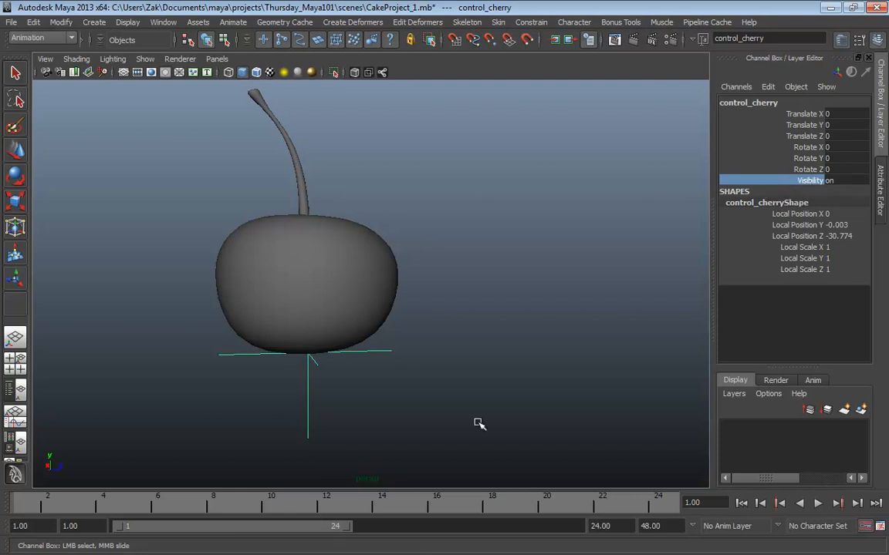
pyautogui.click(143, 61)
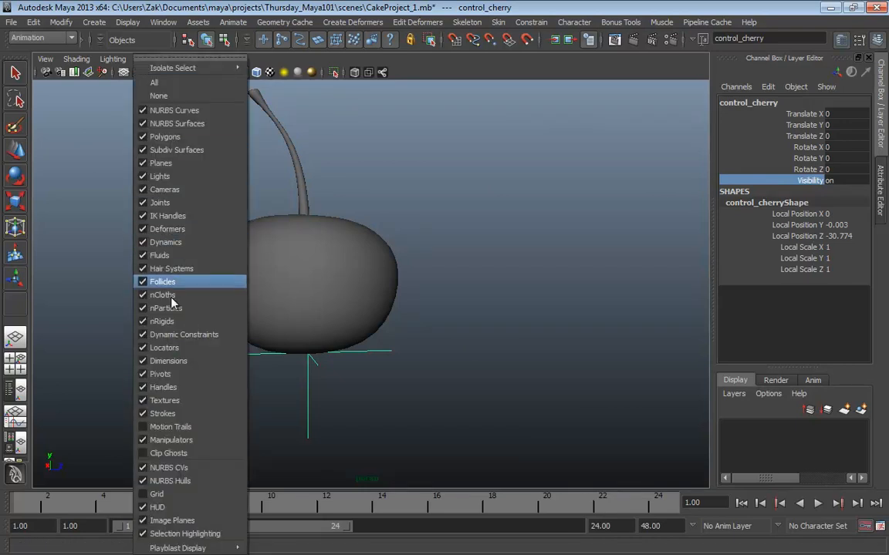
pyautogui.click(163, 350)
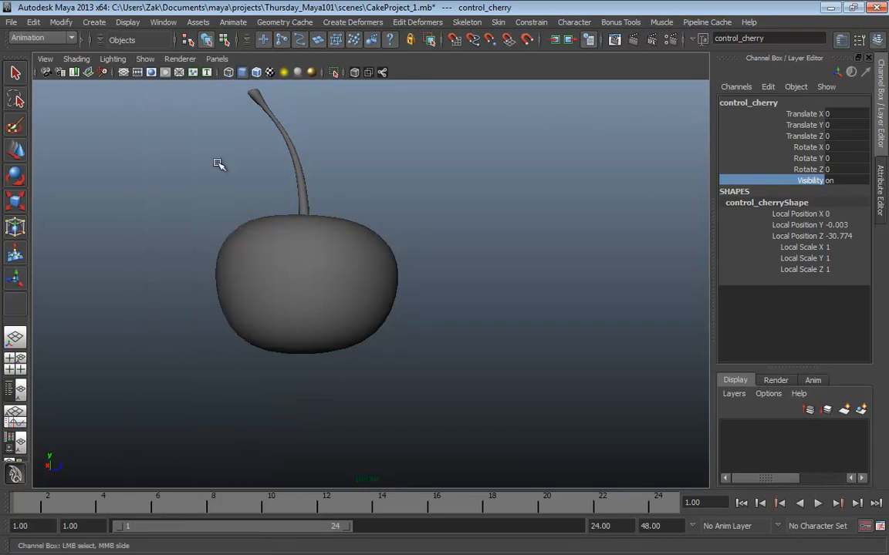
pyautogui.click(143, 60)
pyautogui.click(165, 347)
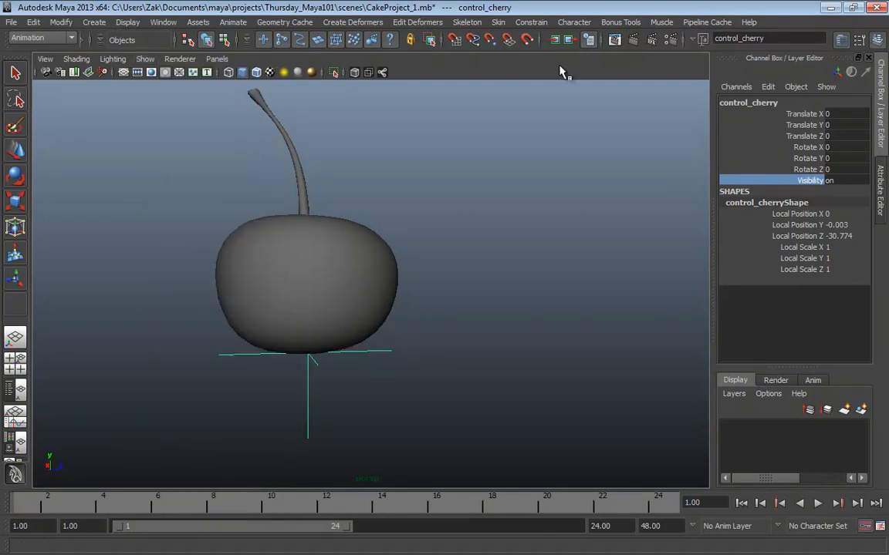
pyautogui.rightClick(792, 185)
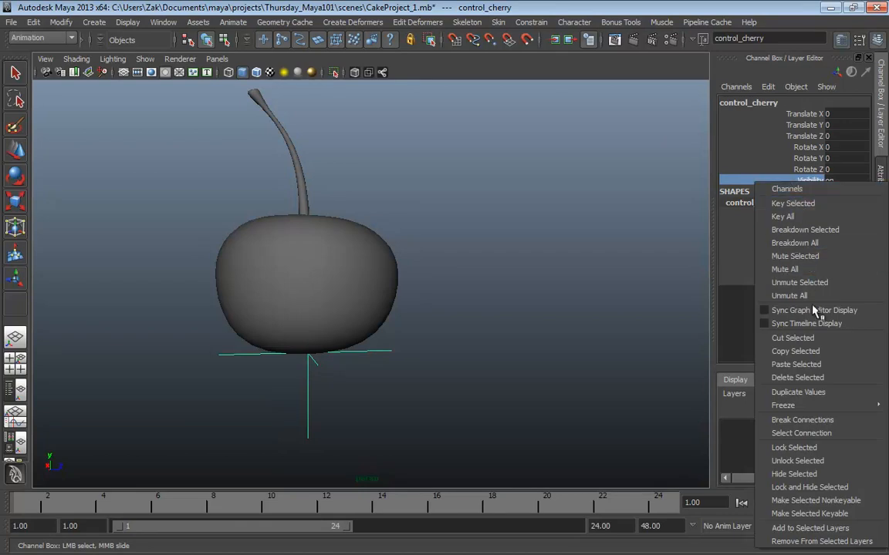
pyautogui.click(806, 474)
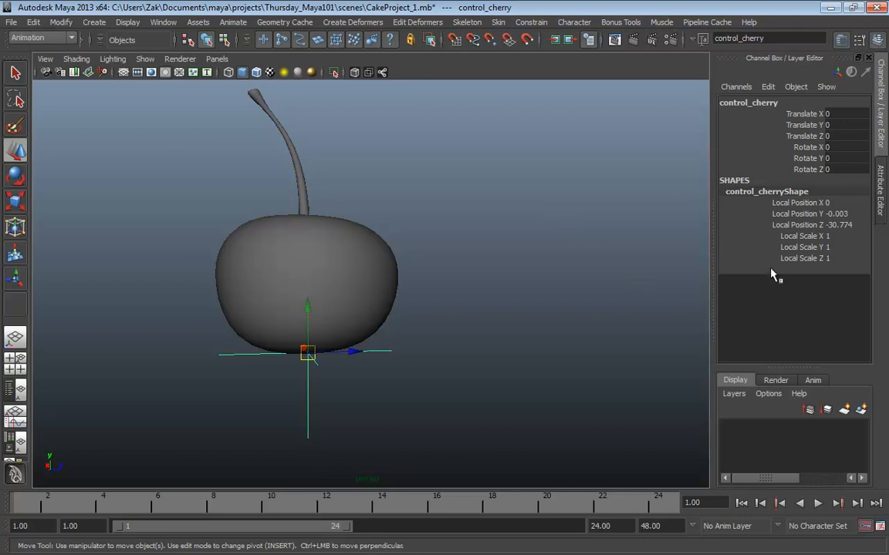
# Enlarge the locator's shape by setting its Local Scale X, Y and Z to 1.3
pyautogui.moveTo(792, 238); pyautogui.dragTo(793, 259)
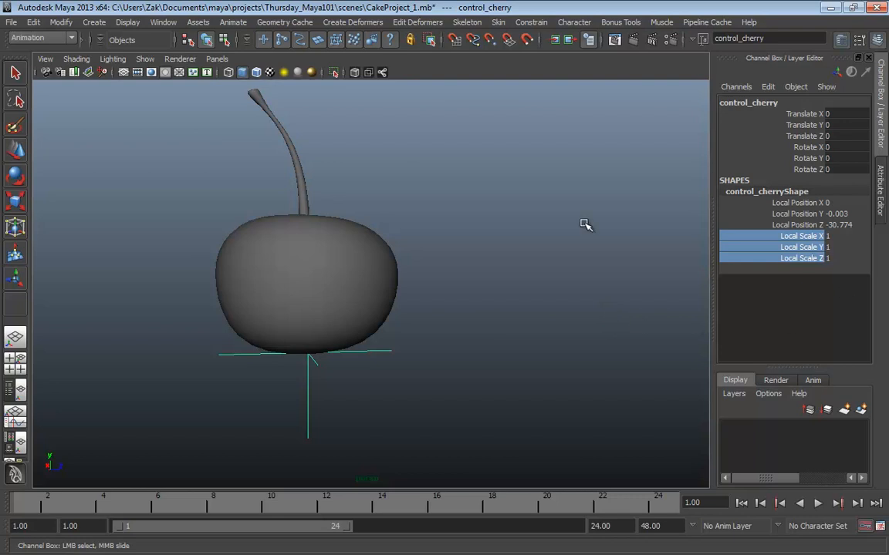
pyautogui.keyDown('alt'); pyautogui.moveTo(539, 262); pyautogui.dragTo(486, 289); pyautogui.keyUp('alt')
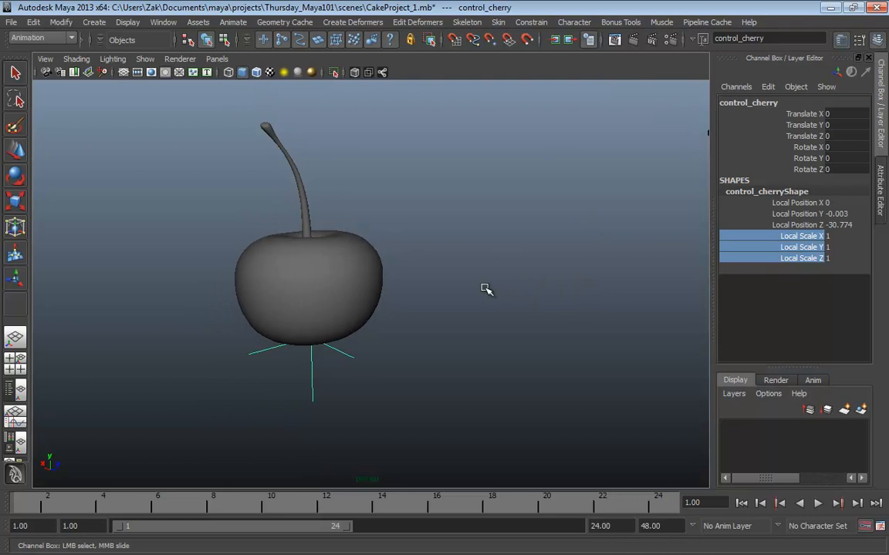
pyautogui.moveTo(782, 237); pyautogui.dragTo(720, 280)
pyautogui.moveTo(567, 331); pyautogui.dragTo(571, 331, button='middle')
pyautogui.keyDown('alt'); pyautogui.moveTo(571, 331); pyautogui.dragTo(347, 261); pyautogui.keyUp('alt')
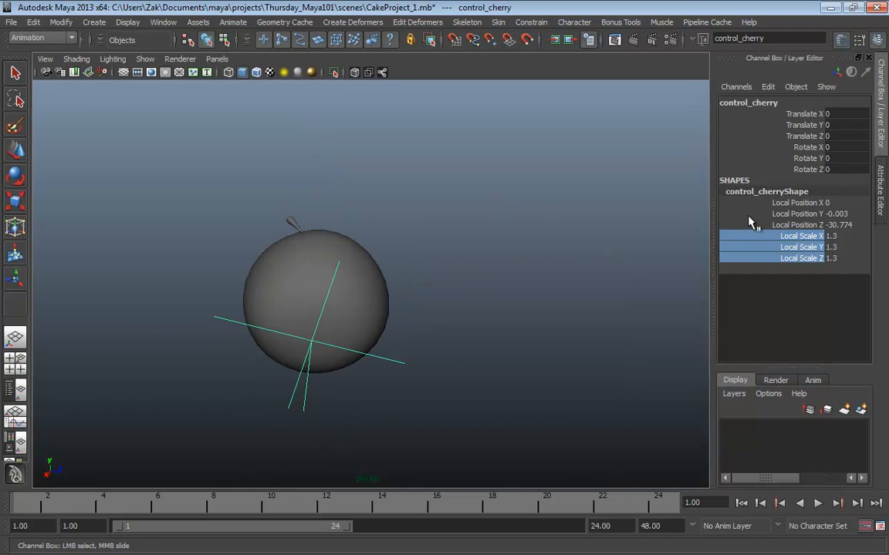
# Hide all Local Position and Local Scale channels of control_cherryShape
pyautogui.moveTo(779, 203); pyautogui.dragTo(789, 265)
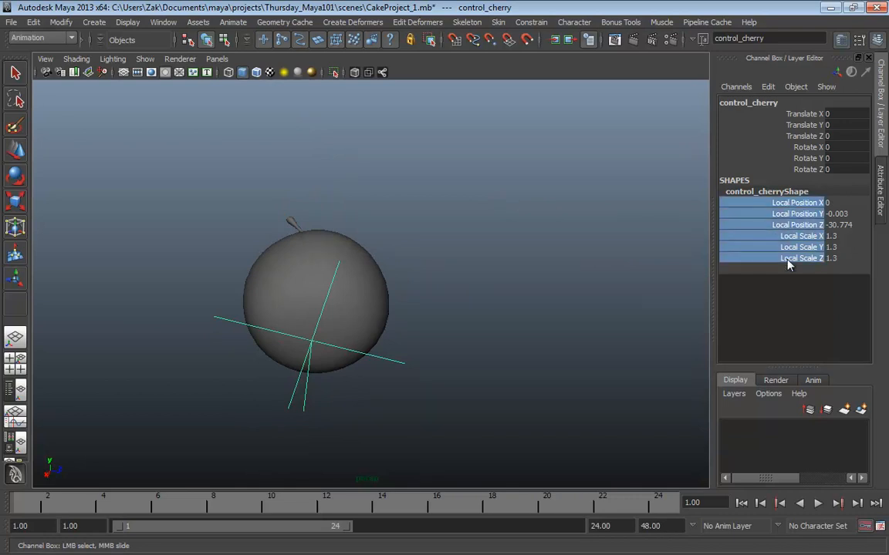
pyautogui.click(781, 204)
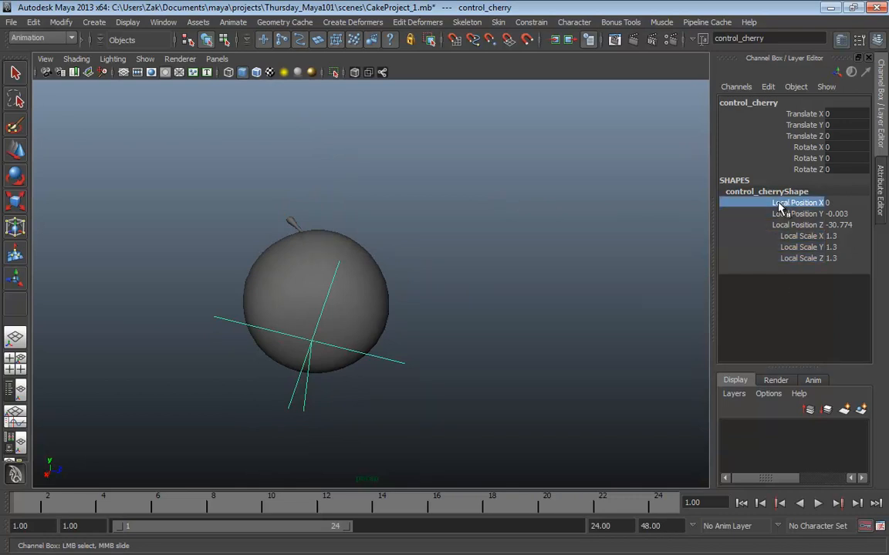
pyautogui.moveTo(779, 207); pyautogui.dragTo(784, 261)
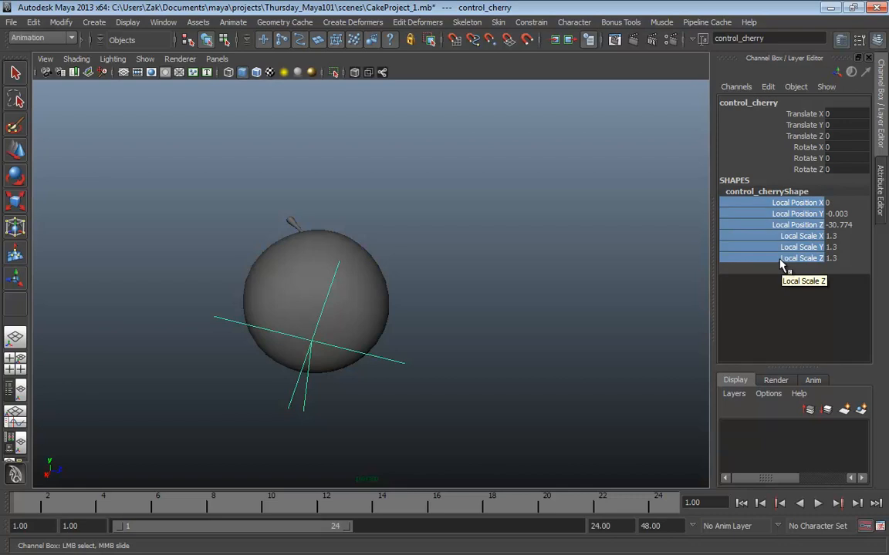
pyautogui.rightClick(781, 265)
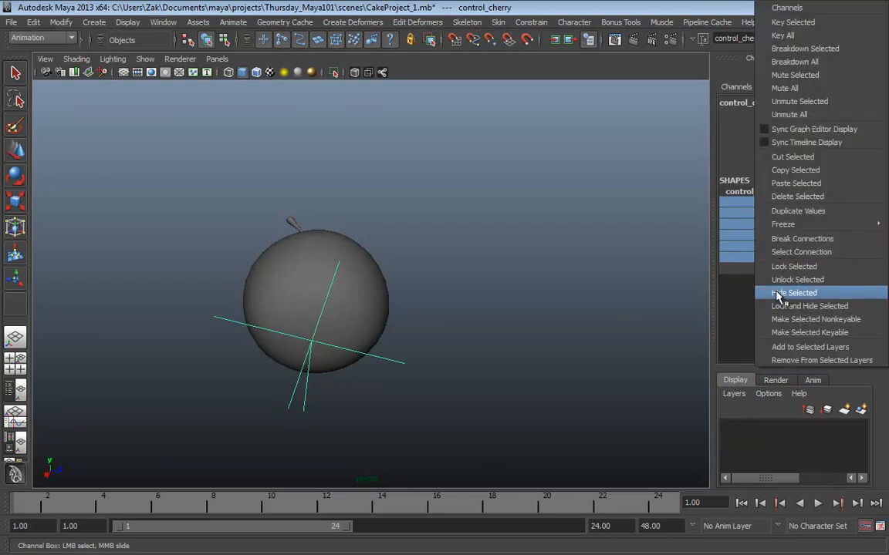
pyautogui.click(787, 292)
# Compare the channels of the cherry body with those of control_cherry, leaving the locator selected
pyautogui.click(530, 202)
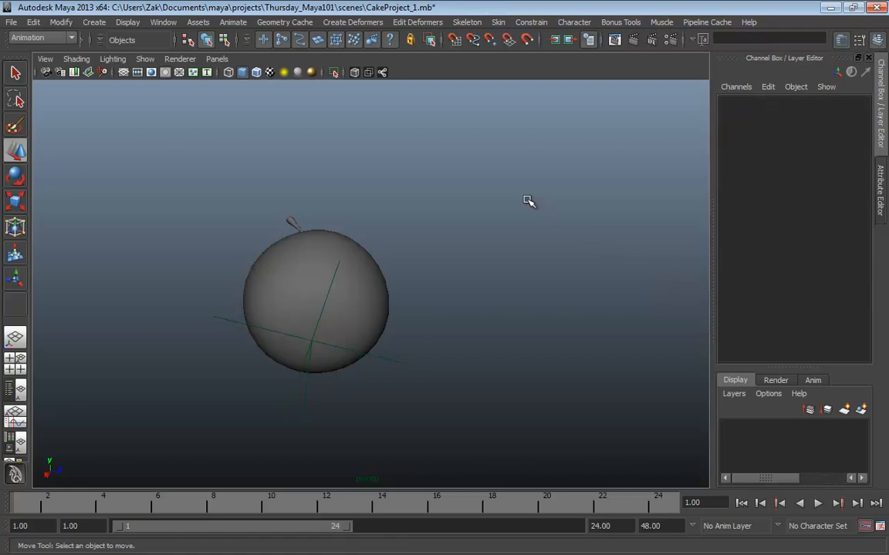
pyautogui.keyDown('alt'); pyautogui.moveTo(529, 202); pyautogui.dragTo(528, 277); pyautogui.keyUp('alt')
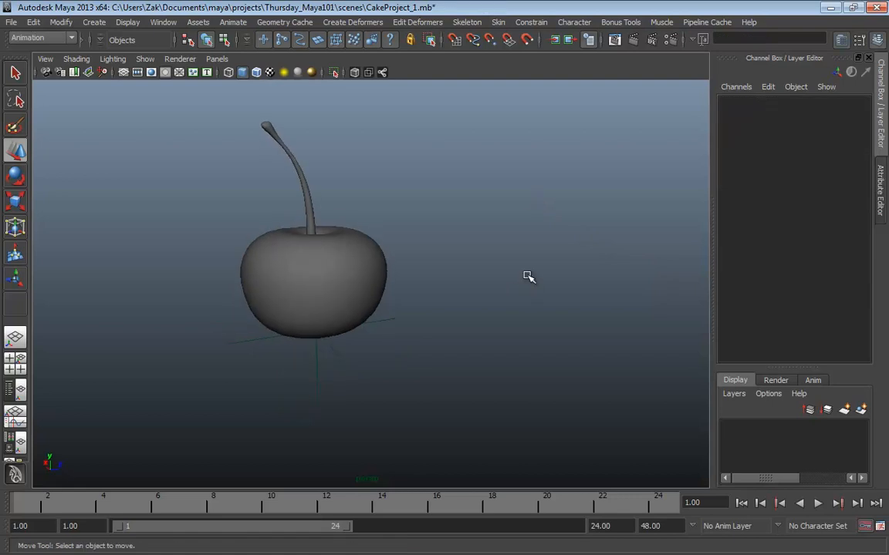
pyautogui.click(308, 275)
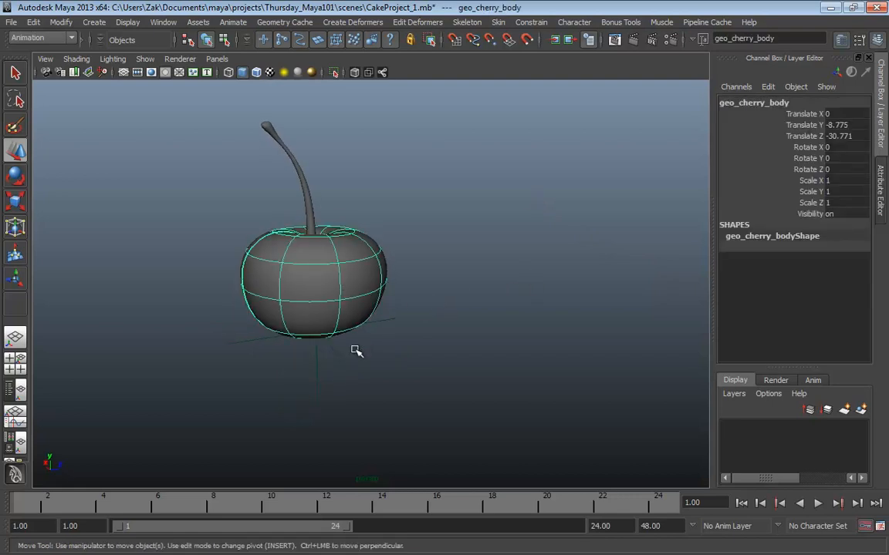
pyautogui.click(309, 378)
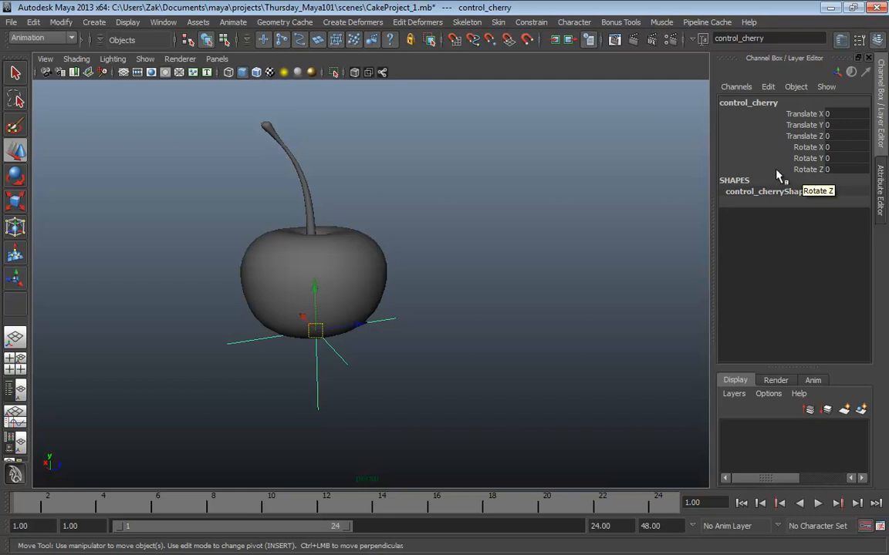
# Open Channel Control for control_cherry and make the hidden Scale X, Scale Y and Scale Z attributes keyable
pyautogui.click(736, 87)
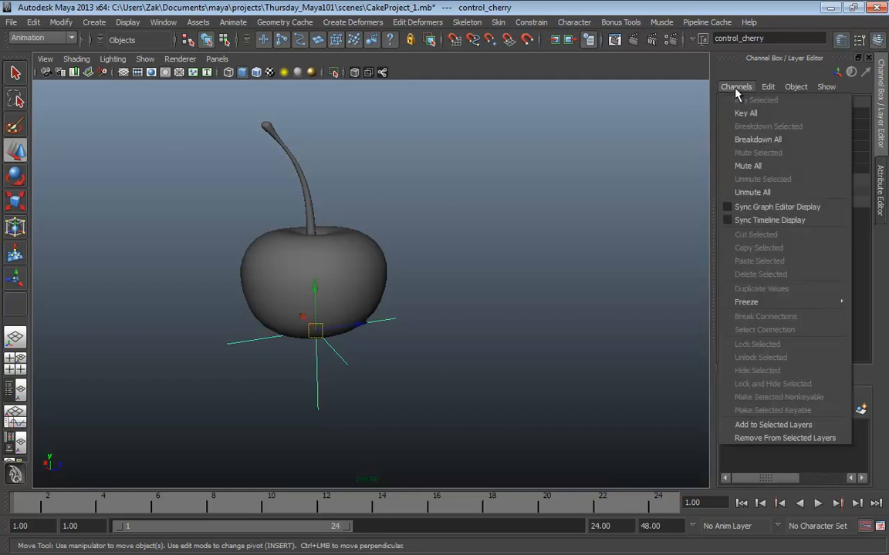
pyautogui.moveTo(781, 92)
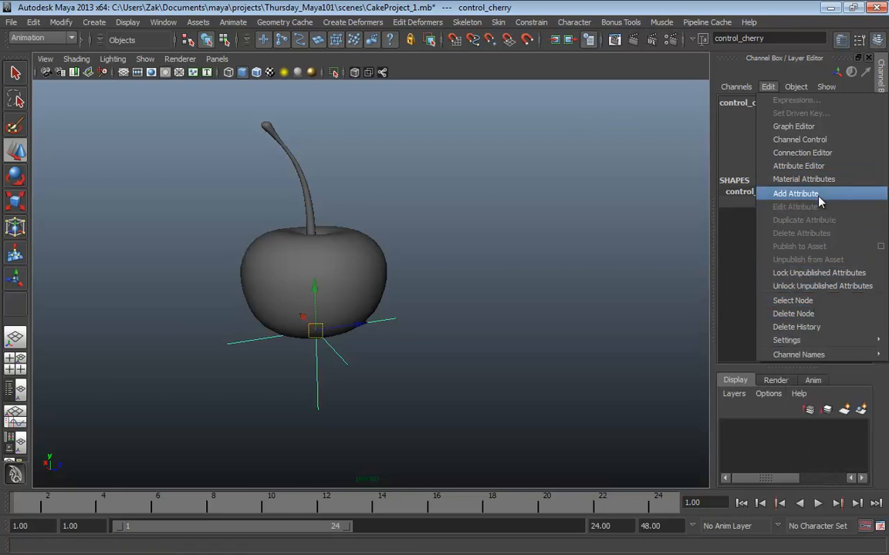
pyautogui.click(795, 126)
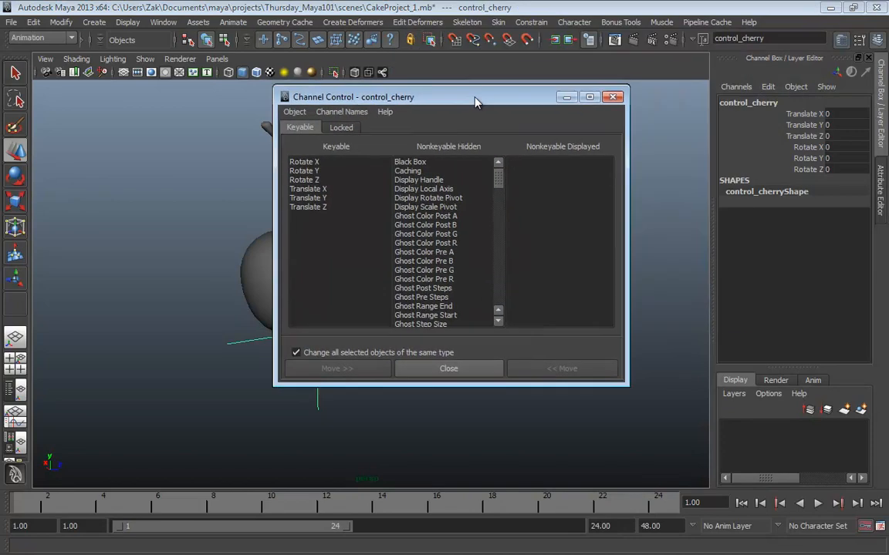
pyautogui.moveTo(475, 100); pyautogui.dragTo(401, 123)
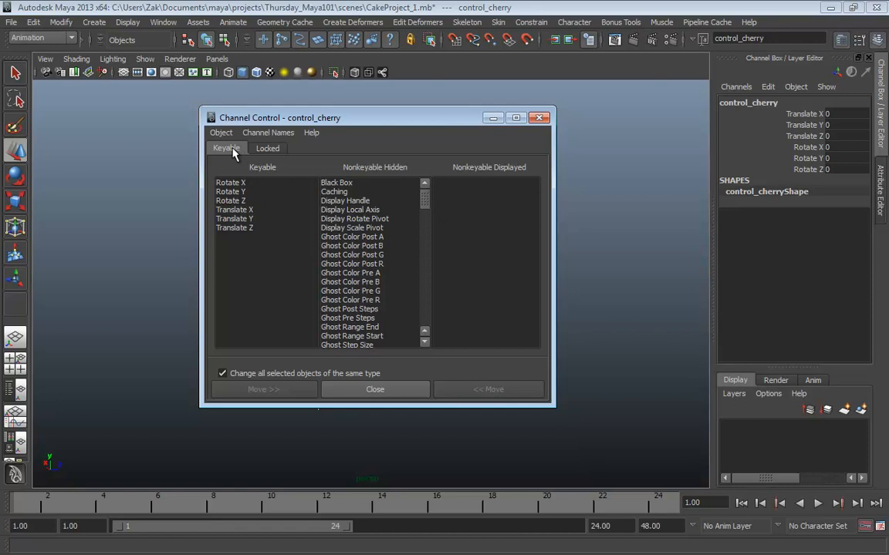
pyautogui.moveTo(426, 200); pyautogui.dragTo(424, 302)
pyautogui.moveTo(334, 292); pyautogui.dragTo(336, 312)
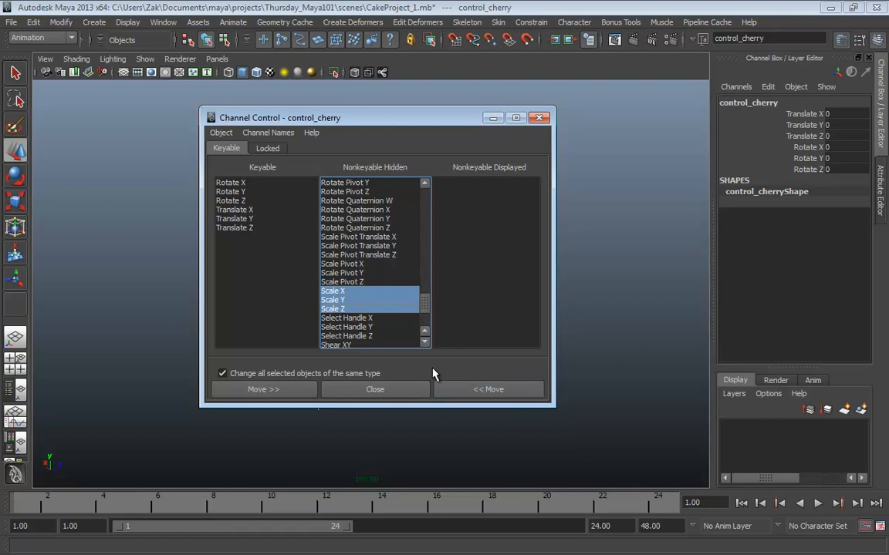
pyautogui.click(480, 391)
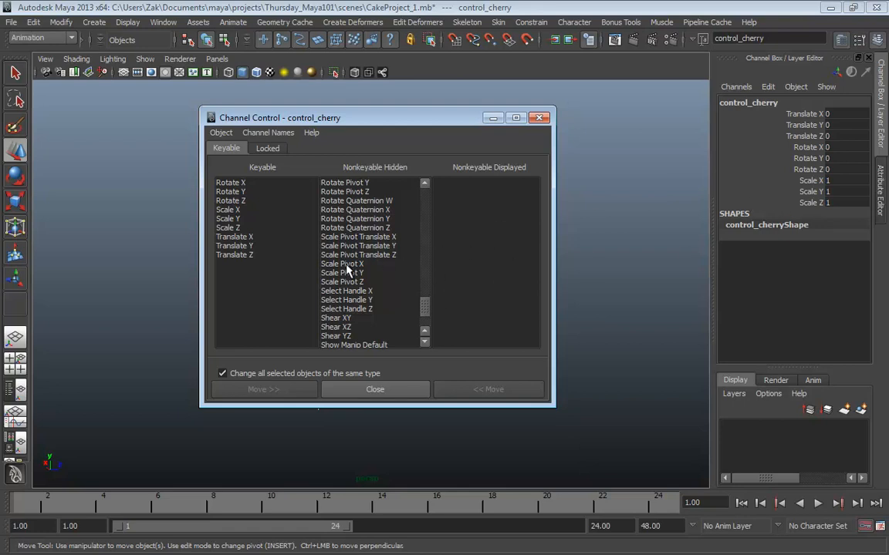
# Move Scale X, Scale Y and Scale Z from the keyable attributes back to nonkeyable hidden
pyautogui.moveTo(231, 237)
pyautogui.mouseDown()
pyautogui.moveTo(238, 258)
pyautogui.moveTo(229, 228)
pyautogui.mouseUp()
pyautogui.click(229, 212)
pyautogui.click(247, 389)
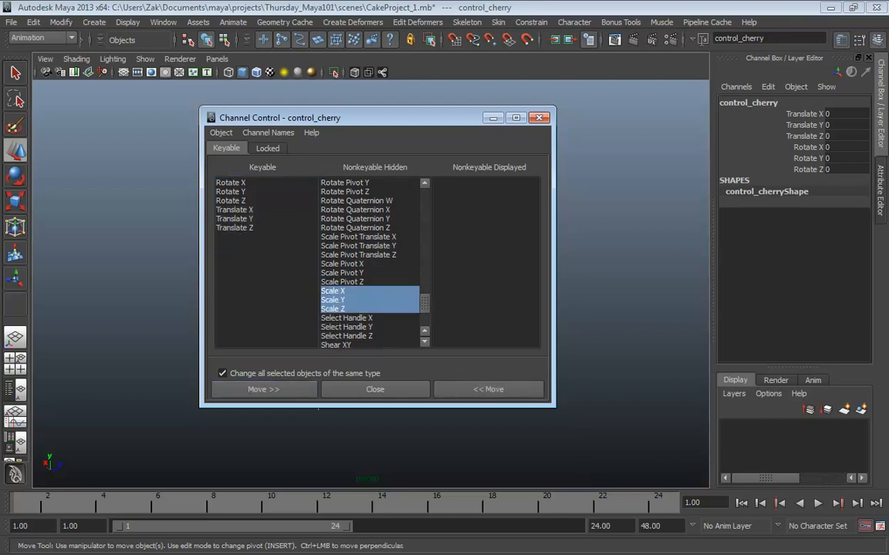
# Close Channel Control and compare the channels of the cherry stem with those of control_cherry
pyautogui.click(539, 117)
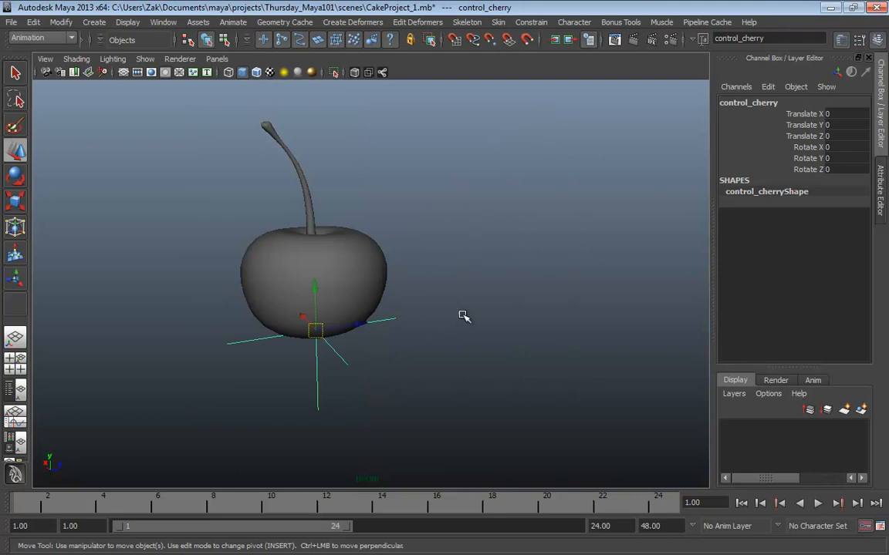
pyautogui.click(351, 249)
pyautogui.moveTo(351, 162); pyautogui.dragTo(241, 193)
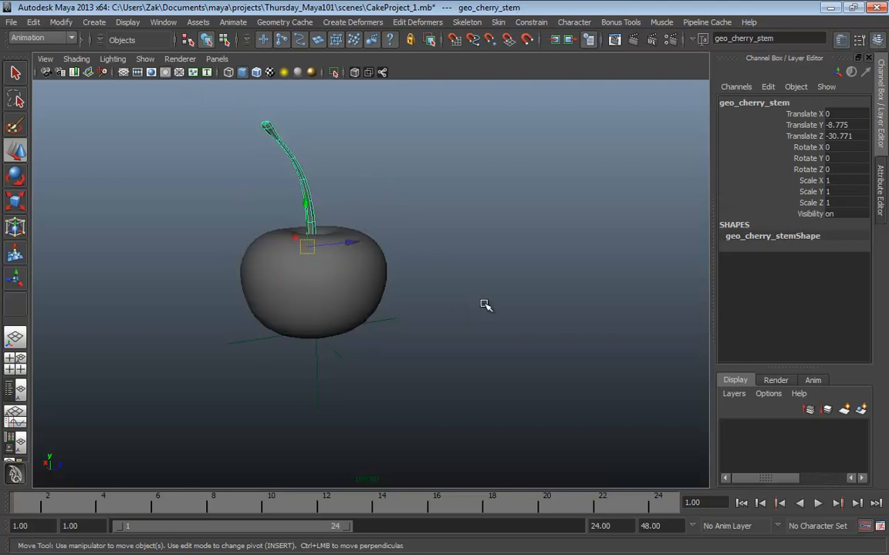
pyautogui.moveTo(398, 306); pyautogui.dragTo(361, 351)
pyautogui.moveTo(424, 287); pyautogui.dragTo(392, 335)
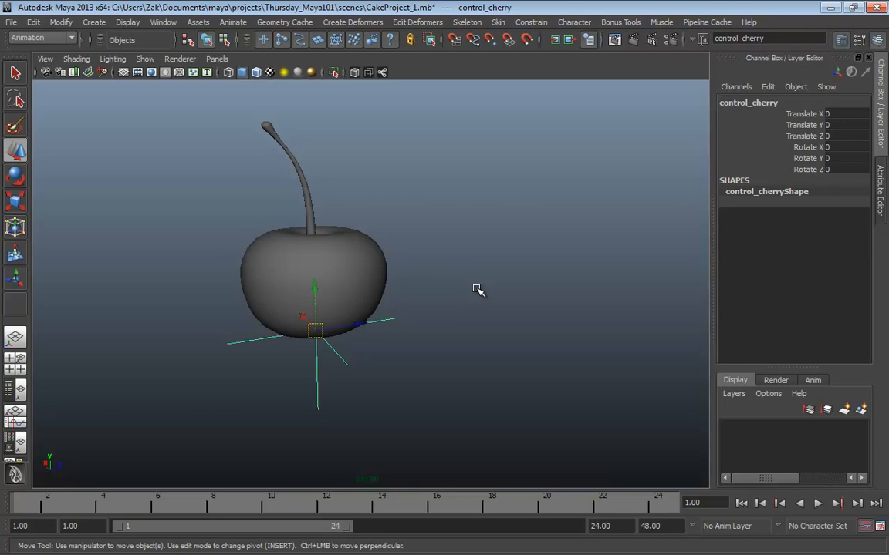
# Parent geo_cherry_stem and geo_cherry_body to the control_cherry locator
pyautogui.click(292, 141)
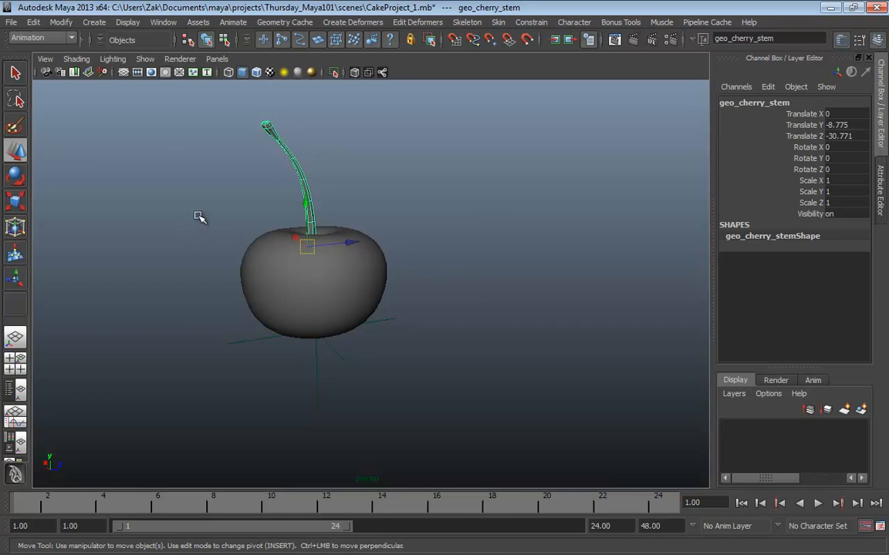
pyautogui.click(261, 264)
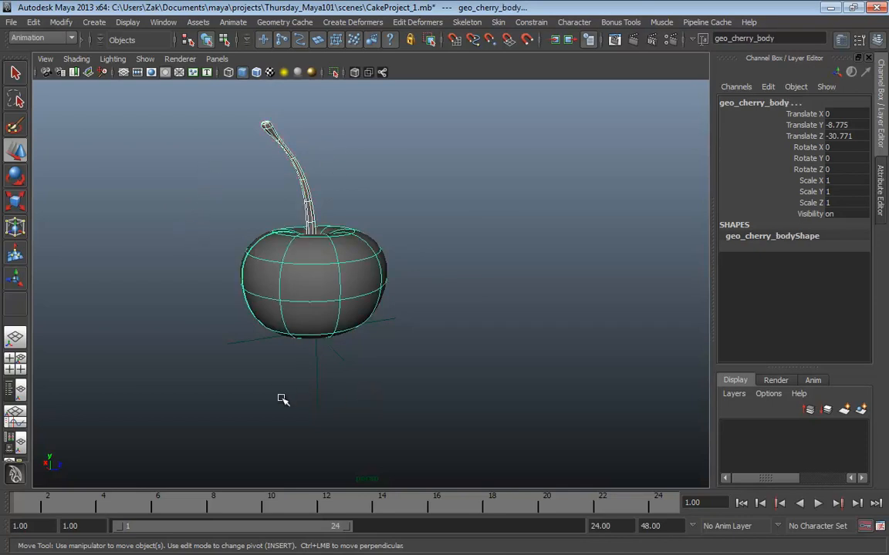
pyautogui.keyDown('shift'); pyautogui.moveTo(282, 394); pyautogui.dragTo(417, 380); pyautogui.keyUp('shift')
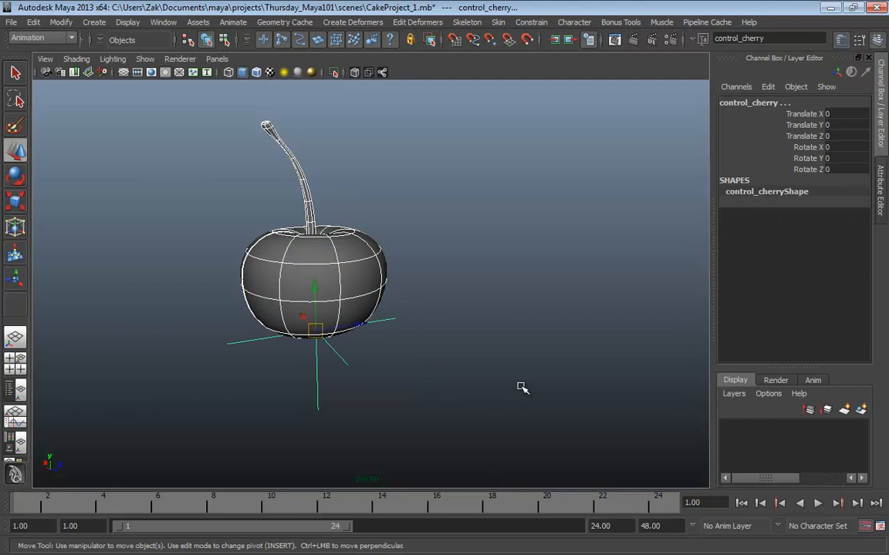
pyautogui.press('p')
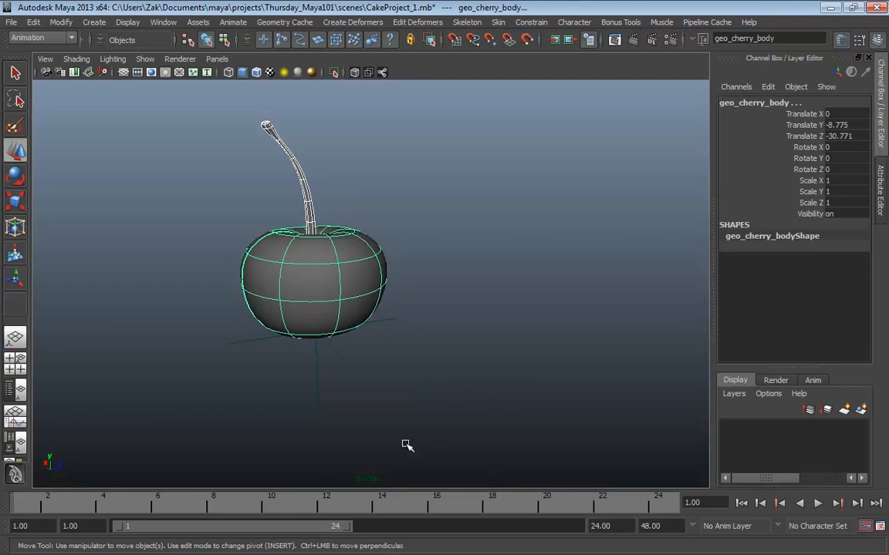
# Test-move control_cherry together with its parented stem and body, undoing each move
pyautogui.moveTo(300, 421); pyautogui.dragTo(322, 397)
pyautogui.moveTo(316, 330); pyautogui.dragTo(278, 290)
pyautogui.hotkey('ctrl', 'z')
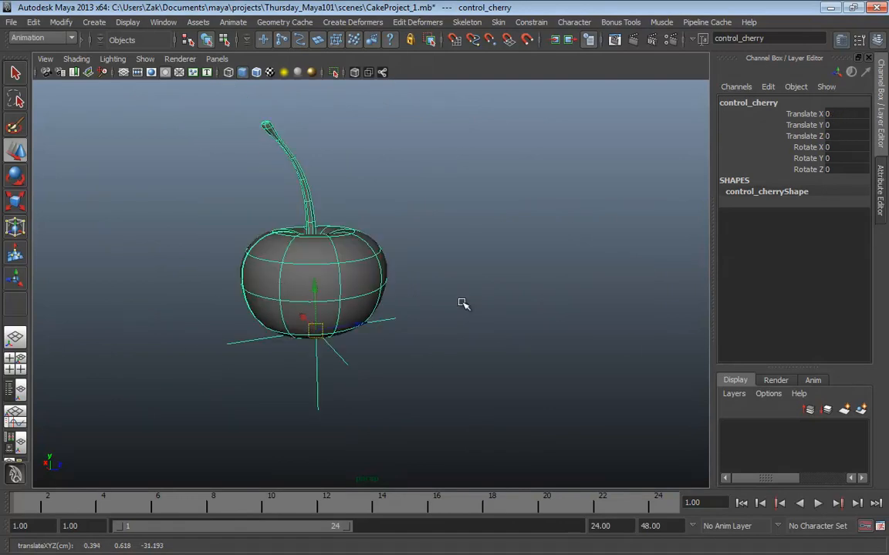
pyautogui.keyDown('alt'); pyautogui.moveTo(461, 301); pyautogui.dragTo(396, 299); pyautogui.keyUp('alt')
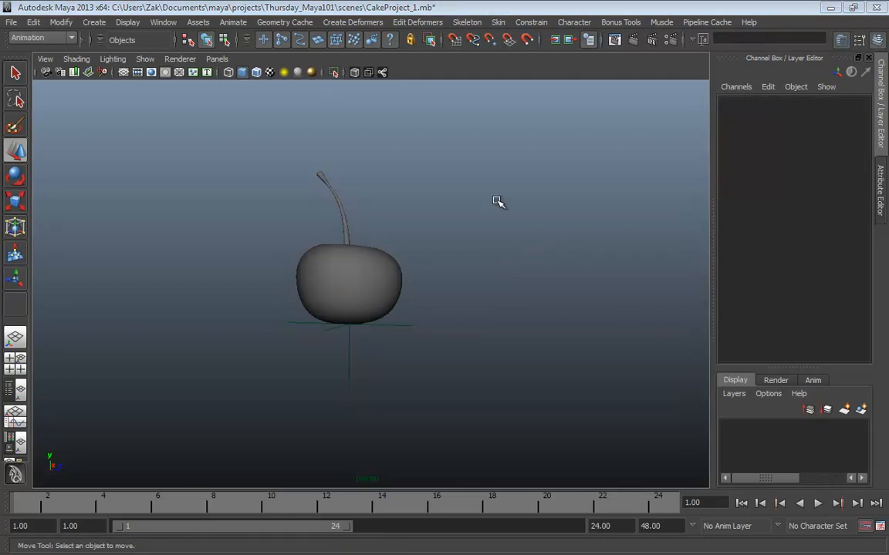
pyautogui.keyDown('alt'); pyautogui.moveTo(484, 200); pyautogui.dragTo(504, 202); pyautogui.keyUp('alt')
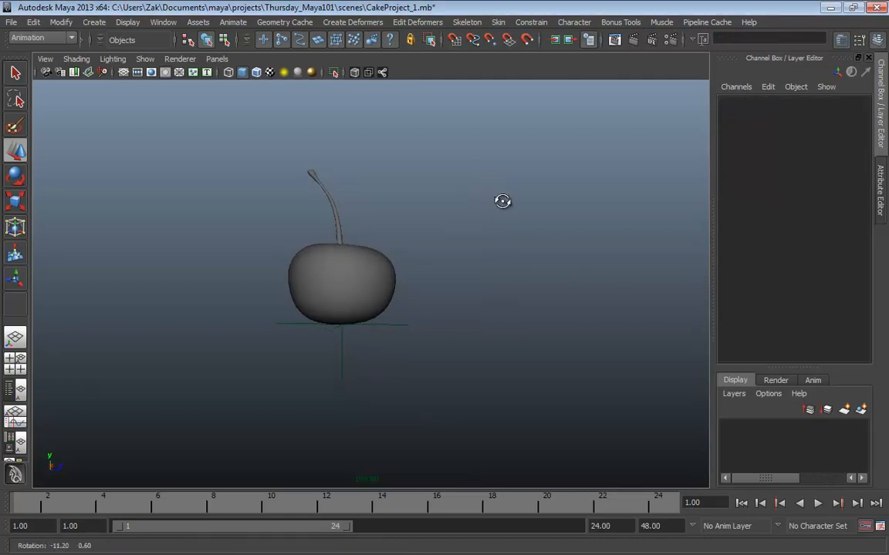
pyautogui.click(390, 315)
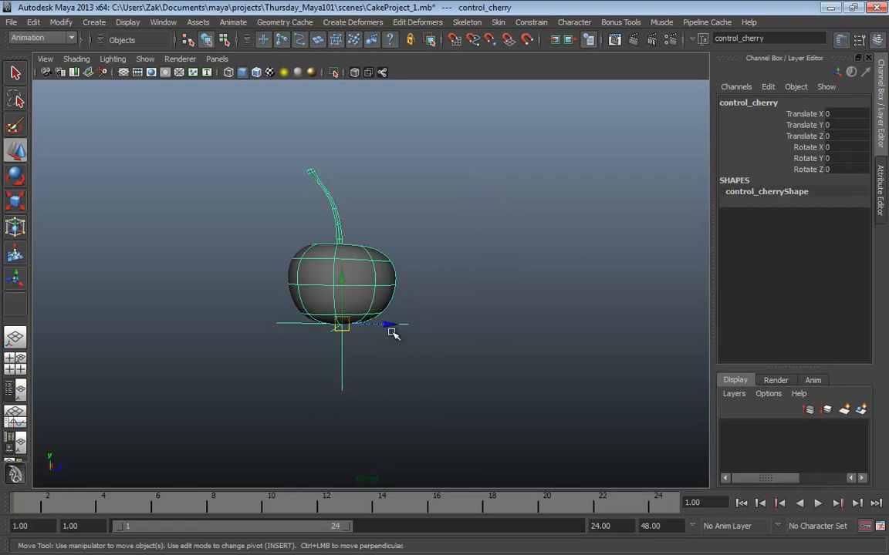
pyautogui.moveTo(339, 322); pyautogui.dragTo(323, 301)
pyautogui.hotkey('ctrl', 'z')
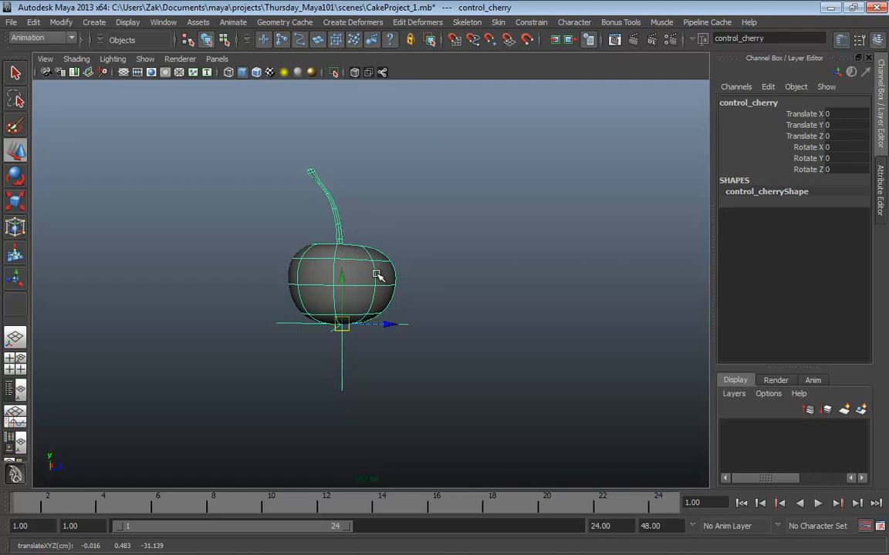
# Inspect the stem, the body and control_cherry individually to see how the parent's selection and channels relate to its children
pyautogui.click(499, 298)
pyautogui.moveTo(406, 321); pyautogui.dragTo(385, 339)
pyautogui.keyDown('alt'); pyautogui.moveTo(461, 306); pyautogui.dragTo(485, 310); pyautogui.keyUp('alt')
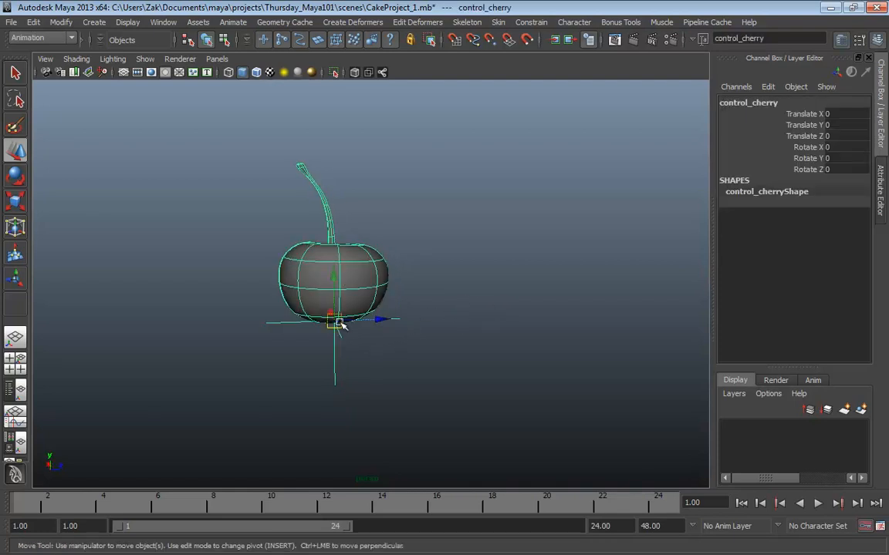
pyautogui.click(455, 268)
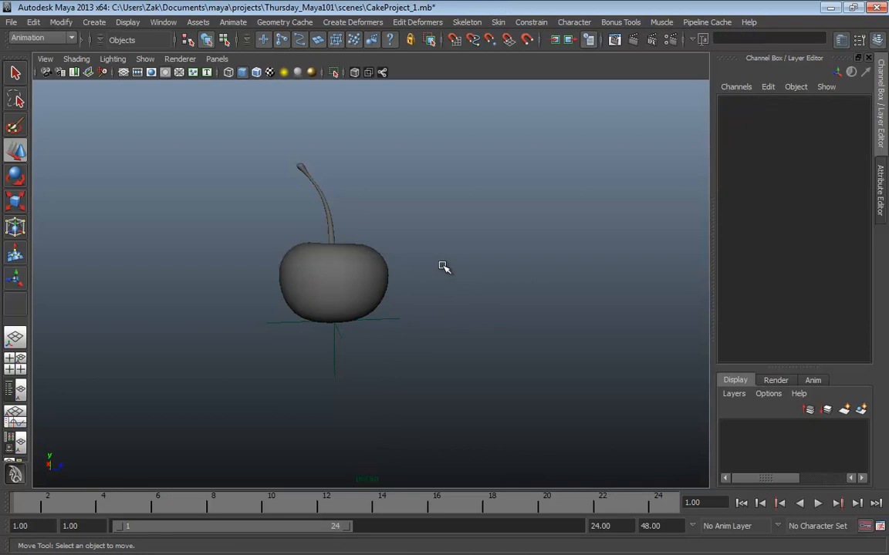
pyautogui.click(363, 265)
pyautogui.moveTo(297, 217); pyautogui.dragTo(341, 231)
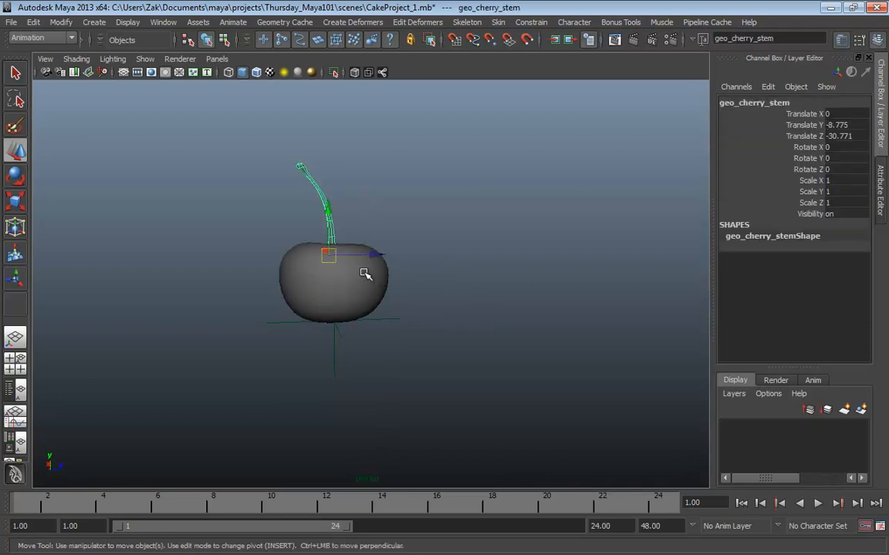
pyautogui.click(364, 276)
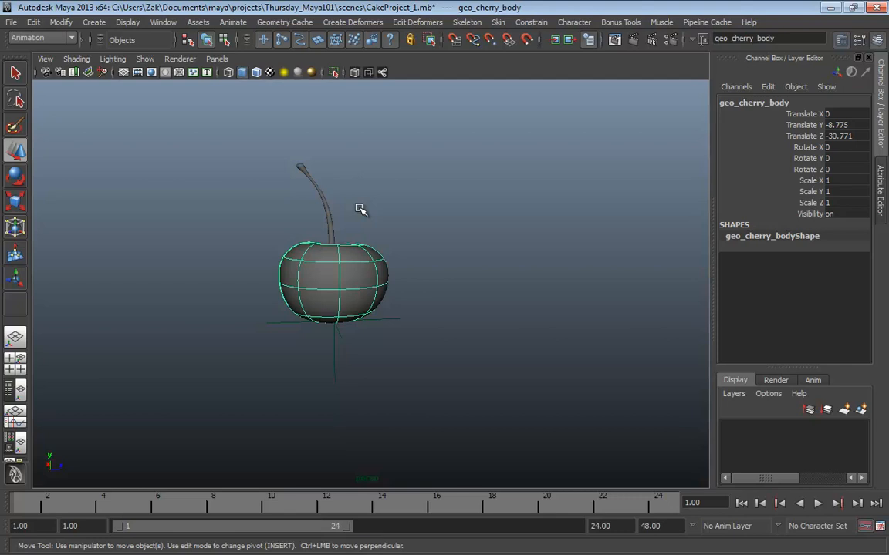
pyautogui.click(388, 328)
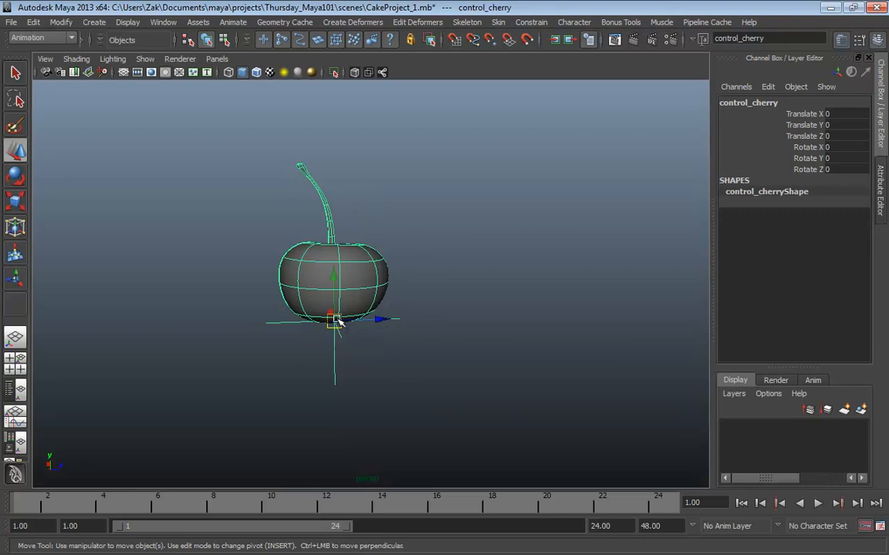
pyautogui.click(415, 364)
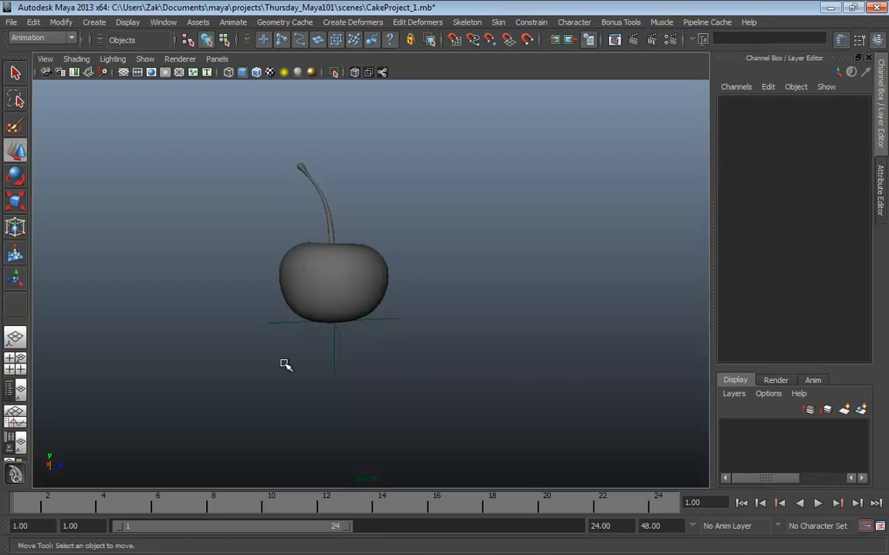
pyautogui.moveTo(284, 364); pyautogui.dragTo(483, 354)
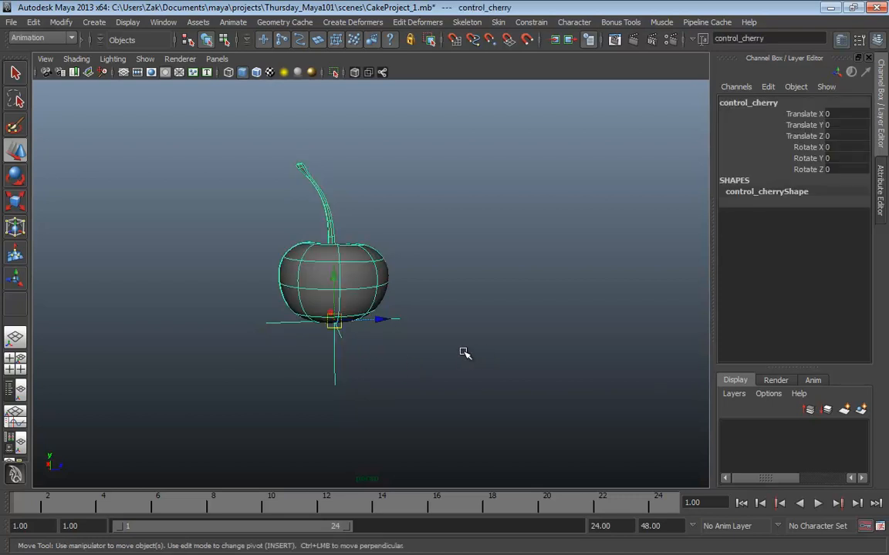
pyautogui.keyDown('alt'); pyautogui.moveTo(491, 305); pyautogui.dragTo(425, 263); pyautogui.keyUp('alt')
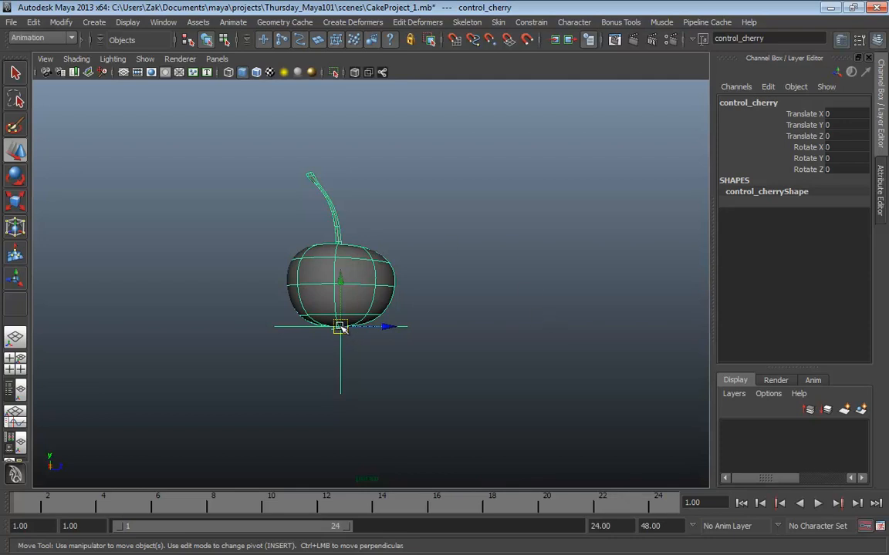
pyautogui.click(385, 276)
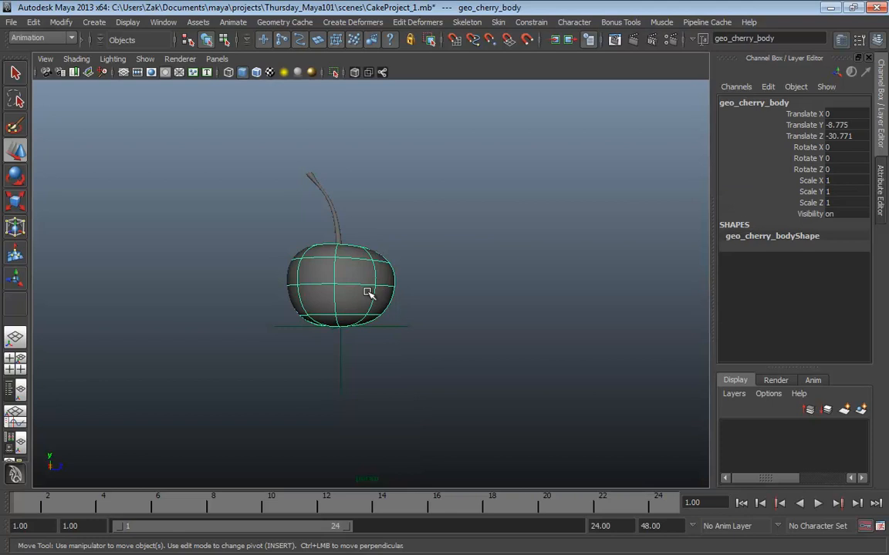
# Compare the pivot location of geo_cherry_body with that of its parent control_cherry, selecting the parent from the body
pyautogui.keyDown('alt'); pyautogui.moveTo(486, 303); pyautogui.dragTo(435, 355); pyautogui.keyUp('alt')
pyautogui.keyDown('alt'); pyautogui.moveTo(435, 356); pyautogui.dragTo(387, 382, button='right'); pyautogui.keyUp('alt')
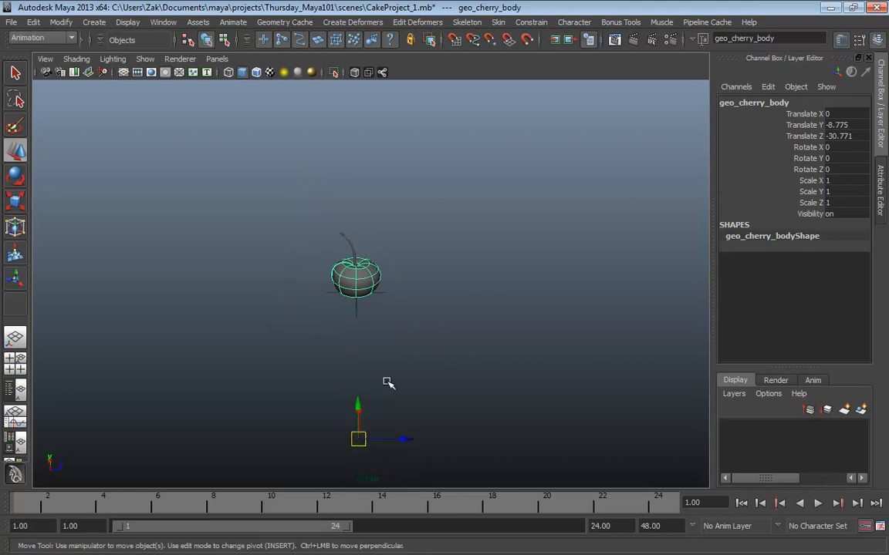
pyautogui.keyDown('alt'); pyautogui.moveTo(395, 421); pyautogui.dragTo(443, 399); pyautogui.keyUp('alt')
pyautogui.keyDown('alt'); pyautogui.moveTo(445, 401); pyautogui.dragTo(431, 315, button='middle'); pyautogui.keyUp('alt')
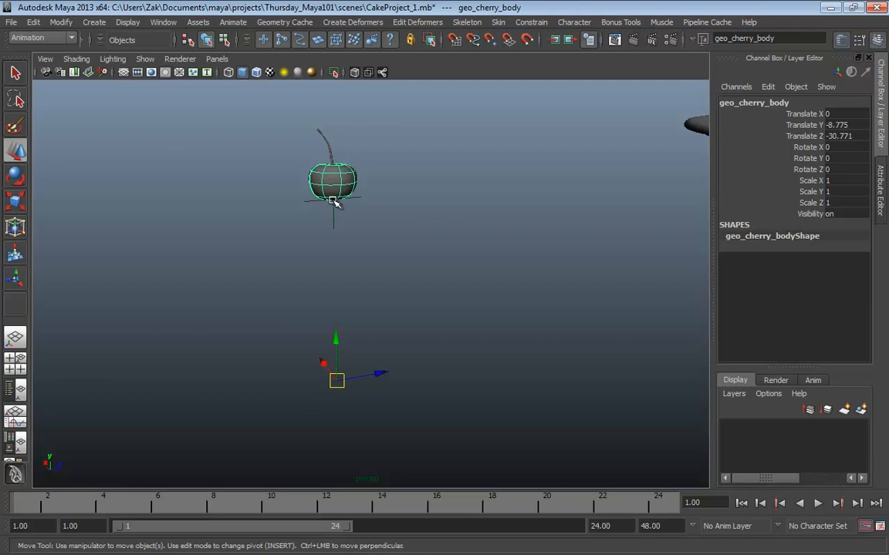
pyautogui.press('Up')
pyautogui.keyDown('alt'); pyautogui.moveTo(388, 225); pyautogui.dragTo(434, 198); pyautogui.keyUp('alt')
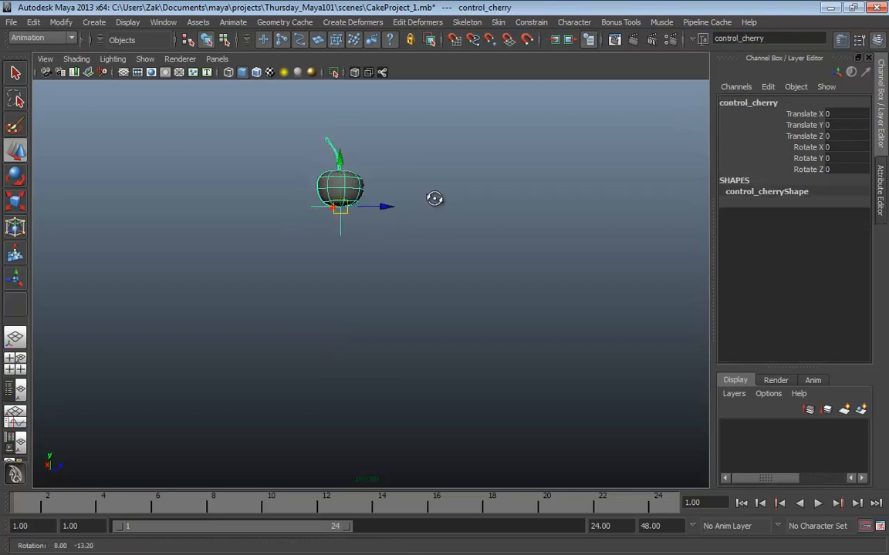
pyautogui.keyDown('alt'); pyautogui.moveTo(435, 198); pyautogui.dragTo(379, 274, button='middle'); pyautogui.keyUp('alt')
pyautogui.keyDown('alt'); pyautogui.moveTo(379, 274); pyautogui.dragTo(560, 307, button='right'); pyautogui.keyUp('alt')
pyautogui.keyDown('alt'); pyautogui.moveTo(393, 276); pyautogui.dragTo(442, 307, button='middle'); pyautogui.keyUp('alt')
pyautogui.keyDown('alt'); pyautogui.moveTo(442, 307); pyautogui.dragTo(423, 325, button='right'); pyautogui.keyUp('alt')
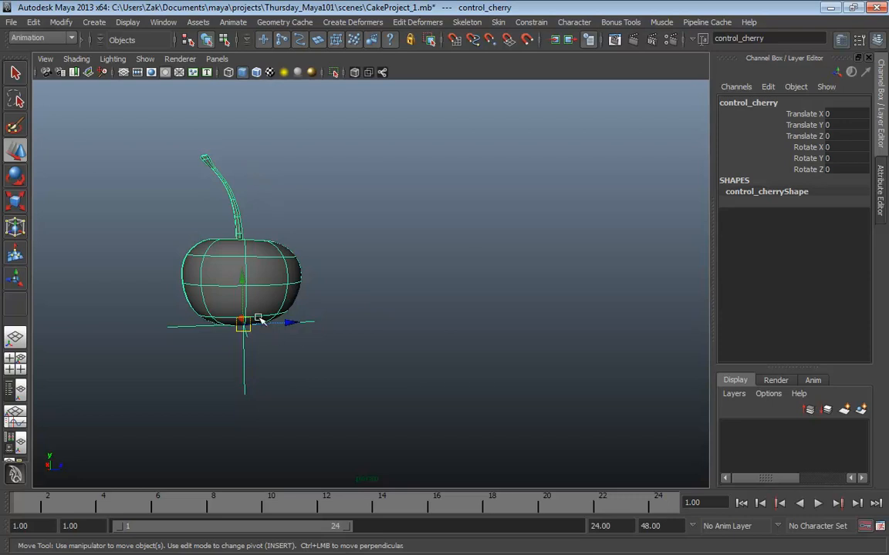
# Select the cherry stem and body and examine their place under control_cherry in the Hypergraph Hierarchy
pyautogui.click(297, 202)
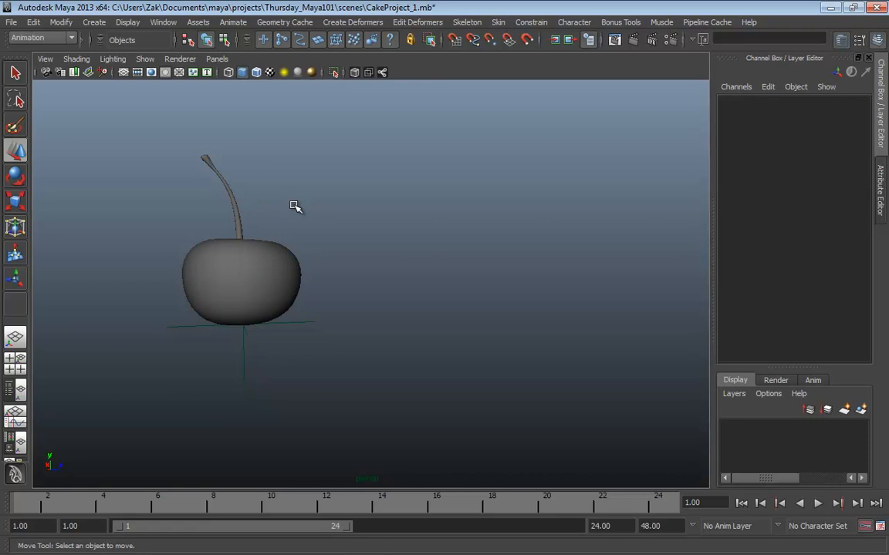
pyautogui.click(218, 176)
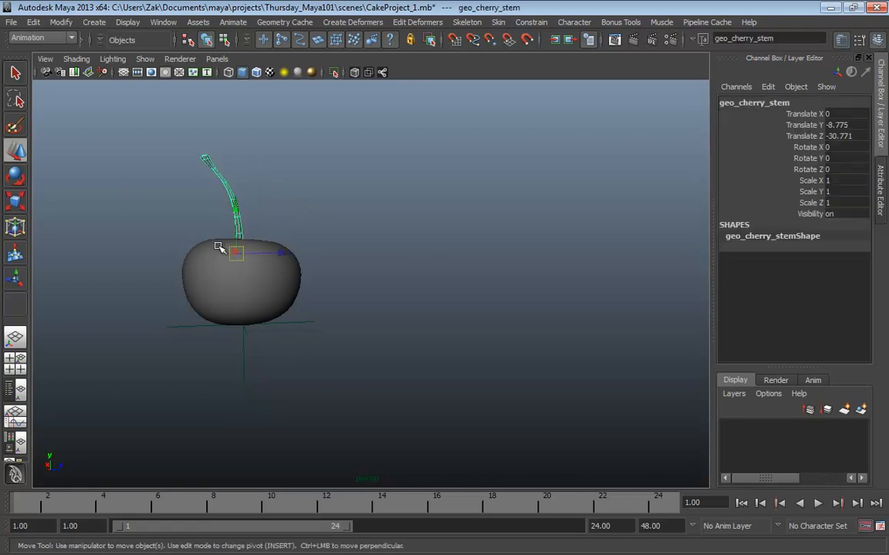
pyautogui.keyDown('shift'); pyautogui.click(269, 262); pyautogui.keyUp('shift')
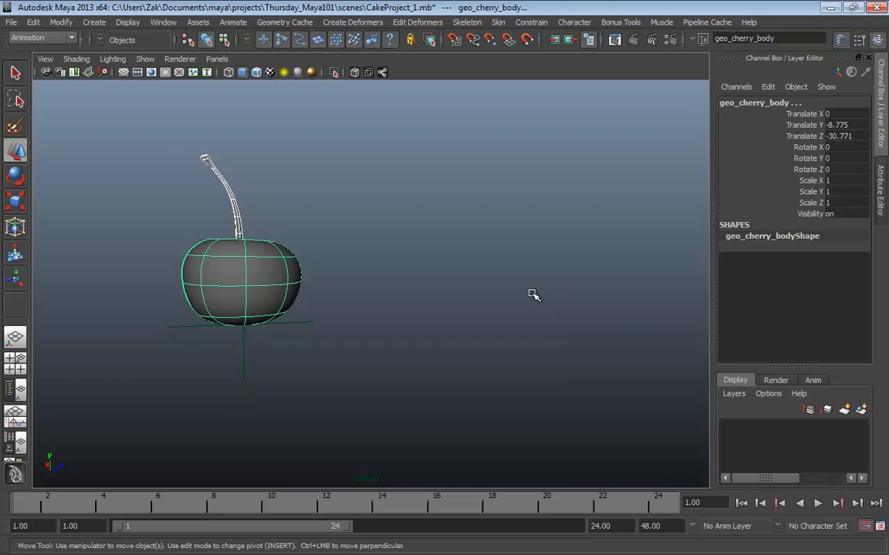
pyautogui.click(163, 23)
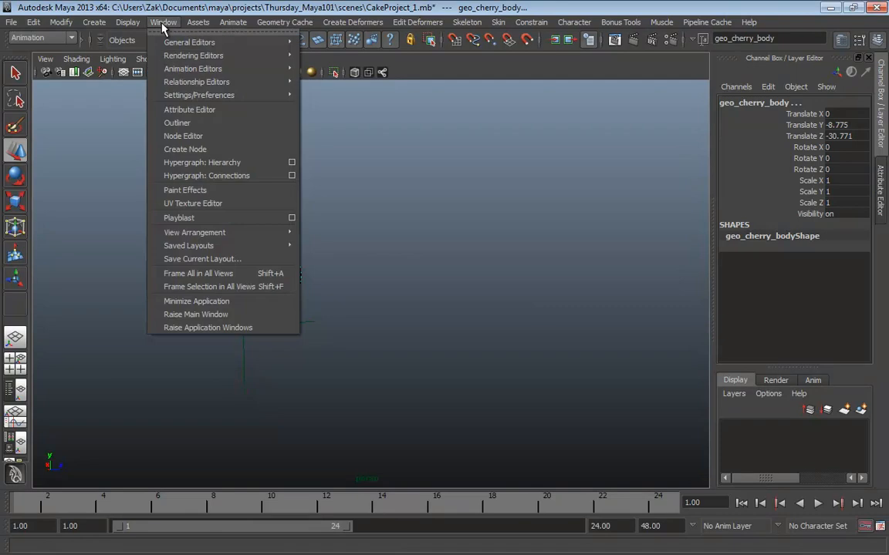
pyautogui.click(200, 162)
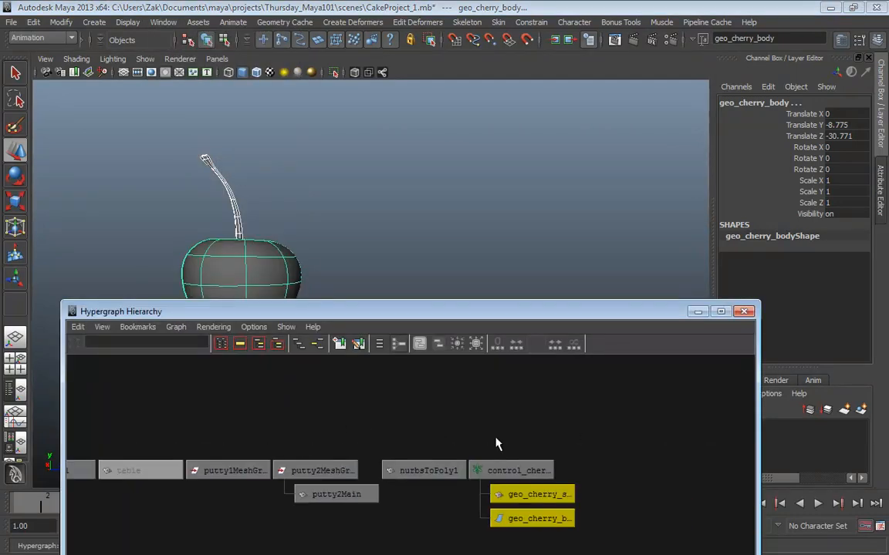
pyautogui.click(535, 448)
pyautogui.click(448, 454)
pyautogui.moveTo(492, 308); pyautogui.dragTo(435, 134)
pyautogui.keyDown('alt'); pyautogui.moveTo(406, 304); pyautogui.dragTo(722, 348, button='right'); pyautogui.keyUp('alt')
pyautogui.keyDown('alt'); pyautogui.moveTo(575, 333); pyautogui.dragTo(502, 323, button='middle'); pyautogui.keyUp('alt')
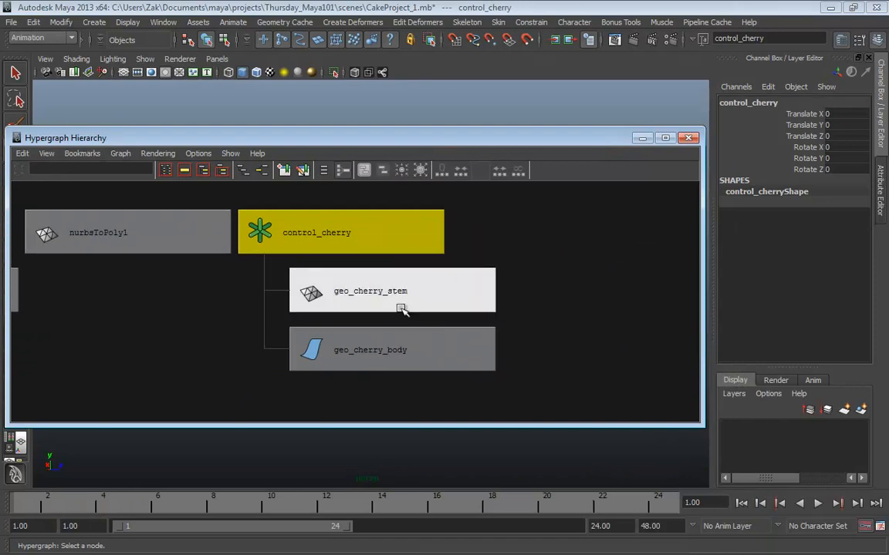
# Unparent geo_cherry_stem and geo_cherry_body from control_cherry in the hierarchy and close the Hypergraph
pyautogui.click(337, 294)
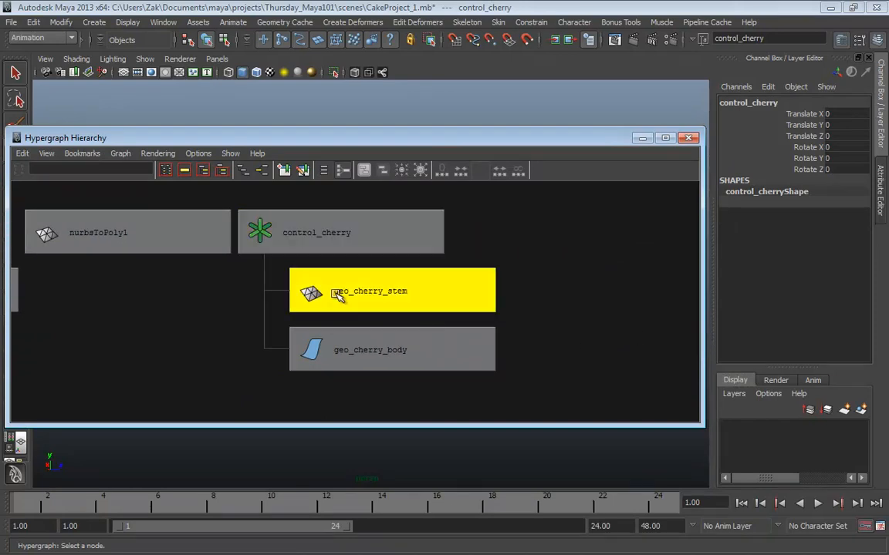
pyautogui.click(361, 353)
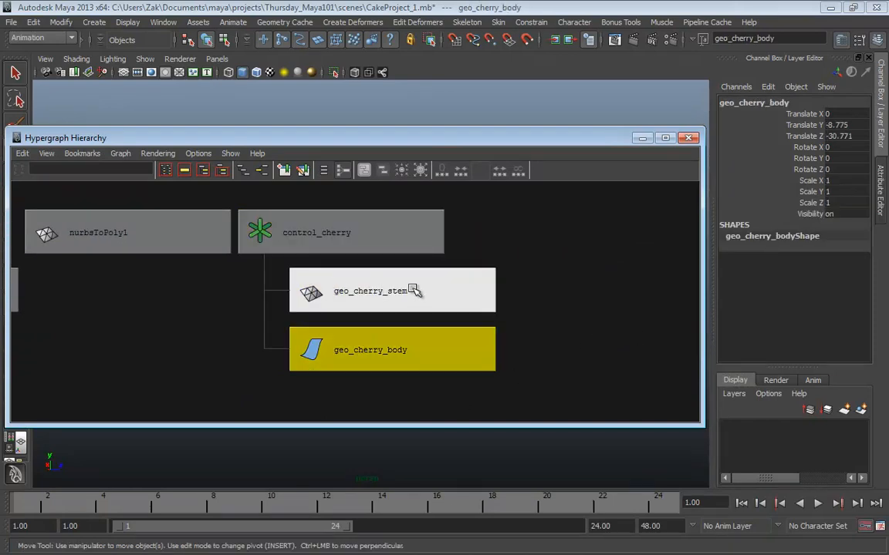
pyautogui.moveTo(437, 296); pyautogui.dragTo(621, 336, button='middle')
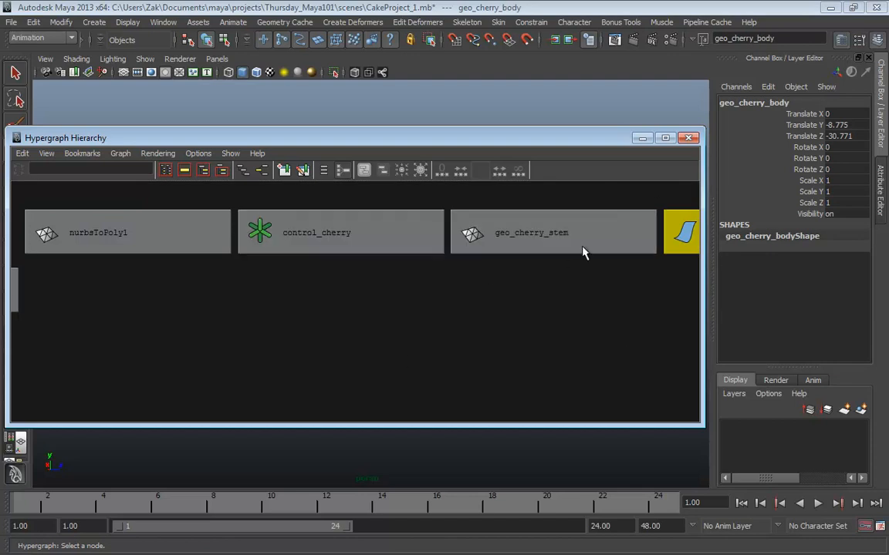
pyautogui.click(690, 139)
pyautogui.click(436, 231)
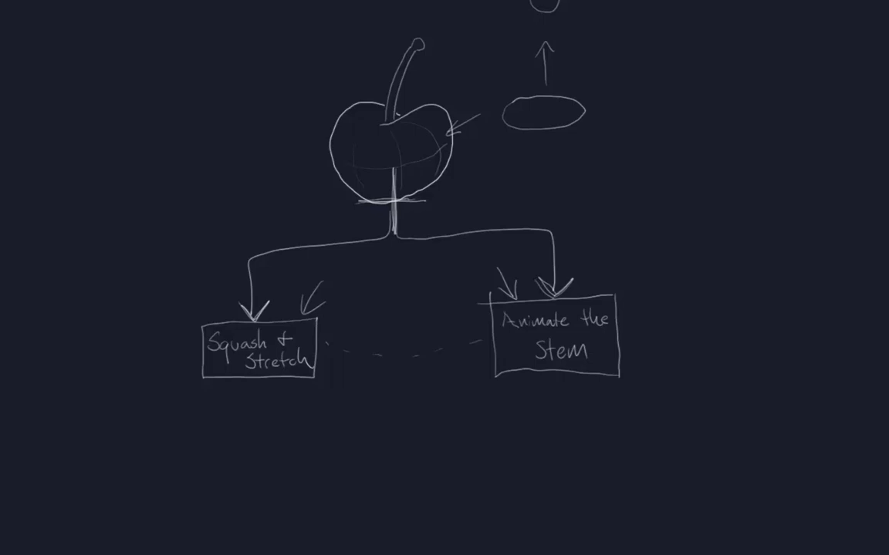
# Handwrite the note "Deformer – Object that changes" beneath the Squash & Stretch and Animate the Stem diagram on the sketch board
pyautogui.moveTo(451, 411); pyautogui.dragTo(420, 188)
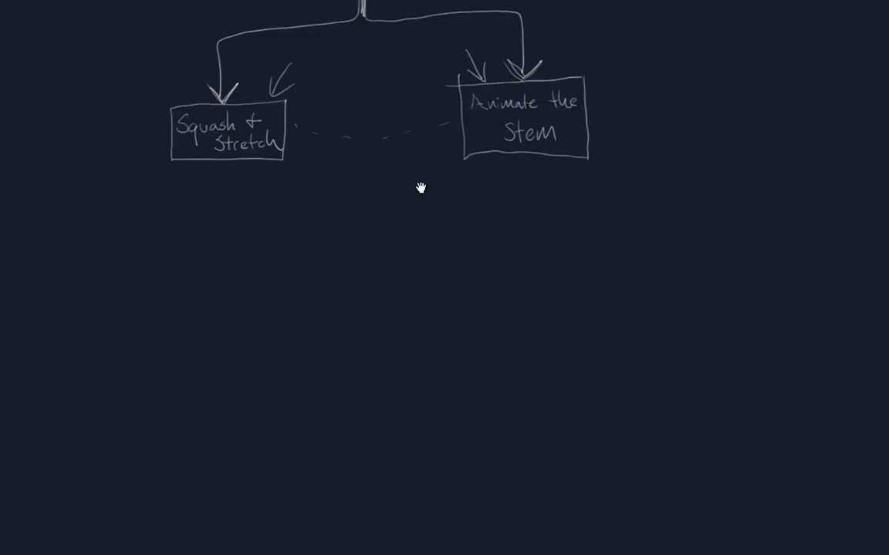
pyautogui.moveTo(157, 126)
pyautogui.mouseDown()
pyautogui.moveTo(245, 185)
pyautogui.moveTo(268, 167)
pyautogui.moveTo(291, 179)
pyautogui.moveTo(341, 176)
pyautogui.moveTo(386, 153)
pyautogui.mouseUp()
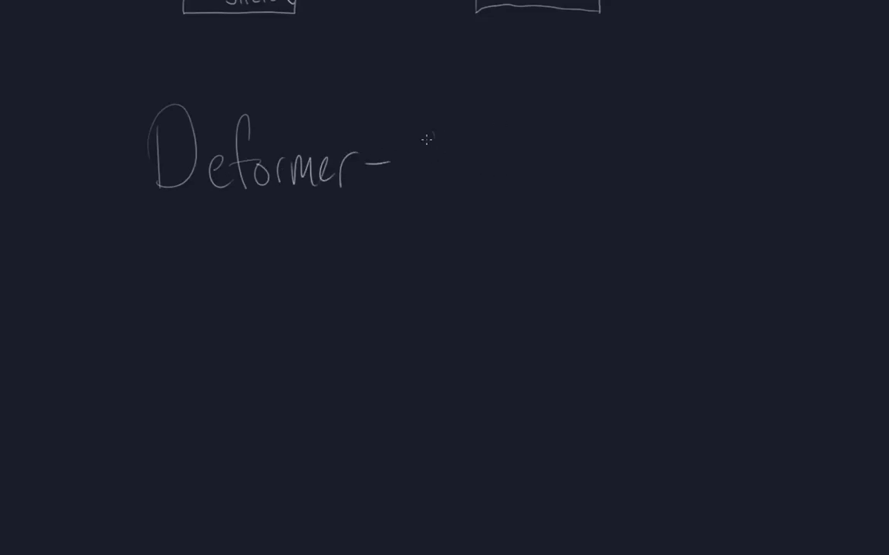
pyautogui.moveTo(426, 139)
pyautogui.mouseDown()
pyautogui.moveTo(454, 122)
pyautogui.moveTo(478, 164)
pyautogui.moveTo(487, 147)
pyautogui.moveTo(516, 166)
pyautogui.moveTo(587, 145)
pyautogui.moveTo(631, 158)
pyautogui.moveTo(647, 121)
pyautogui.mouseUp()
pyautogui.moveTo(702, 157)
pyautogui.mouseDown()
pyautogui.moveTo(766, 166)
pyautogui.moveTo(803, 146)
pyautogui.moveTo(801, 165)
pyautogui.mouseUp()
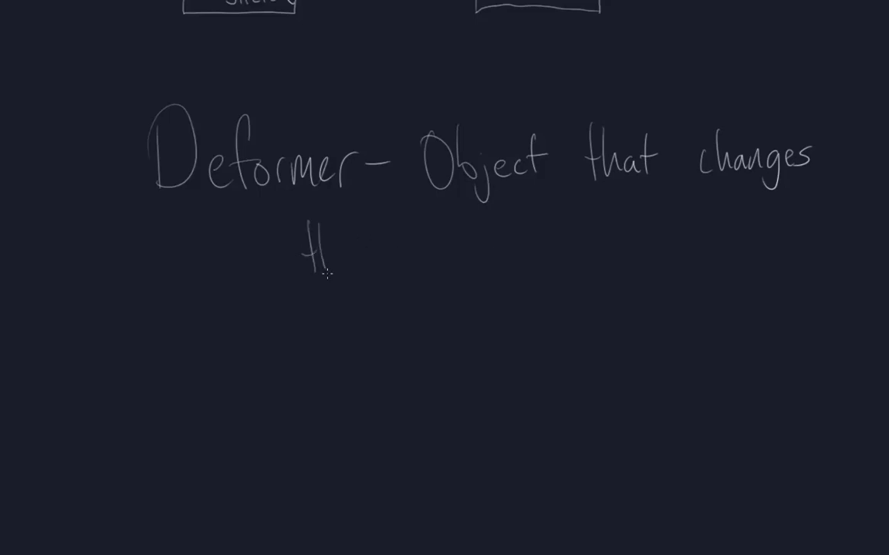
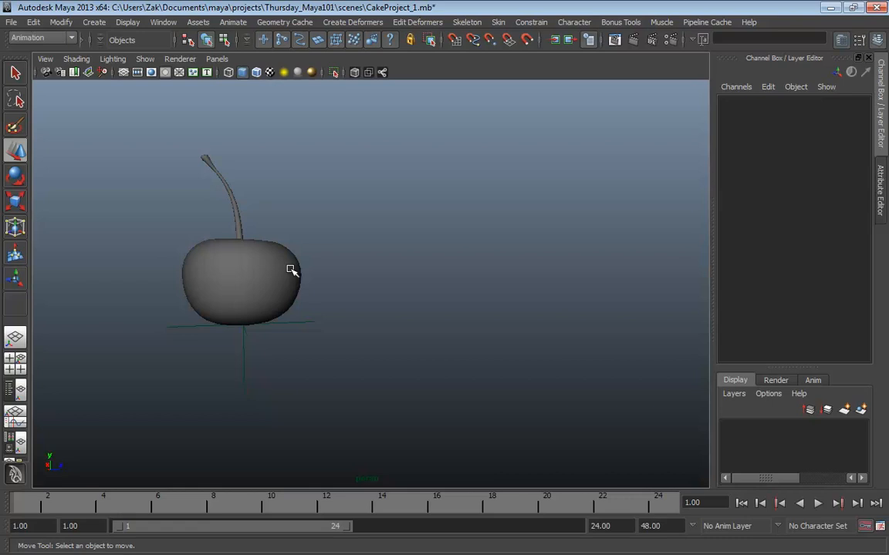
# Add a nonlinear Squash deformer to geo_cherry_body
pyautogui.click(290, 270)
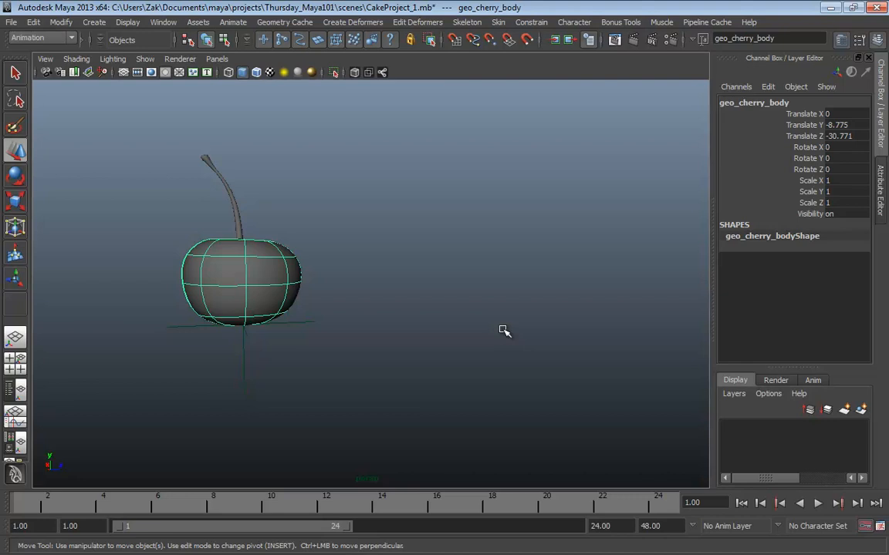
pyautogui.click(352, 23)
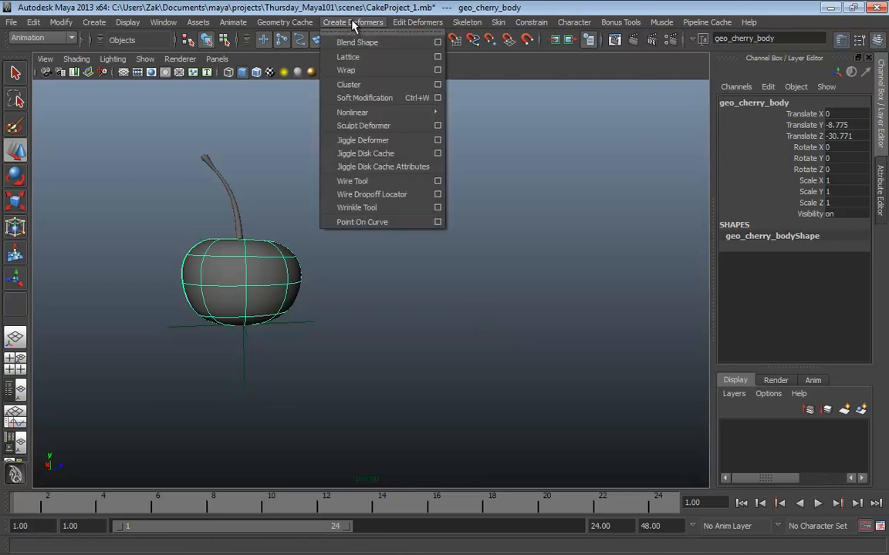
pyautogui.moveTo(358, 114)
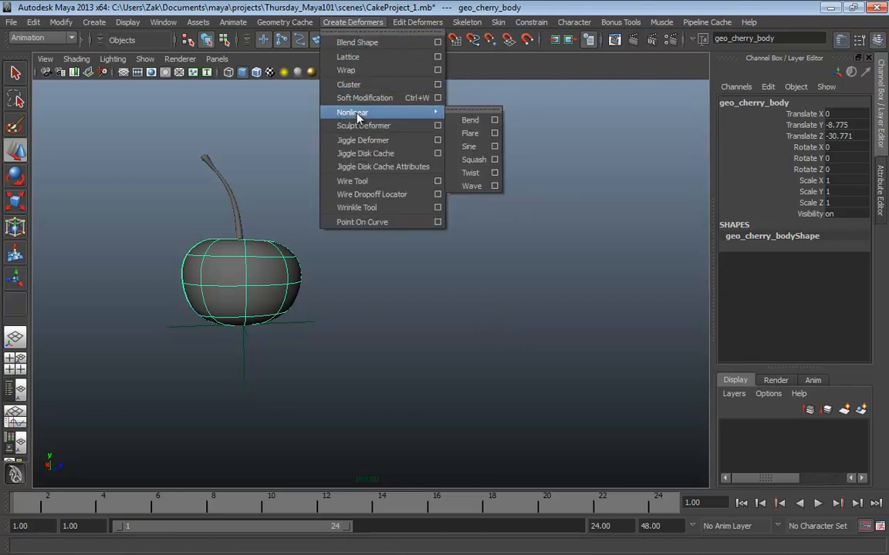
pyautogui.click(474, 160)
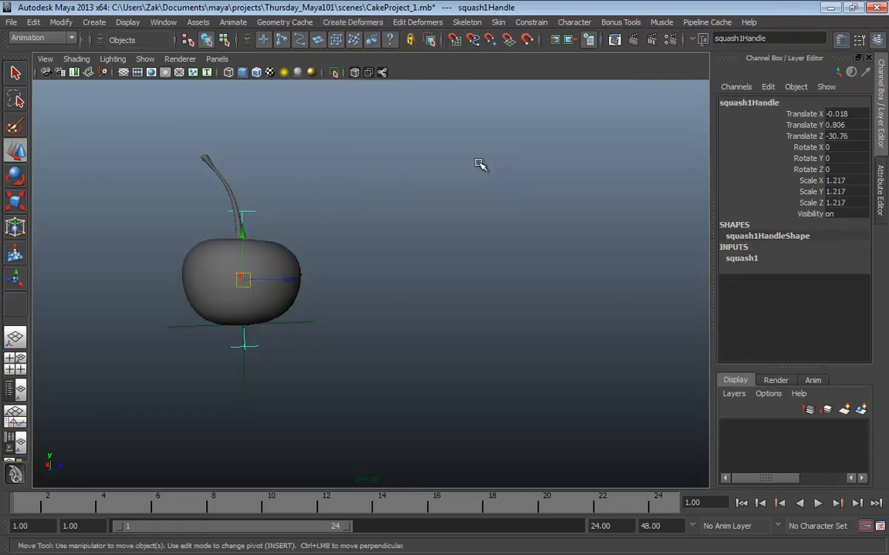
# Reveal the squash deformer's attributes, try out its Factor on the cherry body, restore it to 0 and deselect the handle
pyautogui.keyDown('alt'); pyautogui.moveTo(386, 187); pyautogui.dragTo(359, 184); pyautogui.keyUp('alt')
pyautogui.press('f')
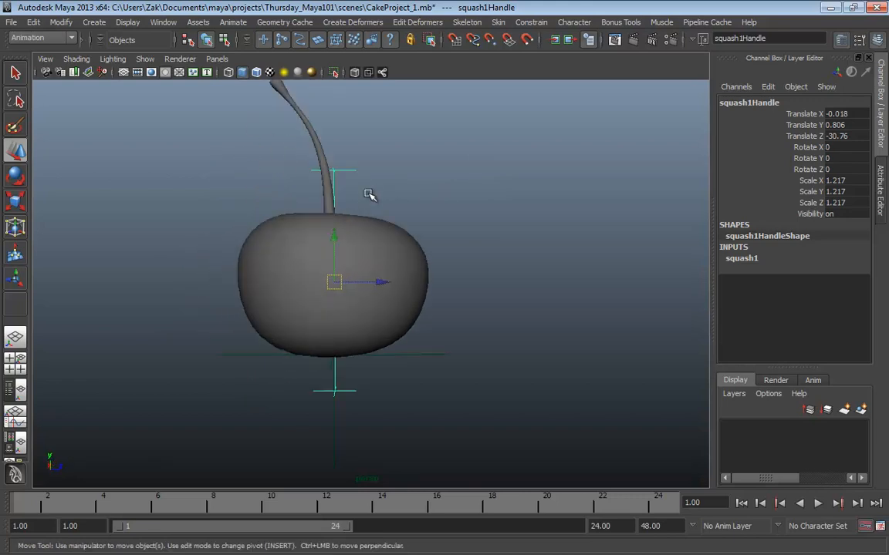
pyautogui.keyDown('alt'); pyautogui.moveTo(555, 213); pyautogui.dragTo(527, 201); pyautogui.keyUp('alt')
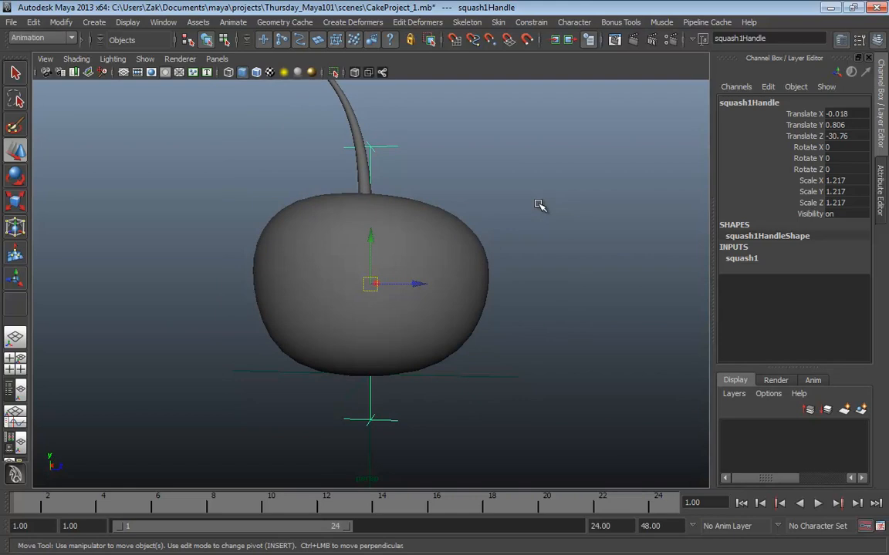
pyautogui.click(740, 260)
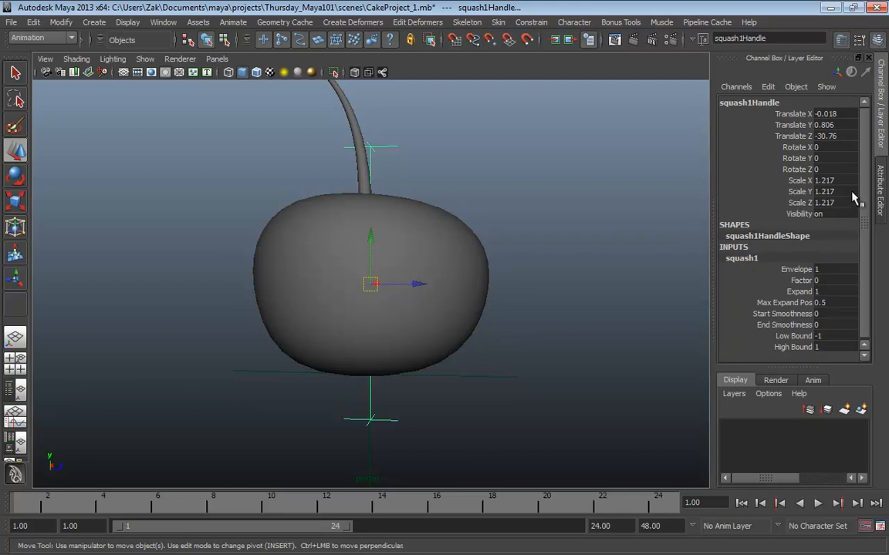
pyautogui.moveTo(864, 189); pyautogui.dragTo(866, 197)
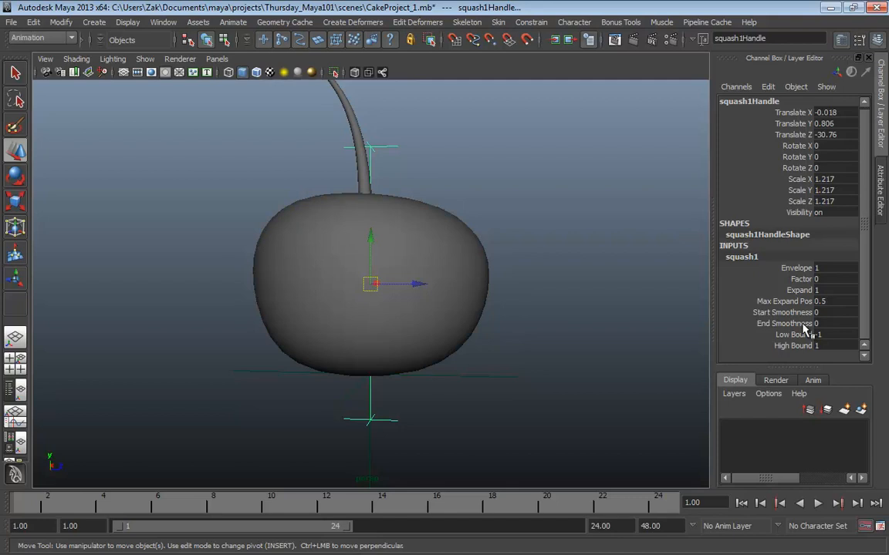
pyautogui.click(796, 281)
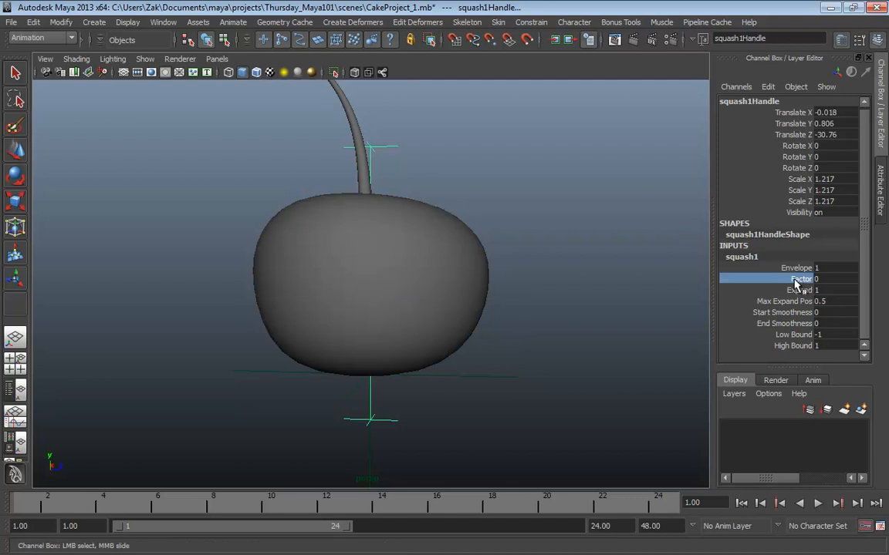
pyautogui.moveTo(591, 277); pyautogui.dragTo(588, 275, button='middle')
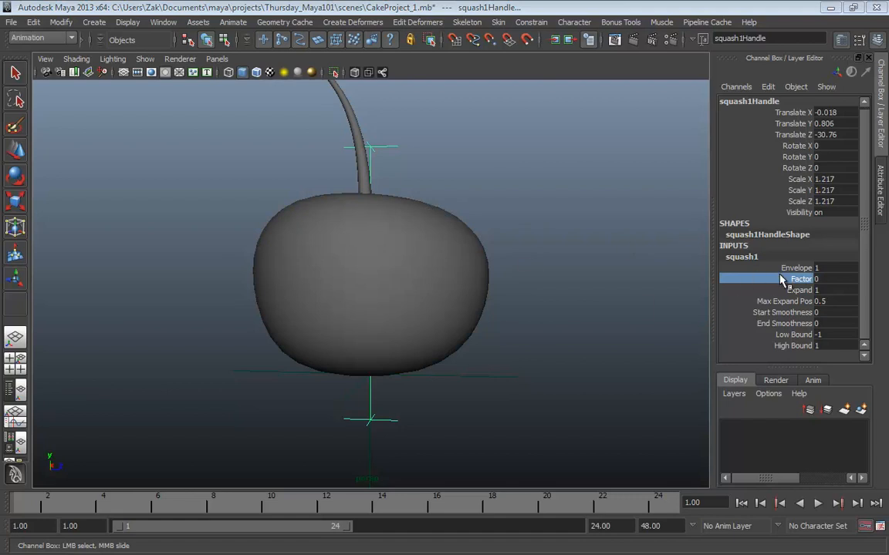
pyautogui.press('w')
pyautogui.click(566, 248)
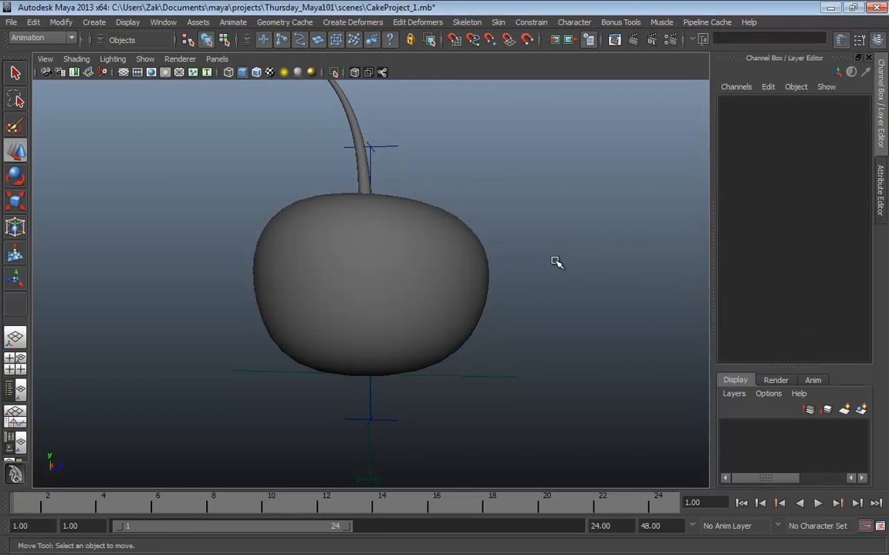
# Show the ground grid in the perspective view with the cherry framed above it
pyautogui.press('space')
pyautogui.press('space')
pyautogui.keyDown('alt'); pyautogui.moveTo(319, 296); pyautogui.dragTo(422, 268, button='middle'); pyautogui.keyUp('alt')
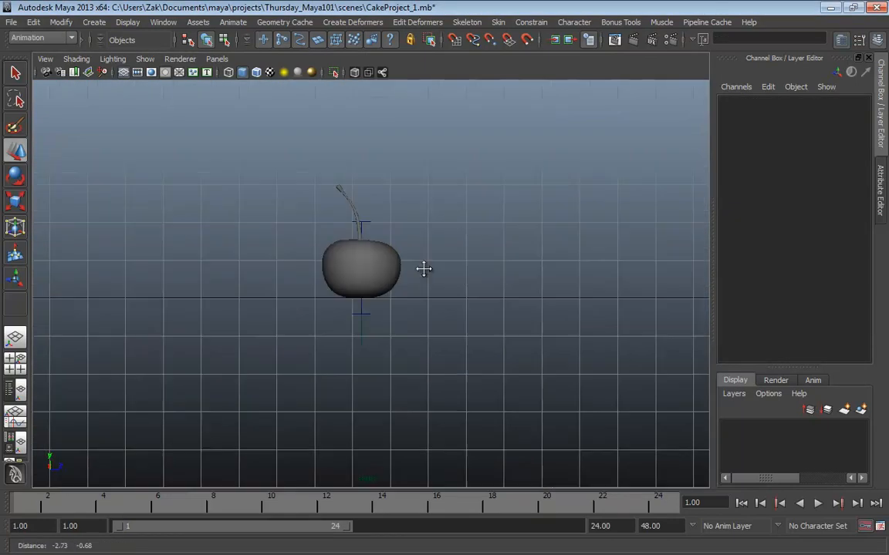
pyautogui.keyDown('alt'); pyautogui.moveTo(426, 270); pyautogui.dragTo(652, 318, button='right'); pyautogui.keyUp('alt')
pyautogui.keyDown('alt'); pyautogui.moveTo(441, 253); pyautogui.dragTo(453, 274, button='middle'); pyautogui.keyUp('alt')
# Test the squash handle's Factor at -0.5 on the cherry body, then reset it to 0
pyautogui.click(378, 178)
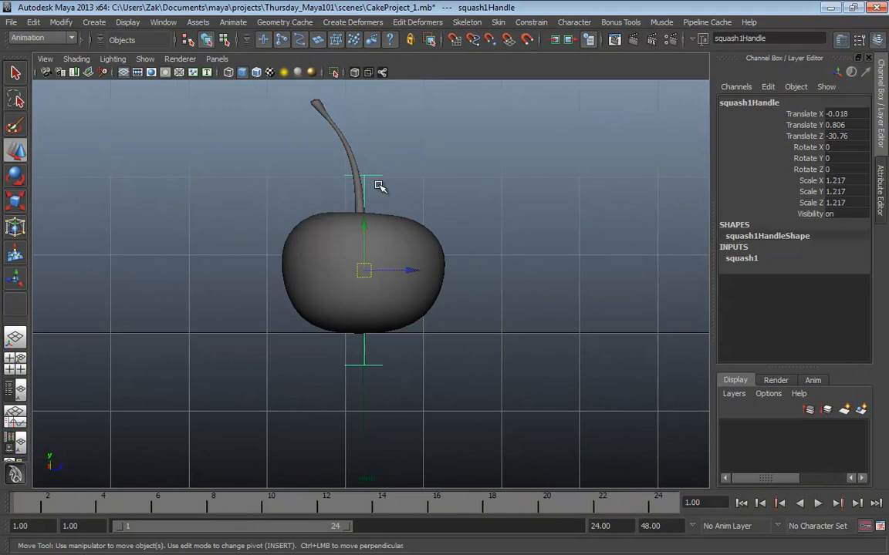
pyautogui.click(733, 261)
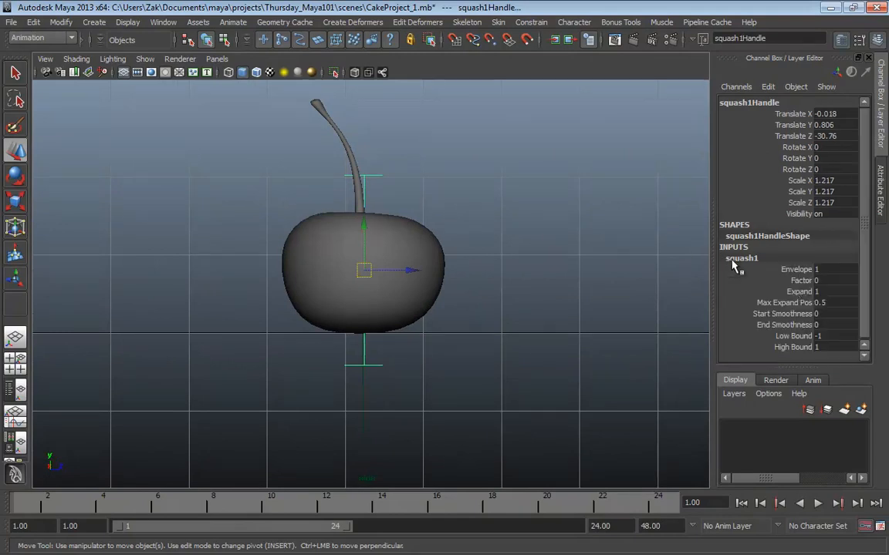
pyautogui.click(796, 281)
pyautogui.moveTo(581, 268); pyautogui.dragTo(578, 265, button='middle')
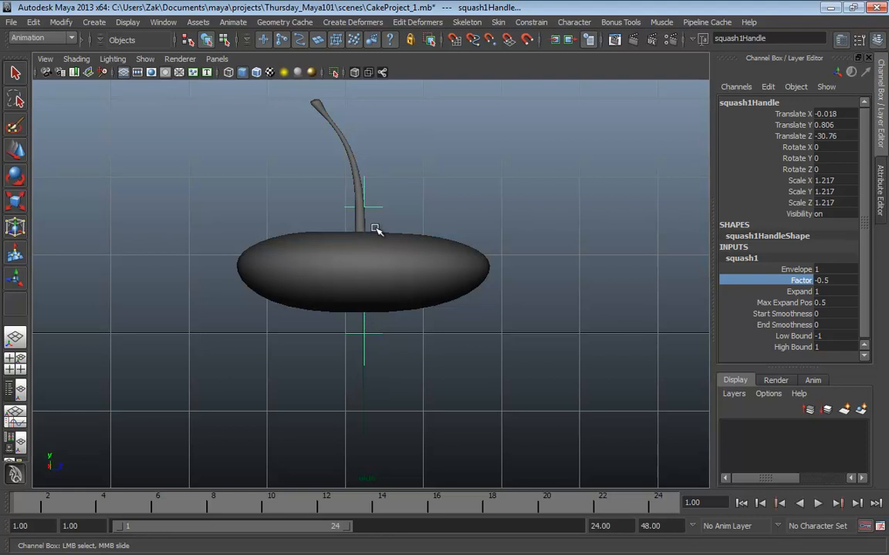
pyautogui.doubleClick(834, 281)
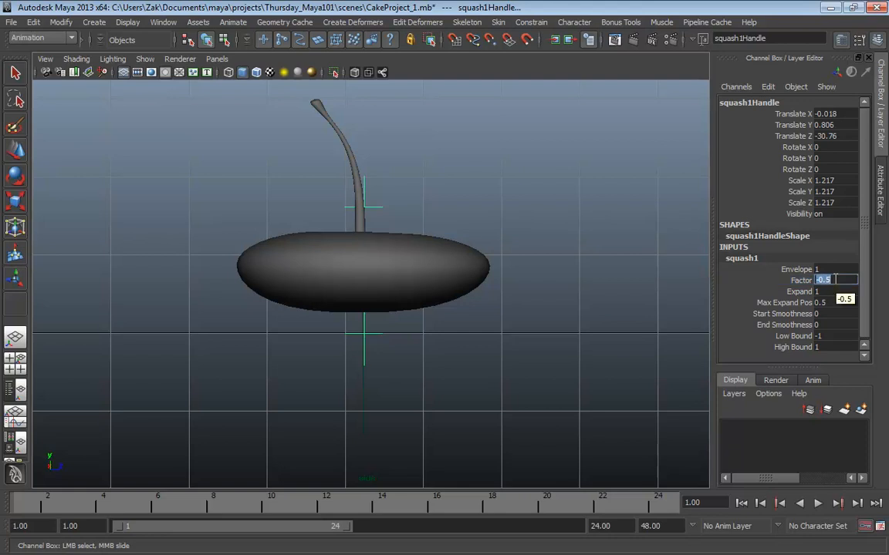
pyautogui.write('0')
pyautogui.press('Return')
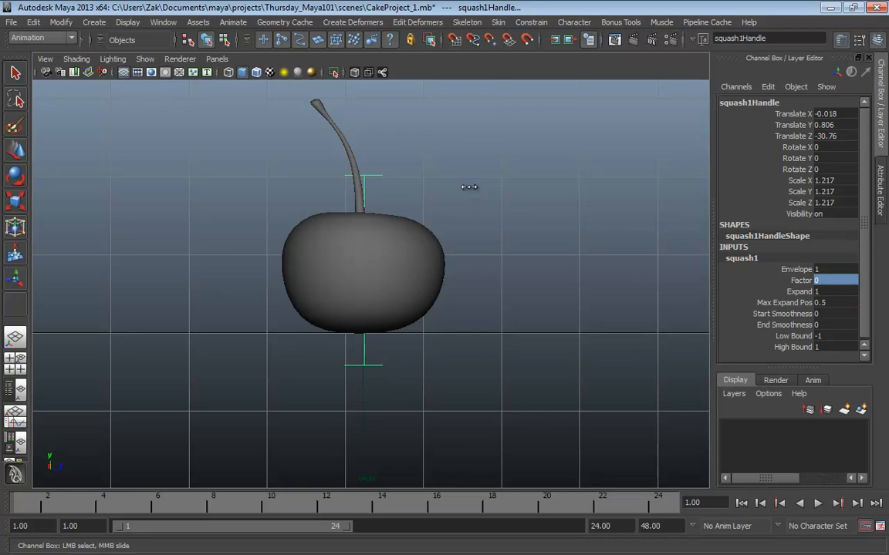
# Move the squash handle down to the base of the cherry and set its Translate Y to 0
pyautogui.press('w')
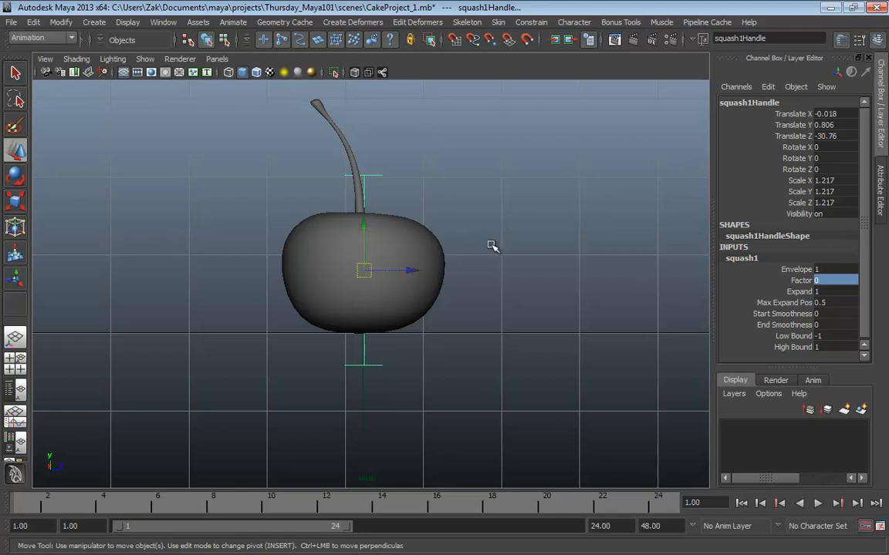
pyautogui.moveTo(364, 228); pyautogui.dragTo(360, 291)
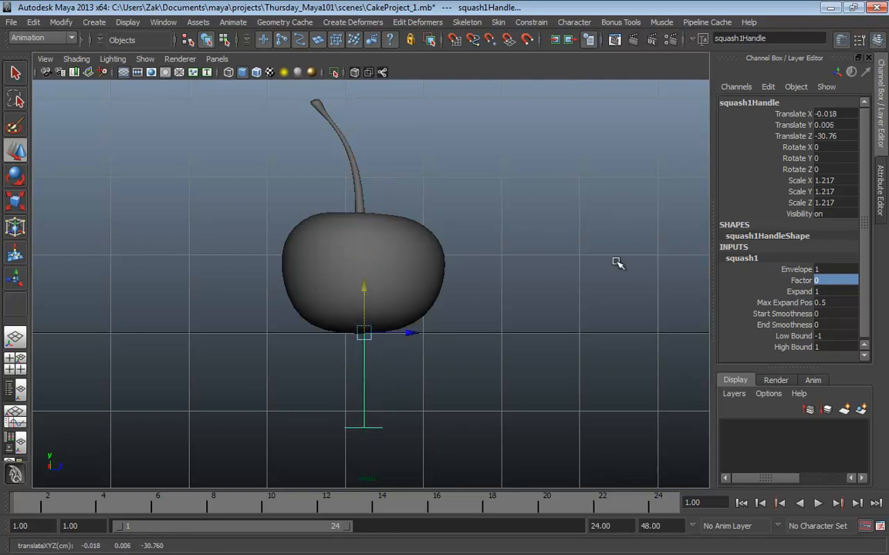
pyautogui.click(847, 125)
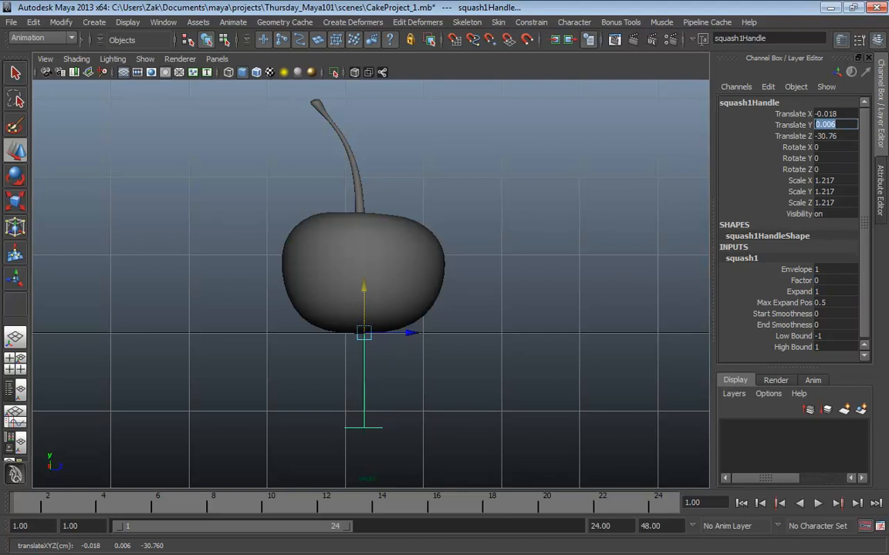
pyautogui.write('0')
# Switch the view to wireframe and stretch the cherry body with a squash Factor of 0.5
pyautogui.click(801, 280)
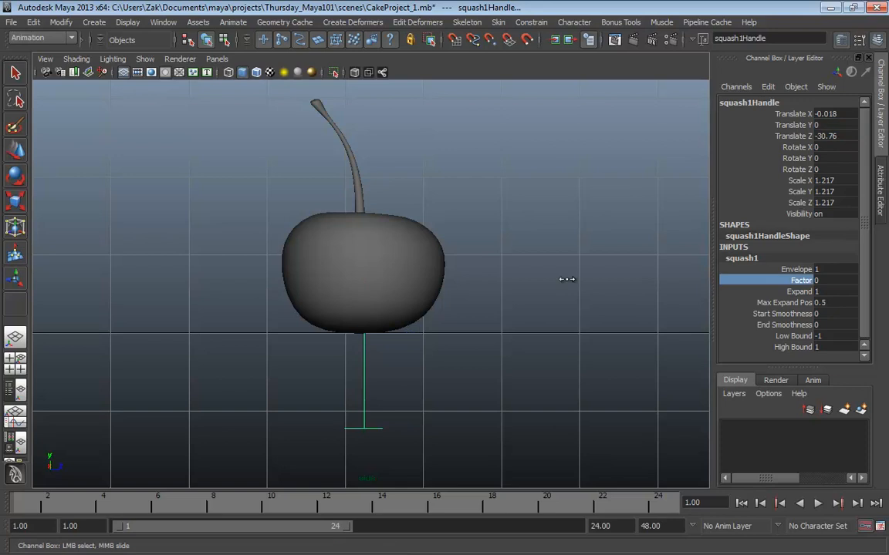
pyautogui.moveTo(566, 279); pyautogui.dragTo(566, 278, button='middle')
pyautogui.press('4')
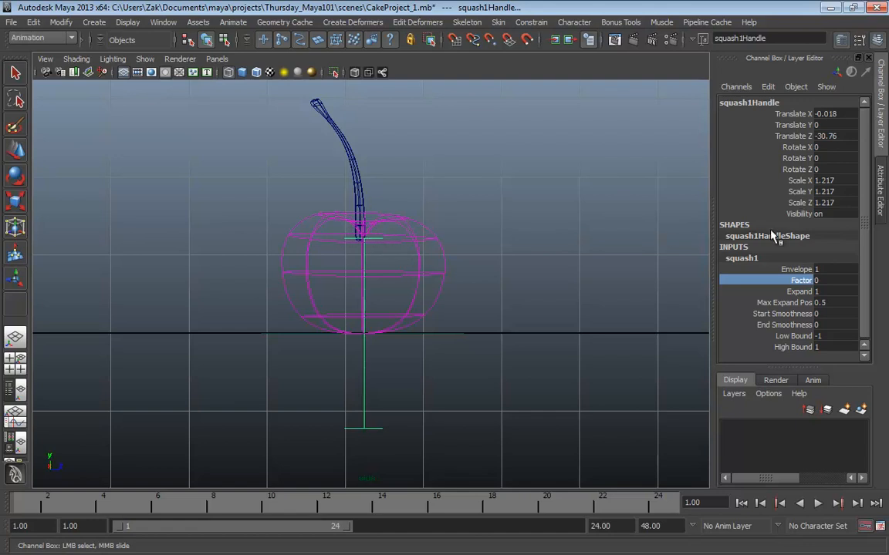
pyautogui.moveTo(628, 269)
pyautogui.mouseDown(button='middle')
pyautogui.moveTo(621, 266)
pyautogui.moveTo(631, 270)
pyautogui.mouseUp(button='middle')
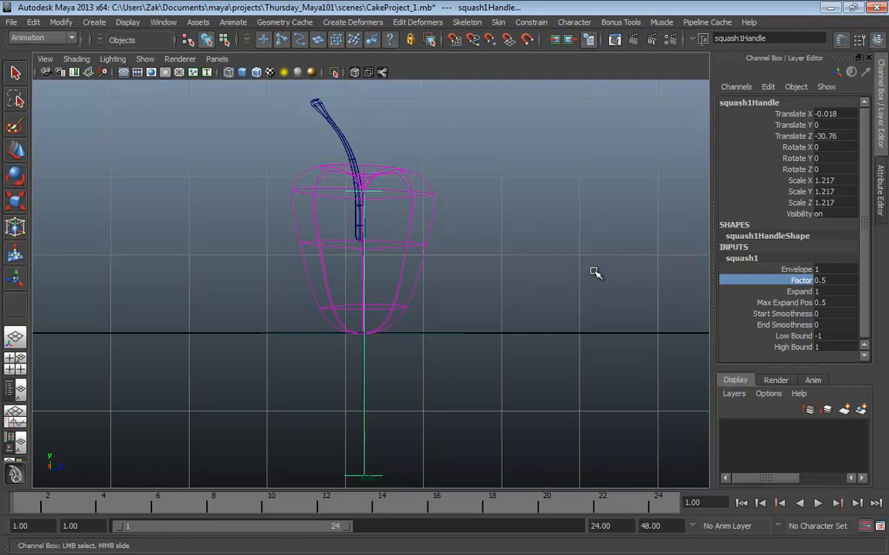
pyautogui.click(825, 282)
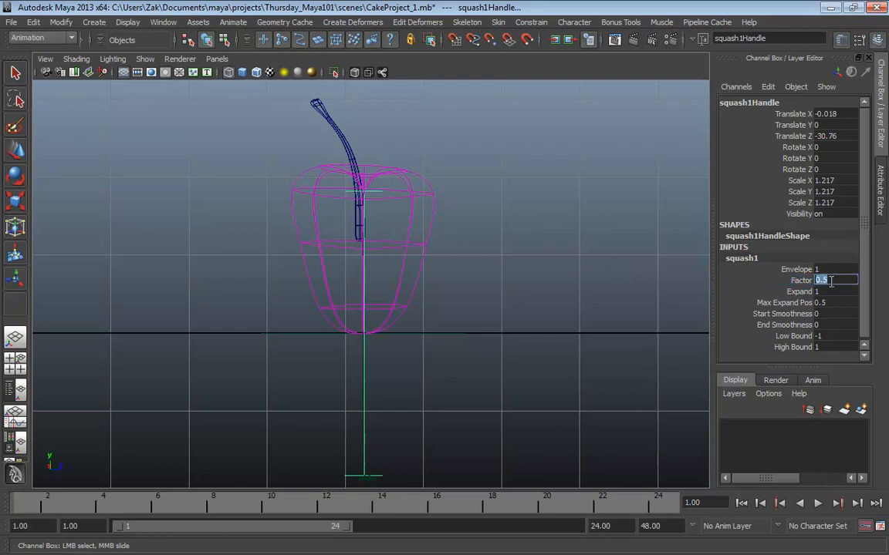
# Set the squash deformer's High Bound to 1.4 and its Low Bound to -0.2
pyautogui.click(796, 349)
pyautogui.moveTo(601, 338); pyautogui.dragTo(599, 338, button='middle')
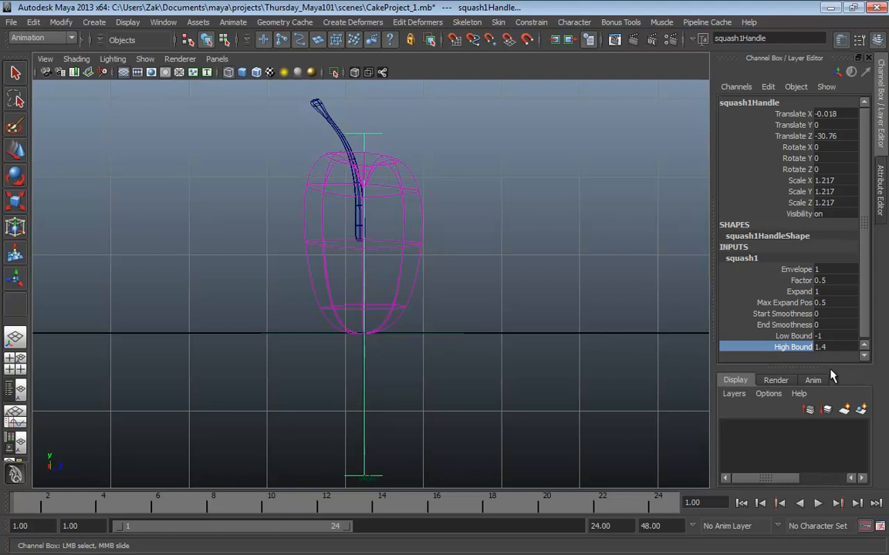
pyautogui.click(787, 336)
pyautogui.moveTo(606, 388); pyautogui.dragTo(607, 385, button='middle')
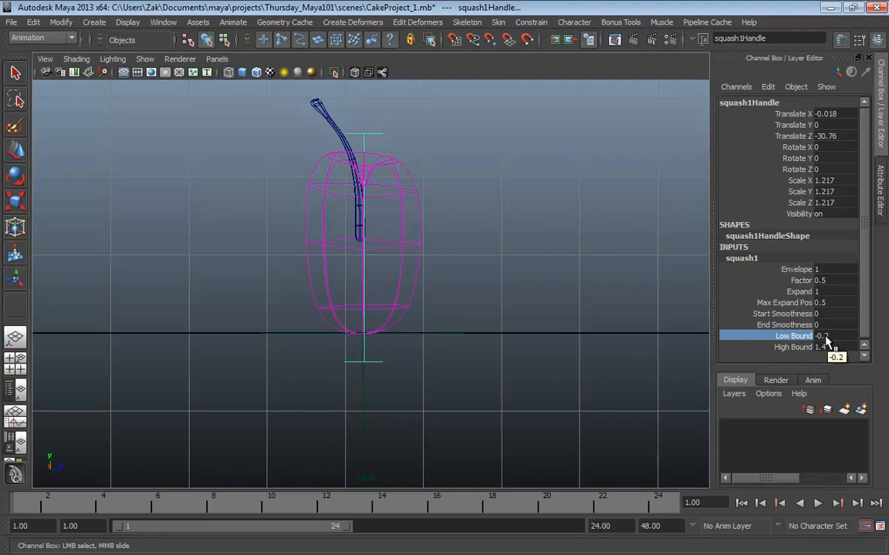
# Test squashing and stretching the cherry body with the new bounds, leaving the Factor at -0.4
pyautogui.click(800, 281)
pyautogui.moveTo(639, 312); pyautogui.dragTo(617, 331, button='middle')
pyautogui.moveTo(613, 331)
pyautogui.mouseDown(button='middle')
pyautogui.moveTo(641, 332)
pyautogui.moveTo(617, 331)
pyautogui.mouseUp(button='middle')
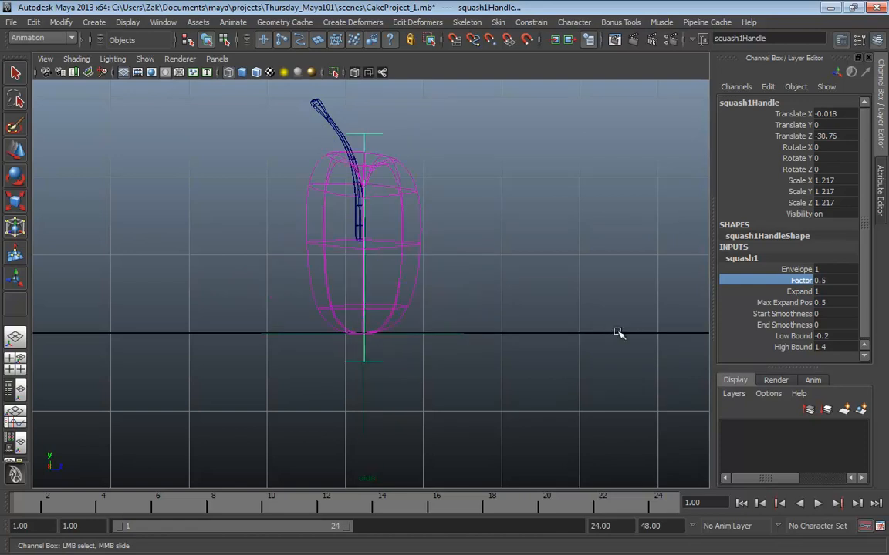
pyautogui.doubleClick(831, 280)
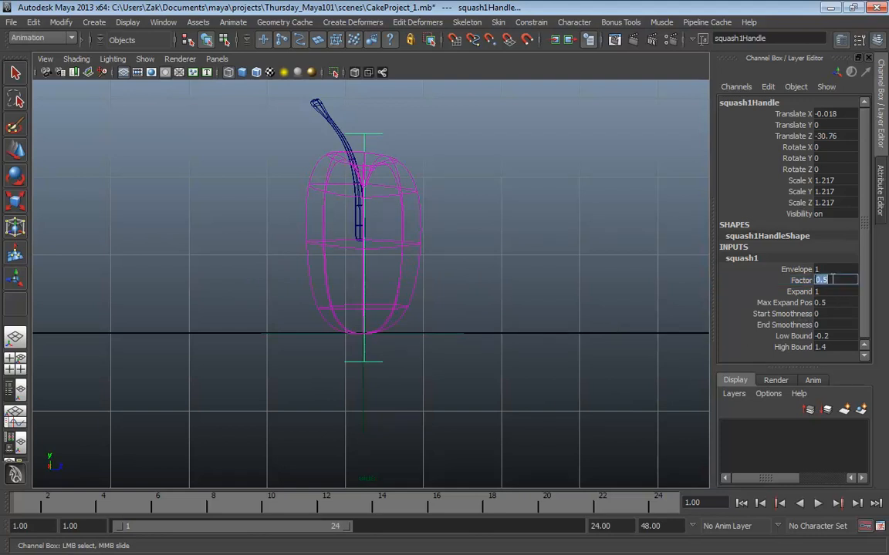
pyautogui.click(795, 294)
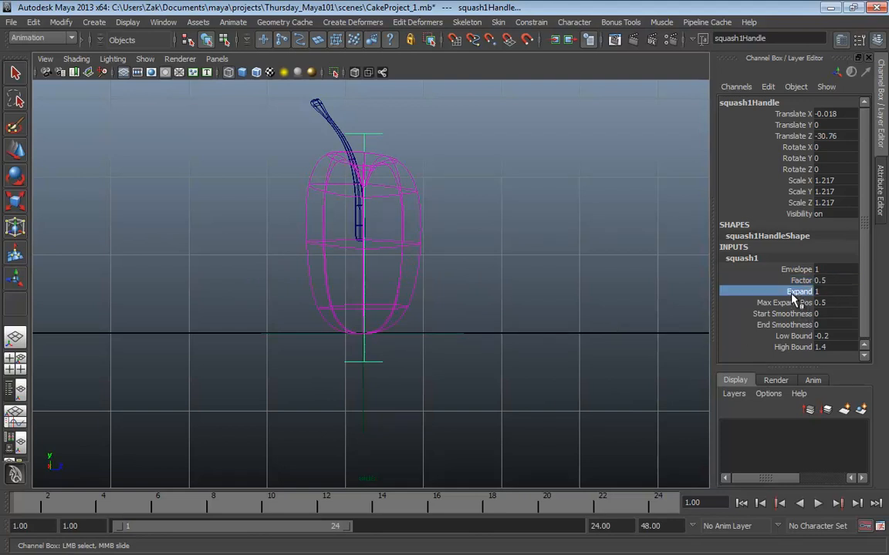
pyautogui.click(729, 280)
pyautogui.moveTo(571, 294); pyautogui.dragTo(613, 316, button='middle')
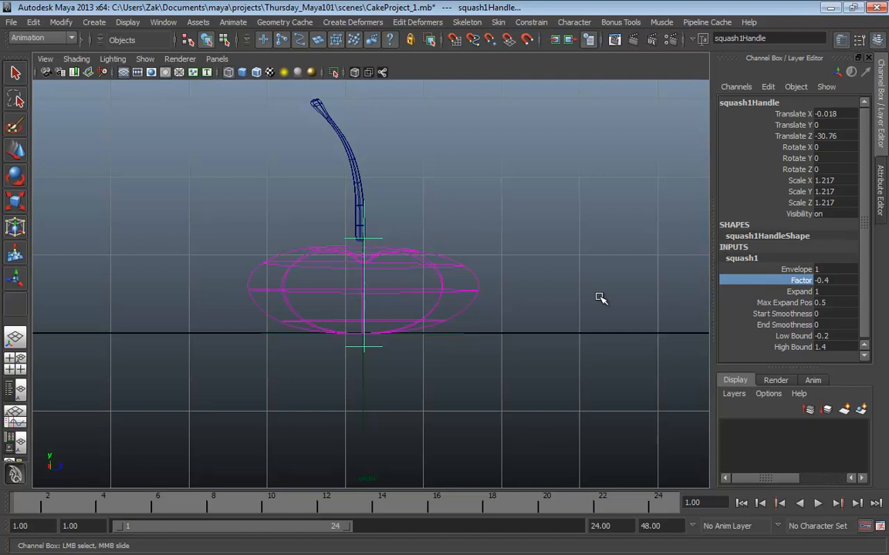
# Compare the cherry's squash with Expand at 0 and back at 1, ending with a Factor of -0.5
pyautogui.click(791, 300)
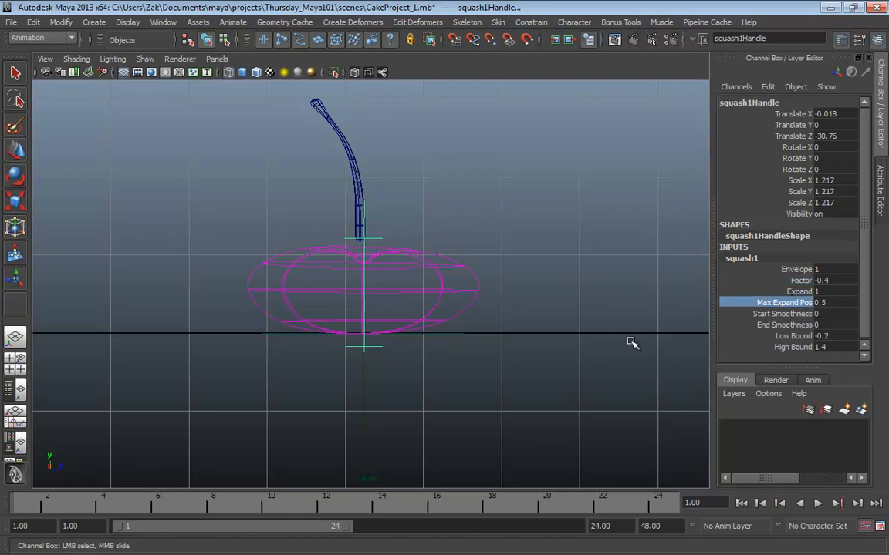
pyautogui.click(787, 293)
pyautogui.click(800, 280)
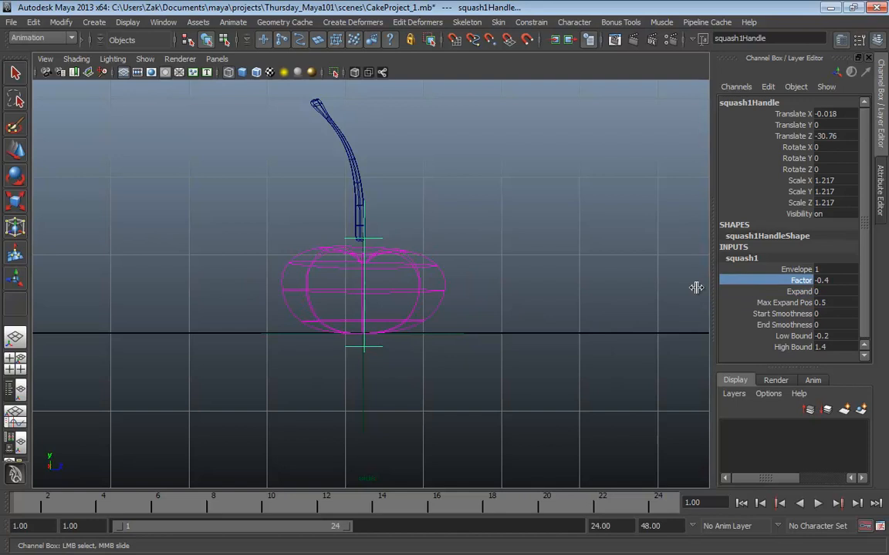
pyautogui.moveTo(540, 278); pyautogui.dragTo(597, 312, button='middle')
pyautogui.click(836, 291)
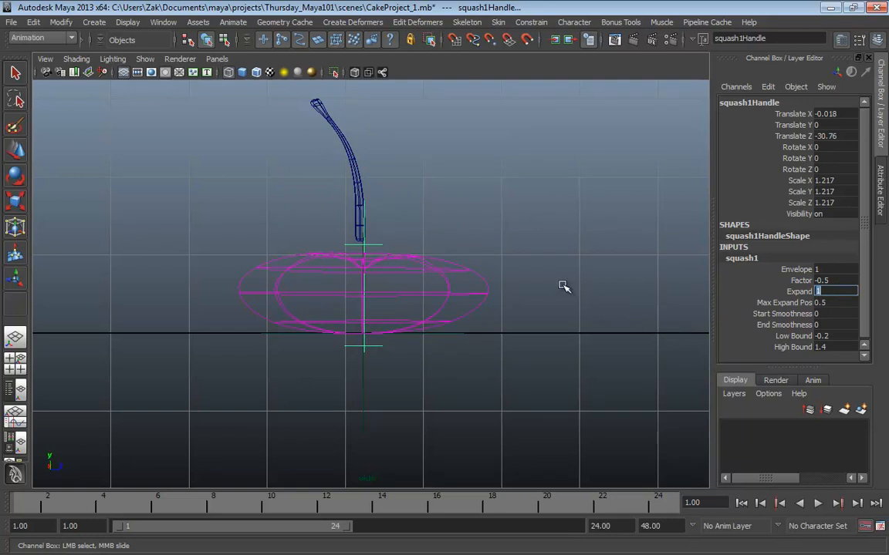
# Reset the squash deformer's Factor to 0
pyautogui.click(835, 281)
pyautogui.write('0')
pyautogui.press('Return')
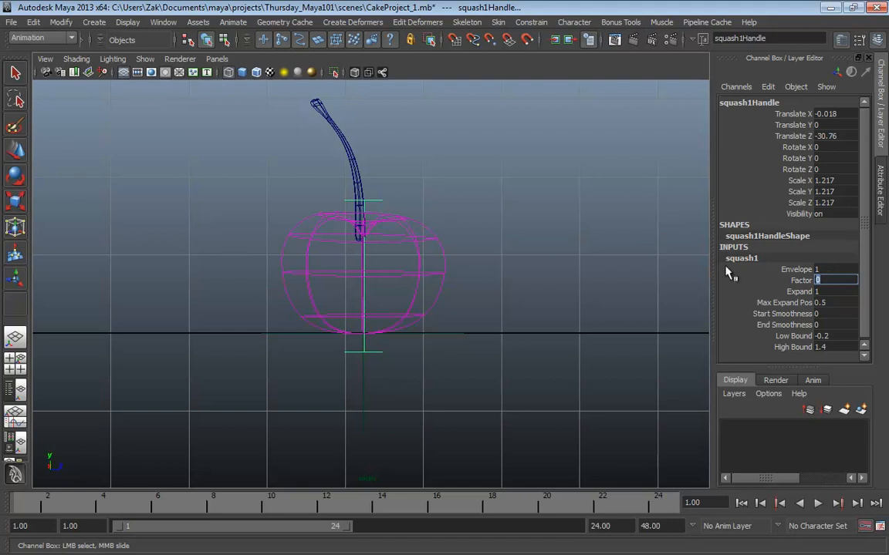
pyautogui.press('BackSpace')
pyautogui.write('0')
pyautogui.press('Return')
# Return to the shaded perspective view, test squashing the cherry body with a Factor of -0.4, and undo the test
pyautogui.keyDown('alt'); pyautogui.moveTo(464, 242); pyautogui.dragTo(470, 262, button='middle'); pyautogui.keyUp('alt')
pyautogui.press('space')
pyautogui.press('space')
pyautogui.moveTo(524, 205)
pyautogui.keyDown('alt'); pyautogui.mouseDown()
pyautogui.moveTo(431, 234)
pyautogui.moveTo(460, 212)
pyautogui.moveTo(532, 205)
pyautogui.mouseUp(); pyautogui.keyUp('alt')
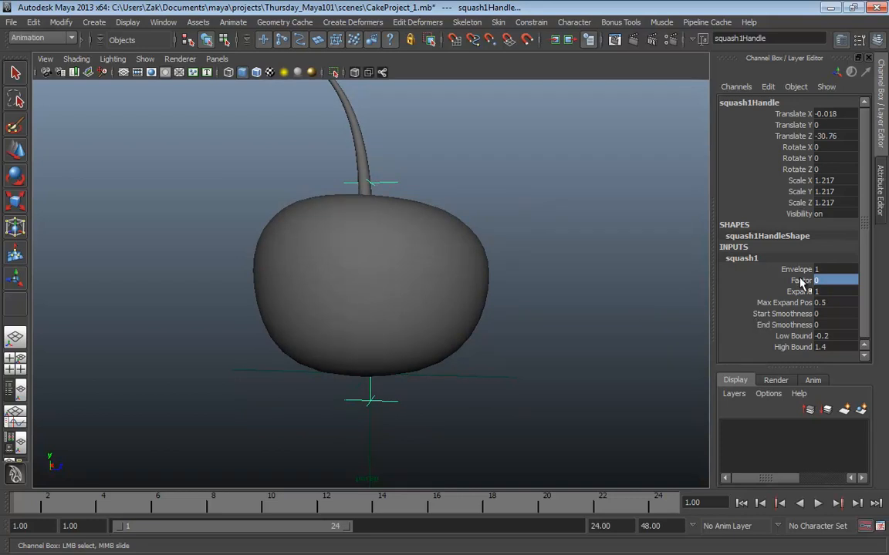
pyautogui.click(736, 281)
pyautogui.moveTo(602, 287); pyautogui.dragTo(601, 290, button='middle')
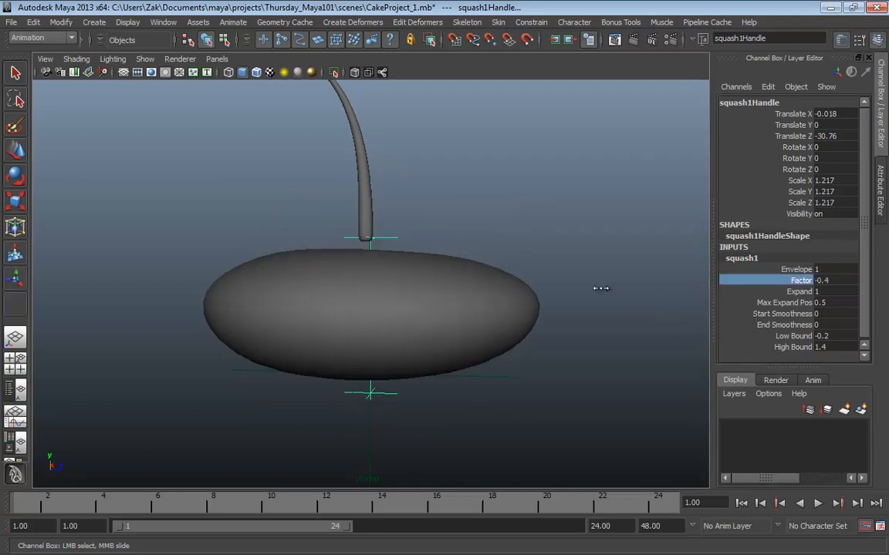
pyautogui.keyDown('alt'); pyautogui.moveTo(601, 289); pyautogui.dragTo(597, 246); pyautogui.keyUp('alt')
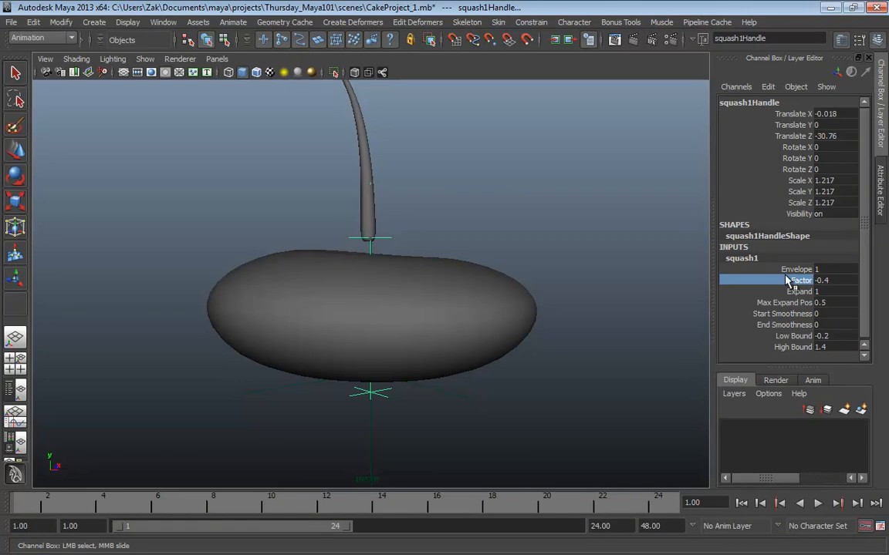
pyautogui.moveTo(650, 263); pyautogui.dragTo(651, 270, button='middle')
pyautogui.hotkey('ctrl', 'z')
pyautogui.hotkey('ctrl', 'z')
pyautogui.keyDown('alt'); pyautogui.moveTo(482, 244); pyautogui.dragTo(520, 244); pyautogui.keyUp('alt')
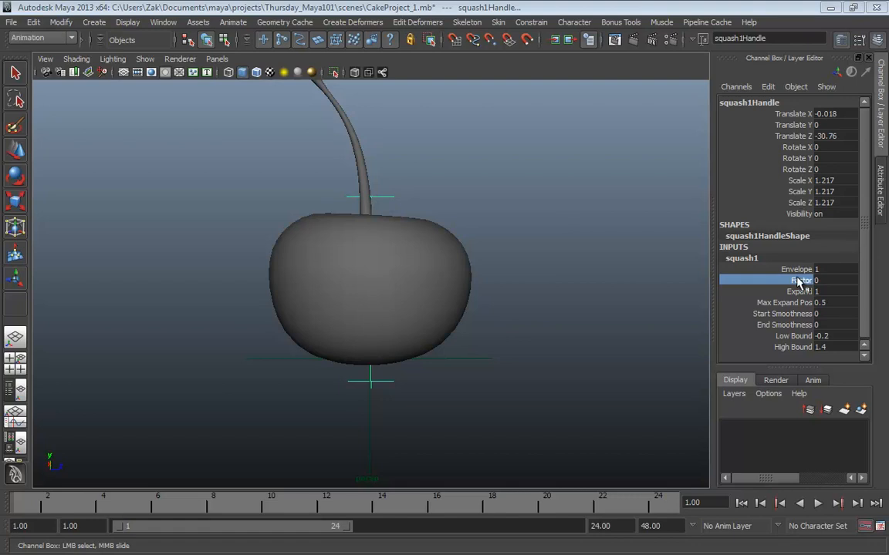
# Stretch the cherry body with a squash Factor of 0.6 and center the body's pivot
pyautogui.moveTo(575, 238); pyautogui.dragTo(580, 236, button='middle')
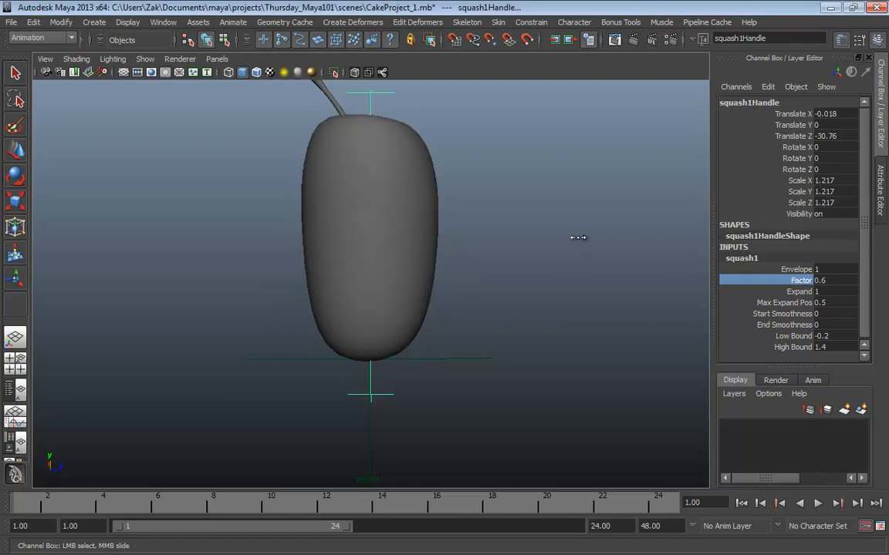
pyautogui.click(412, 248)
pyautogui.keyDown('alt'); pyautogui.moveTo(529, 246); pyautogui.dragTo(545, 260); pyautogui.keyUp('alt')
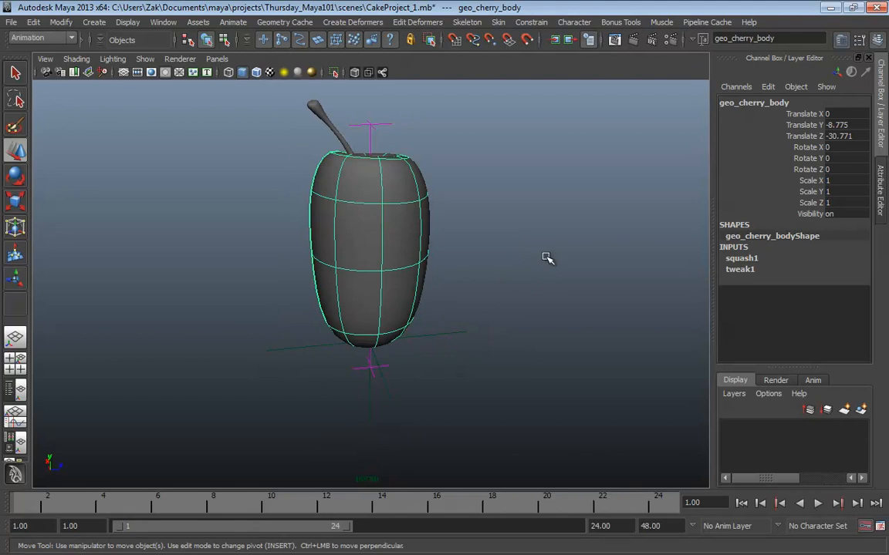
pyautogui.click(61, 22)
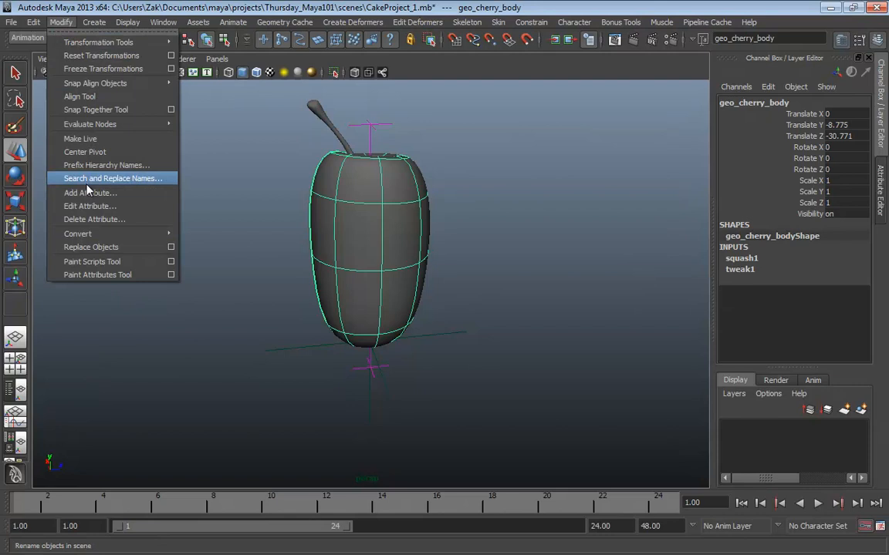
pyautogui.click(81, 152)
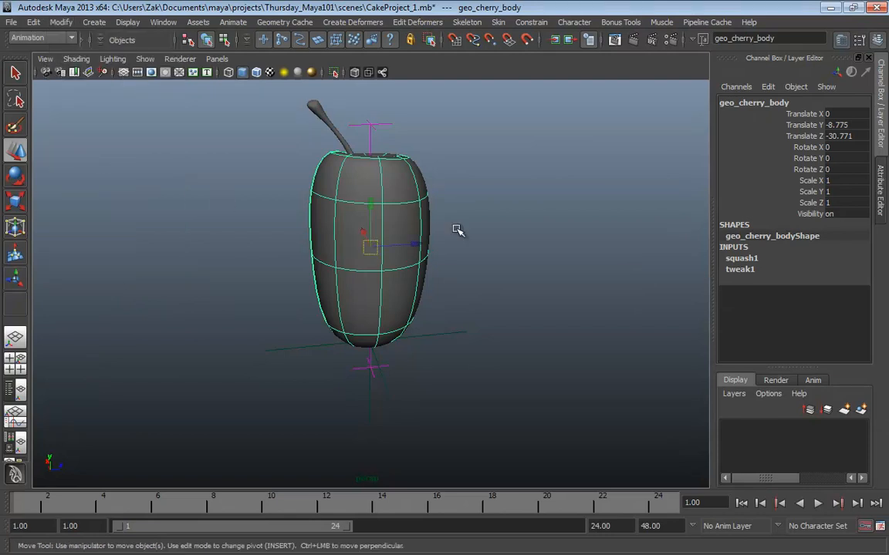
pyautogui.keyDown('alt'); pyautogui.moveTo(457, 229); pyautogui.dragTo(430, 234); pyautogui.keyUp('alt')
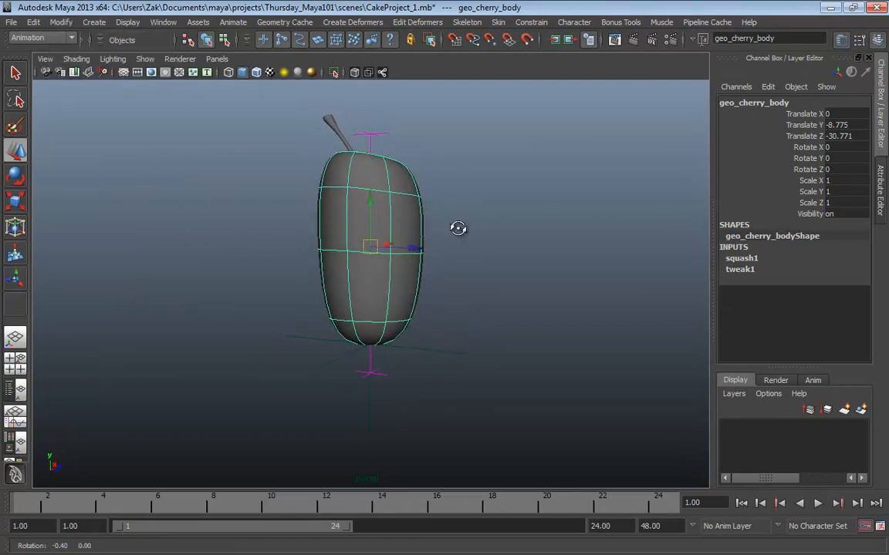
# Try moving the cherry body and the squash handle separately, undoing each move
pyautogui.moveTo(371, 247); pyautogui.dragTo(418, 229)
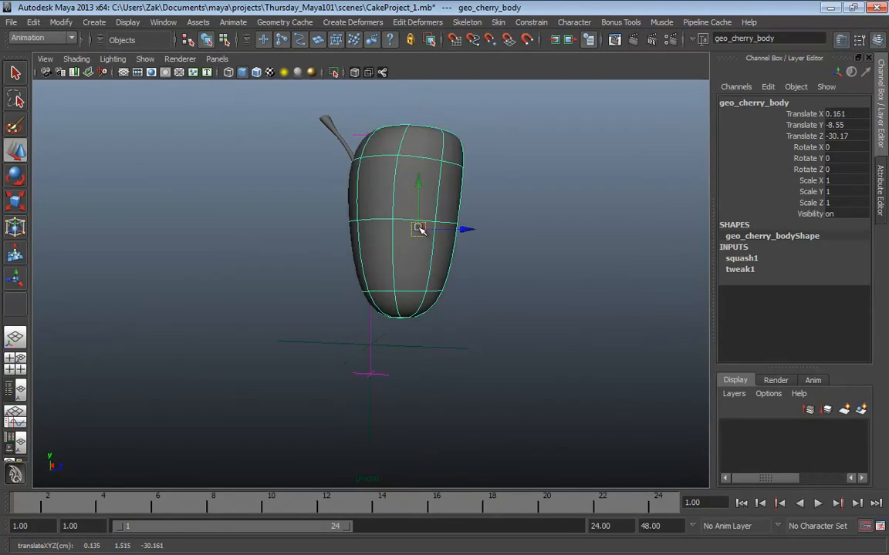
pyautogui.hotkey('ctrl', 'z')
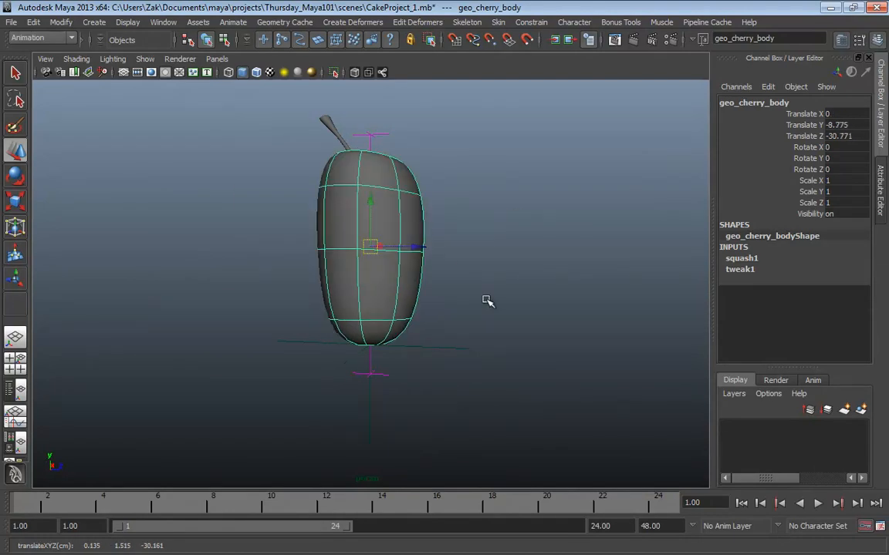
pyautogui.click(371, 374)
pyautogui.keyDown('alt'); pyautogui.moveTo(540, 361); pyautogui.dragTo(441, 284, button='right'); pyautogui.keyUp('alt')
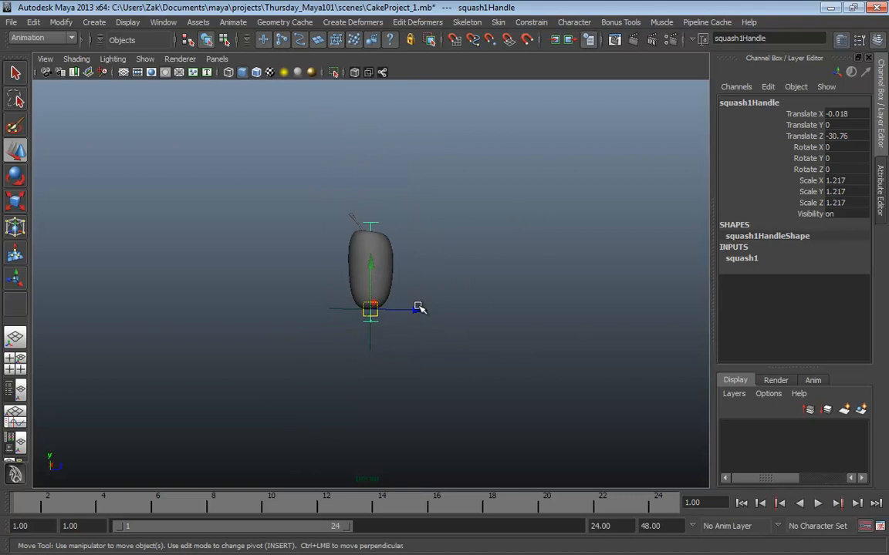
pyautogui.moveTo(418, 308); pyautogui.dragTo(365, 296)
pyautogui.hotkey('ctrl', 'z')
pyautogui.keyDown('alt'); pyautogui.moveTo(435, 285); pyautogui.dragTo(719, 327, button='right'); pyautogui.keyUp('alt')
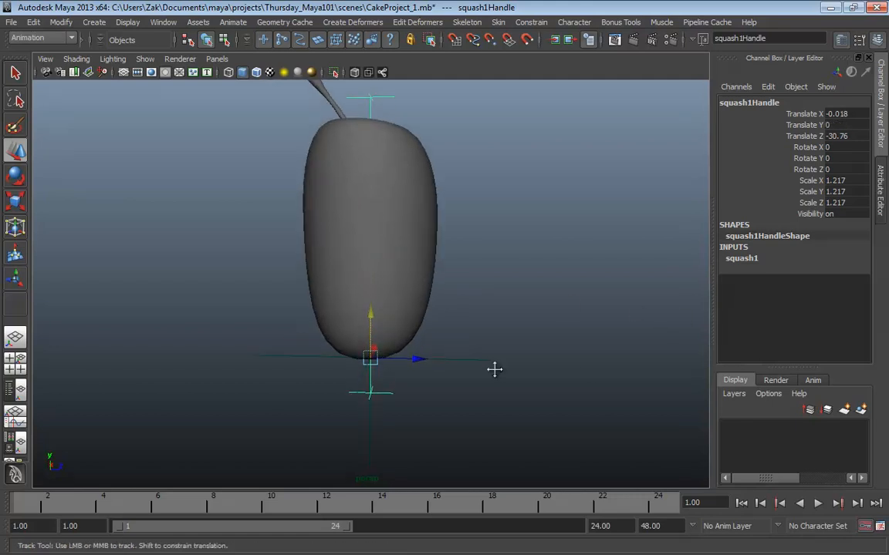
# Parent the cherry body and the squash handle under the control_cherry control
pyautogui.keyDown('alt'); pyautogui.moveTo(494, 369); pyautogui.dragTo(472, 356, button='middle'); pyautogui.keyUp('alt')
pyautogui.click(406, 270)
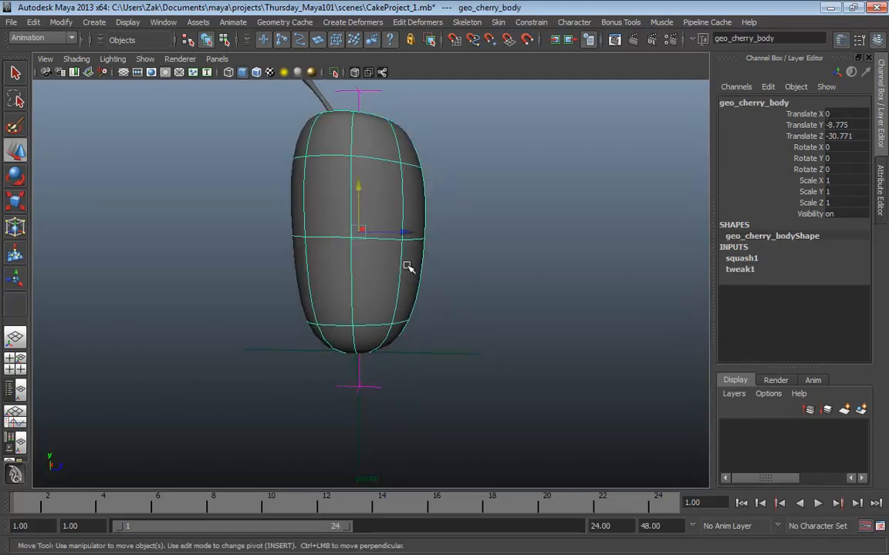
pyautogui.keyDown('shift'); pyautogui.moveTo(385, 377); pyautogui.dragTo(373, 401); pyautogui.keyUp('shift')
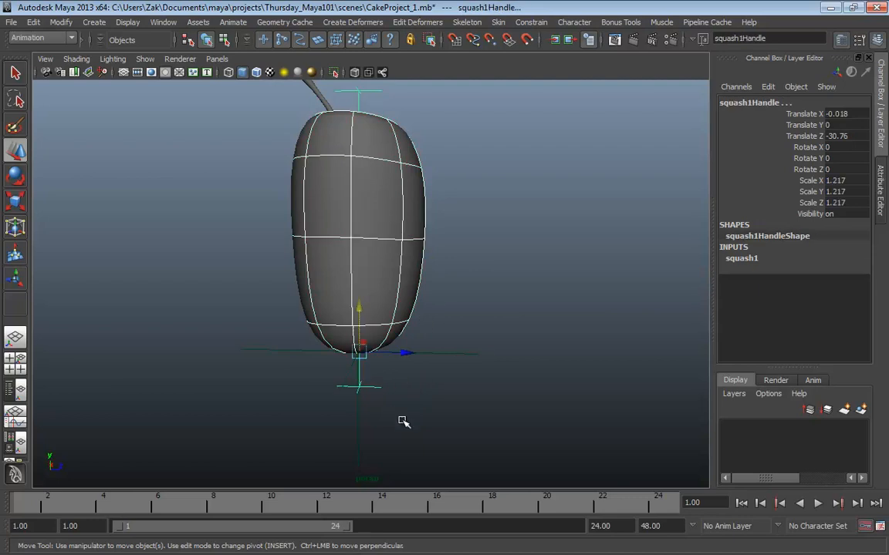
pyautogui.keyDown('shift'); pyautogui.moveTo(511, 318); pyautogui.dragTo(447, 388); pyautogui.keyUp('shift')
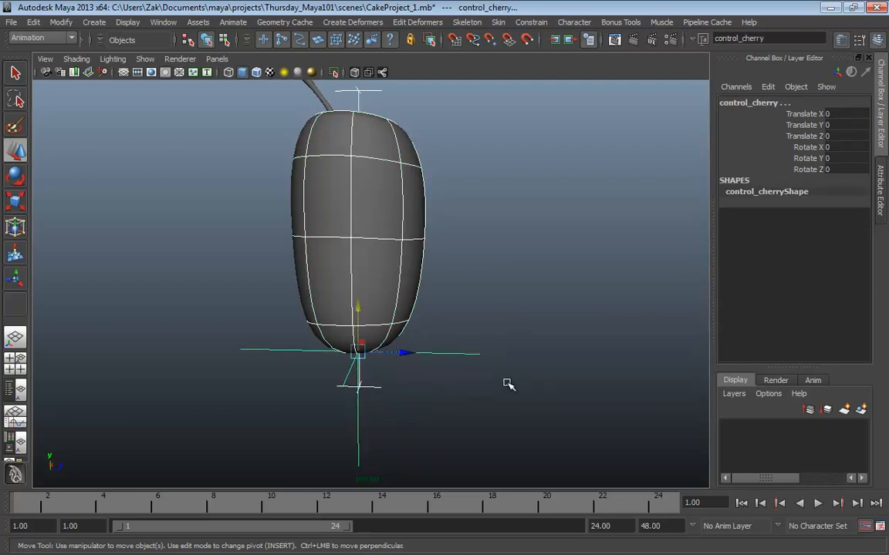
pyautogui.press('p')
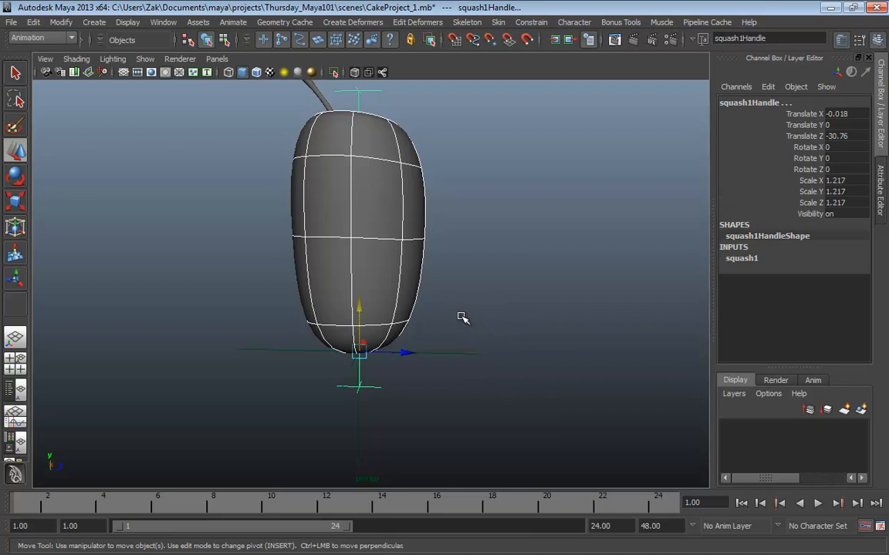
# Go through the parenting selection order again: cherry body, squash handle, and control_cherry last
pyautogui.moveTo(459, 268); pyautogui.dragTo(398, 330)
pyautogui.keyDown('shift'); pyautogui.moveTo(396, 364); pyautogui.dragTo(378, 424); pyautogui.keyUp('shift')
pyautogui.moveTo(437, 313); pyautogui.dragTo(451, 393)
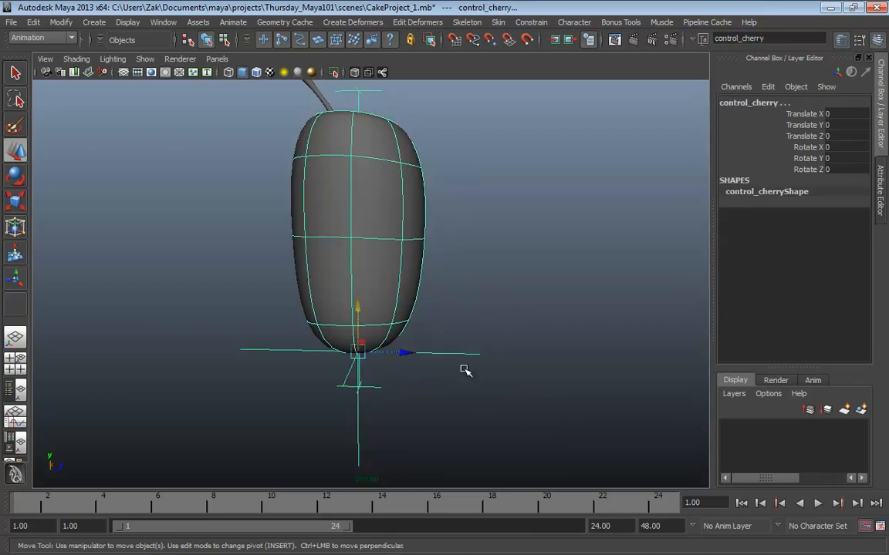
pyautogui.click(479, 260)
pyautogui.moveTo(440, 249); pyautogui.dragTo(391, 301)
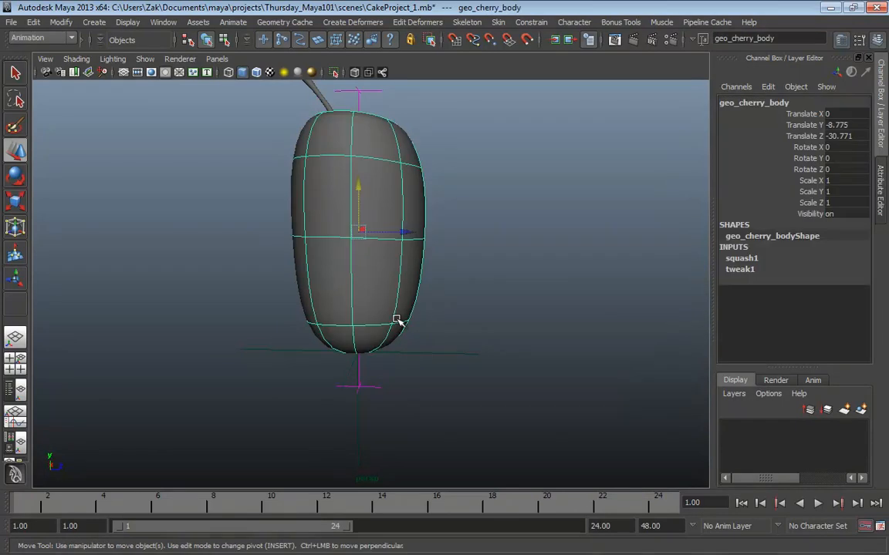
pyautogui.moveTo(392, 380); pyautogui.dragTo(374, 400)
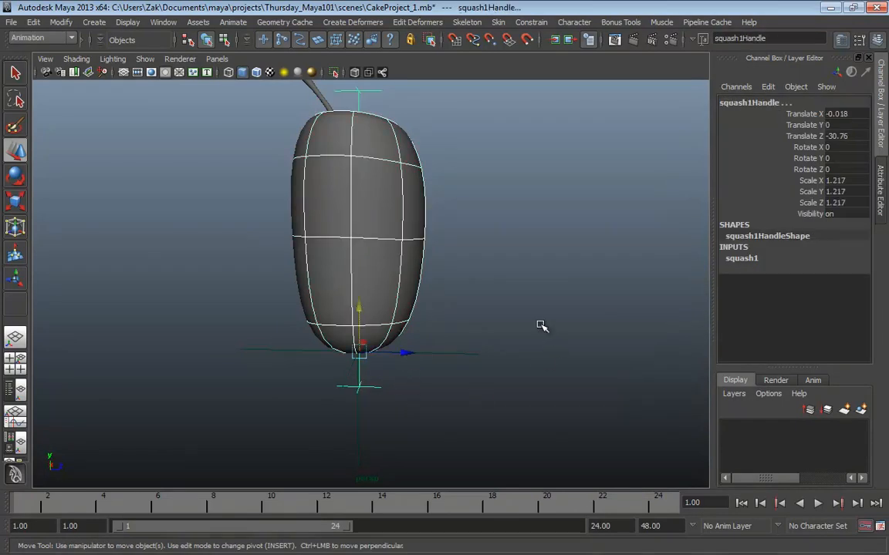
pyautogui.moveTo(511, 313); pyautogui.dragTo(440, 410)
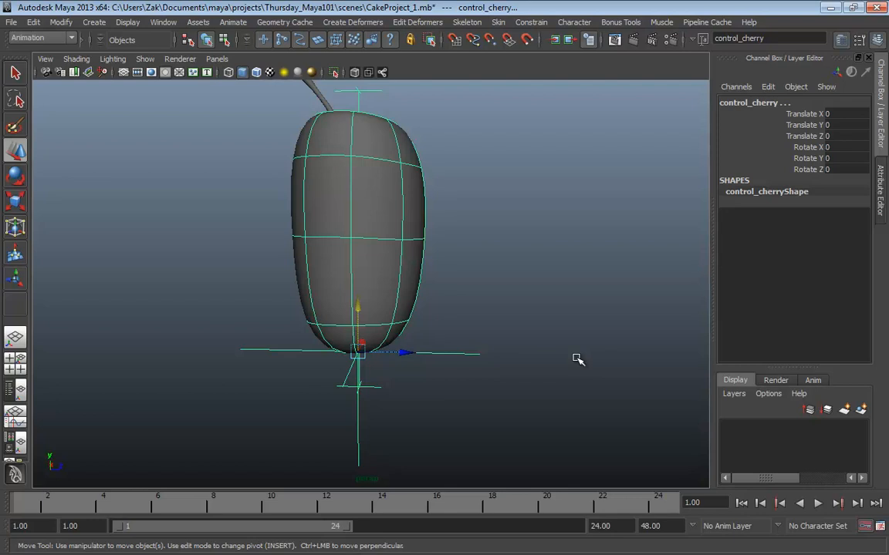
# Test moving control_cherry to check that the body and squash handle follow, and undo the move
pyautogui.moveTo(521, 325); pyautogui.dragTo(438, 380)
pyautogui.keyDown('alt'); pyautogui.moveTo(530, 363); pyautogui.dragTo(450, 344, button='right'); pyautogui.keyUp('alt')
pyautogui.keyDown('alt'); pyautogui.moveTo(512, 317); pyautogui.dragTo(506, 341, button='middle'); pyautogui.keyUp('alt')
pyautogui.moveTo(359, 351); pyautogui.dragTo(398, 321)
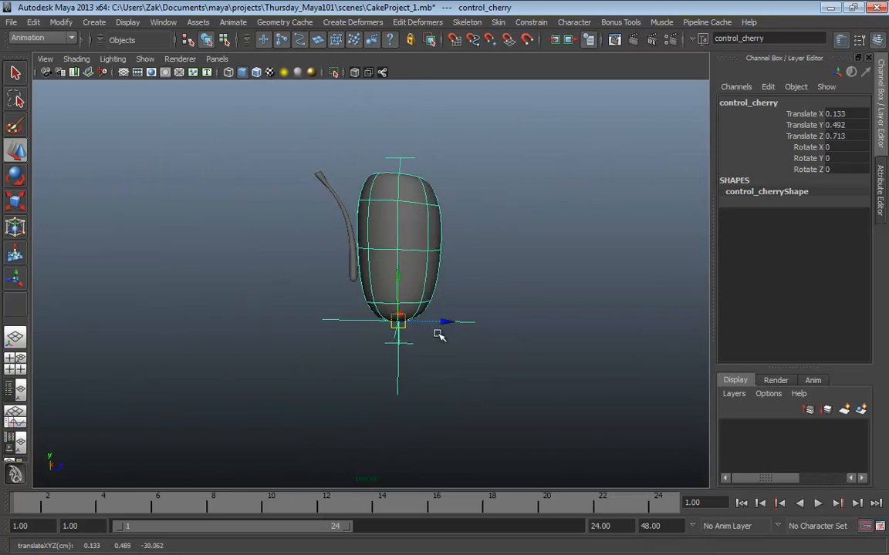
pyautogui.hotkey('ctrl', 'z')
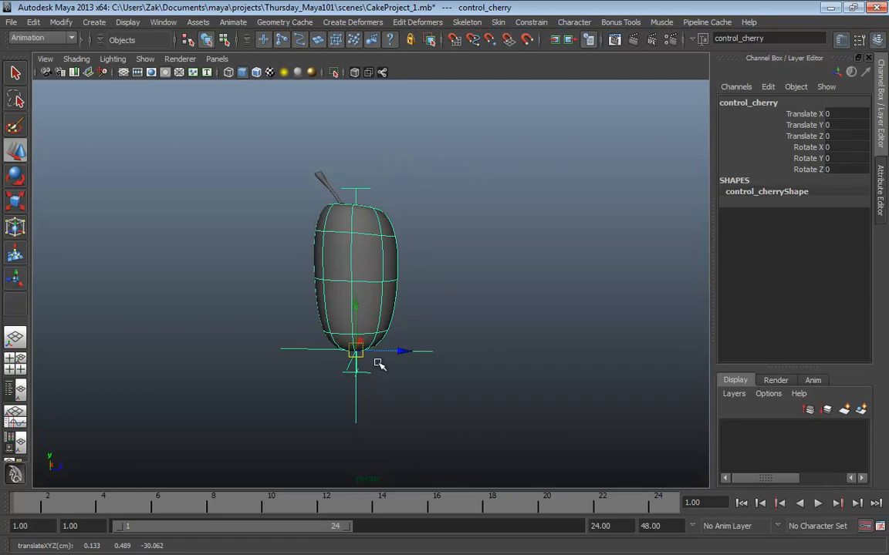
# Select the squash handle, try a Factor of -0.1 on squash1, and reset the Factor to 0
pyautogui.click(367, 386)
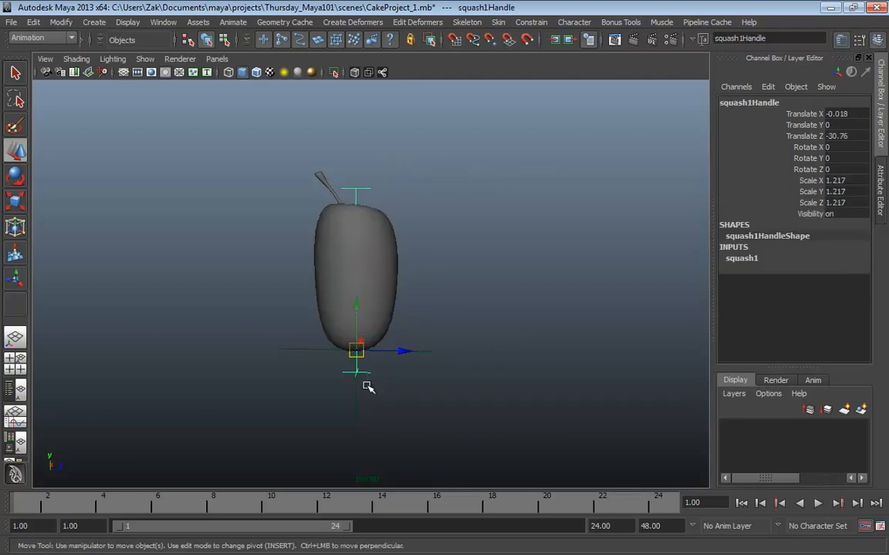
pyautogui.click(740, 259)
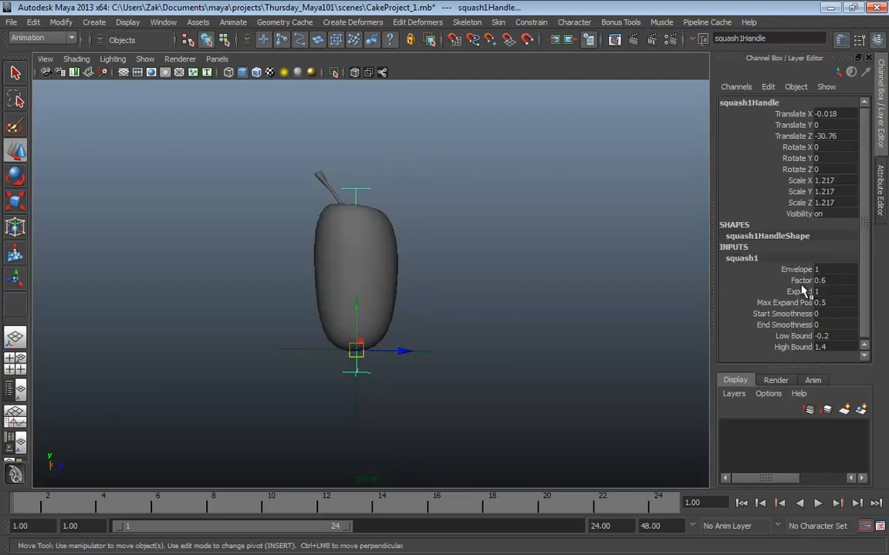
pyautogui.click(800, 280)
pyautogui.moveTo(675, 303); pyautogui.dragTo(739, 312, button='middle')
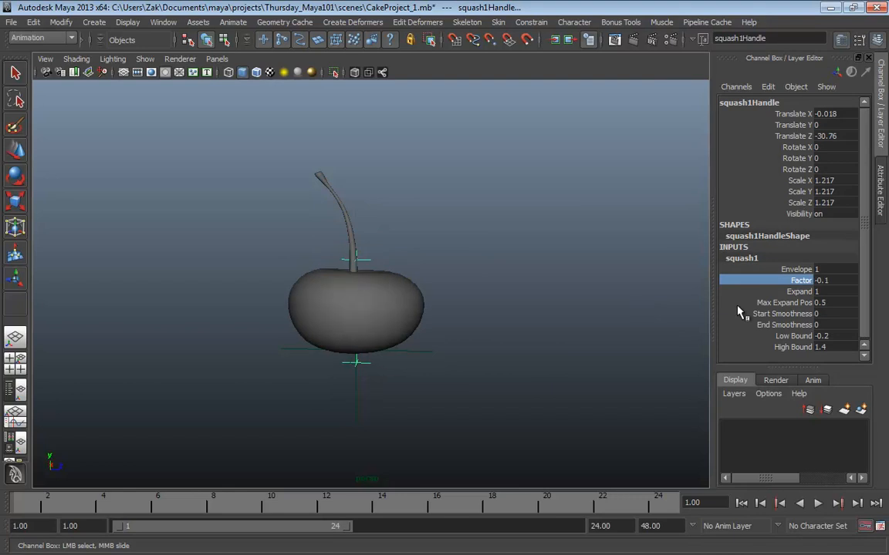
pyautogui.doubleClick(833, 281)
pyautogui.write('0')
pyautogui.press('Return')
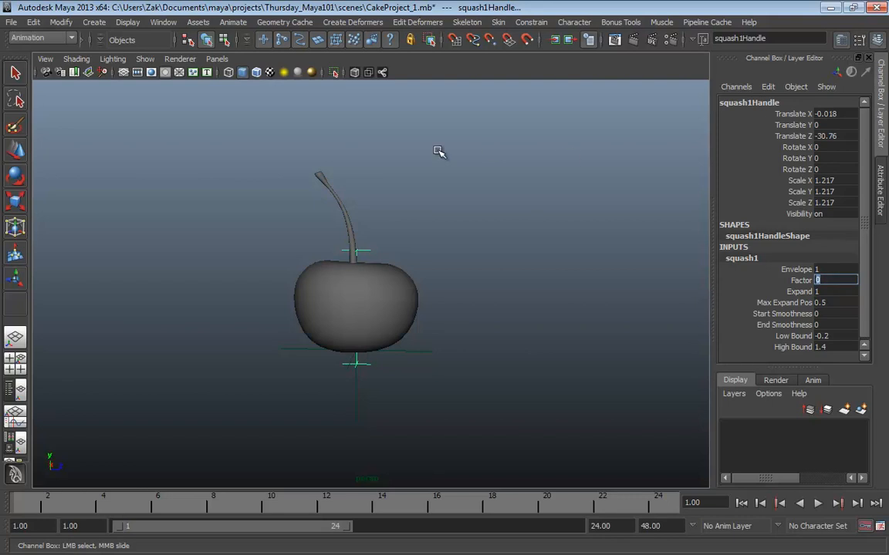
# Stretch the cherry body with a Factor of 0.4, then test moving control_cherry and undo the move
pyautogui.click(739, 281)
pyautogui.moveTo(641, 275); pyautogui.dragTo(643, 275, button='middle')
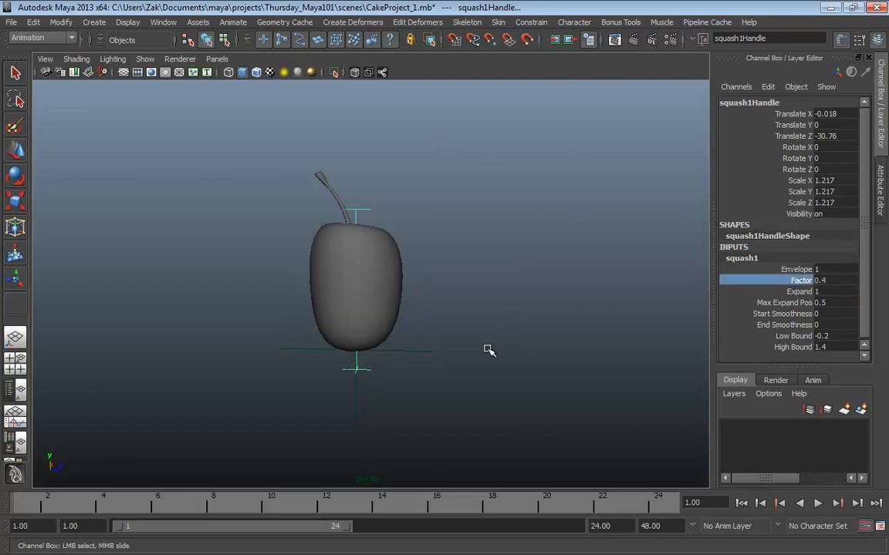
pyautogui.moveTo(454, 338); pyautogui.dragTo(407, 385)
pyautogui.moveTo(355, 351); pyautogui.dragTo(471, 299)
pyautogui.hotkey('ctrl', 'z')
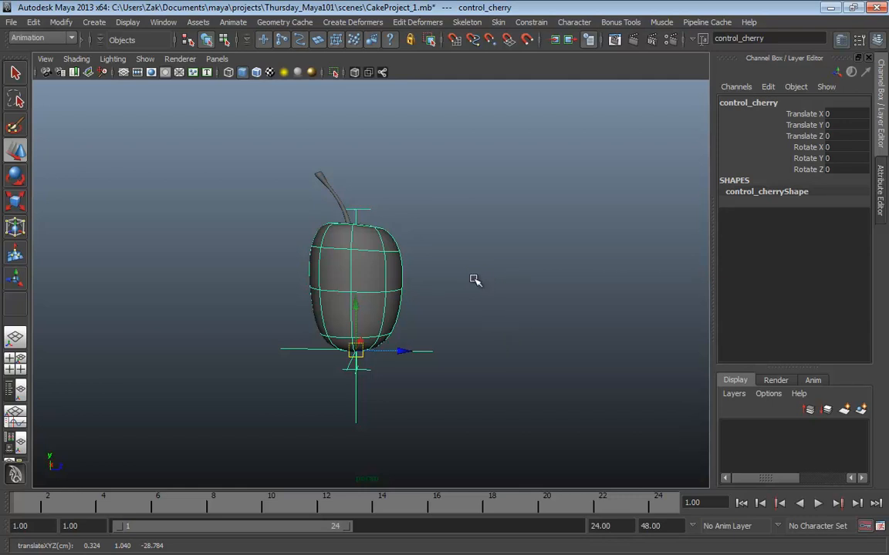
# Select the cherry's squash handle and expand its squash1 inputs to examine the Factor channel
pyautogui.click(367, 212)
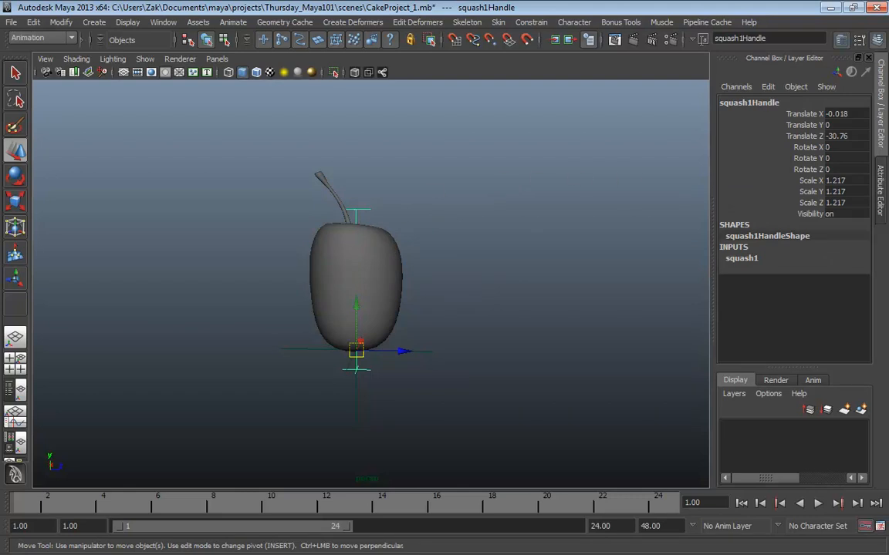
pyautogui.click(741, 259)
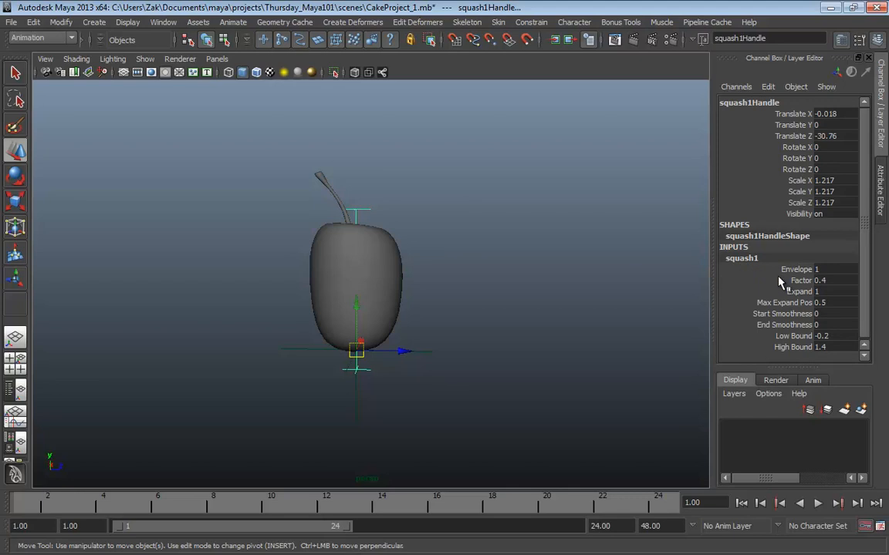
pyautogui.click(742, 281)
pyautogui.moveTo(589, 279)
pyautogui.mouseDown(button='middle')
pyautogui.moveTo(580, 277)
pyautogui.moveTo(587, 279)
pyautogui.mouseUp(button='middle')
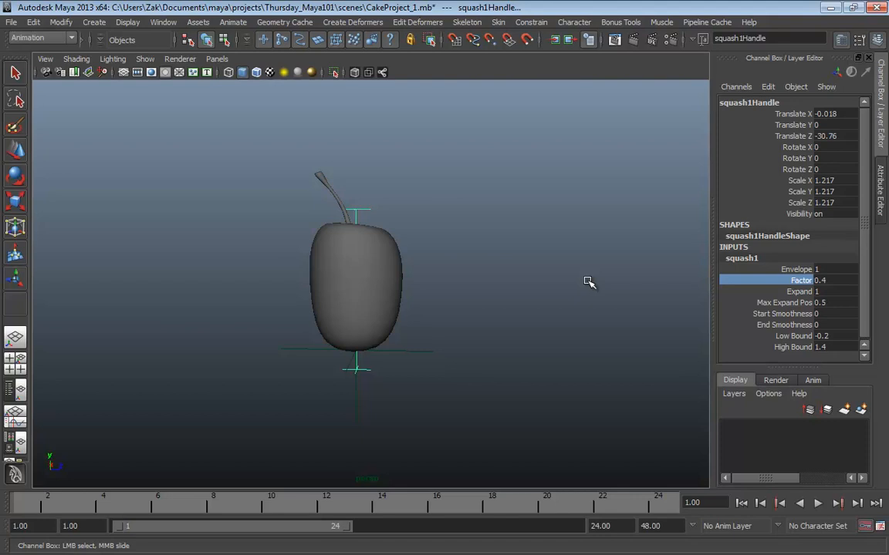
pyautogui.press('w')
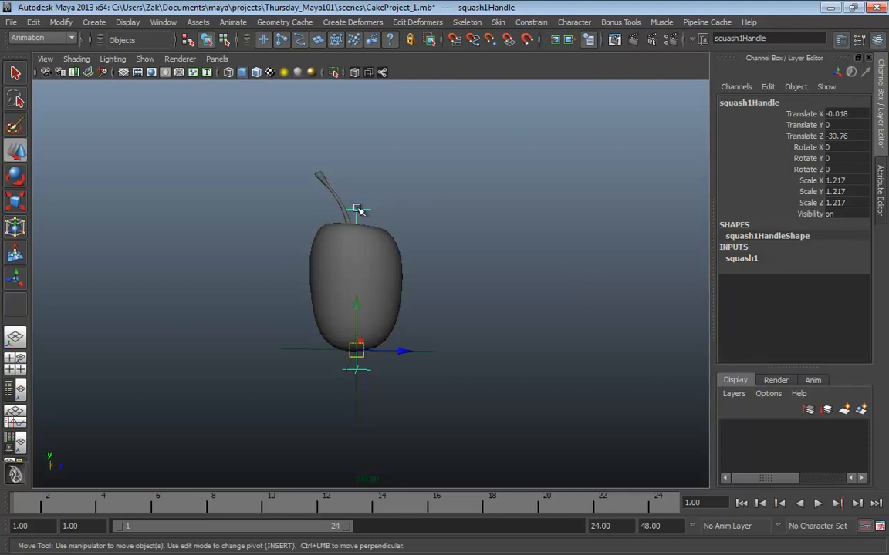
# Compare the squash handle's channels with those of control_cherry by selecting each in turn, and clear the selection
pyautogui.click(416, 189)
pyautogui.click(357, 213)
pyautogui.click(454, 202)
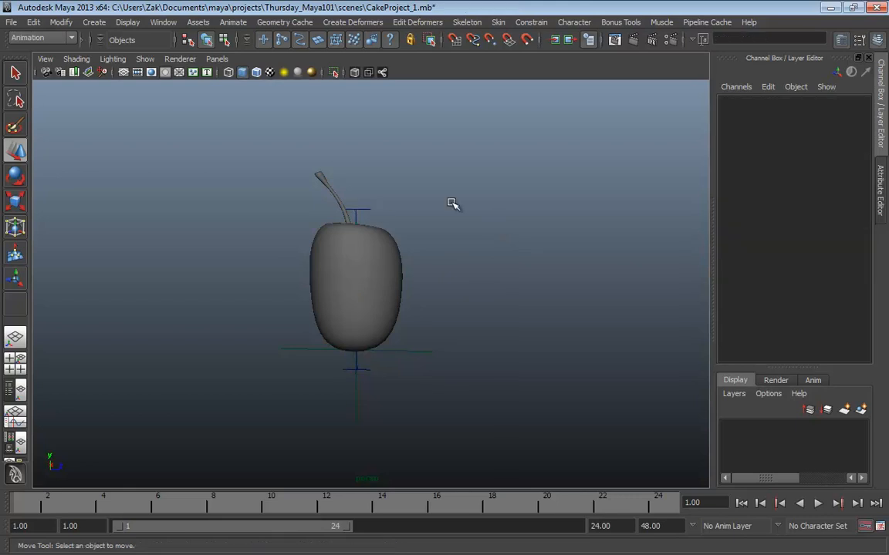
pyautogui.moveTo(383, 186); pyautogui.dragTo(361, 217)
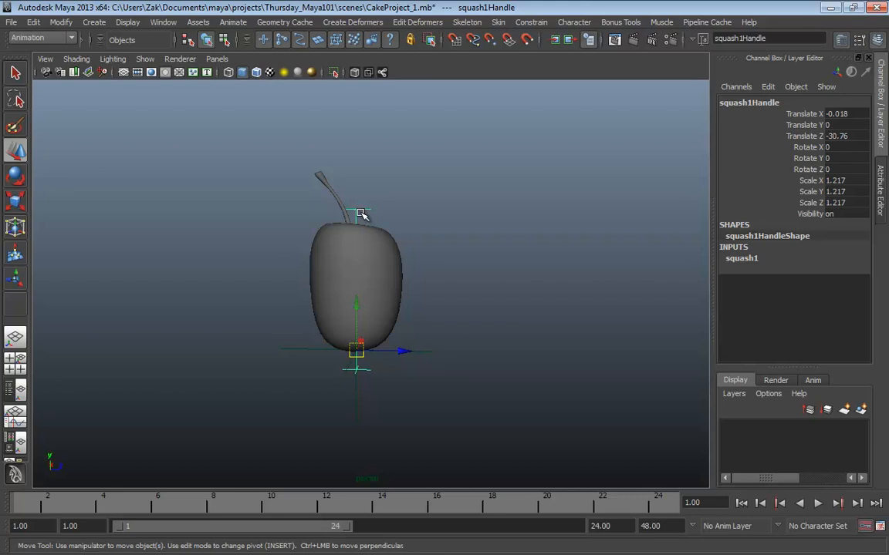
pyautogui.moveTo(487, 323); pyautogui.dragTo(424, 374)
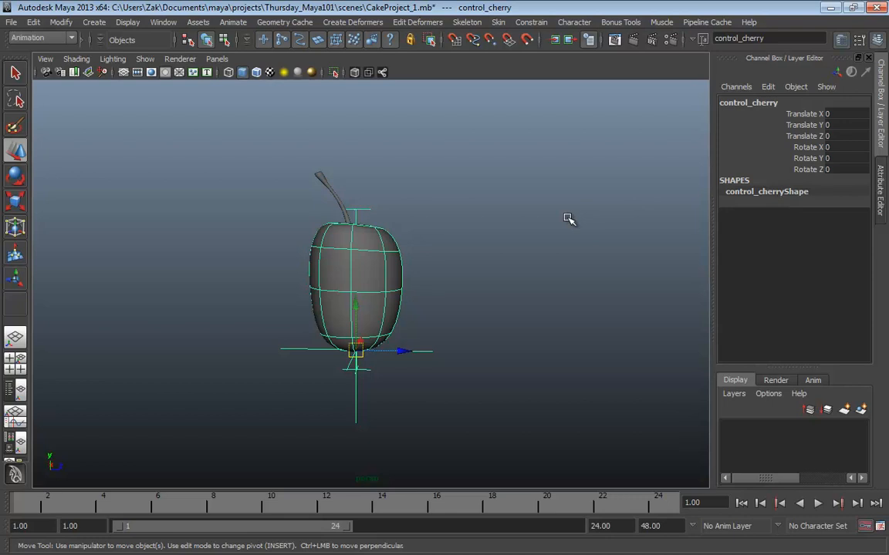
pyautogui.click(569, 219)
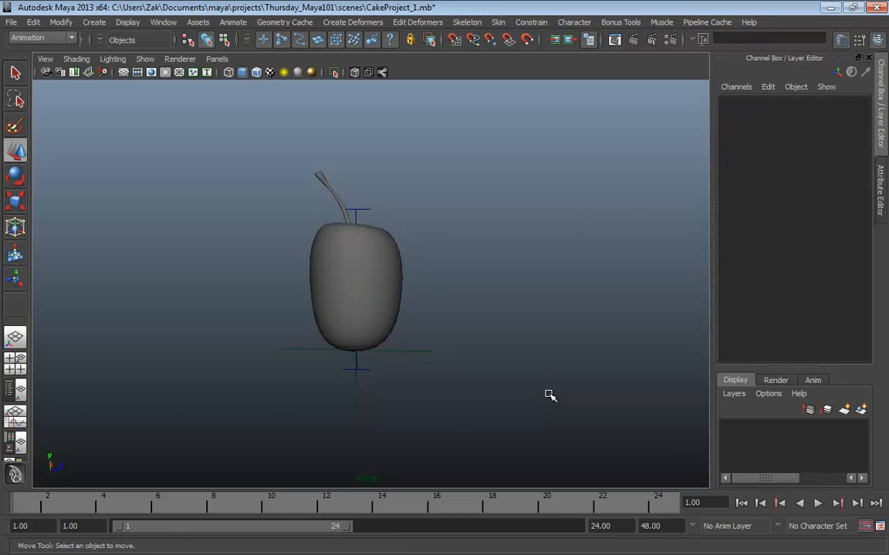
# Add a keyable float attribute named squashStretch to control_cherry
pyautogui.moveTo(463, 332); pyautogui.dragTo(413, 377)
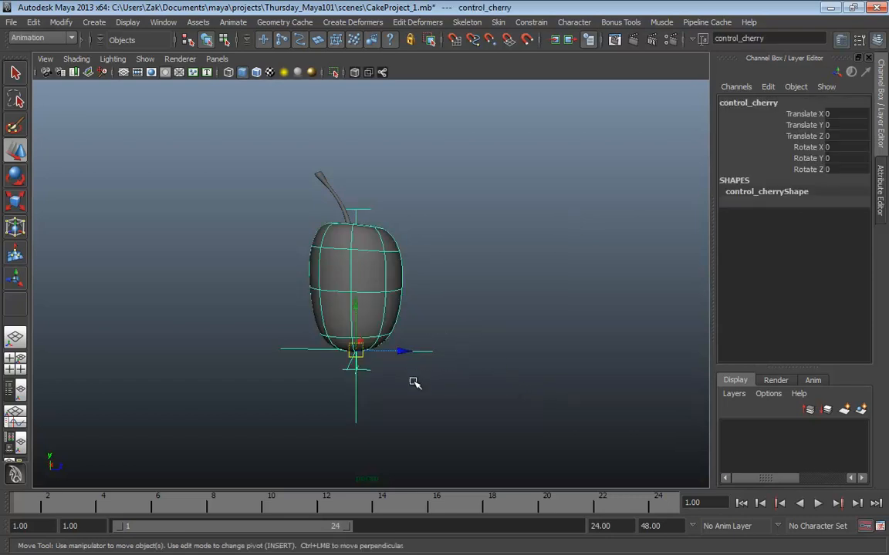
pyautogui.click(61, 24)
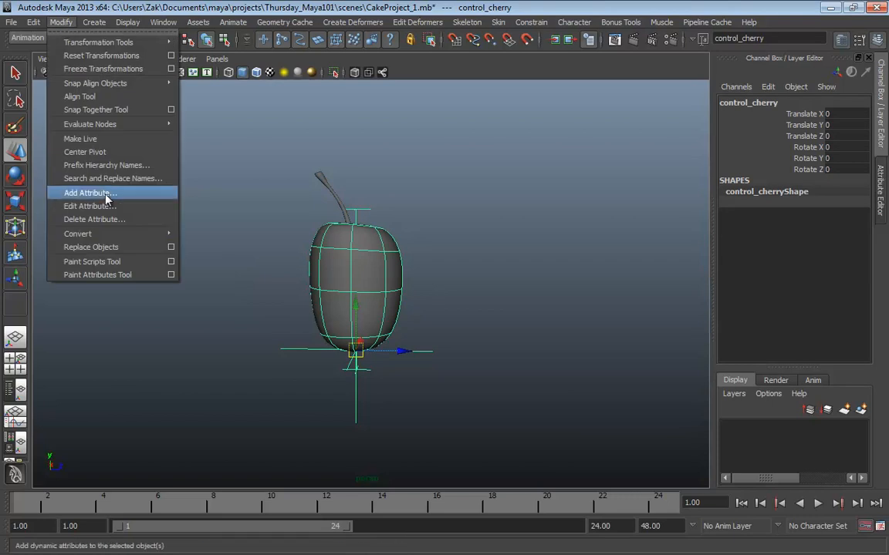
pyautogui.click(89, 193)
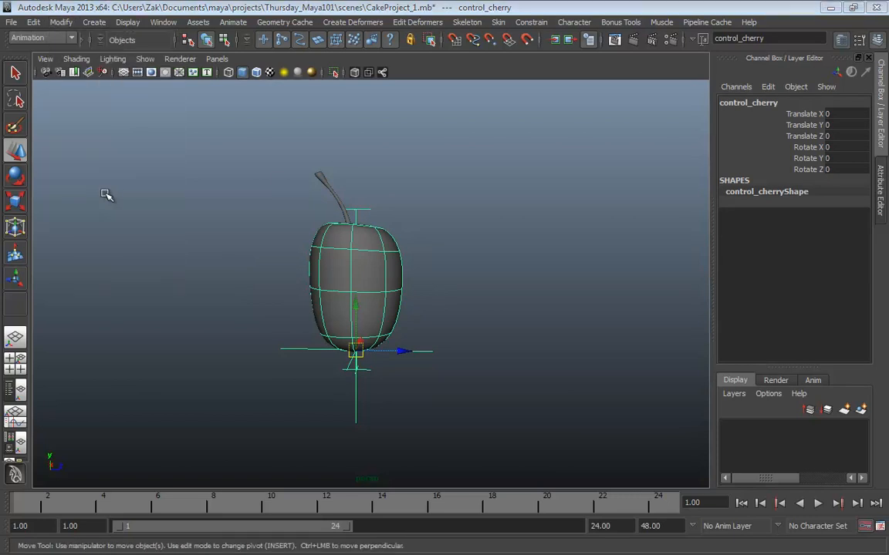
pyautogui.moveTo(728, 84); pyautogui.dragTo(233, 103)
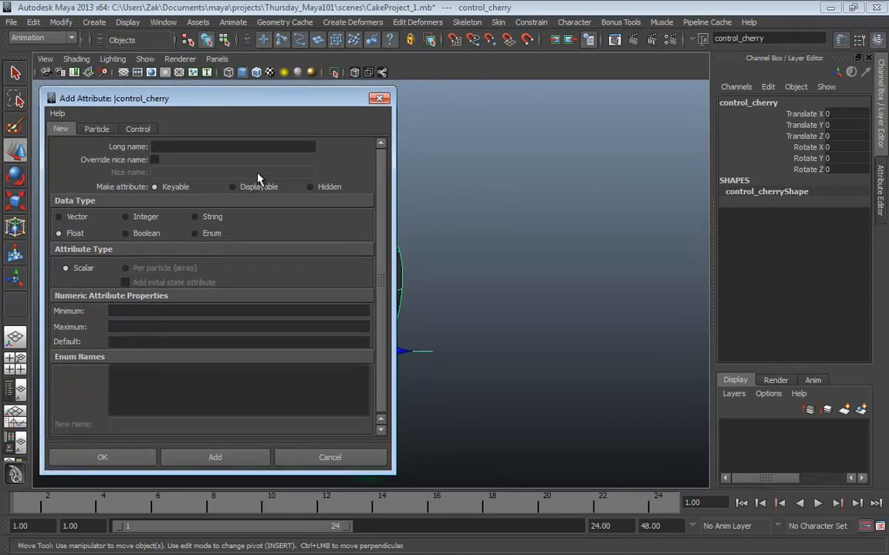
pyautogui.click(208, 147)
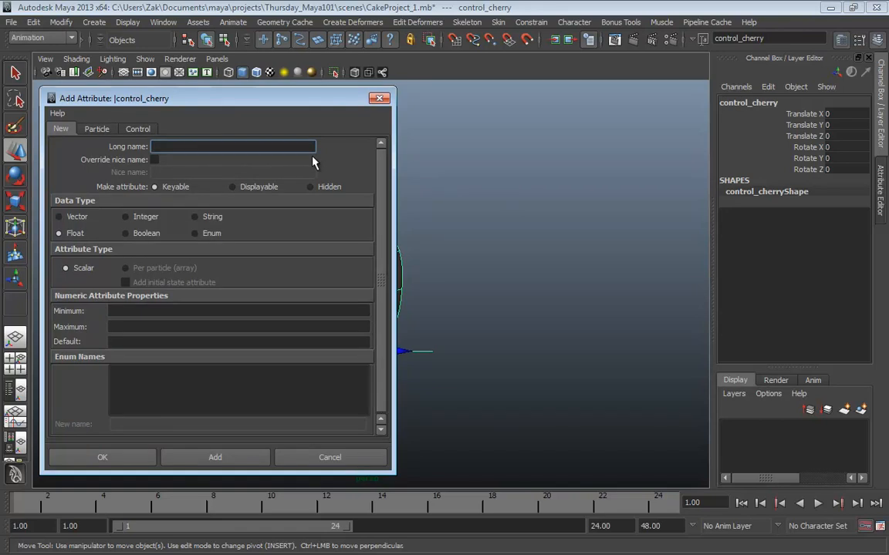
pyautogui.write('squashStretch')
pyautogui.moveTo(153, 147); pyautogui.dragTo(202, 146)
pyautogui.click(229, 147)
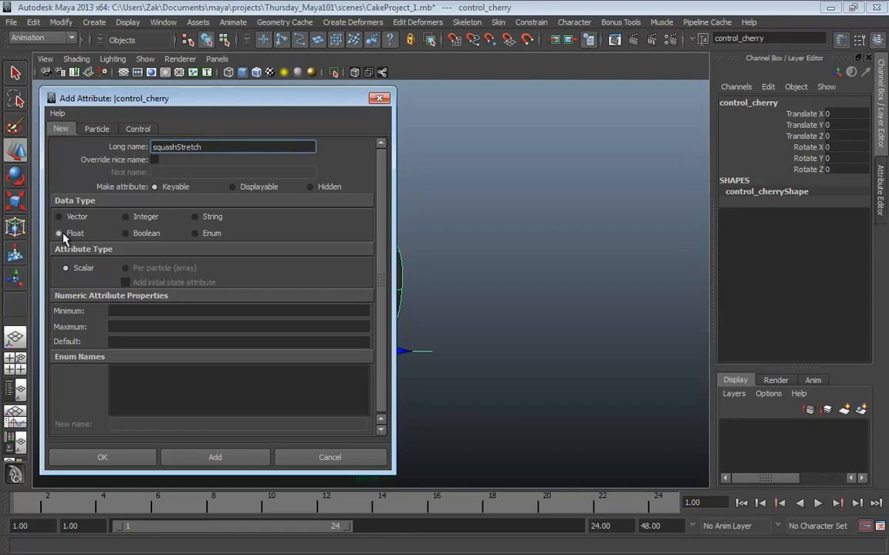
pyautogui.click(91, 458)
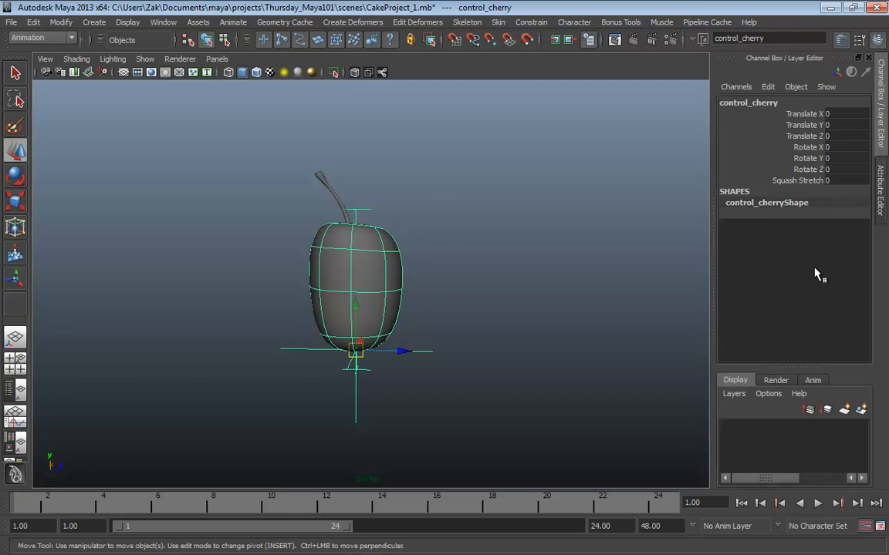
# Test whether sliding the Squash Stretch attribute on control_cherry affects the cherry, and deselect the control
pyautogui.click(748, 180)
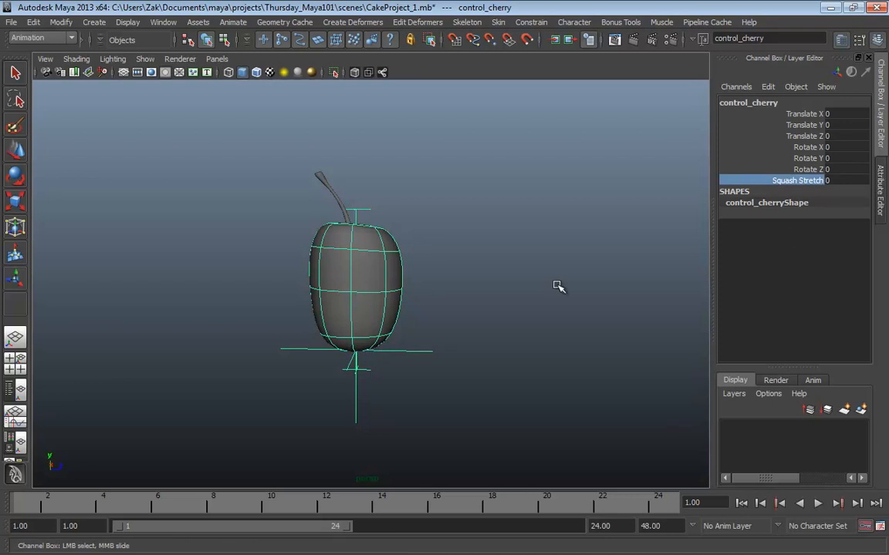
pyautogui.moveTo(559, 286); pyautogui.dragTo(620, 272, button='middle')
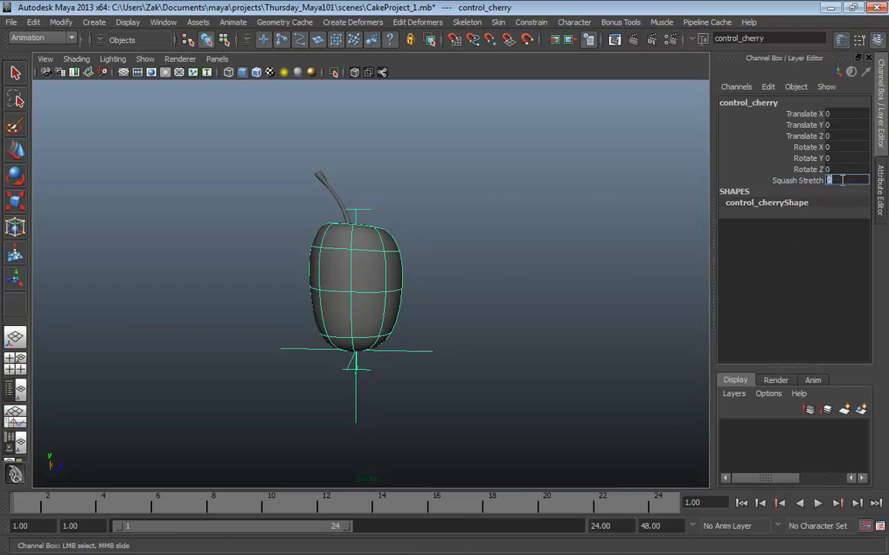
pyautogui.doubleClick(839, 181)
pyautogui.press('Return')
pyautogui.click(548, 260)
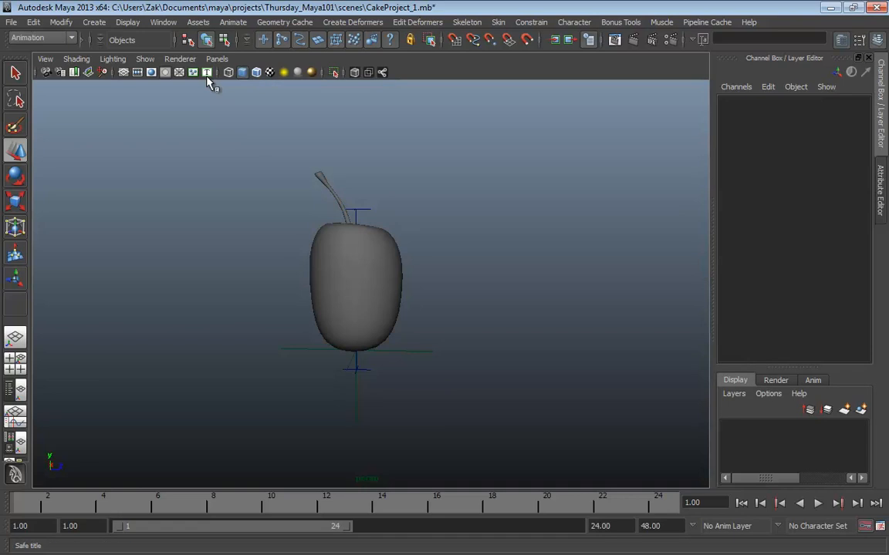
# Open the Connection Editor and arrange it beside the cherry so the rig stays selectable
pyautogui.click(163, 23)
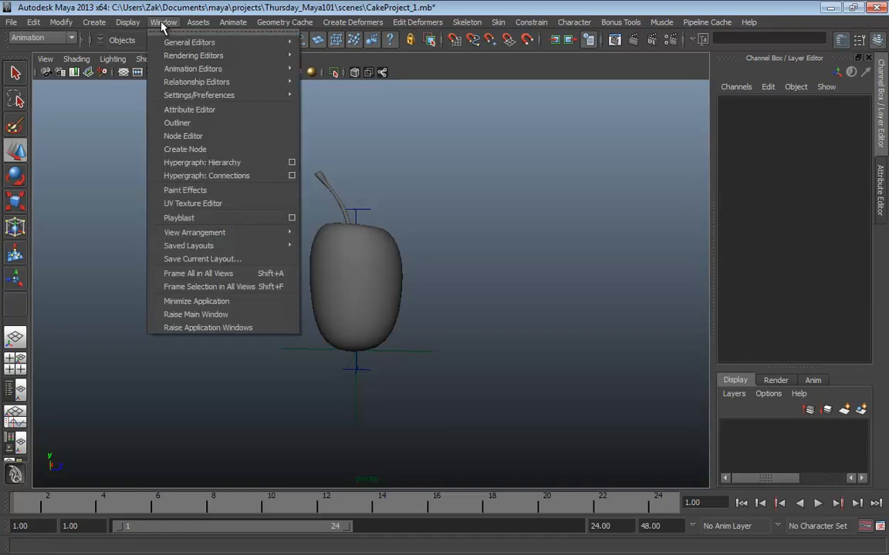
pyautogui.moveTo(170, 45)
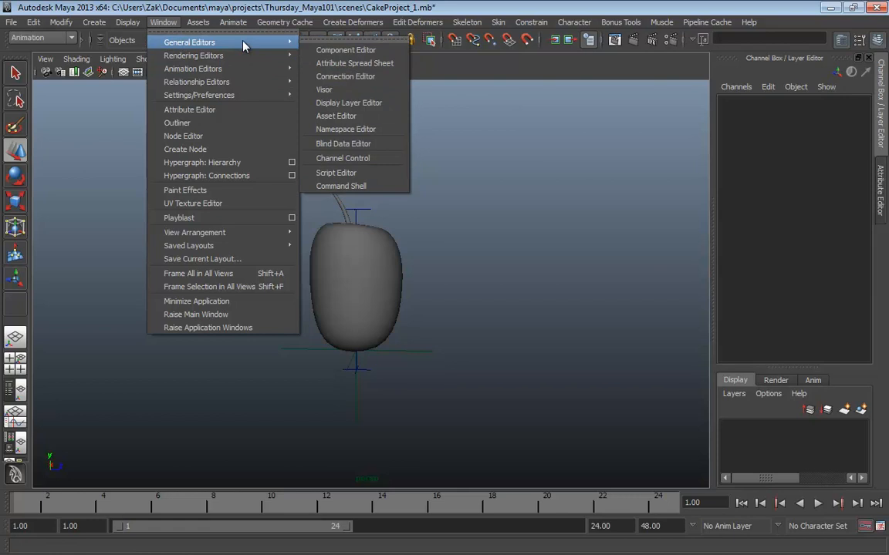
pyautogui.click(341, 84)
pyautogui.moveTo(519, 38); pyautogui.dragTo(349, 51)
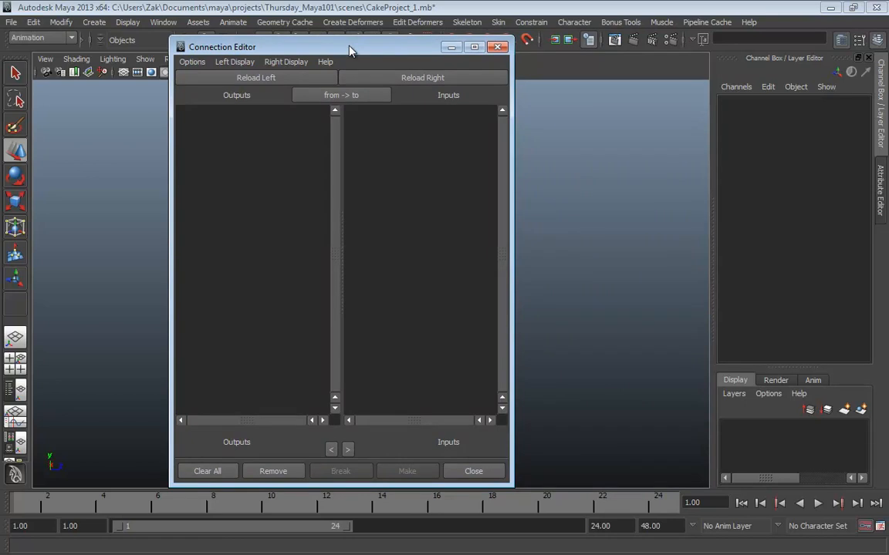
pyautogui.moveTo(349, 51); pyautogui.dragTo(552, 63)
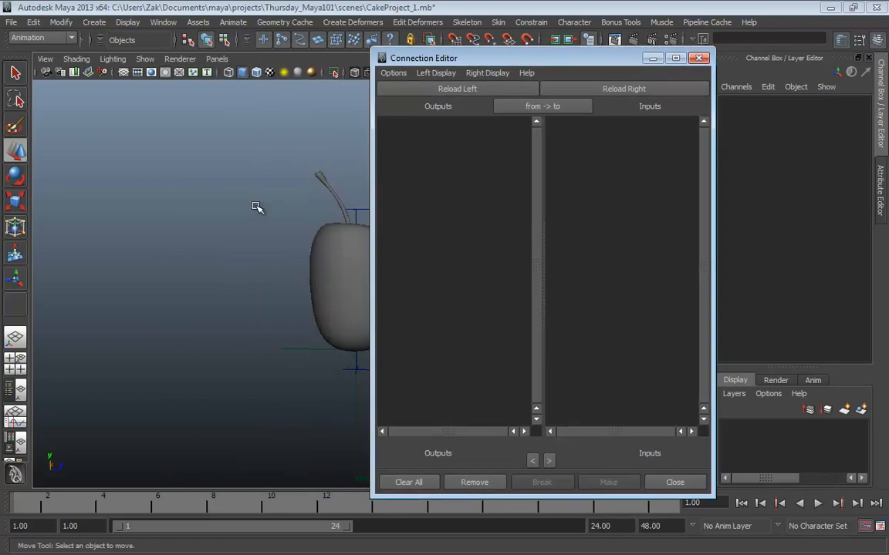
pyautogui.keyDown('alt'); pyautogui.moveTo(116, 199); pyautogui.dragTo(59, 201, button='middle'); pyautogui.keyUp('alt')
pyautogui.keyDown('alt'); pyautogui.moveTo(141, 194); pyautogui.dragTo(158, 205); pyautogui.keyUp('alt')
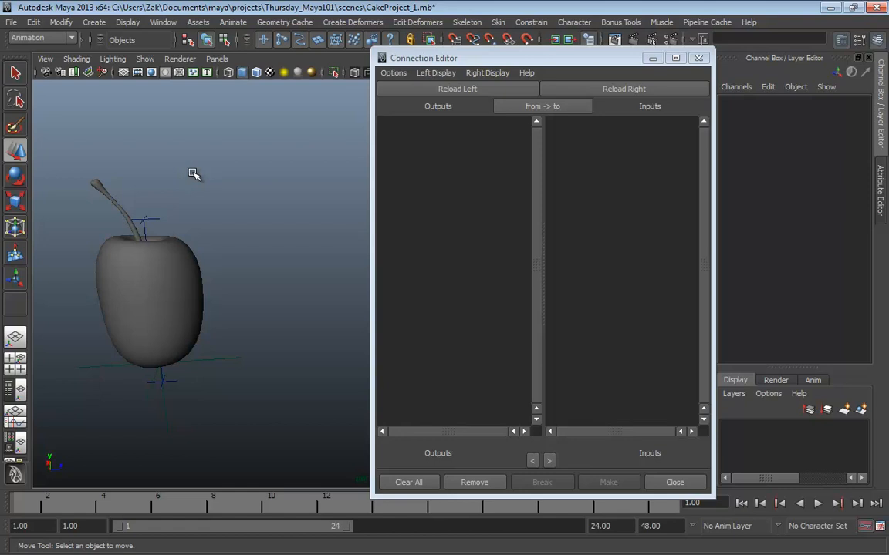
# Load control_cherry as the output object in the Connection Editor
pyautogui.moveTo(249, 333); pyautogui.dragTo(195, 361)
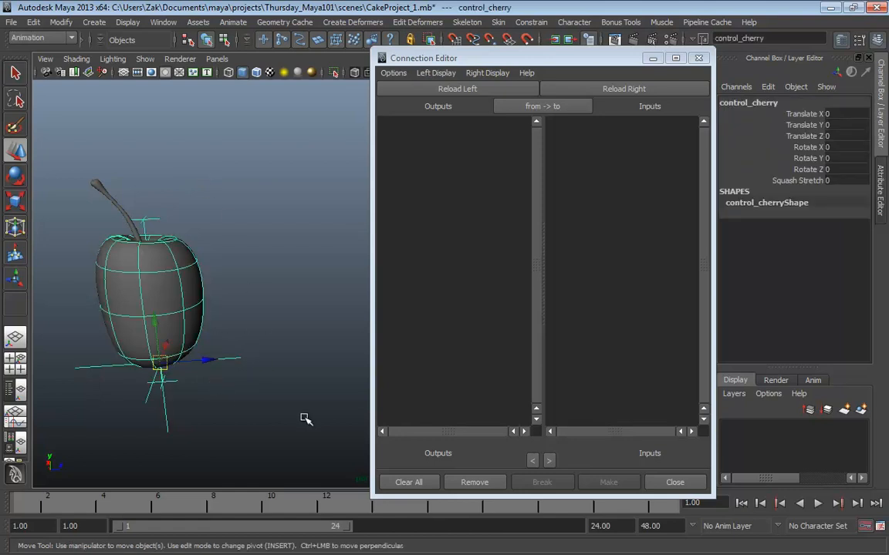
pyautogui.moveTo(535, 52); pyautogui.dragTo(493, 50)
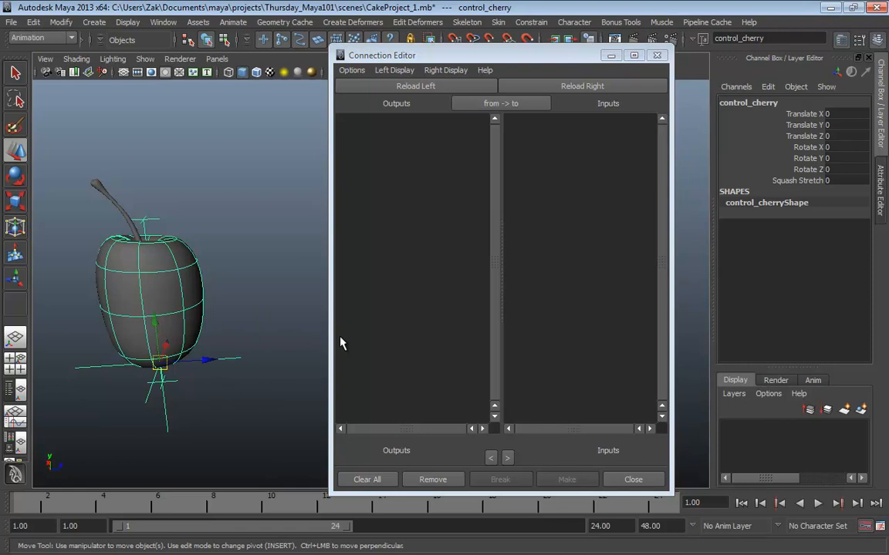
pyautogui.click(414, 88)
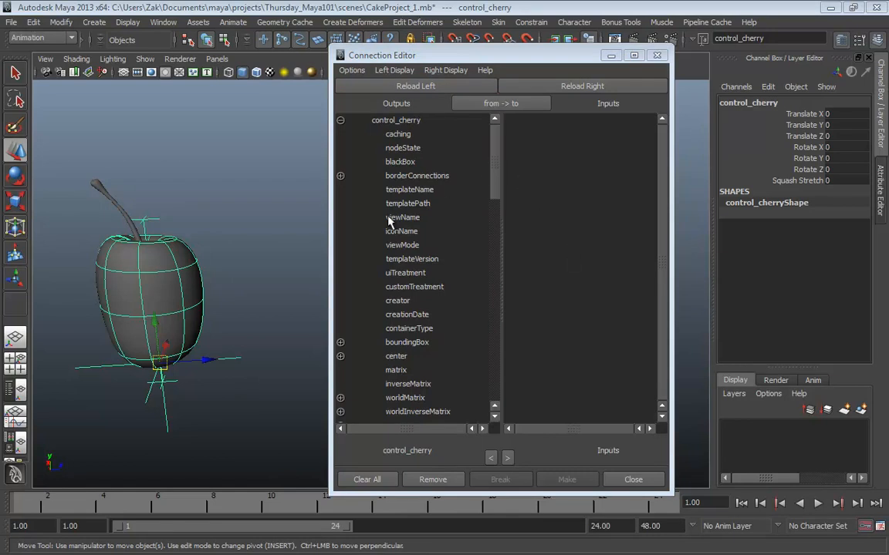
pyautogui.moveTo(527, 58); pyautogui.dragTo(488, 60)
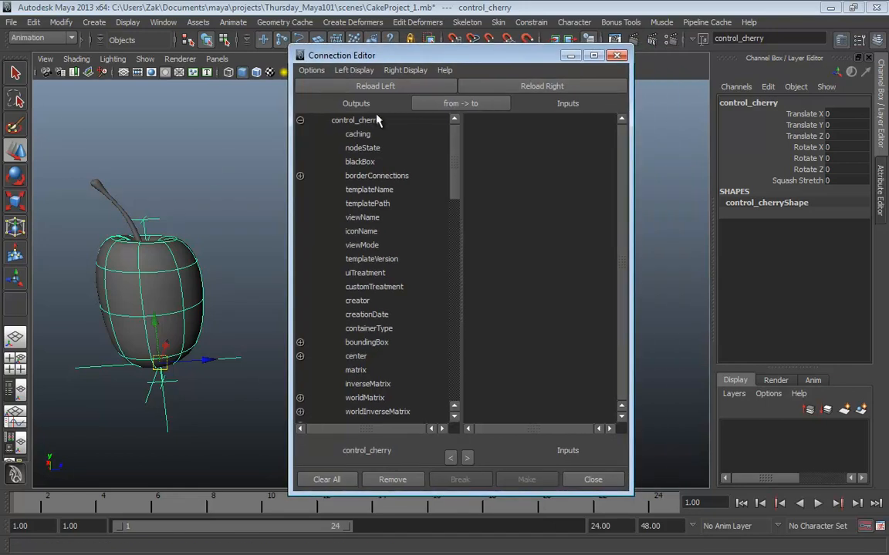
# Load the squash handle with its squash1 node as the connection inputs, and close the Connection Editor
pyautogui.click(135, 204)
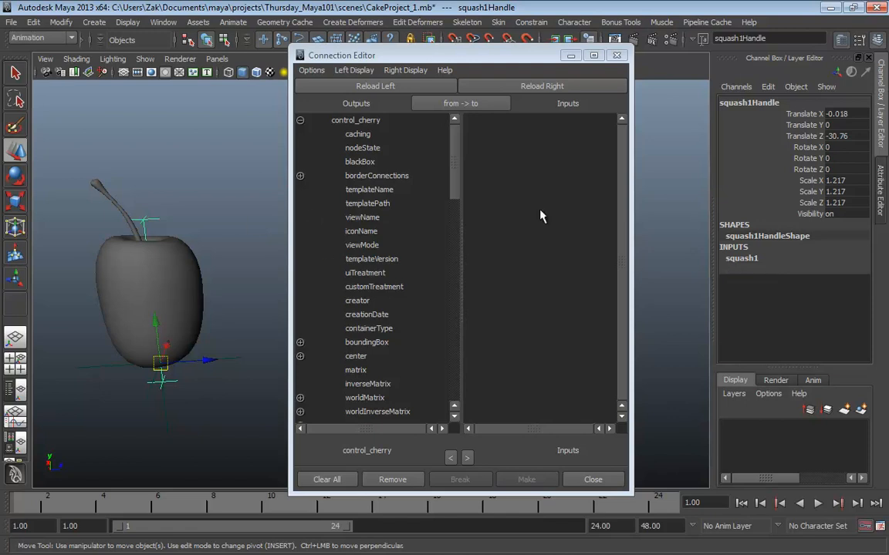
pyautogui.moveTo(185, 194); pyautogui.dragTo(171, 223)
pyautogui.click(742, 259)
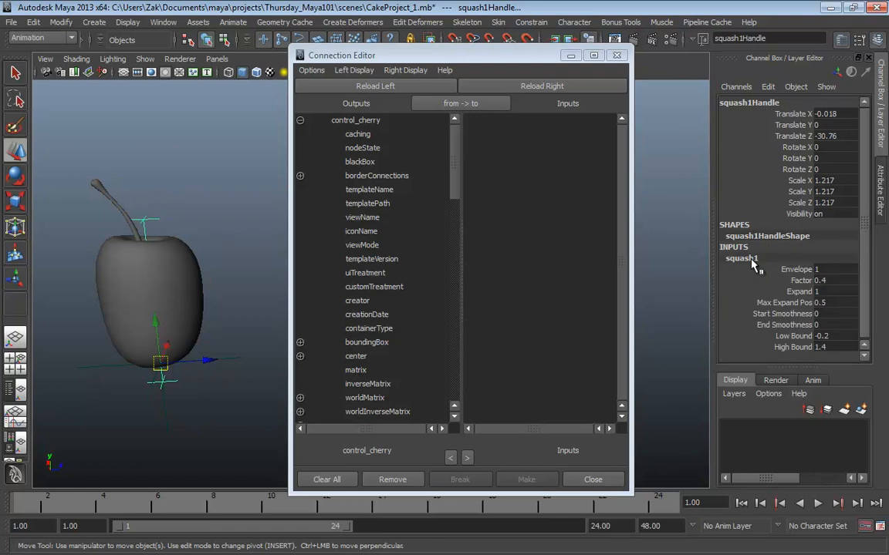
pyautogui.click(558, 88)
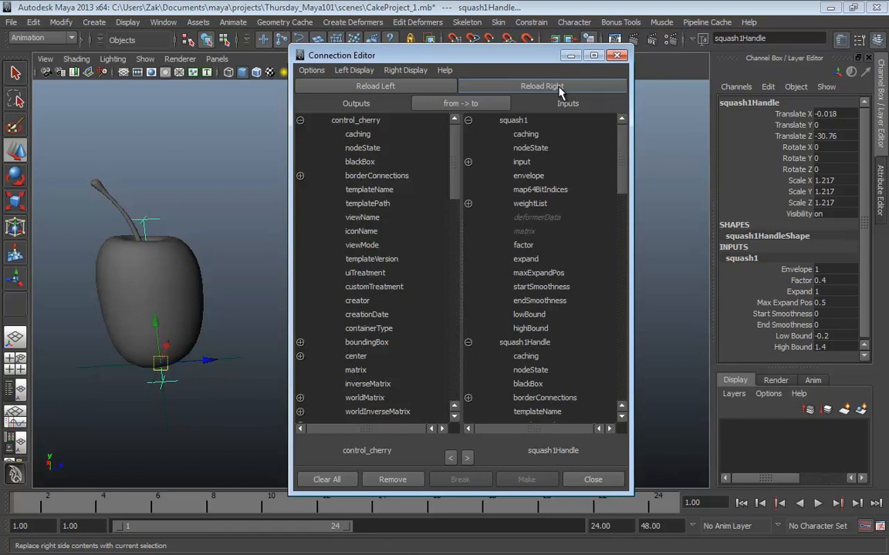
pyautogui.click(621, 56)
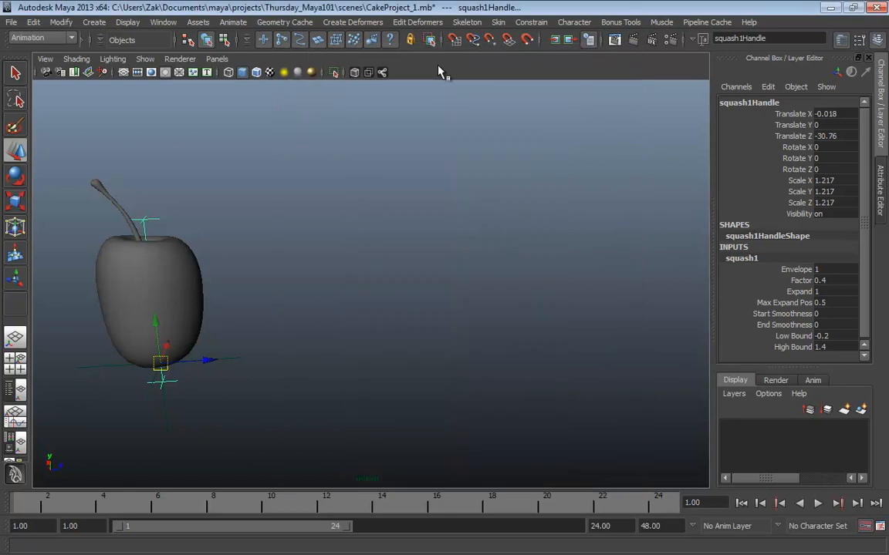
# Reopen the Connection Editor with nothing selected and load control_cherry as the output object again
pyautogui.click(317, 192)
pyautogui.click(162, 21)
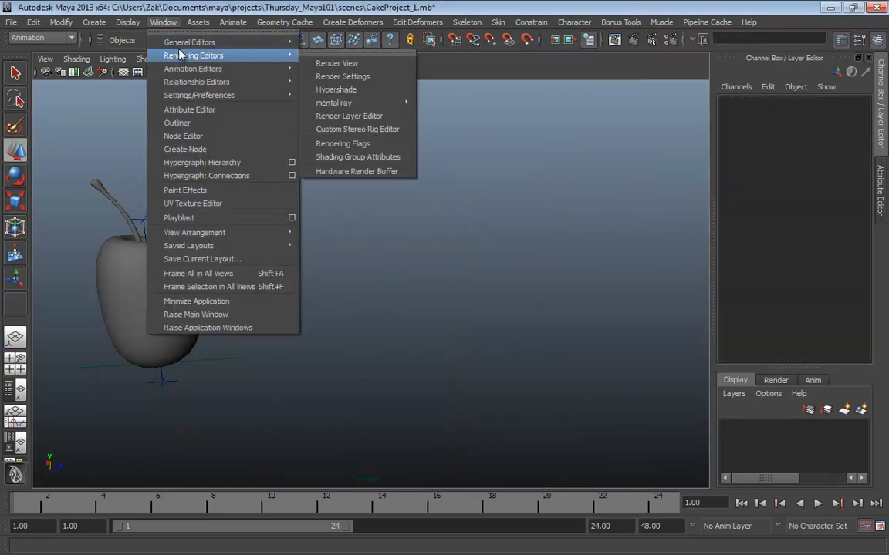
pyautogui.moveTo(192, 44)
pyautogui.click(339, 76)
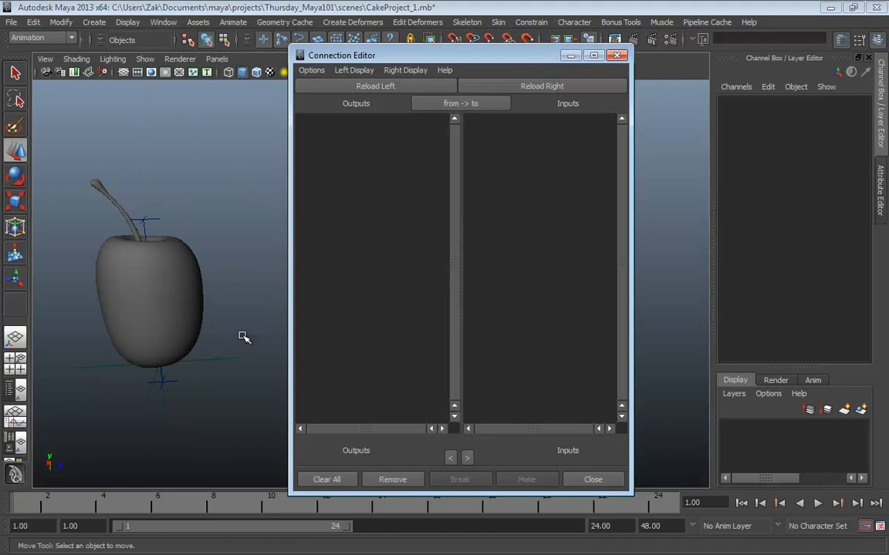
pyautogui.moveTo(244, 335); pyautogui.dragTo(219, 394)
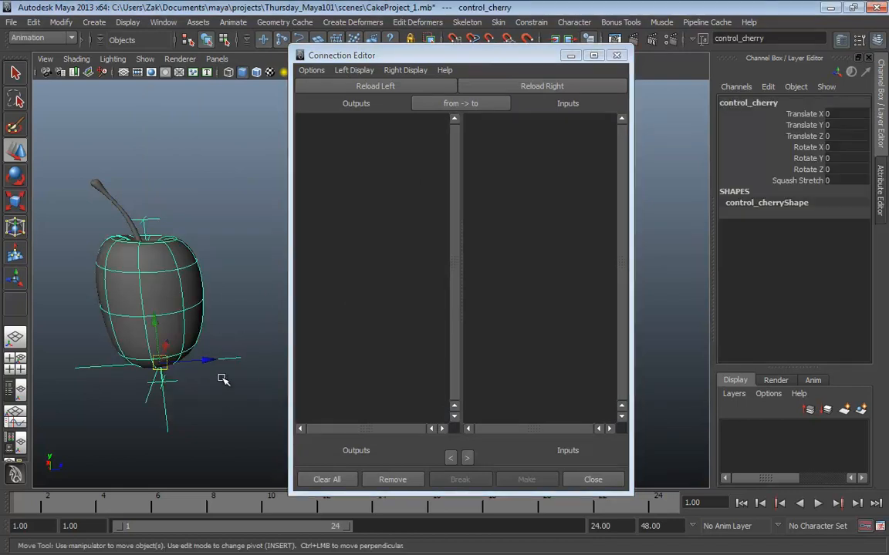
pyautogui.click(349, 86)
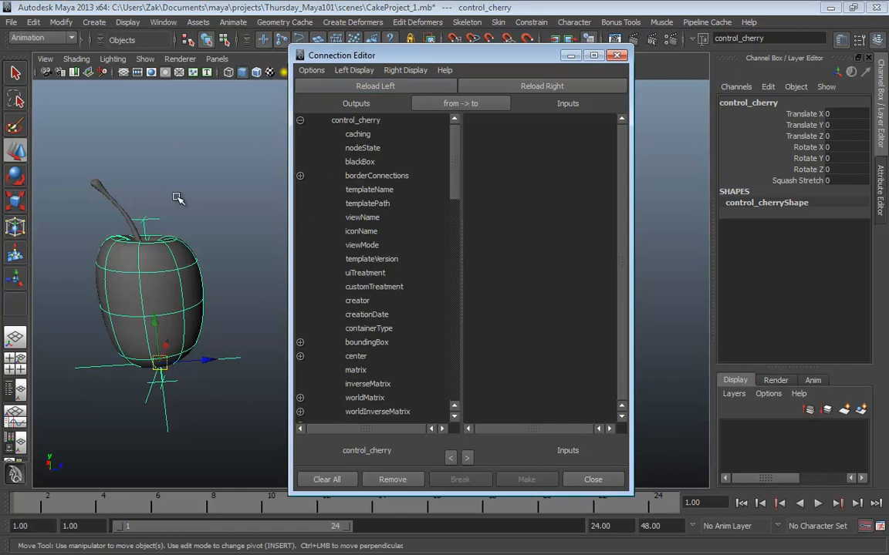
# Load the squash handle with its squash1 node as the inputs in the Connection Editor
pyautogui.click(146, 229)
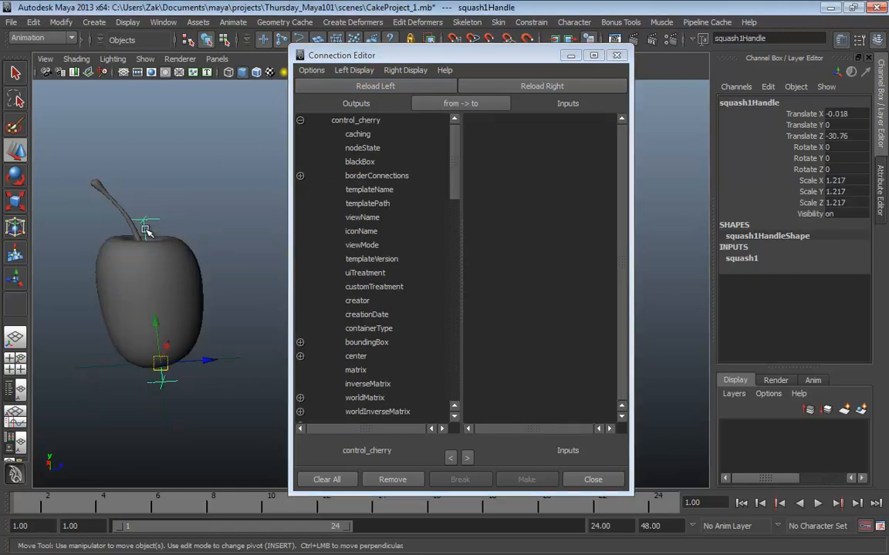
pyautogui.click(742, 261)
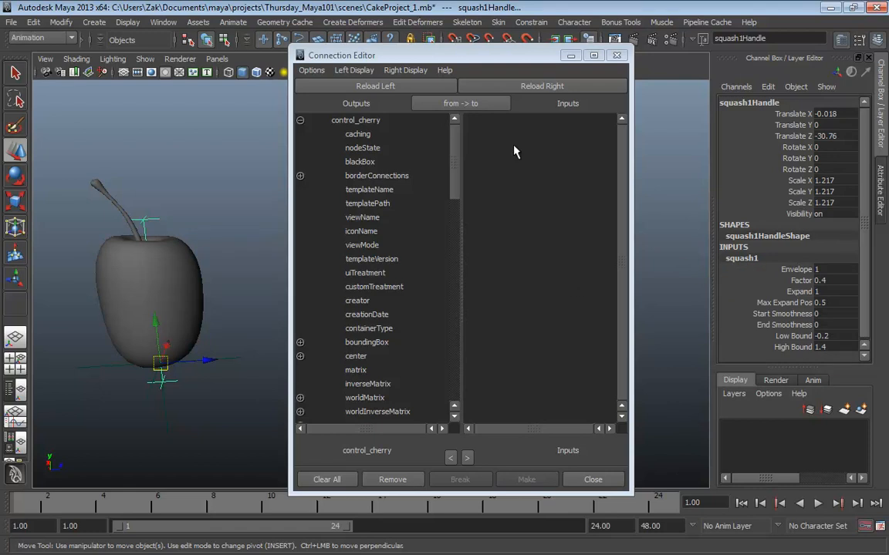
pyautogui.click(532, 86)
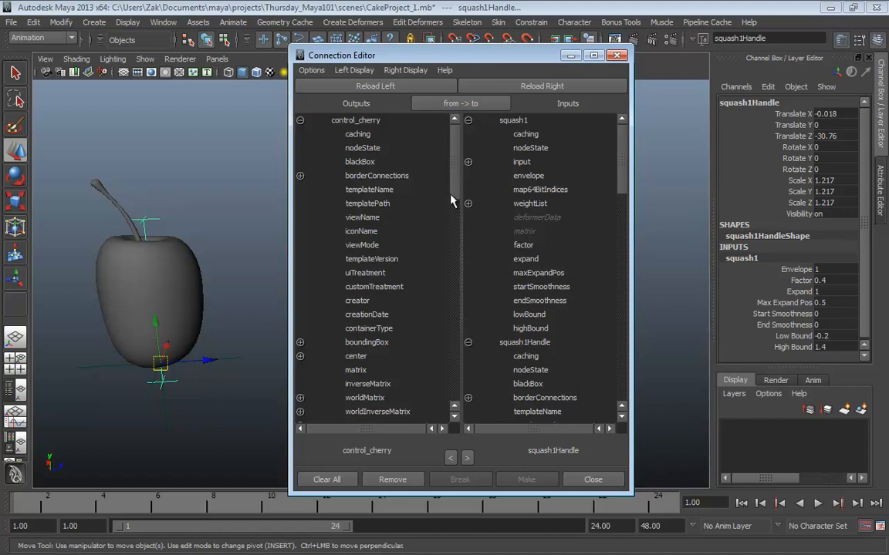
# Connect control_cherry's squashStretch output to the factor input of squash1 in the Connection Editor
pyautogui.moveTo(455, 148); pyautogui.dragTo(450, 355)
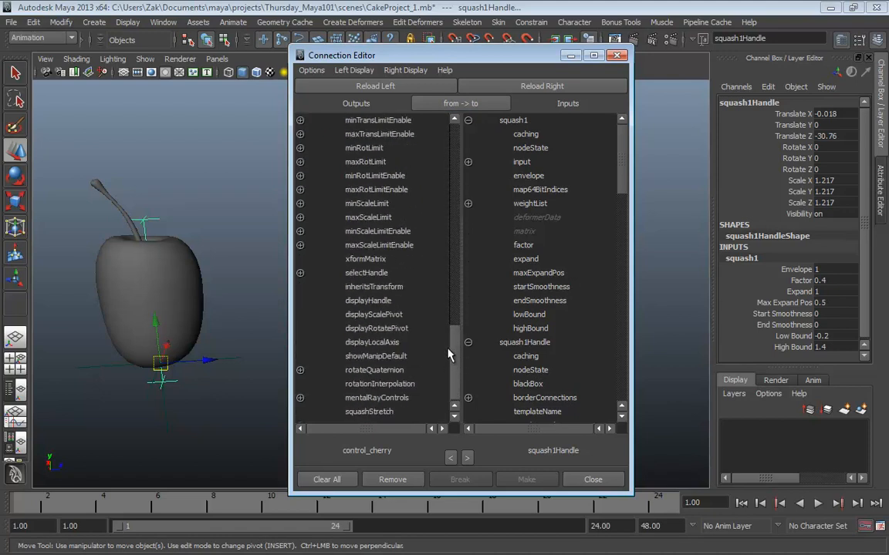
pyautogui.click(370, 412)
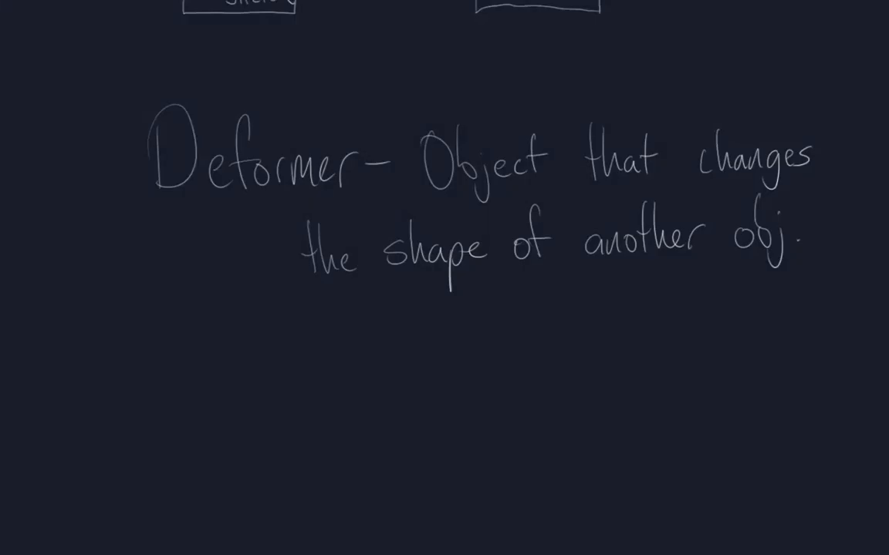
pyautogui.scroll(-5, 428, 320)
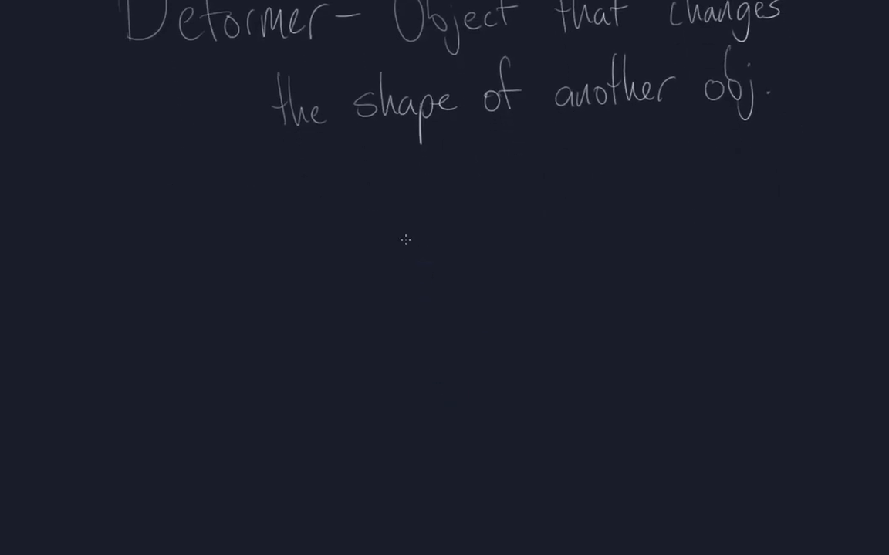
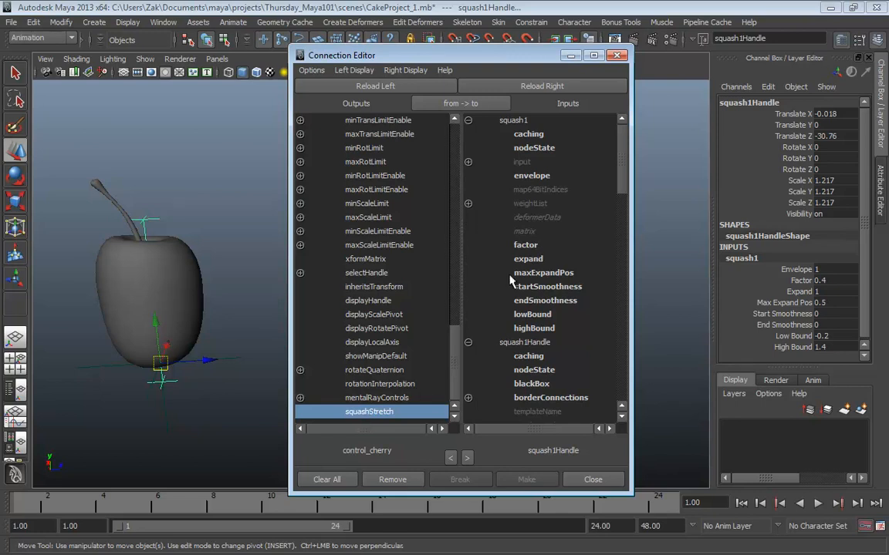
pyautogui.click(518, 245)
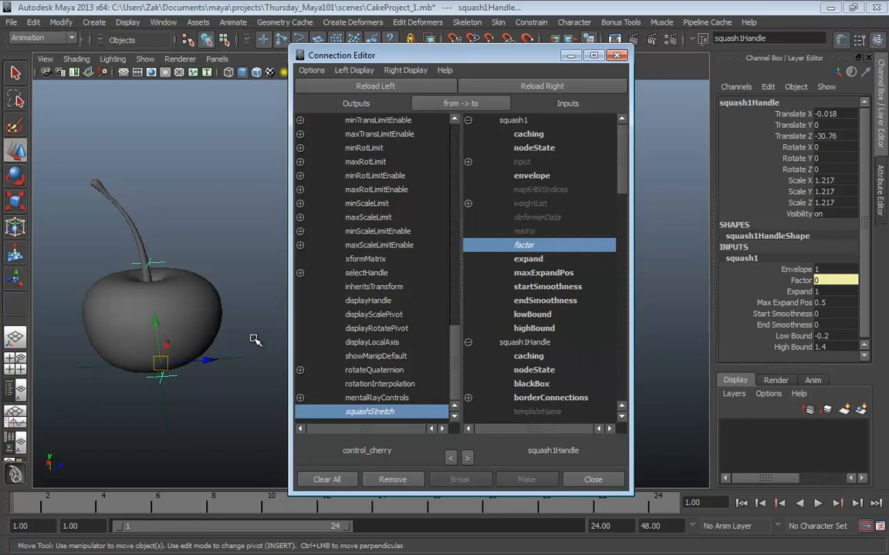
# Select control_cherry and test its Squash Stretch attribute on the cherry body
pyautogui.moveTo(254, 337); pyautogui.dragTo(229, 376)
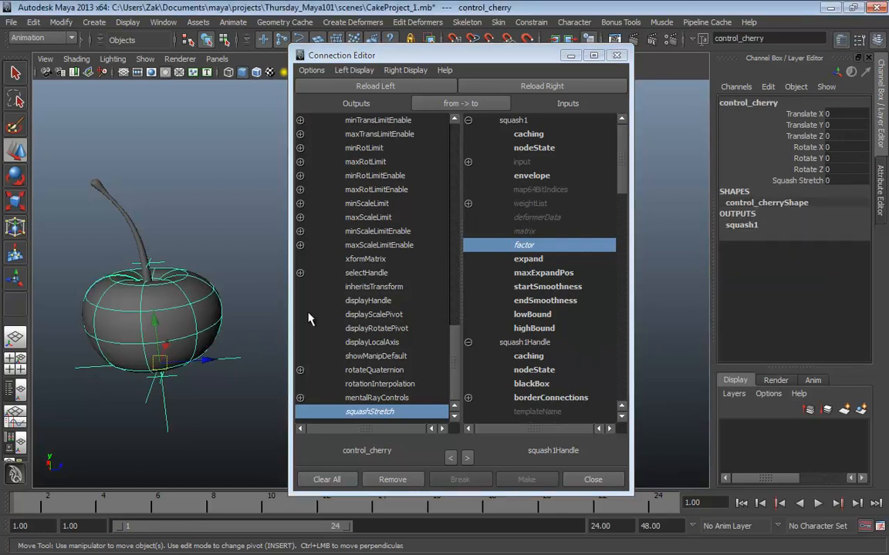
pyautogui.click(729, 180)
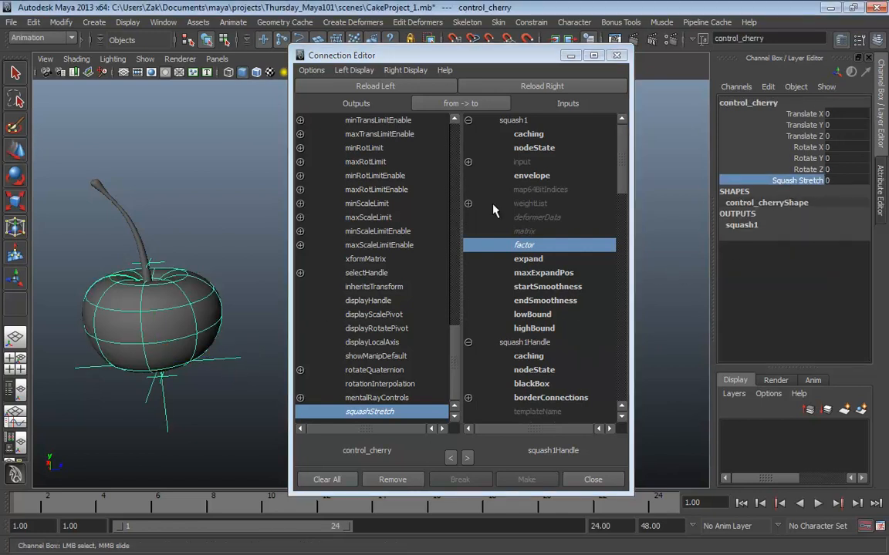
pyautogui.moveTo(229, 166)
pyautogui.mouseDown(button='middle')
pyautogui.moveTo(208, 165)
pyautogui.moveTo(238, 166)
pyautogui.moveTo(210, 167)
pyautogui.moveTo(236, 169)
pyautogui.moveTo(212, 166)
pyautogui.moveTo(234, 167)
pyautogui.moveTo(221, 166)
pyautogui.moveTo(225, 146)
pyautogui.mouseUp(button='middle')
# Break the connection between squashStretch and factor, and close the Connection Editor
pyautogui.click(477, 244)
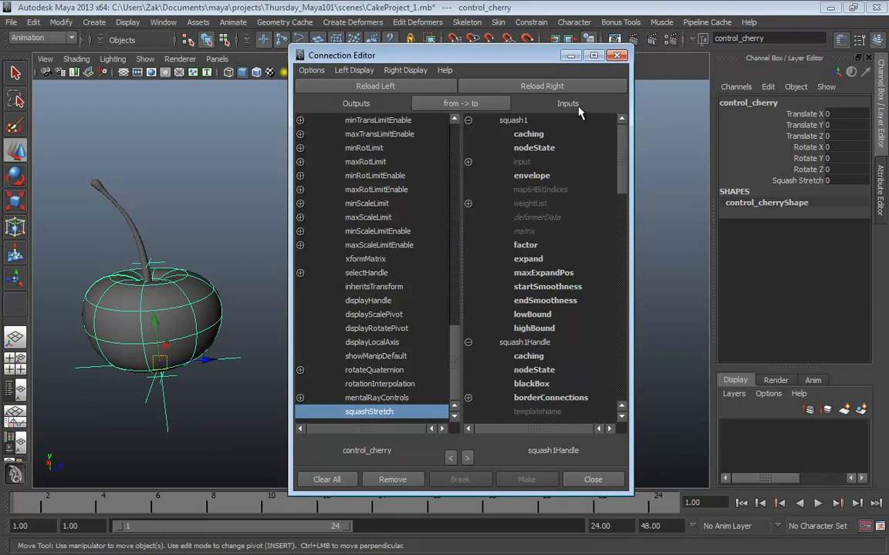
pyautogui.click(617, 55)
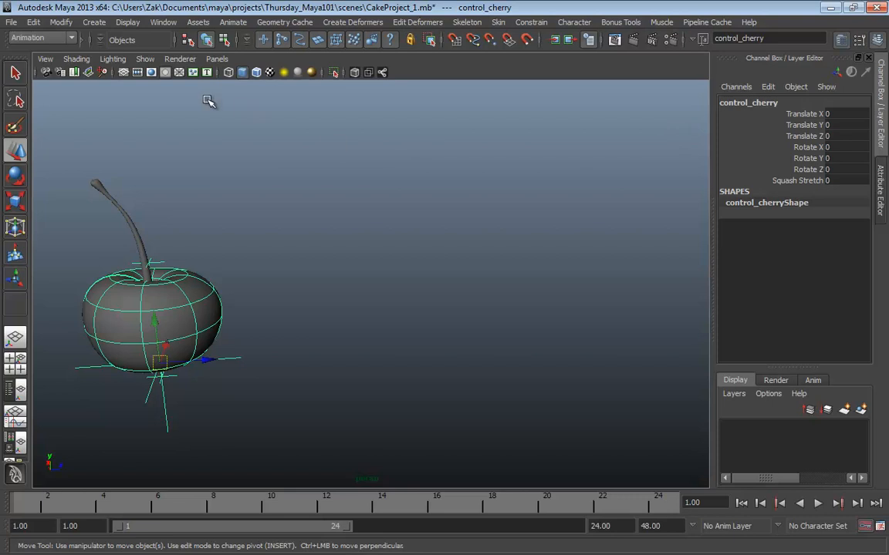
# Open the Node Editor and shrink its window so the cherry stays in view
pyautogui.click(162, 24)
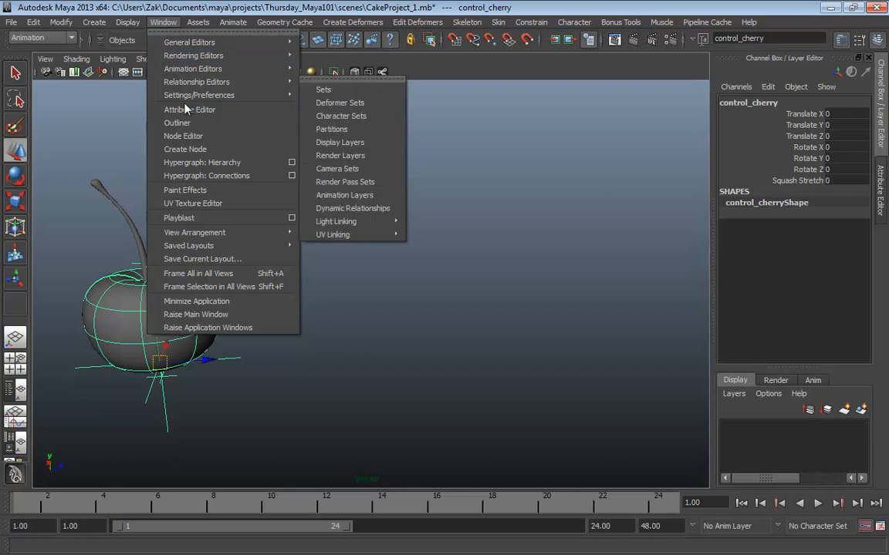
pyautogui.click(183, 135)
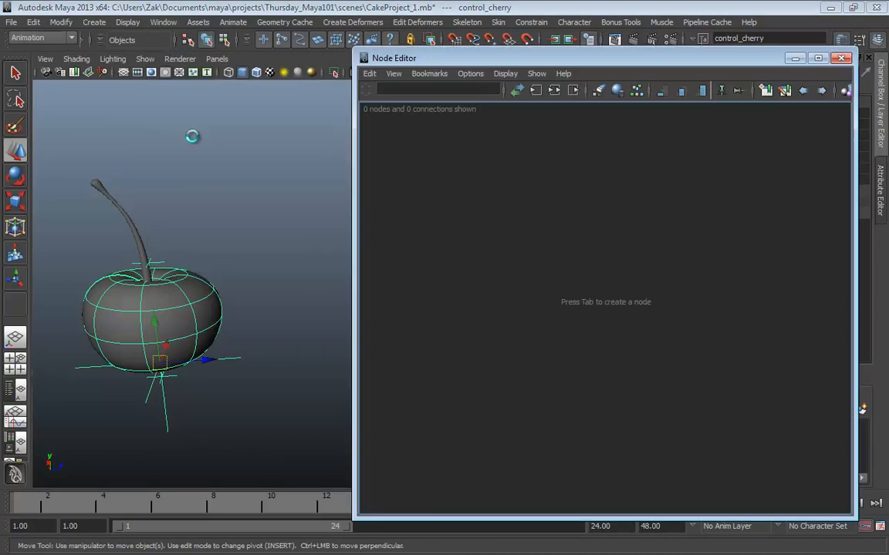
pyautogui.moveTo(633, 67); pyautogui.dragTo(561, 58)
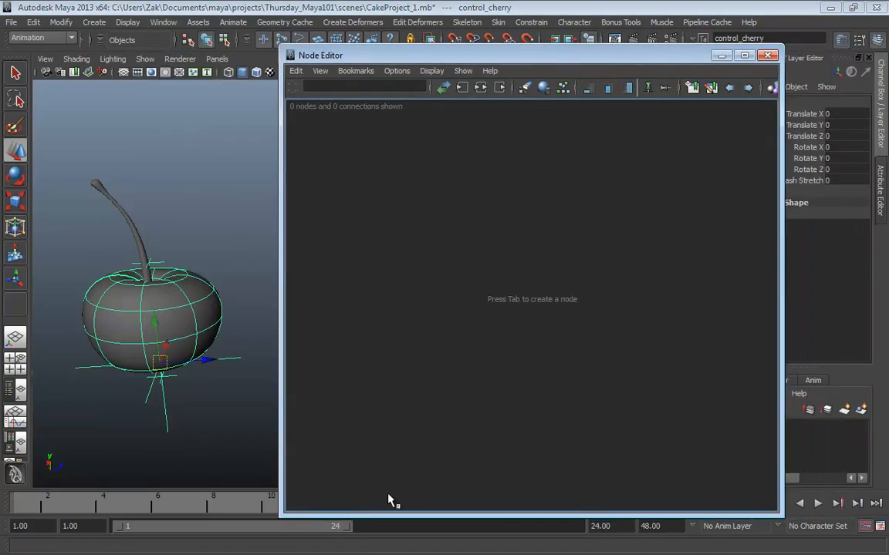
pyautogui.moveTo(283, 512); pyautogui.dragTo(415, 475)
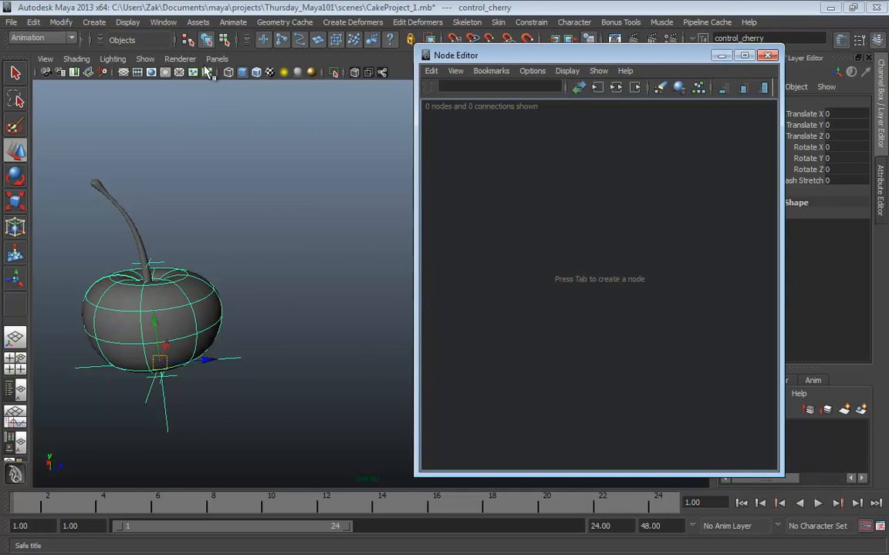
# Open the Hypergraph Hierarchy and resize it beside the Node Editor with control_cherry in view
pyautogui.click(163, 23)
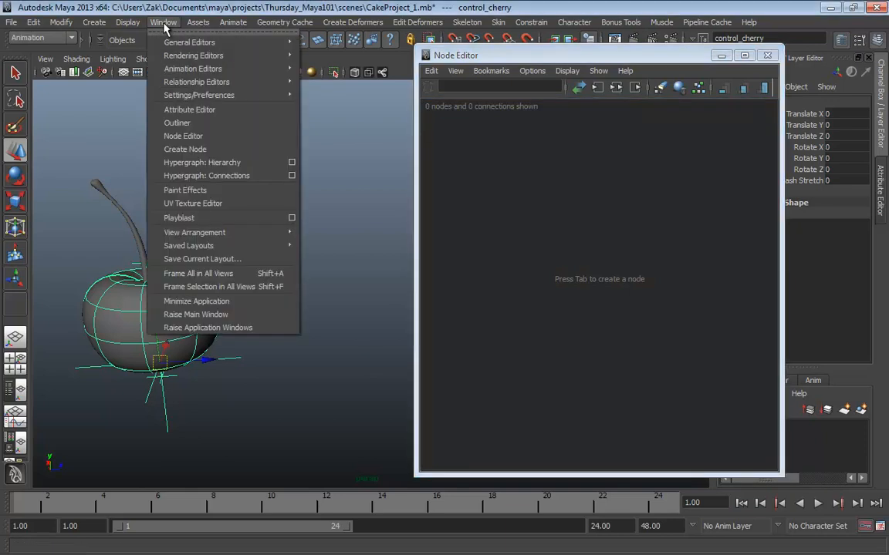
pyautogui.click(239, 164)
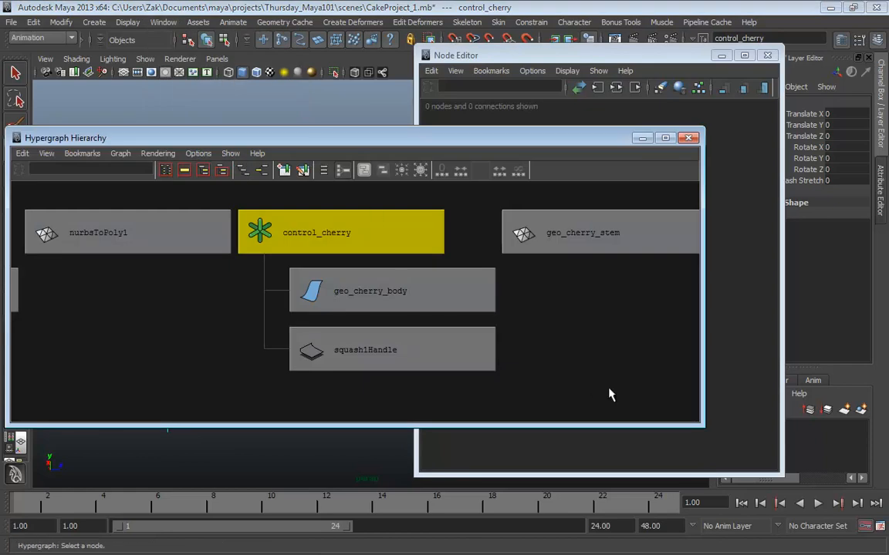
pyautogui.moveTo(709, 438); pyautogui.dragTo(332, 503)
pyautogui.keyDown('alt'); pyautogui.moveTo(204, 427); pyautogui.dragTo(35, 431, button='middle'); pyautogui.keyUp('alt')
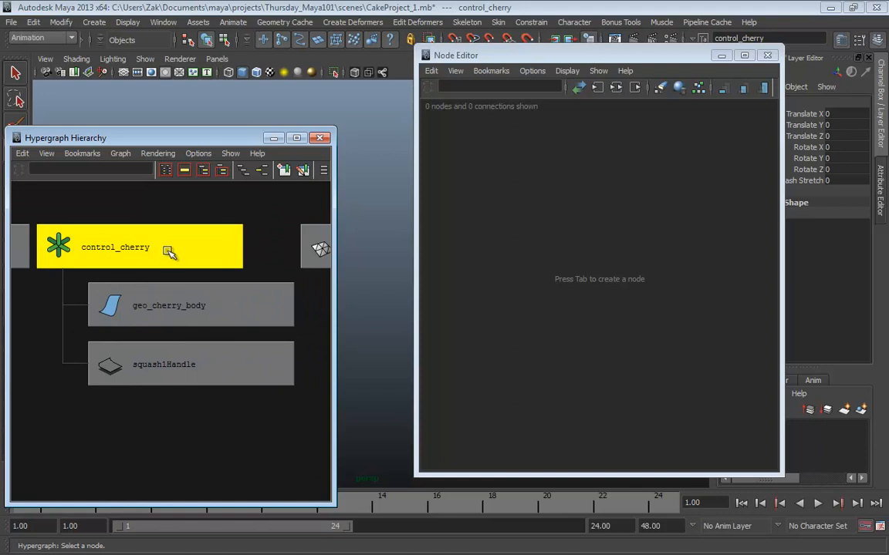
# Add the control_cherry node from the Hypergraph to the Node Editor, leaving room beside it for another node
pyautogui.moveTo(123, 246); pyautogui.dragTo(493, 237, button='middle')
pyautogui.moveTo(514, 256); pyautogui.dragTo(531, 202)
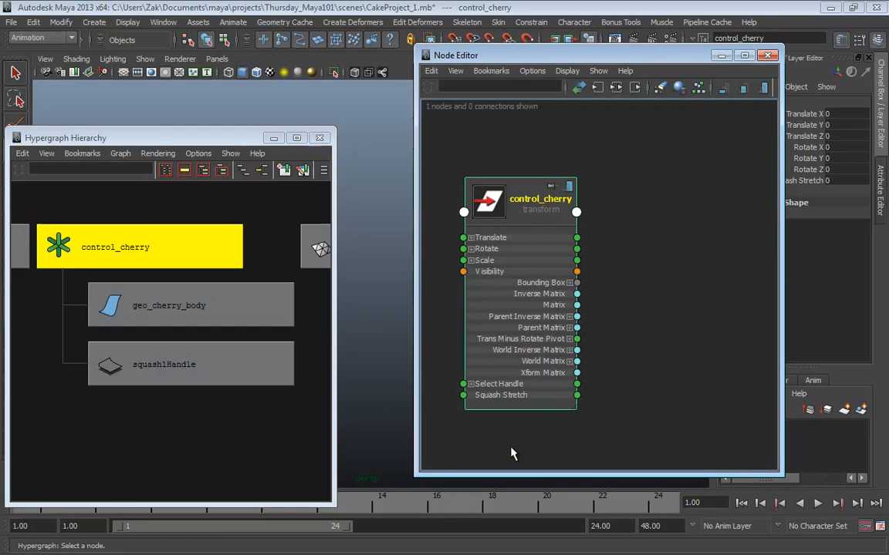
pyautogui.moveTo(660, 62); pyautogui.dragTo(580, 44)
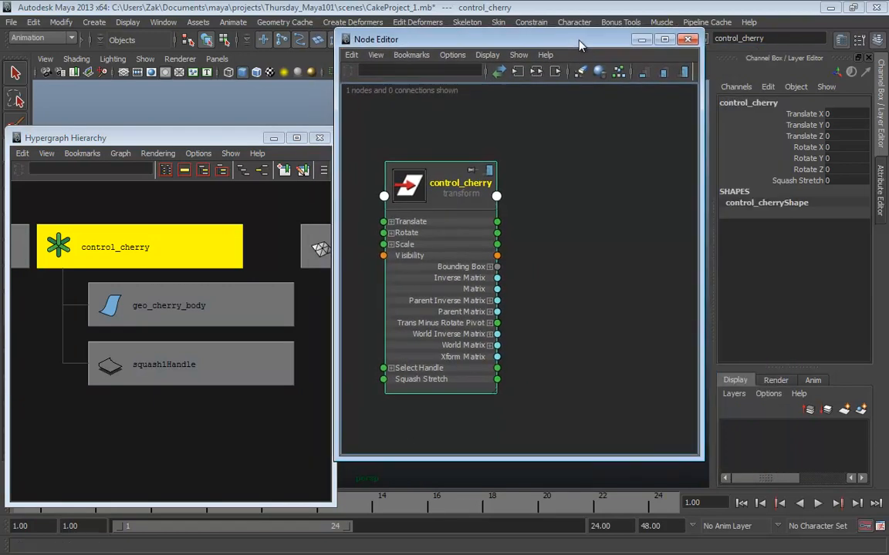
# Graph the squash handle's input and output connections in the Hypergraph and add squash1 to the Node Editor beside control_cherry
pyautogui.moveTo(224, 139); pyautogui.dragTo(228, 354)
pyautogui.click(152, 264)
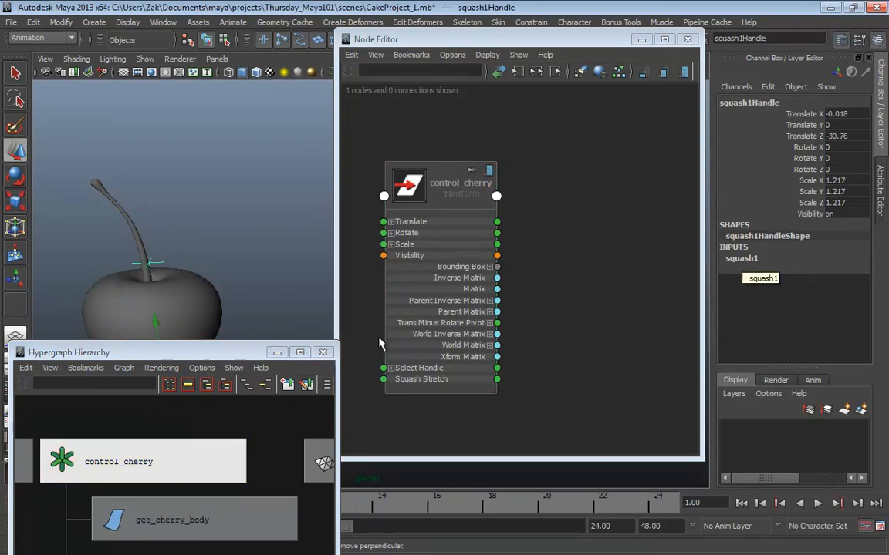
pyautogui.moveTo(230, 355); pyautogui.dragTo(268, 118)
pyautogui.click(229, 343)
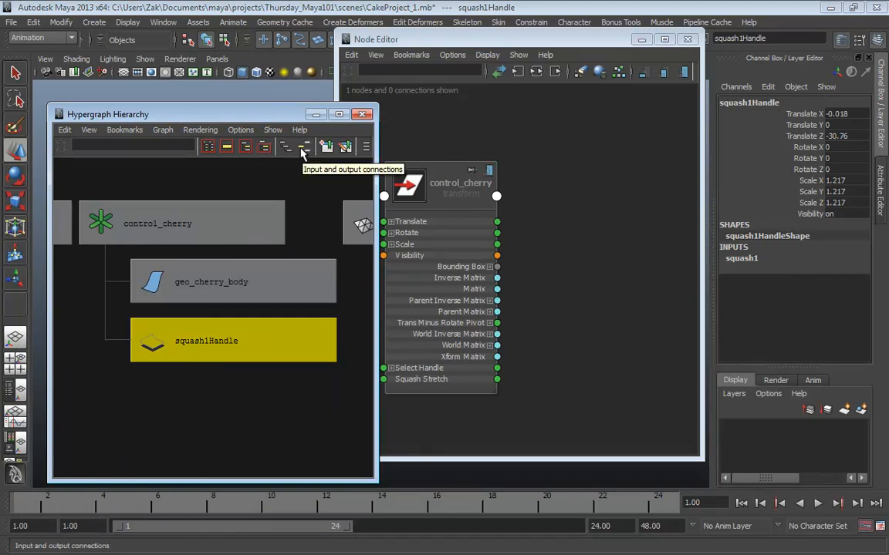
pyautogui.click(303, 148)
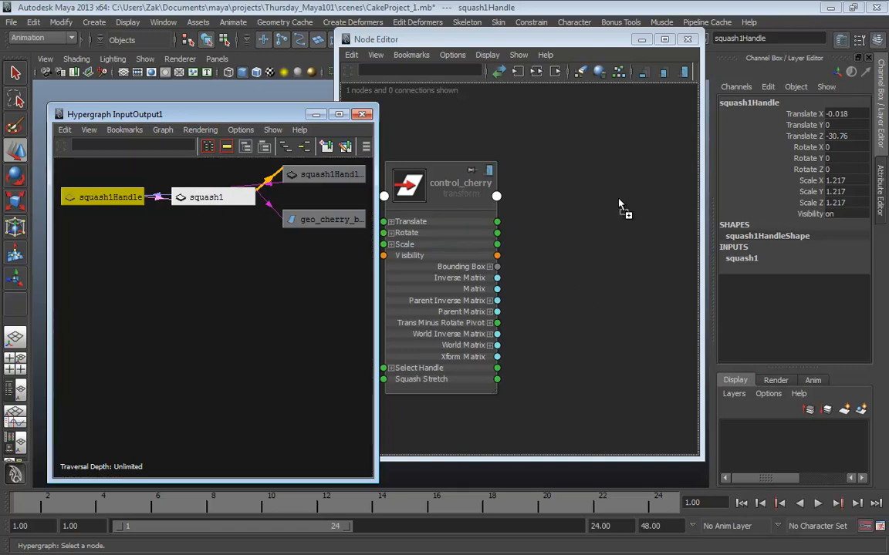
pyautogui.moveTo(621, 207); pyautogui.dragTo(624, 204, button='middle')
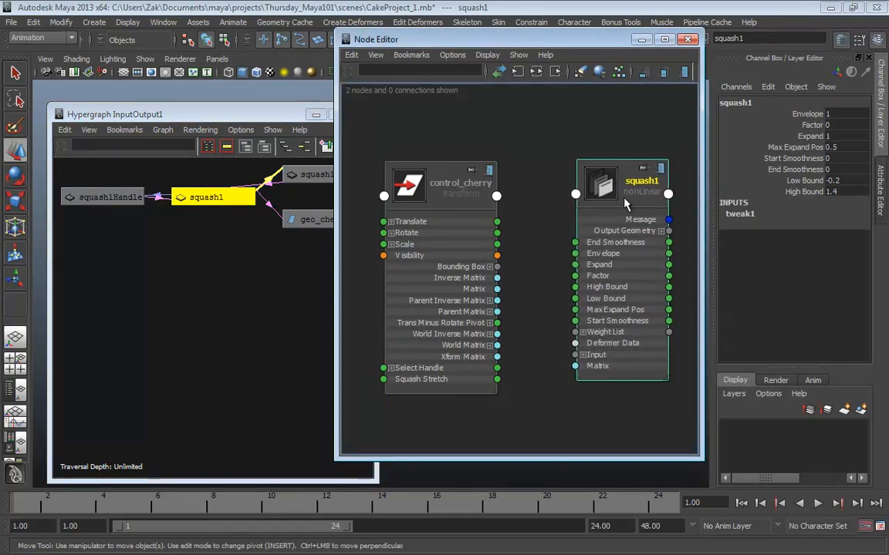
pyautogui.moveTo(624, 198); pyautogui.dragTo(622, 197)
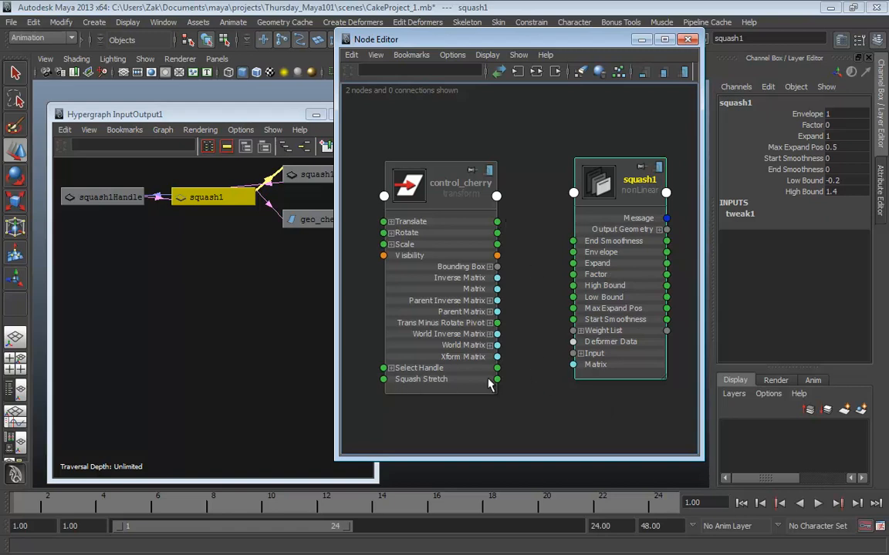
# Connect control_cherry's Squash Stretch output to squash1's Factor input in the Node Editor, and close the Hypergraph
pyautogui.moveTo(499, 381); pyautogui.dragTo(571, 274)
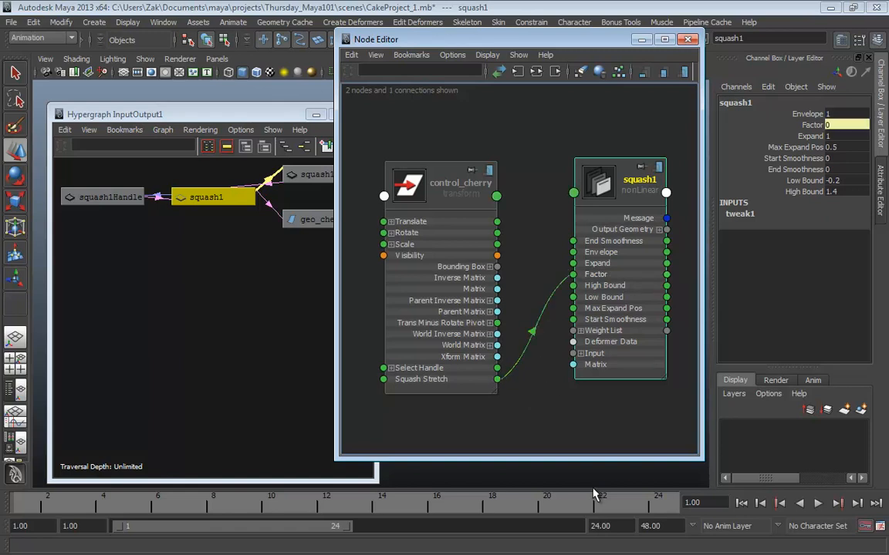
pyautogui.click(232, 113)
pyautogui.click(363, 116)
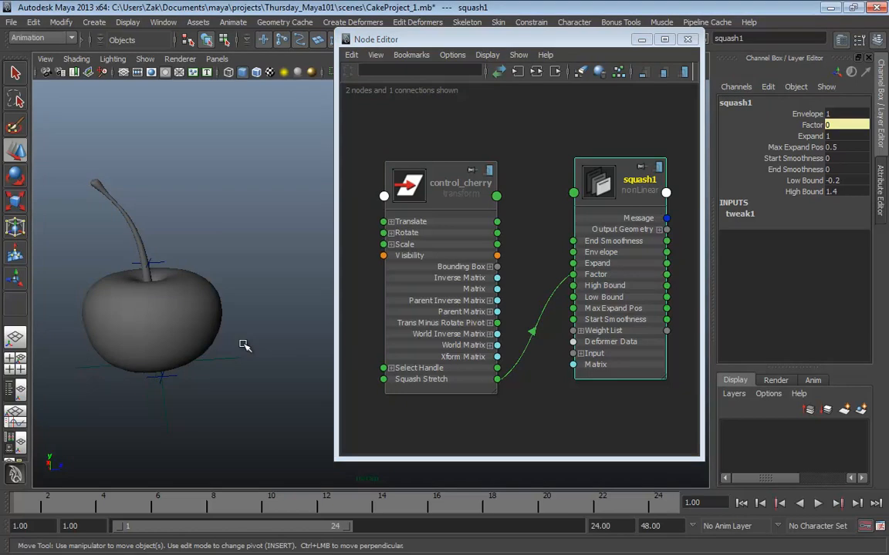
# Adjust control_cherry's Squash Stretch interactively to 0.1 and close the Node Editor
pyautogui.click(205, 342)
pyautogui.click(764, 182)
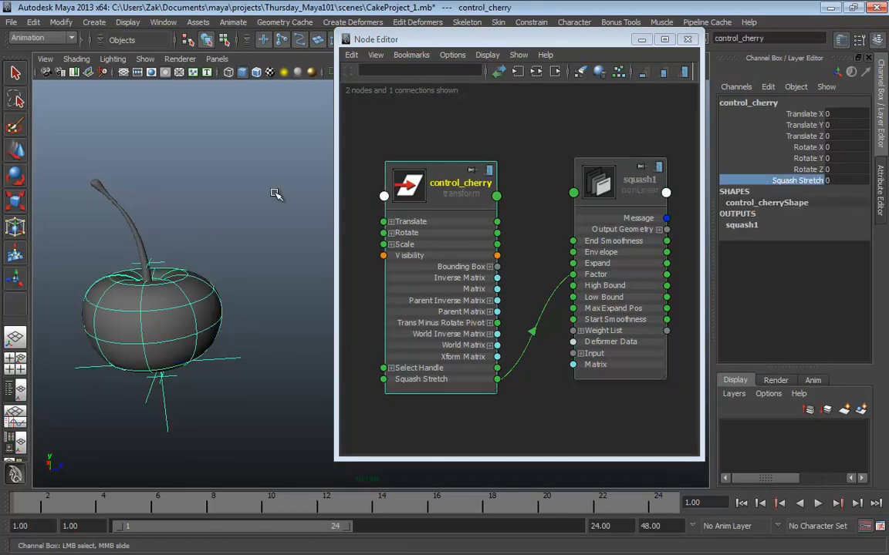
pyautogui.moveTo(166, 178)
pyautogui.mouseDown(button='middle')
pyautogui.moveTo(189, 195)
pyautogui.moveTo(176, 194)
pyautogui.moveTo(188, 194)
pyautogui.moveTo(167, 175)
pyautogui.mouseUp(button='middle')
pyautogui.click(687, 39)
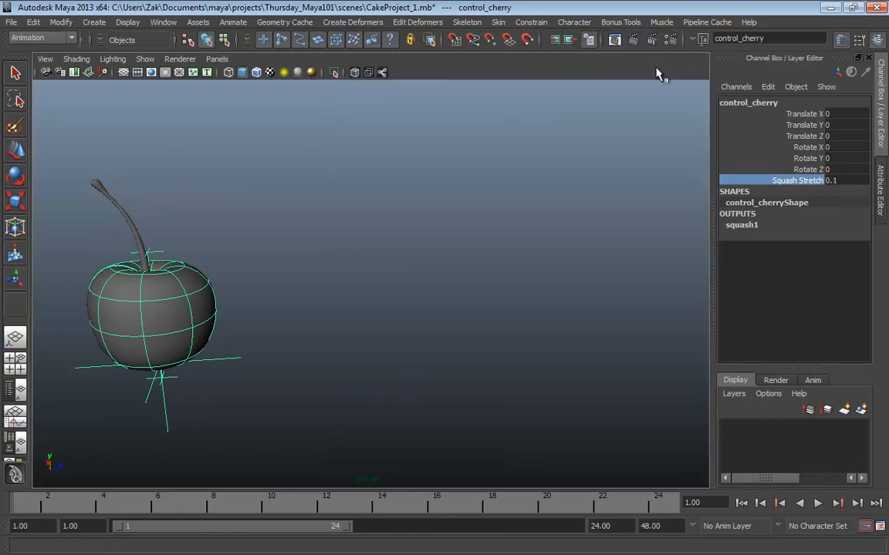
# Try moving the cherry with control_cherry, and undo the move
pyautogui.moveTo(266, 342); pyautogui.dragTo(310, 284)
pyautogui.press('w')
pyautogui.hotkey('ctrl', 'z')
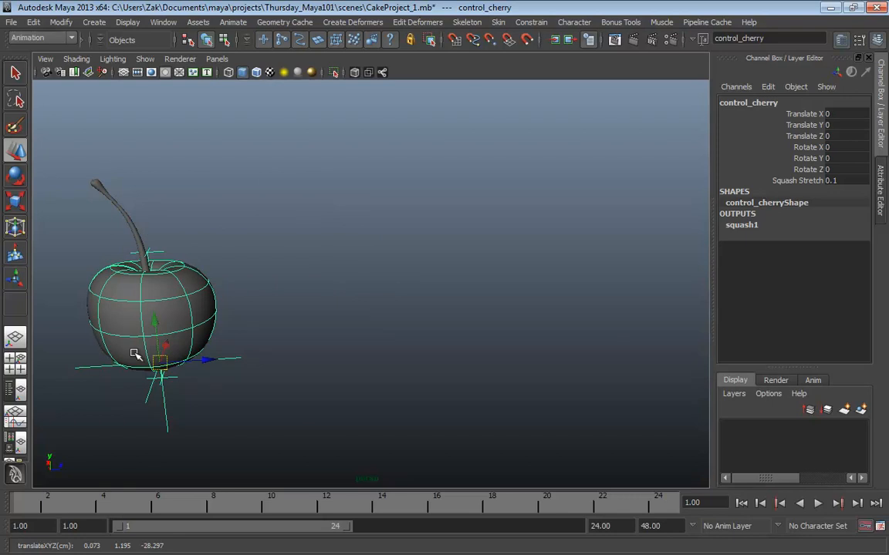
# Delete the construction history of geo_cherry_body
pyautogui.click(358, 287)
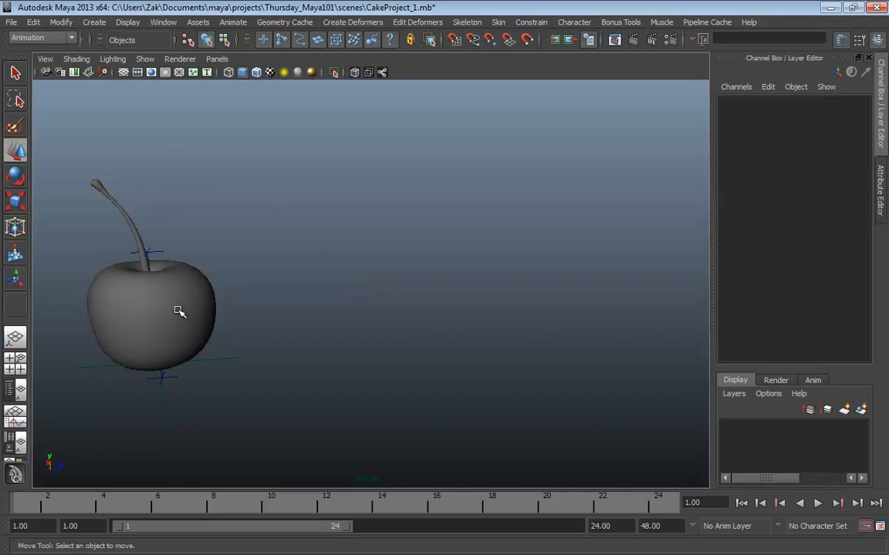
pyautogui.click(205, 296)
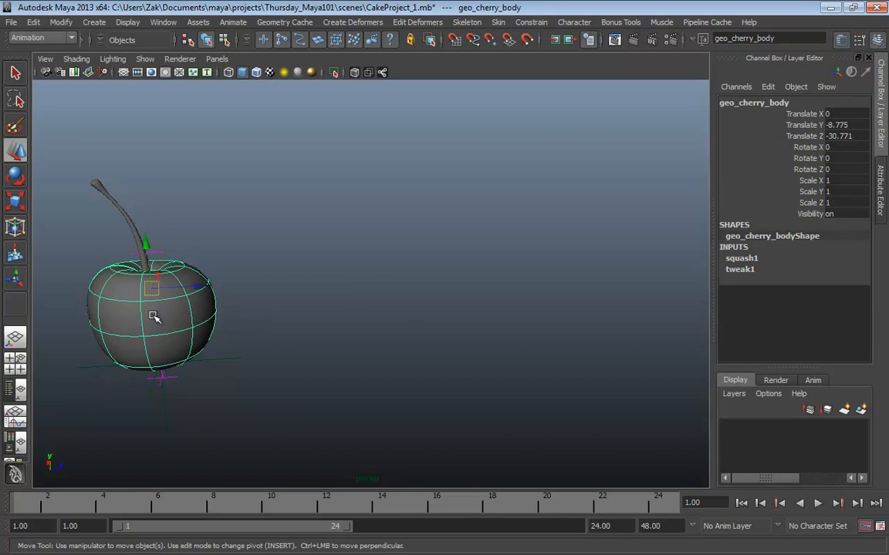
pyautogui.click(33, 23)
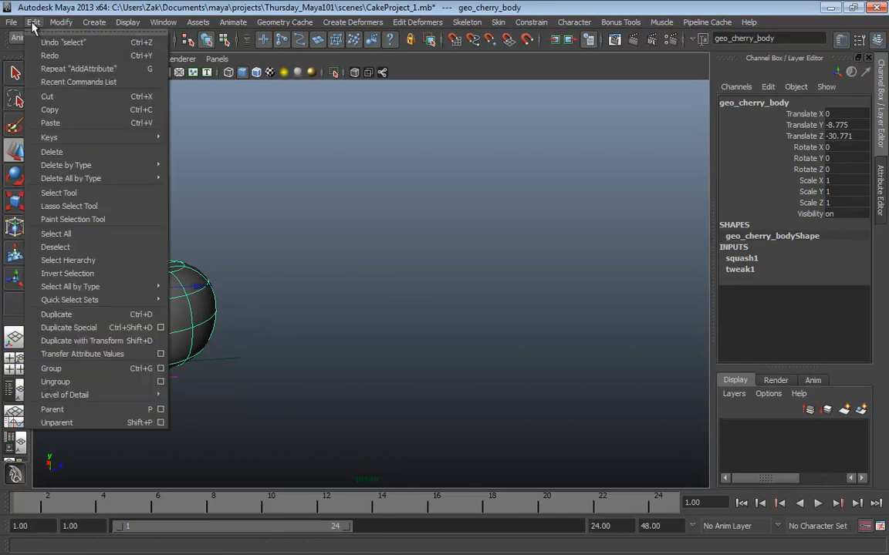
pyautogui.moveTo(71, 164)
pyautogui.click(214, 176)
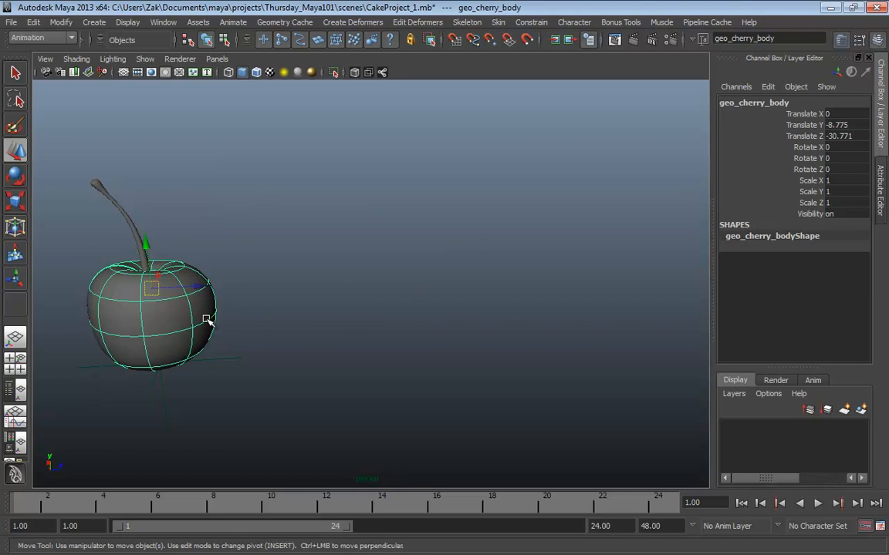
# Undo the history deletion on geo_cherry_body to restore its squash1 deformer, and clear the selection
pyautogui.click(275, 257)
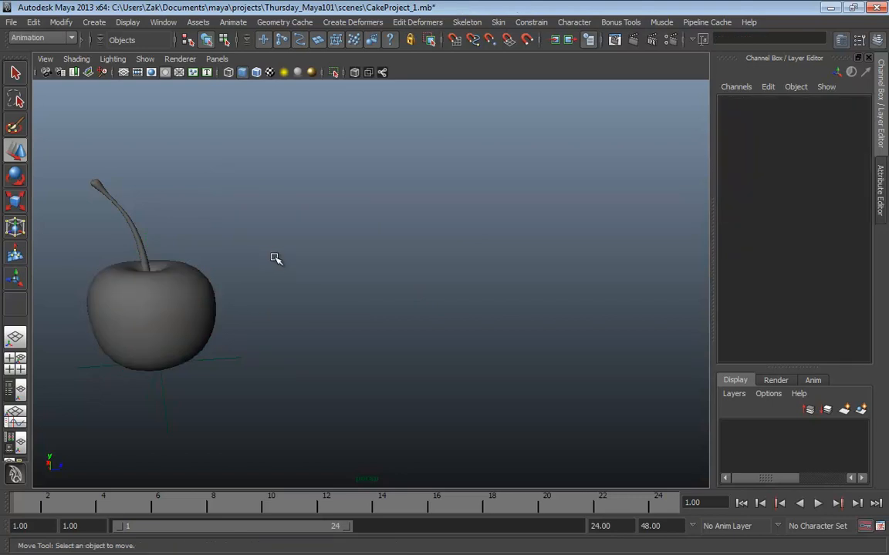
pyautogui.hotkey('ctrl', 'z')
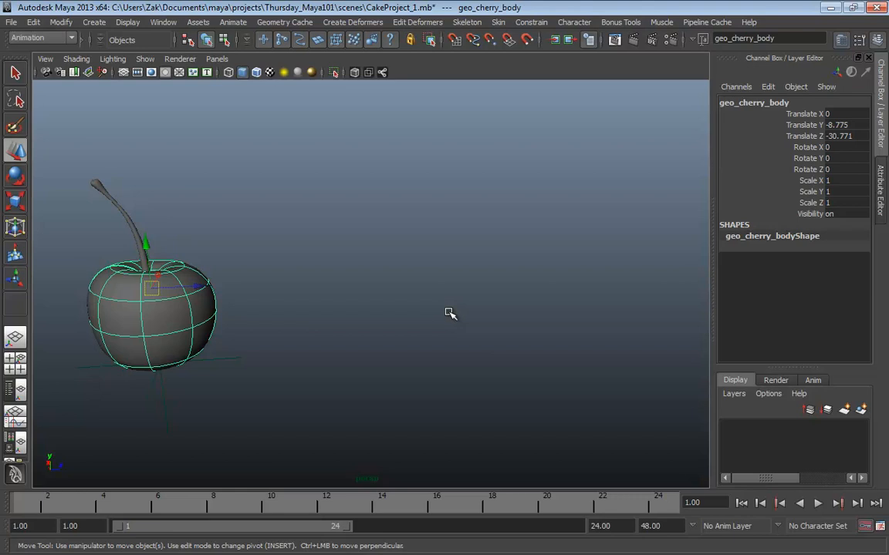
pyautogui.press('g')
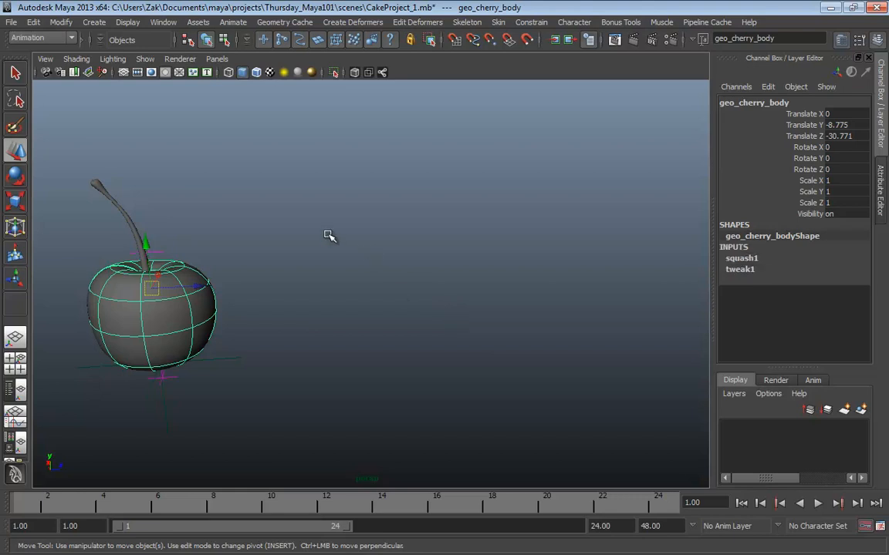
pyautogui.click(324, 211)
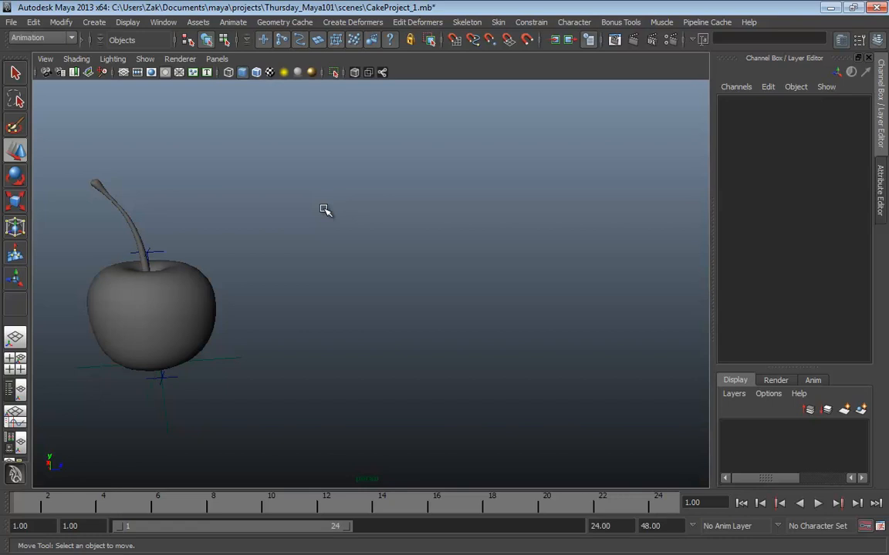
# Delete the construction history of geo_cherry_stem and deselect the stem
pyautogui.click(120, 200)
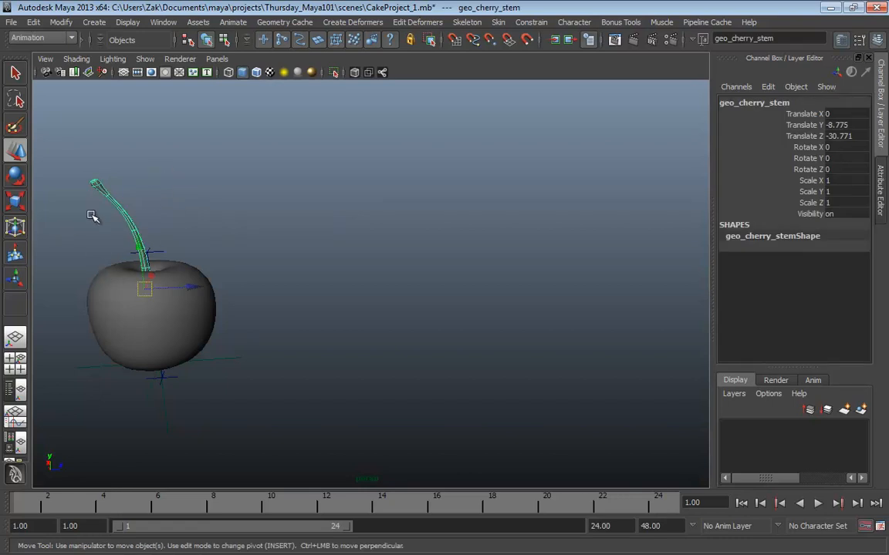
pyautogui.click(34, 22)
pyautogui.moveTo(82, 166)
pyautogui.click(202, 167)
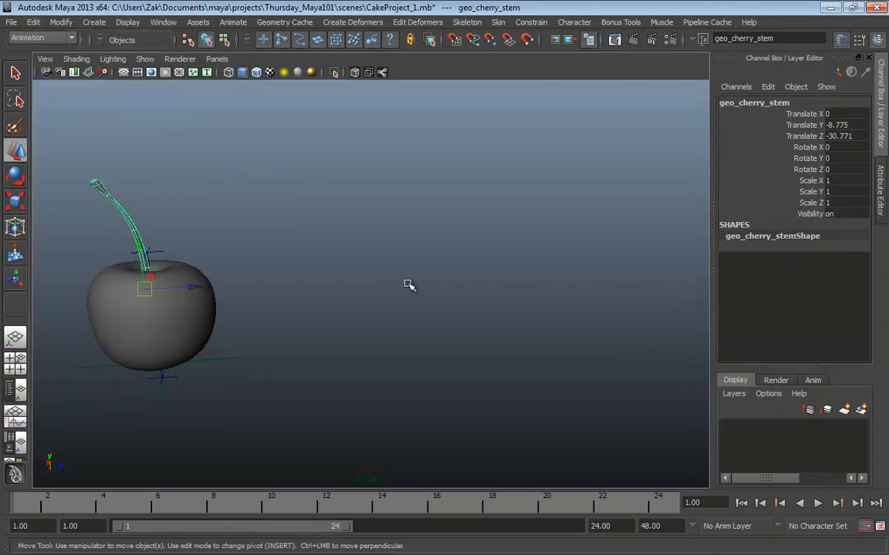
pyautogui.keyDown('alt'); pyautogui.moveTo(276, 282); pyautogui.dragTo(475, 266, button='middle'); pyautogui.keyUp('alt')
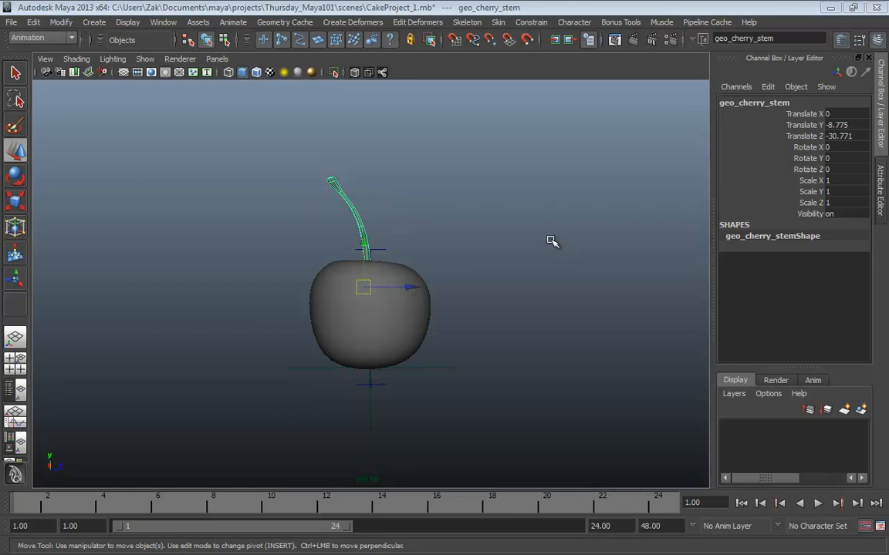
pyautogui.click(530, 201)
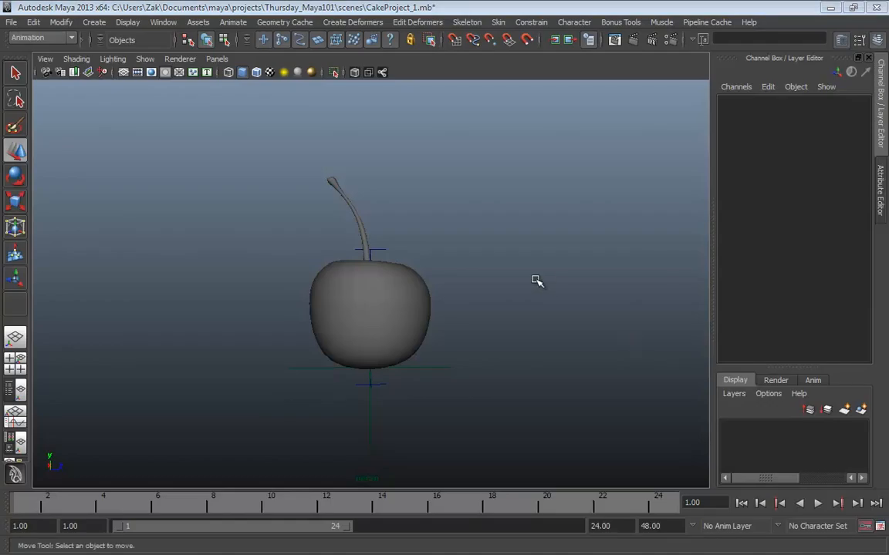
# In the side view, move geo_cherry_stem along Z to about -30.738 to centre it over the cherry body
pyautogui.press('space')
pyautogui.press('space')
pyautogui.keyDown('alt'); pyautogui.moveTo(516, 365); pyautogui.dragTo(437, 364, button='right'); pyautogui.keyUp('alt')
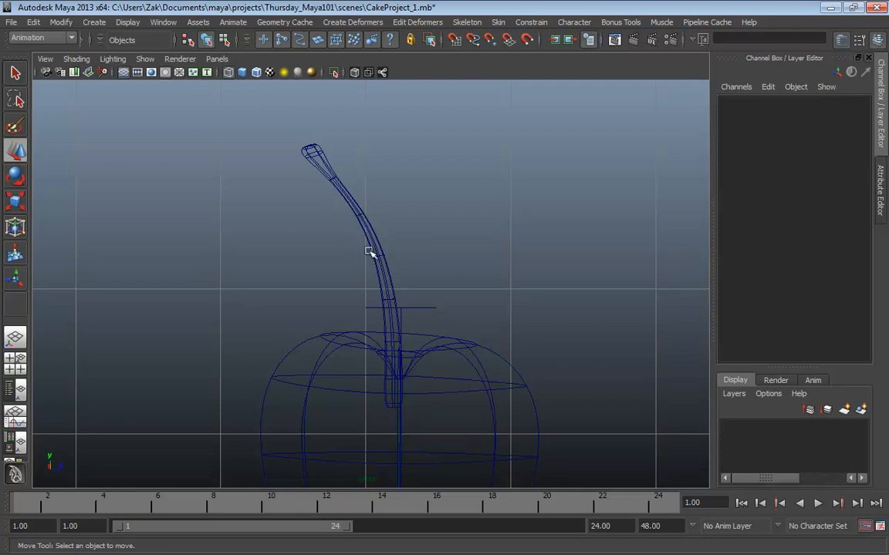
pyautogui.click(324, 163)
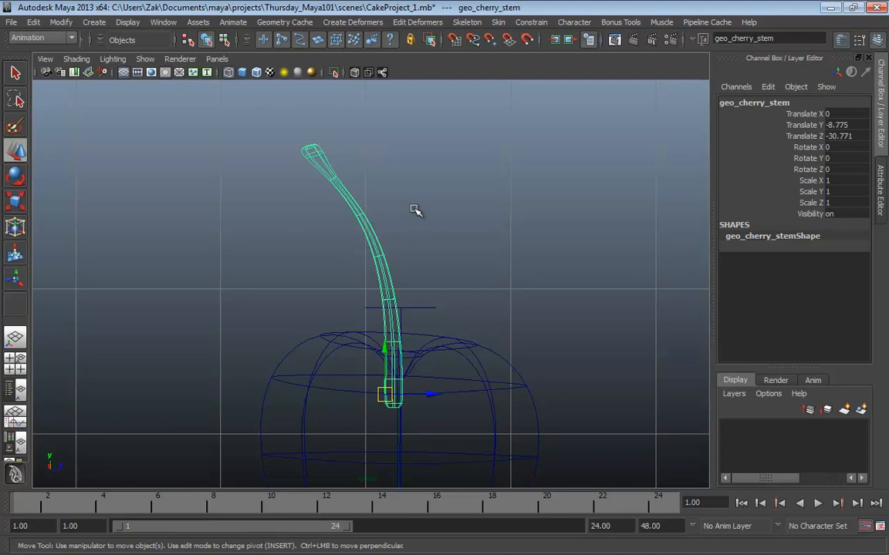
pyautogui.moveTo(422, 395); pyautogui.dragTo(435, 397)
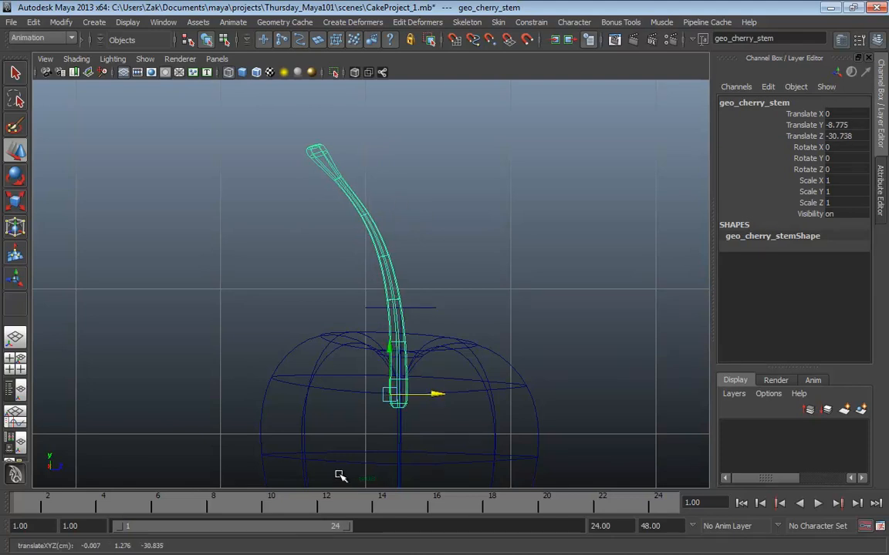
# Try a CV curve with four control points running from the stem's base to its tip, and discard it
pyautogui.click(94, 23)
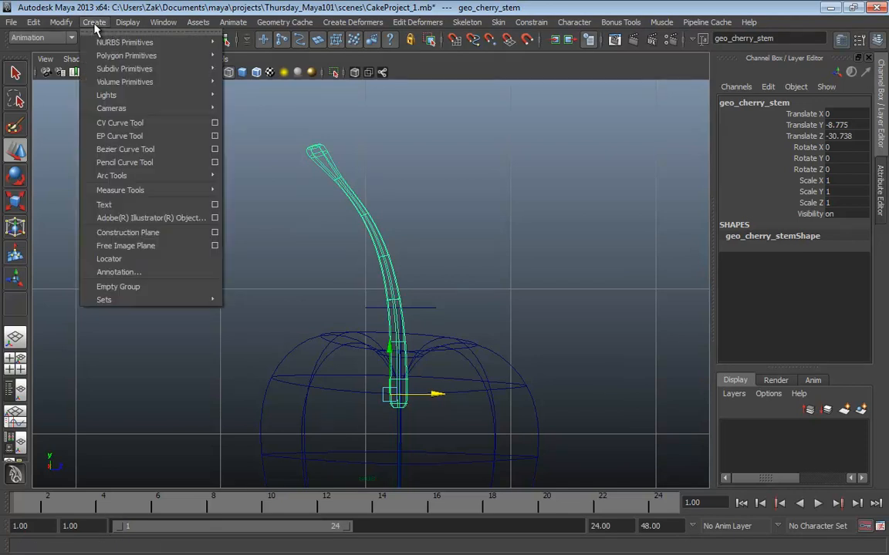
pyautogui.click(133, 128)
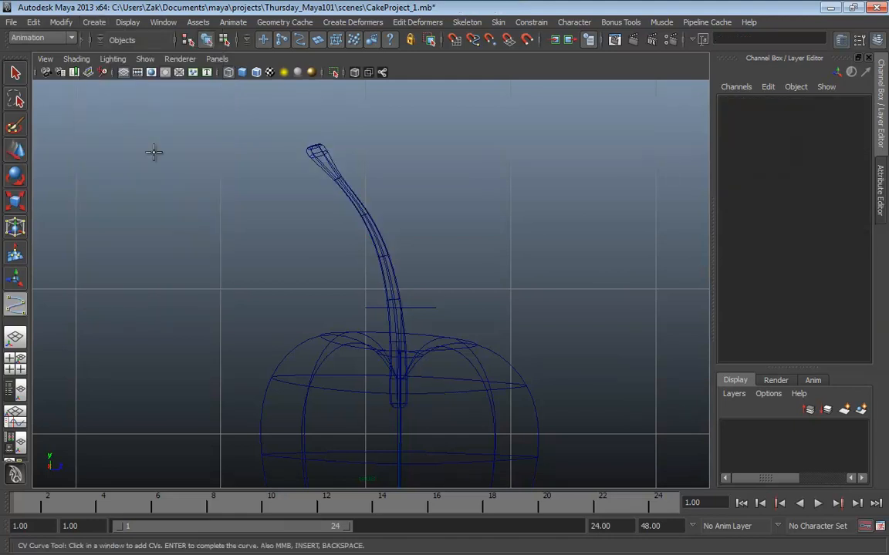
pyautogui.keyDown('alt'); pyautogui.moveTo(263, 272); pyautogui.dragTo(224, 215, button='middle'); pyautogui.keyUp('alt')
pyautogui.scroll(1, 226, 216)
pyautogui.keyDown('alt'); pyautogui.moveTo(311, 230); pyautogui.dragTo(330, 286, button='middle'); pyautogui.keyUp('alt')
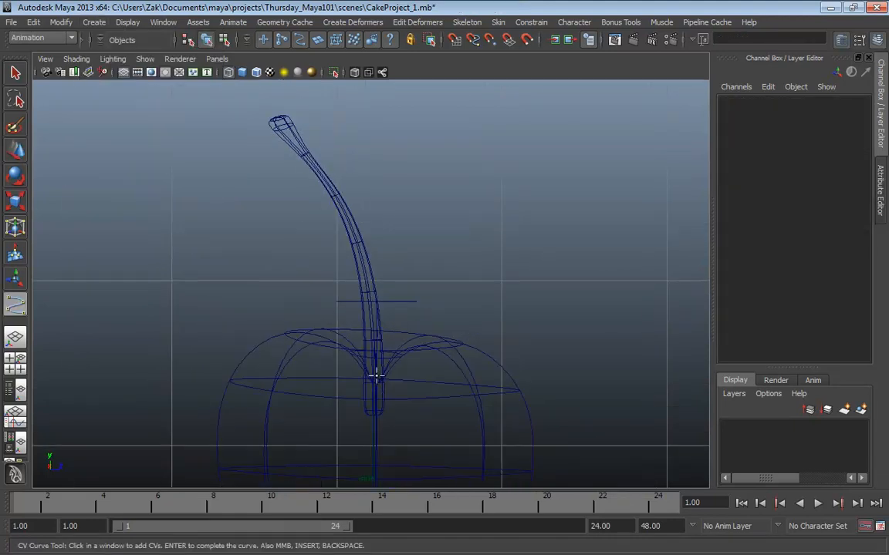
pyautogui.click(375, 414)
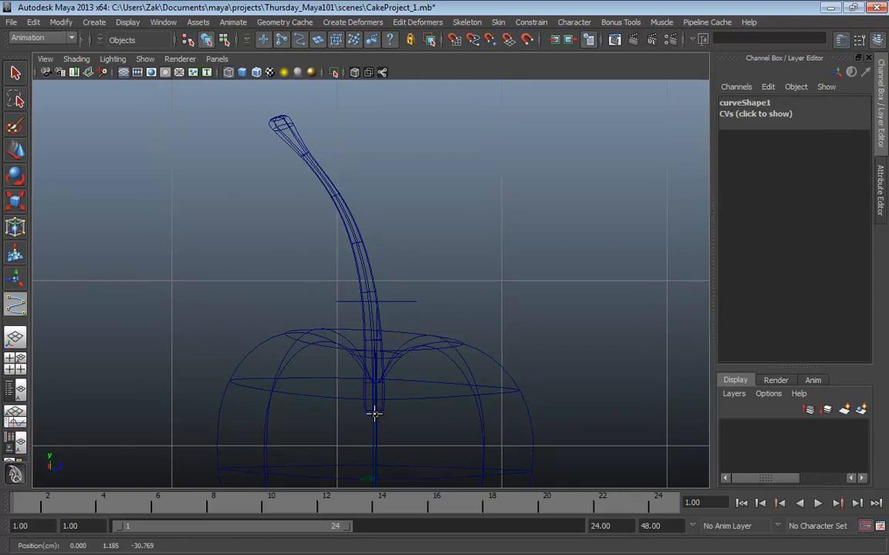
pyautogui.click(380, 279)
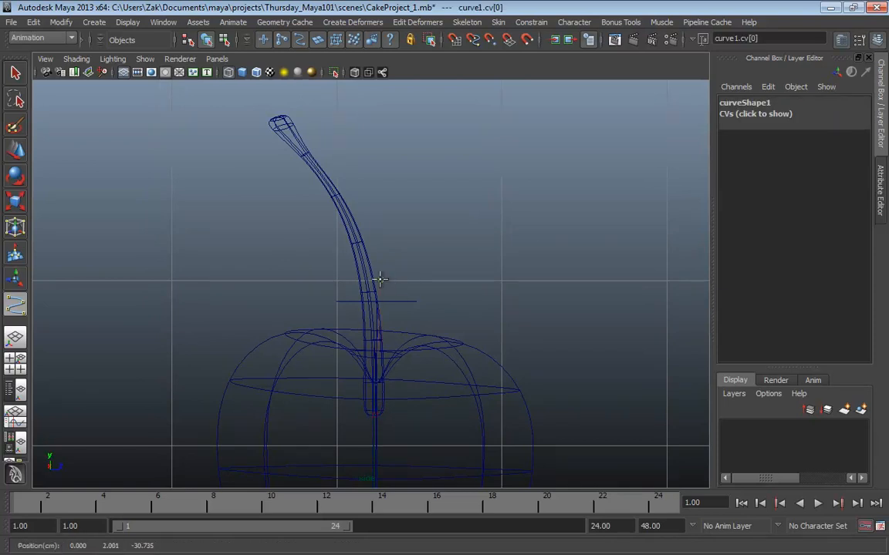
pyautogui.click(349, 175)
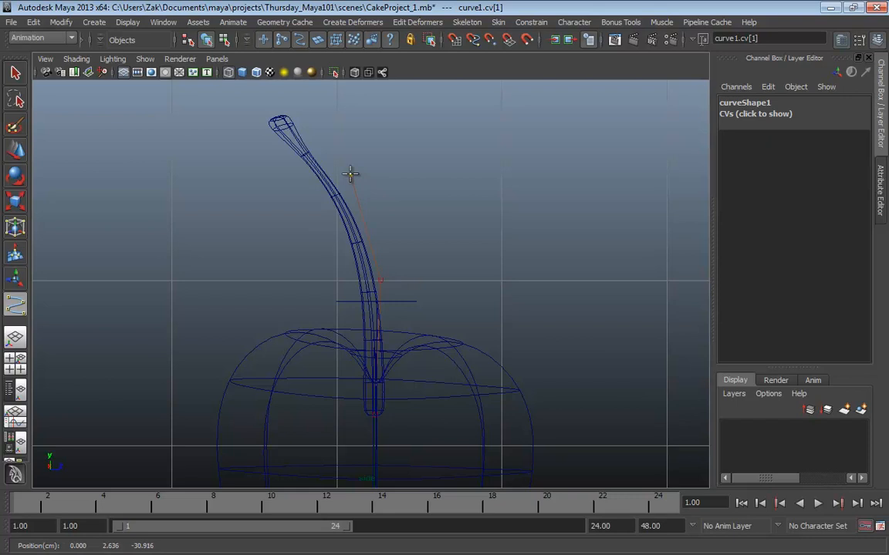
pyautogui.click(278, 119)
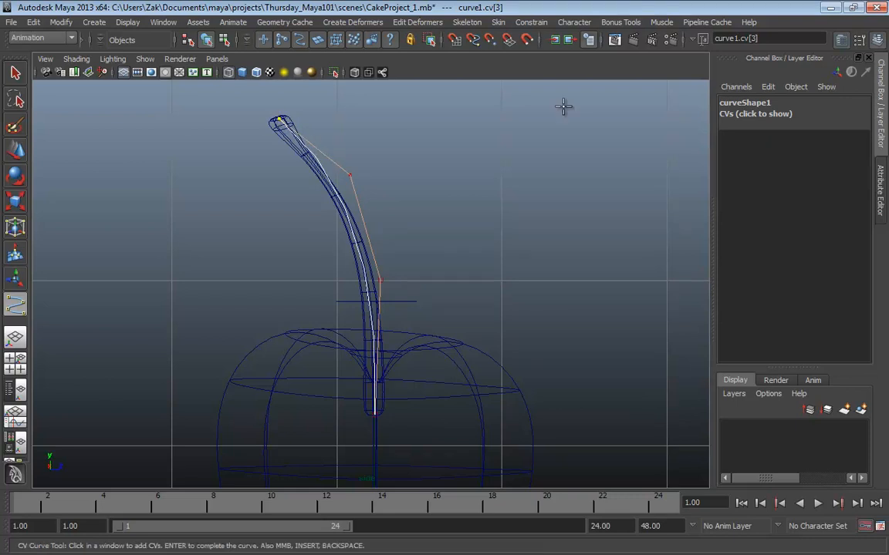
pyautogui.press('Return')
pyautogui.press('w')
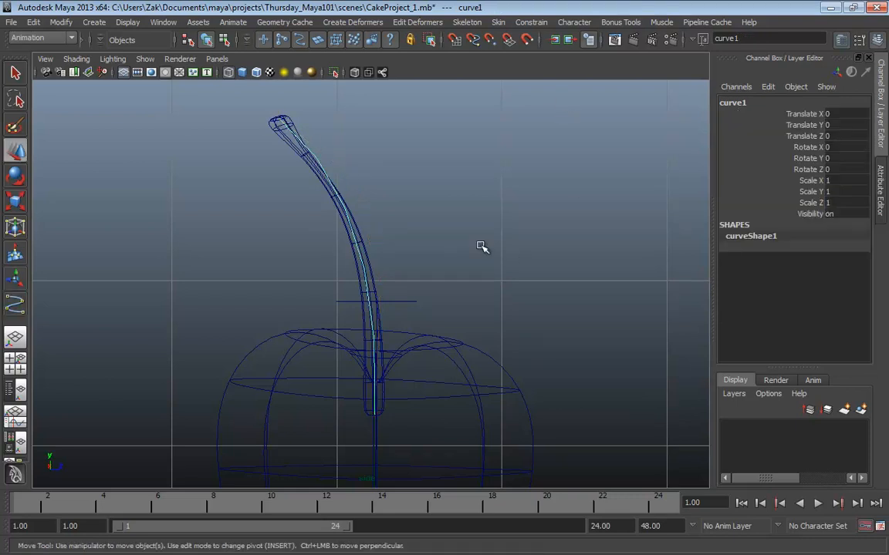
pyautogui.click(387, 174)
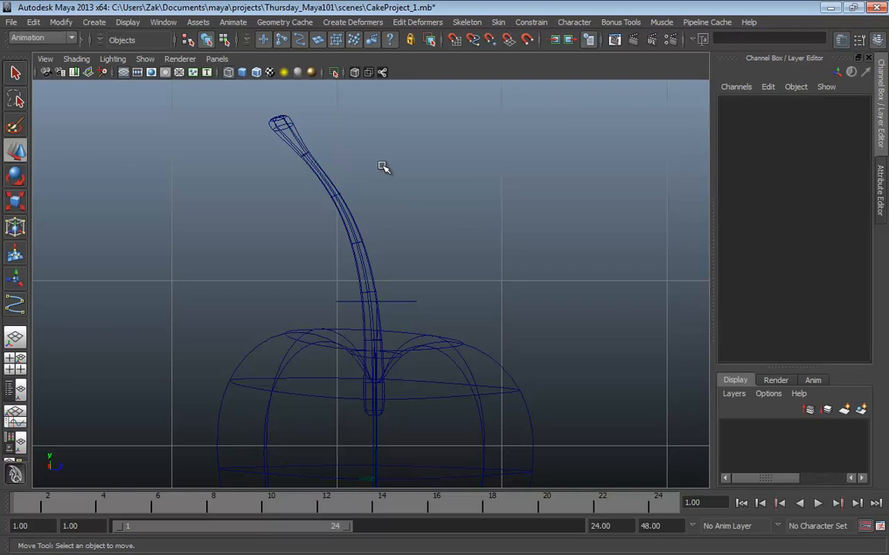
# Draw a CV curve with four control points inside the stem, from near its base to about two-thirds of its height
pyautogui.press('y')
pyautogui.click(377, 403)
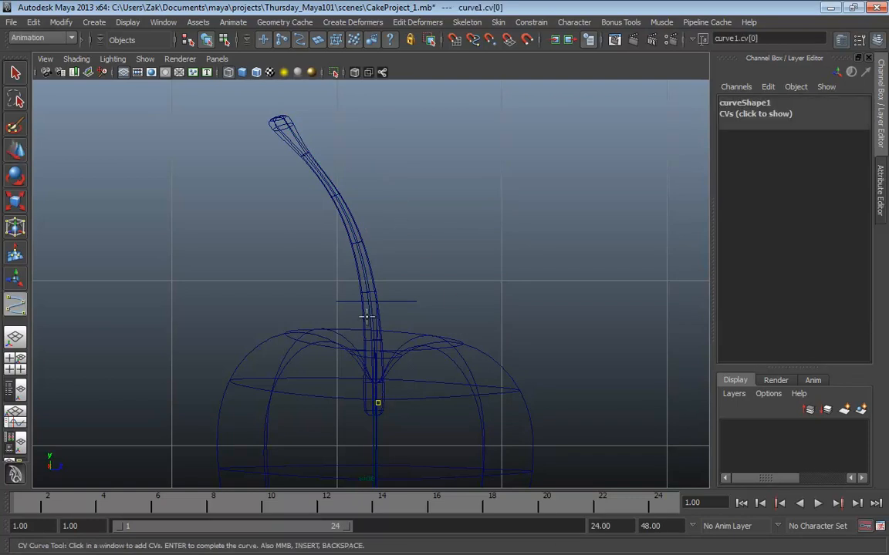
pyautogui.click(373, 313)
pyautogui.click(361, 259)
pyautogui.click(340, 209)
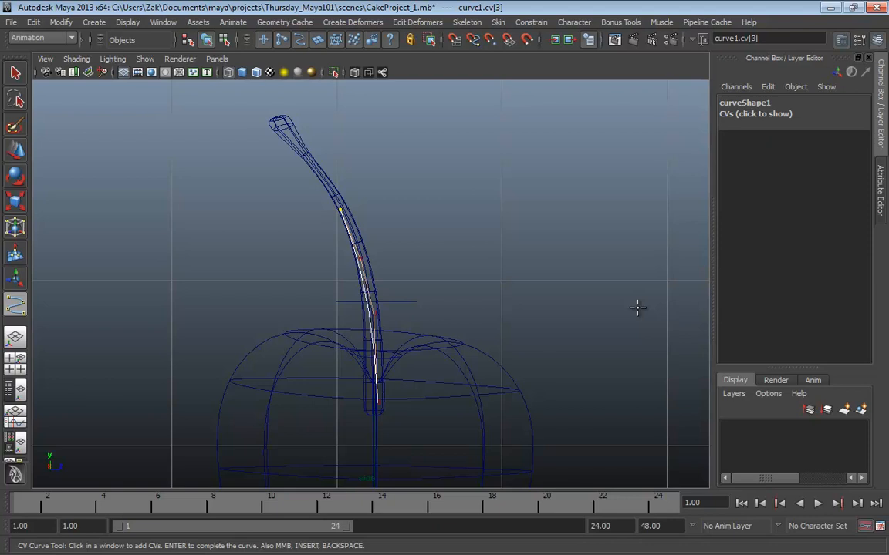
pyautogui.press('w')
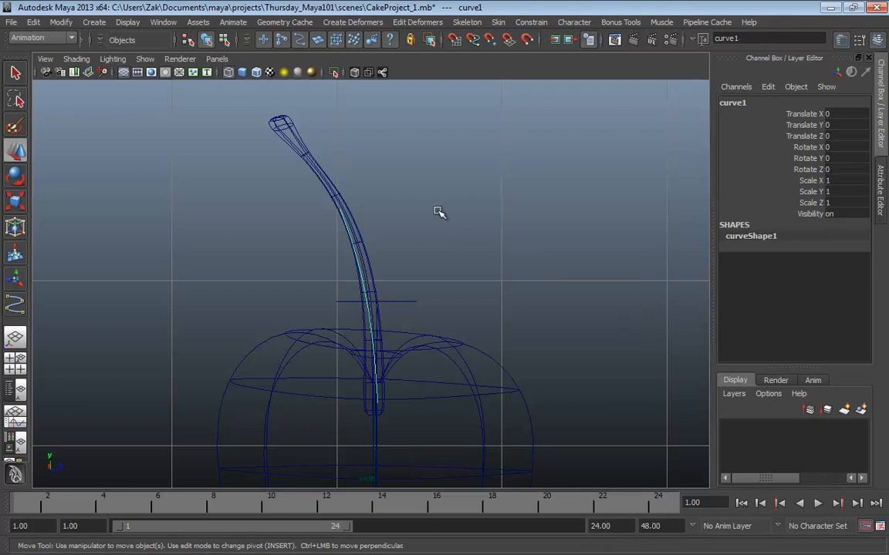
# Switch the new stem curve to control vertex selection
pyautogui.rightClick(466, 200)
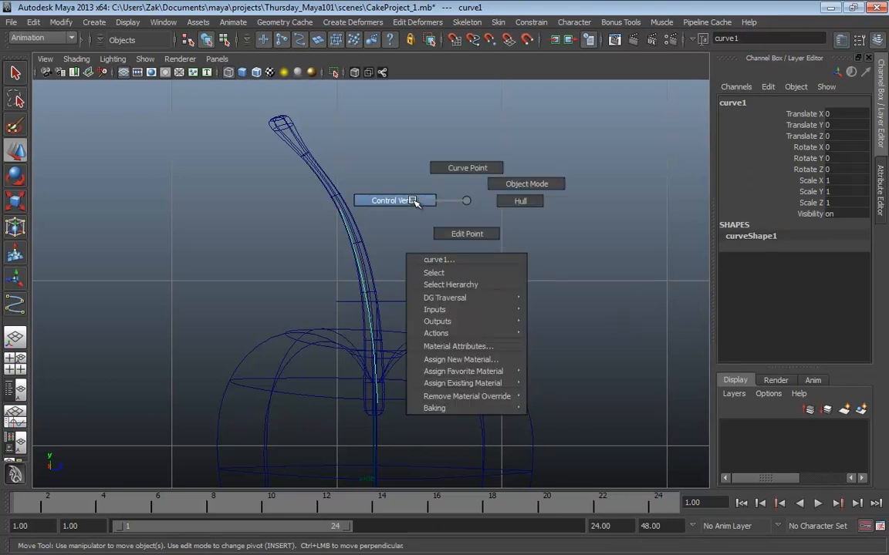
# Move the curve's top control vertex to the cherry stem's tip and shift its middle control vertices so the curve bends with the stem
pyautogui.click(390, 201)
pyautogui.click(341, 202)
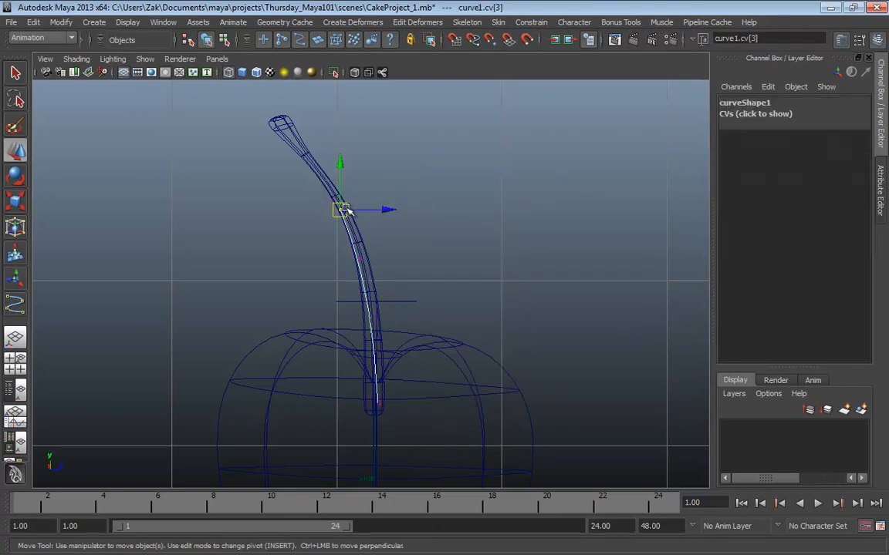
pyautogui.moveTo(341, 204); pyautogui.dragTo(277, 122)
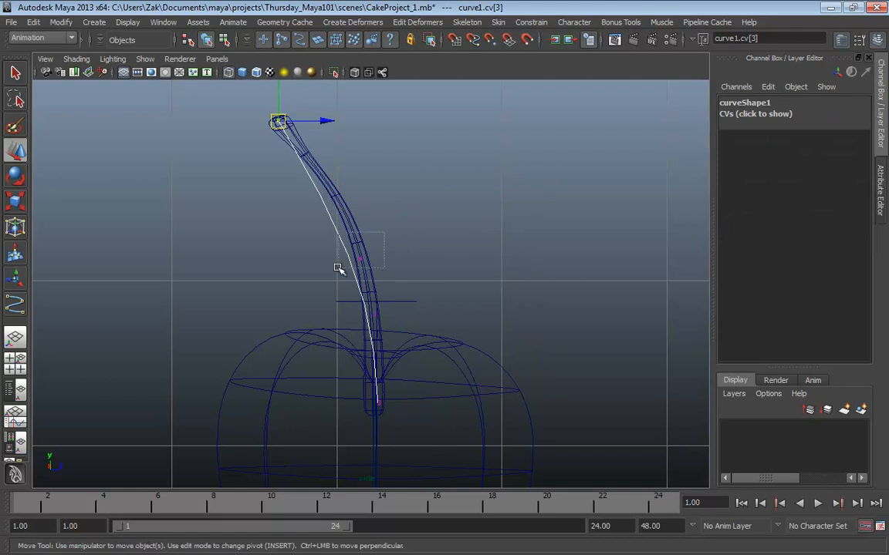
pyautogui.click(367, 248)
pyautogui.moveTo(367, 248); pyautogui.dragTo(372, 199)
pyautogui.moveTo(405, 298); pyautogui.dragTo(381, 302)
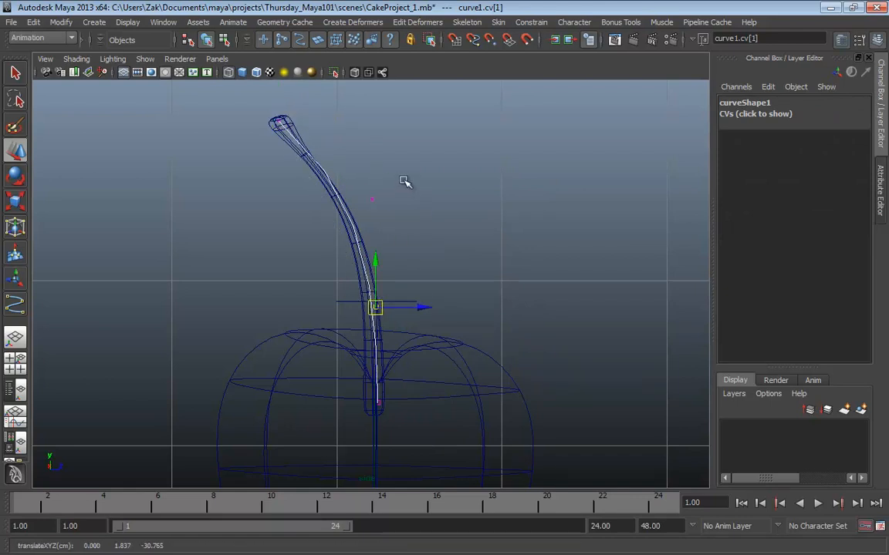
pyautogui.moveTo(405, 179); pyautogui.dragTo(358, 218)
pyautogui.moveTo(420, 199); pyautogui.dragTo(412, 199)
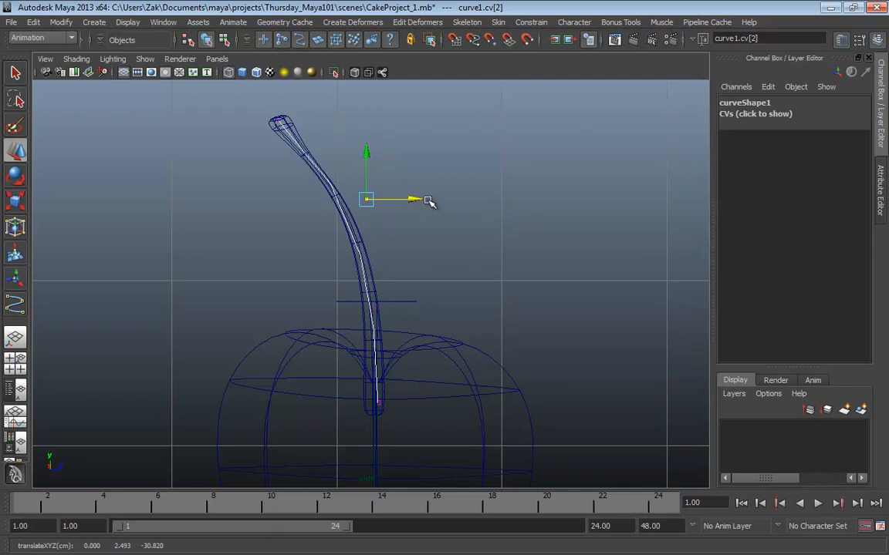
pyautogui.moveTo(417, 200); pyautogui.dragTo(409, 199)
# Fine-tune the curve's two middle control vertices to centre it inside the stem, and return to object mode
pyautogui.moveTo(315, 107); pyautogui.dragTo(264, 132)
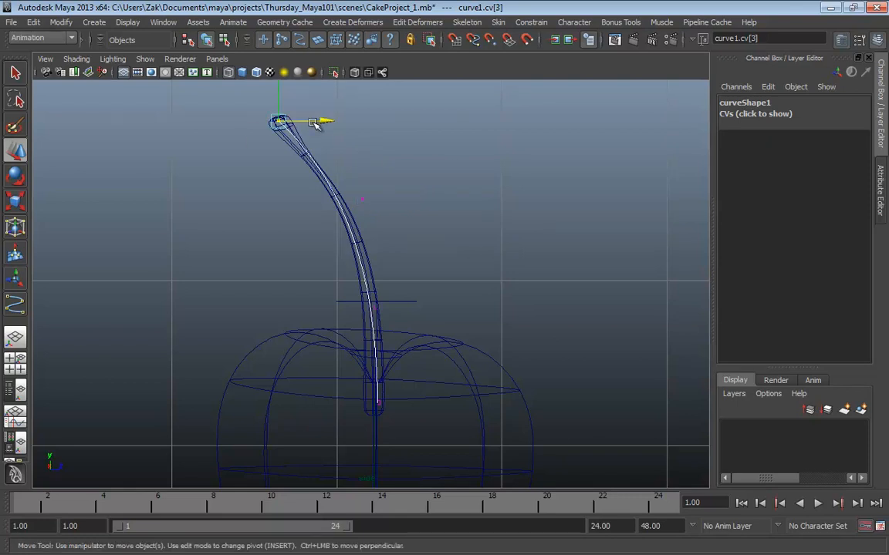
pyautogui.moveTo(405, 284); pyautogui.dragTo(341, 338)
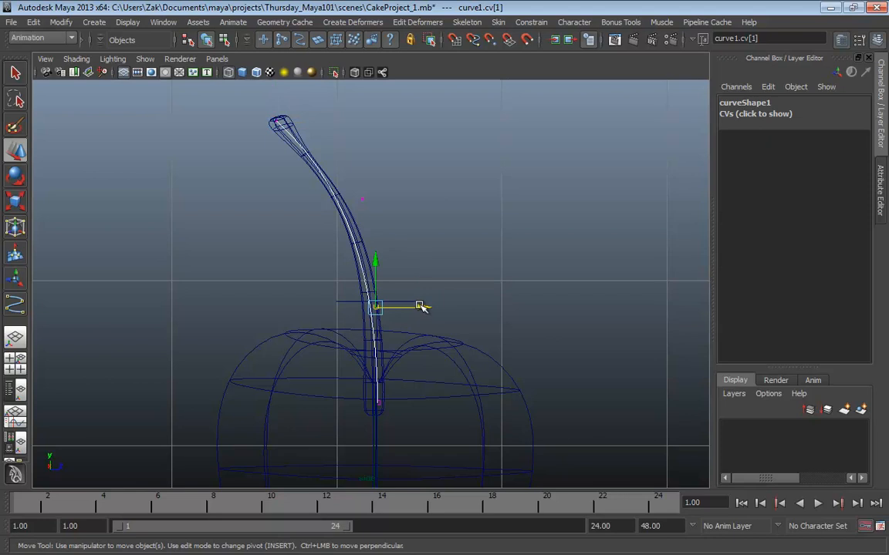
pyautogui.moveTo(376, 260); pyautogui.dragTo(376, 270)
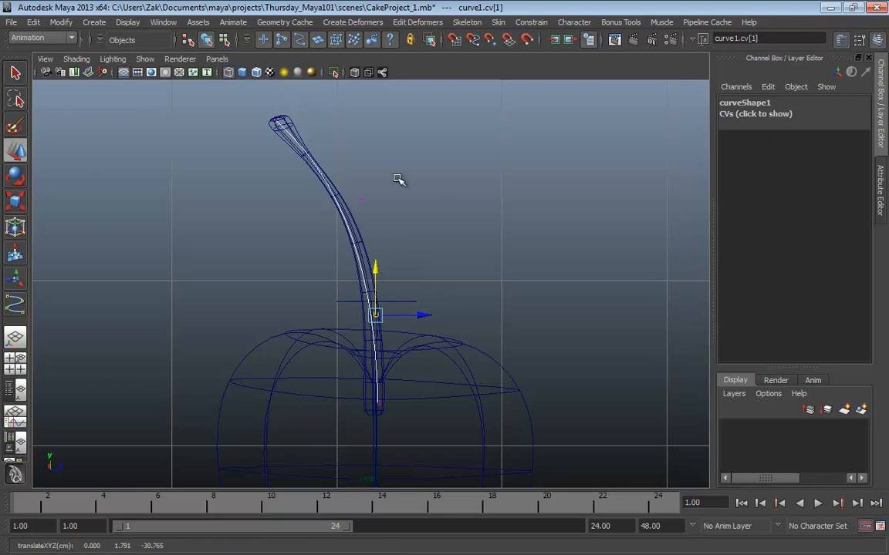
pyautogui.click(361, 202)
pyautogui.click(379, 315)
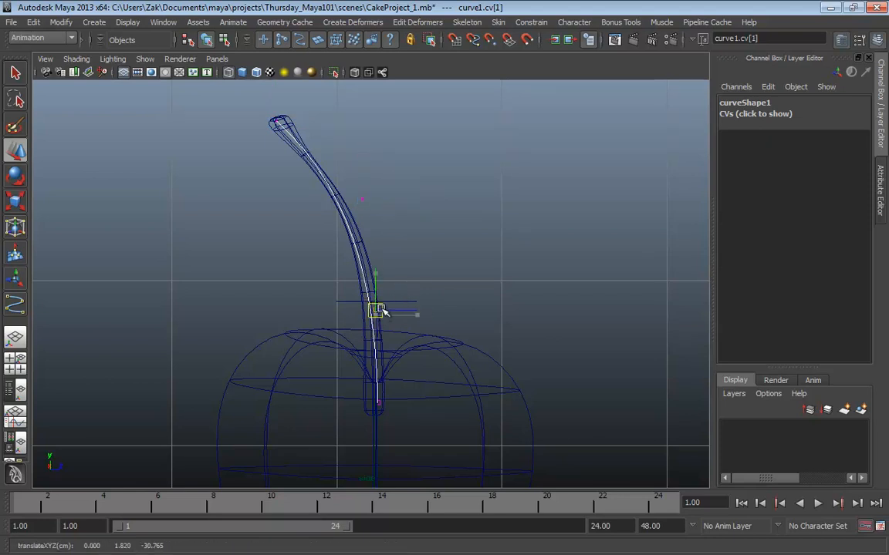
pyautogui.click(362, 200)
pyautogui.moveTo(364, 199); pyautogui.dragTo(366, 200)
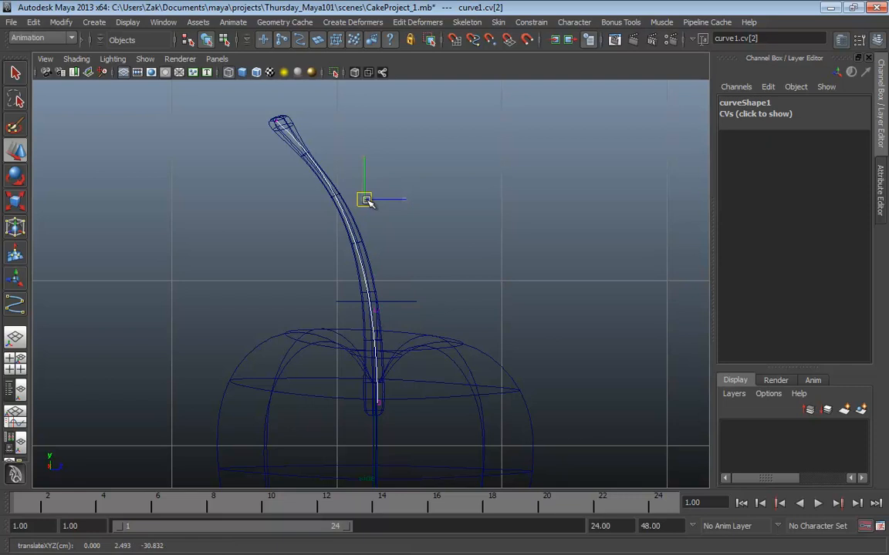
pyautogui.moveTo(364, 156); pyautogui.dragTo(364, 163)
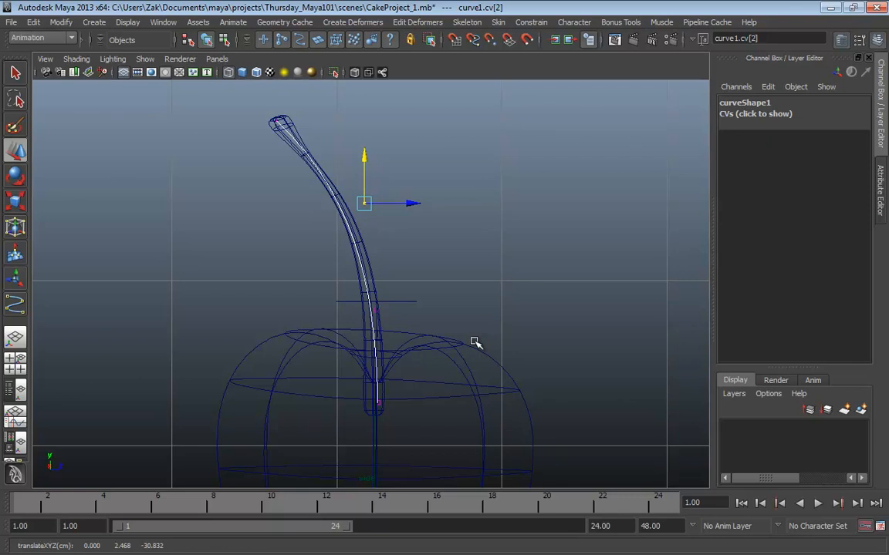
pyautogui.press('F8')
pyautogui.press('F8')
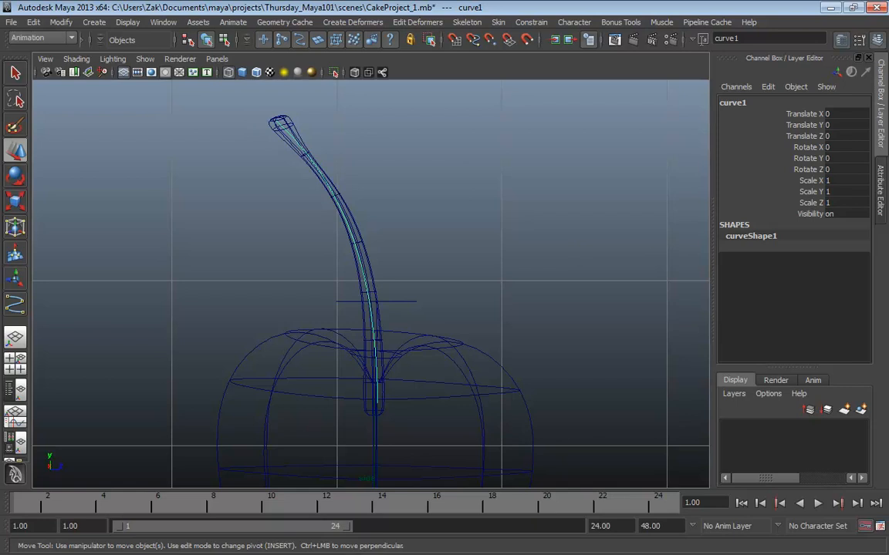
# Examine up close how well the curve follows the cherry stem, selecting the stem and the curve in turn
pyautogui.click(429, 207)
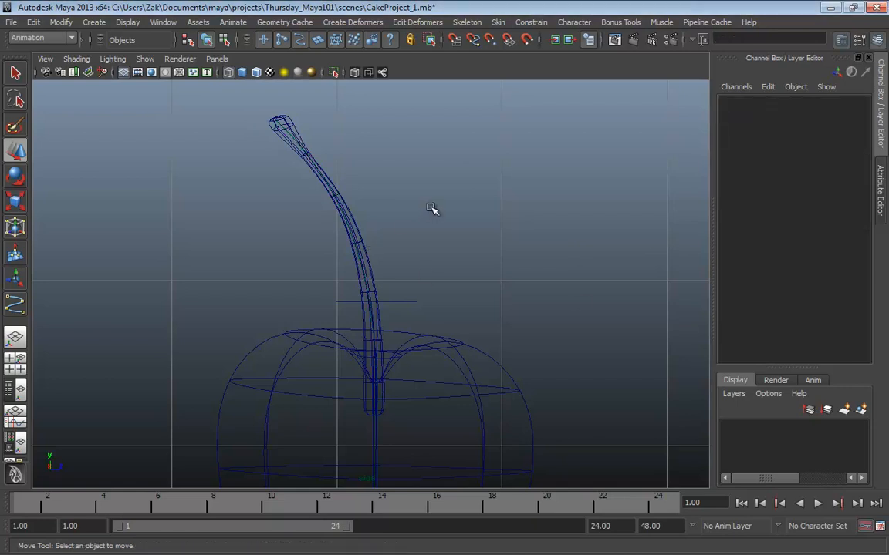
pyautogui.click(347, 218)
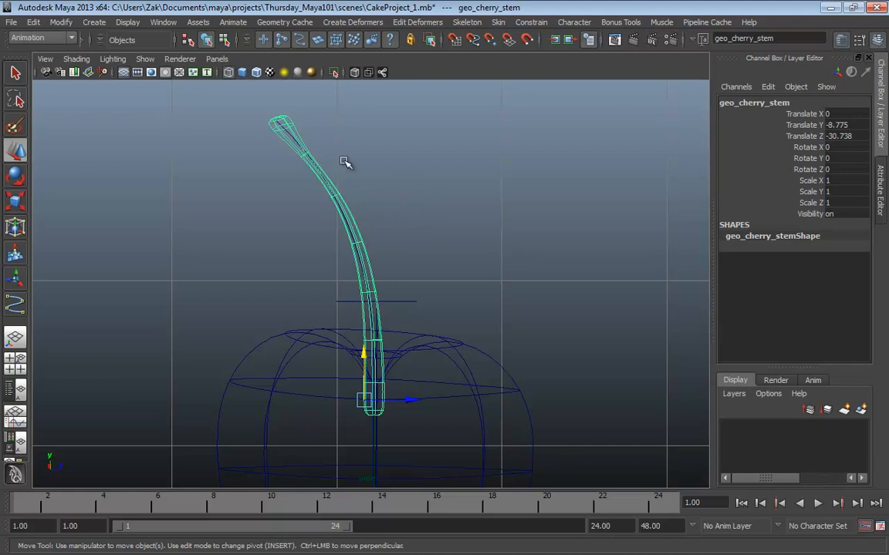
pyautogui.keyDown('alt'); pyautogui.moveTo(336, 149); pyautogui.dragTo(343, 206, button='middle'); pyautogui.keyUp('alt')
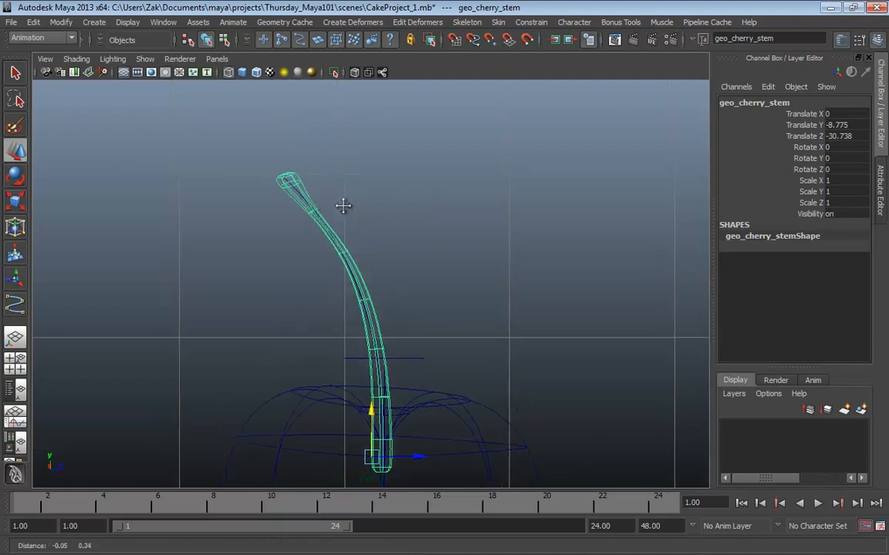
pyautogui.keyDown('alt'); pyautogui.moveTo(344, 205); pyautogui.dragTo(414, 213, button='right'); pyautogui.keyUp('alt')
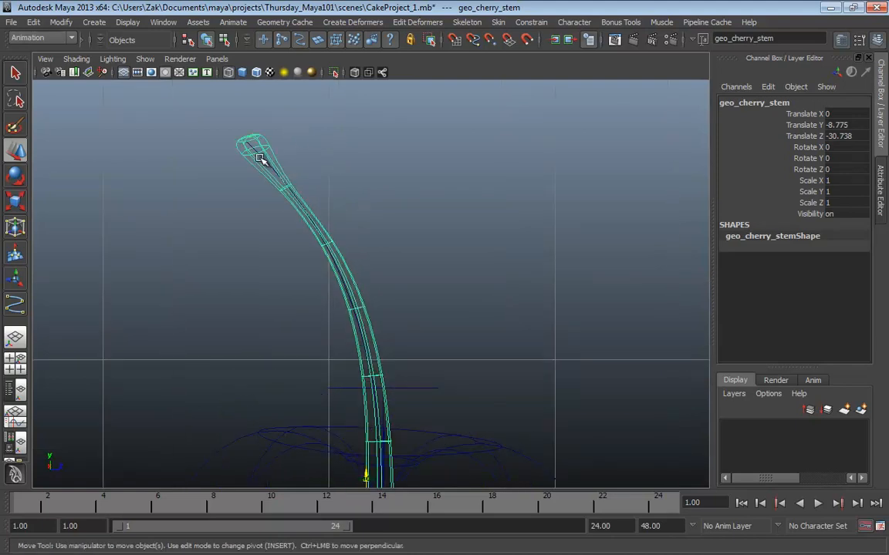
pyautogui.click(280, 131)
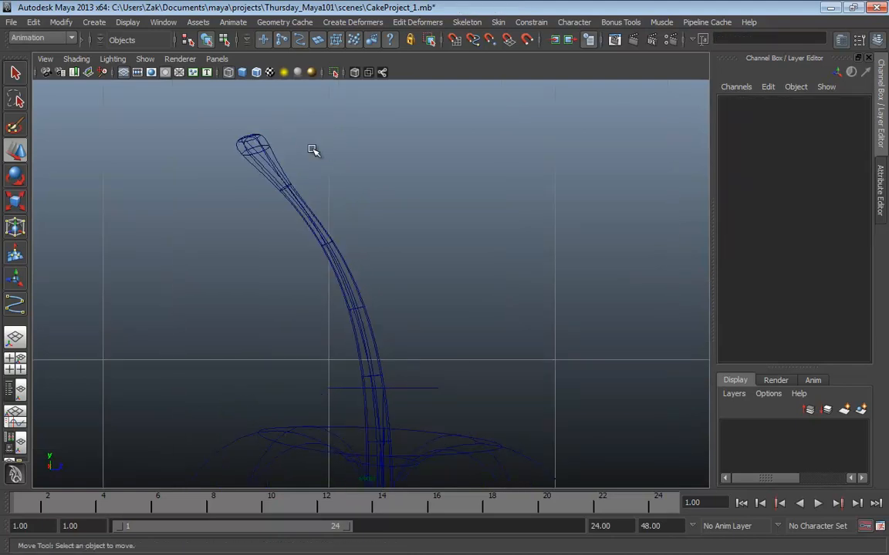
pyautogui.click(270, 157)
pyautogui.keyDown('shift'); pyautogui.moveTo(351, 163); pyautogui.dragTo(177, 222); pyautogui.keyUp('shift')
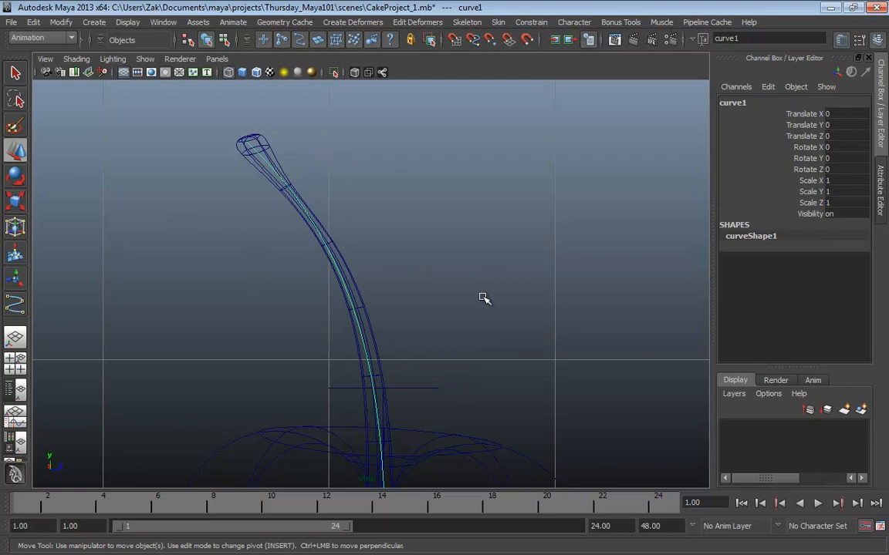
pyautogui.keyDown('alt'); pyautogui.moveTo(488, 297); pyautogui.dragTo(464, 240, button='middle'); pyautogui.keyUp('alt')
pyautogui.keyDown('alt'); pyautogui.moveTo(464, 239); pyautogui.dragTo(432, 242, button='right'); pyautogui.keyUp('alt')
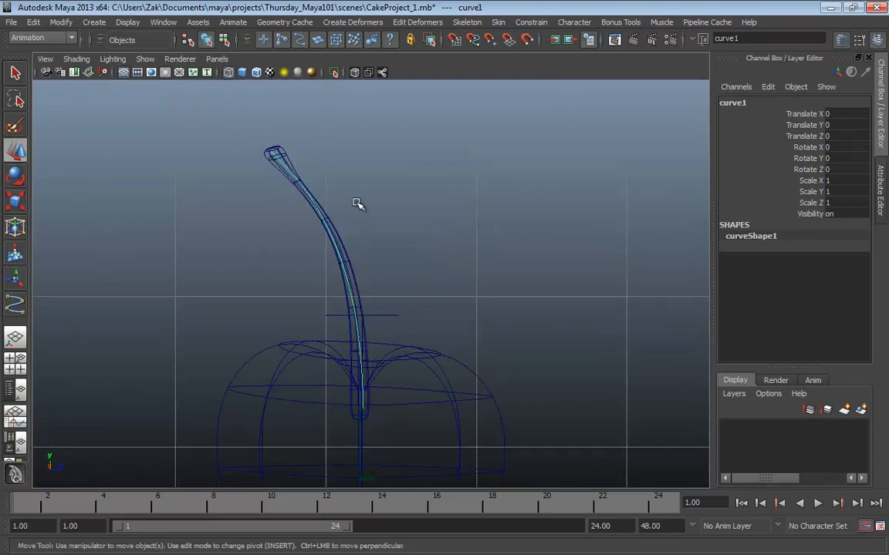
pyautogui.click(331, 223)
pyautogui.click(291, 243)
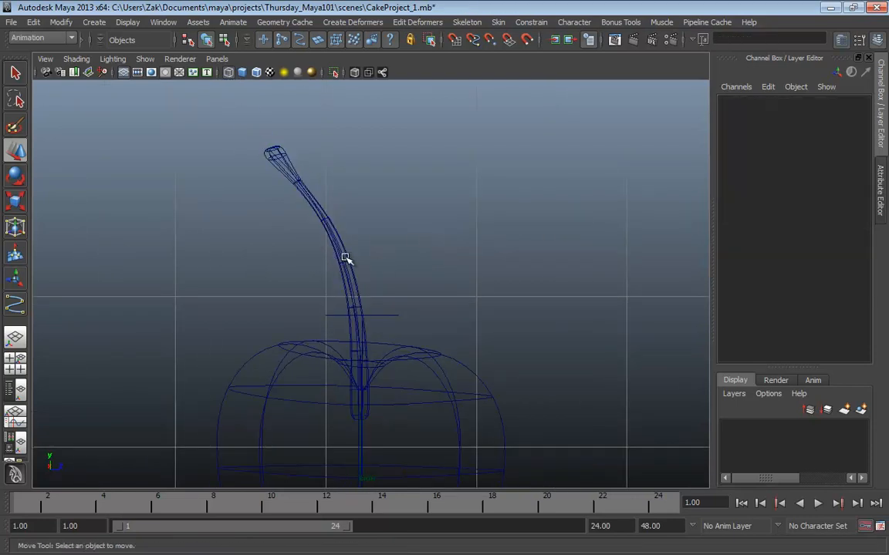
pyautogui.click(339, 242)
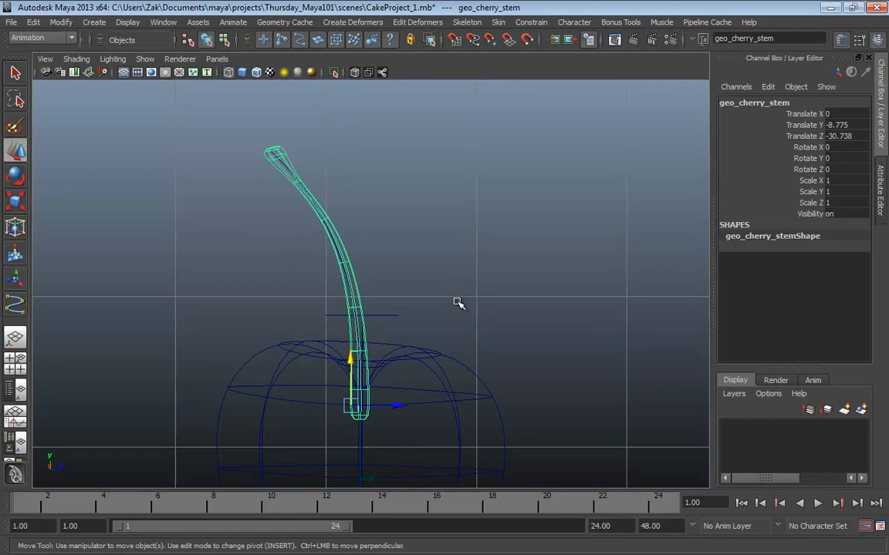
# Center the pivot of the curve running inside the cherry stem
pyautogui.moveTo(470, 210); pyautogui.dragTo(183, 282)
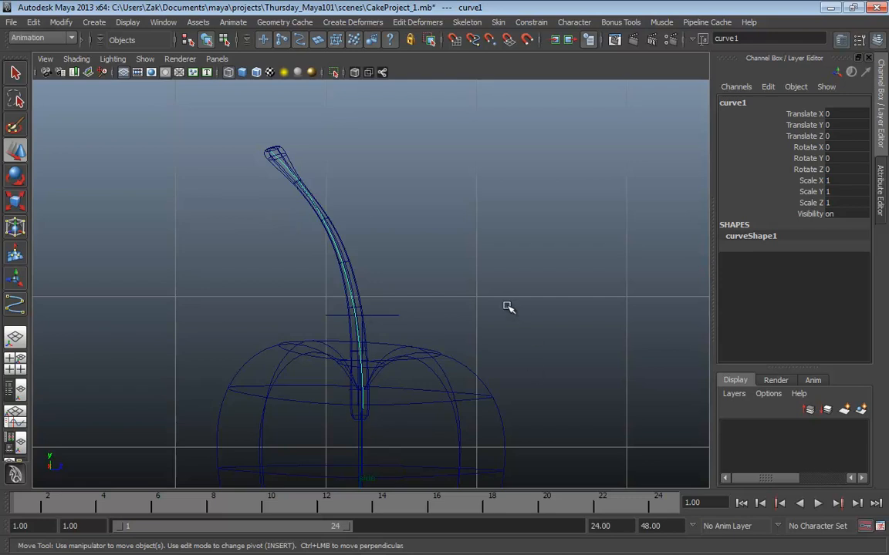
pyautogui.keyDown('alt'); pyautogui.moveTo(508, 305); pyautogui.dragTo(432, 308, button='right'); pyautogui.keyUp('alt')
pyautogui.keyDown('alt'); pyautogui.moveTo(432, 309); pyautogui.dragTo(191, 293, button='middle'); pyautogui.keyUp('alt')
pyautogui.keyDown('alt'); pyautogui.moveTo(476, 299); pyautogui.dragTo(436, 301, button='right'); pyautogui.keyUp('alt')
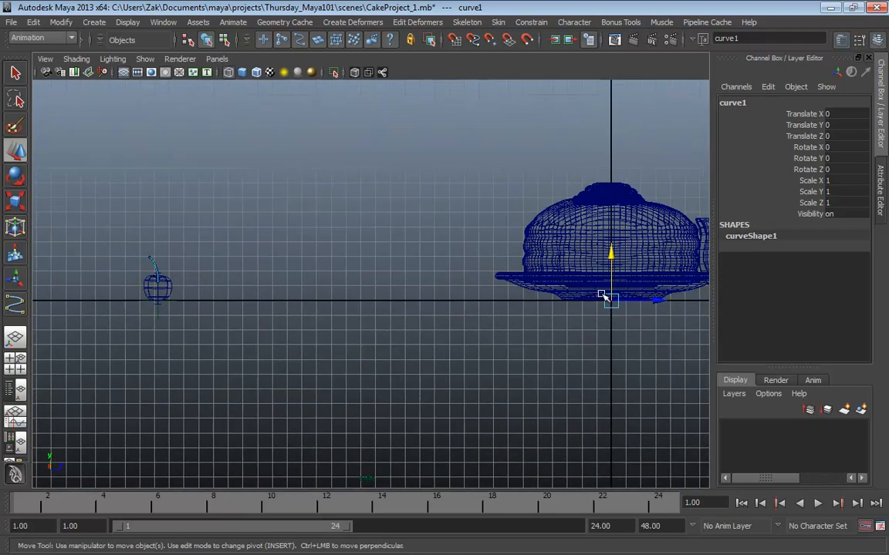
pyautogui.keyDown('alt'); pyautogui.moveTo(254, 282); pyautogui.dragTo(523, 301, button='middle'); pyautogui.keyUp('alt')
pyautogui.press('f')
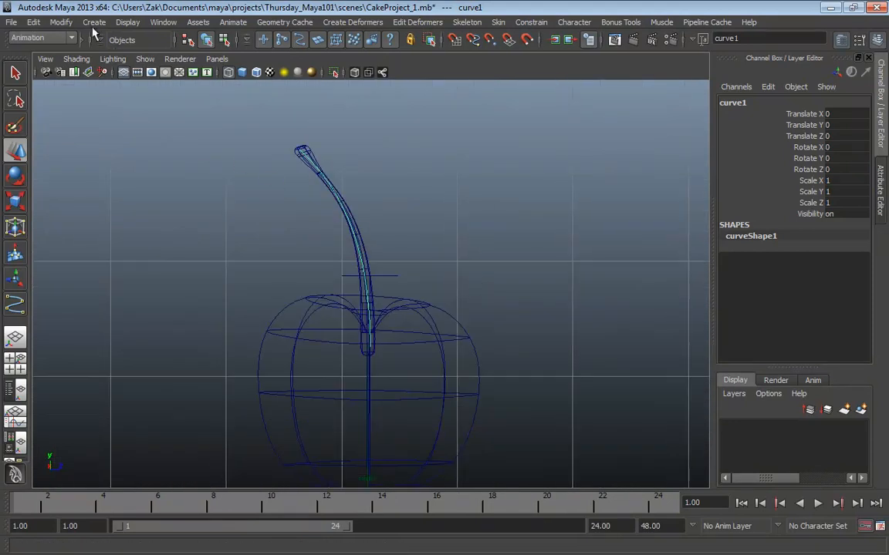
pyautogui.click(61, 23)
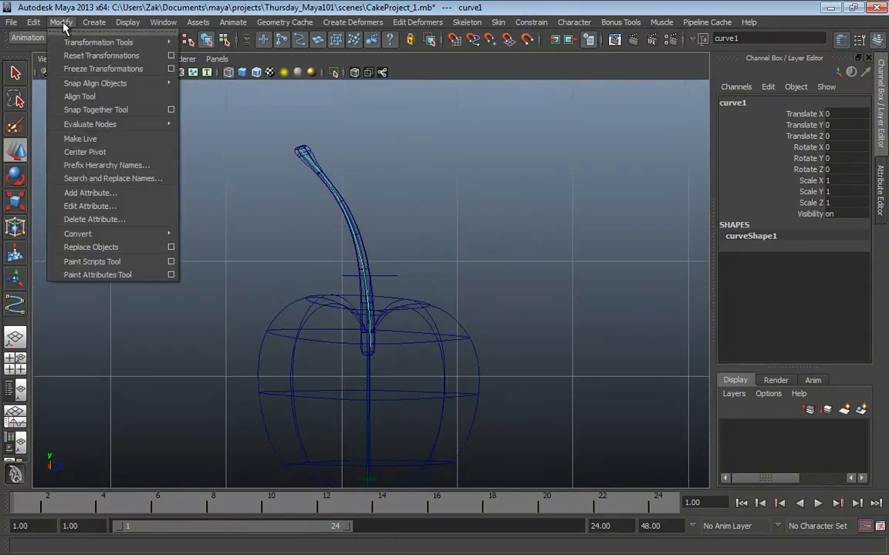
pyautogui.click(106, 154)
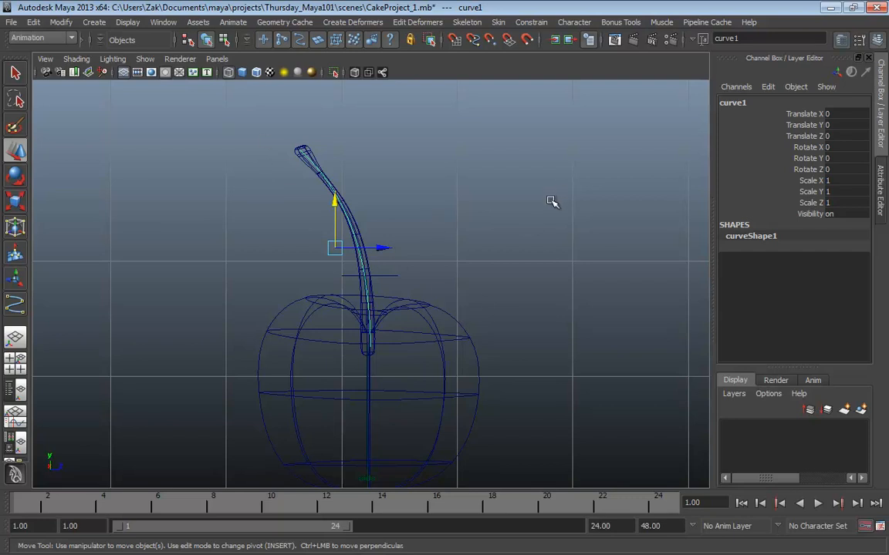
# Create a Point On Curve deformer from a curve point at the curve's top end, at the stem's tip
pyautogui.rightClick(523, 190)
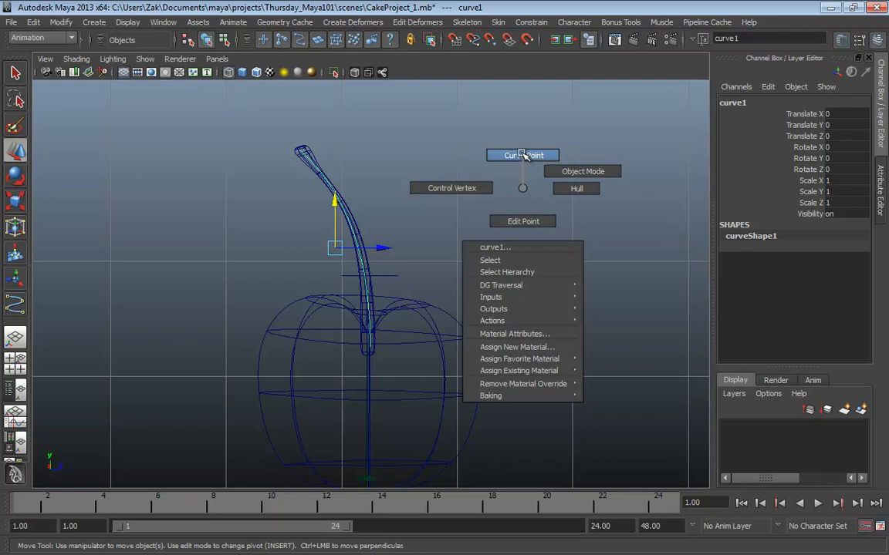
pyautogui.click(523, 155)
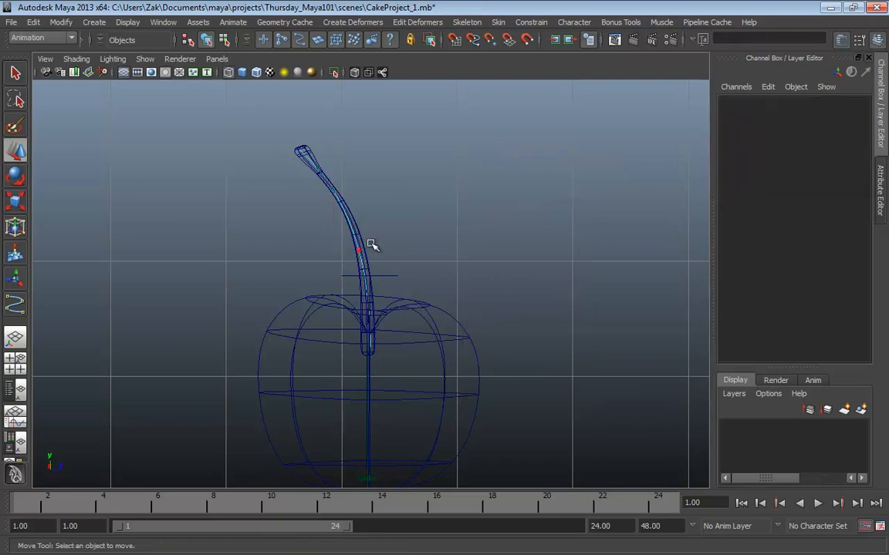
pyautogui.moveTo(367, 149); pyautogui.dragTo(330, 125)
pyautogui.moveTo(250, 90); pyautogui.dragTo(250, 90)
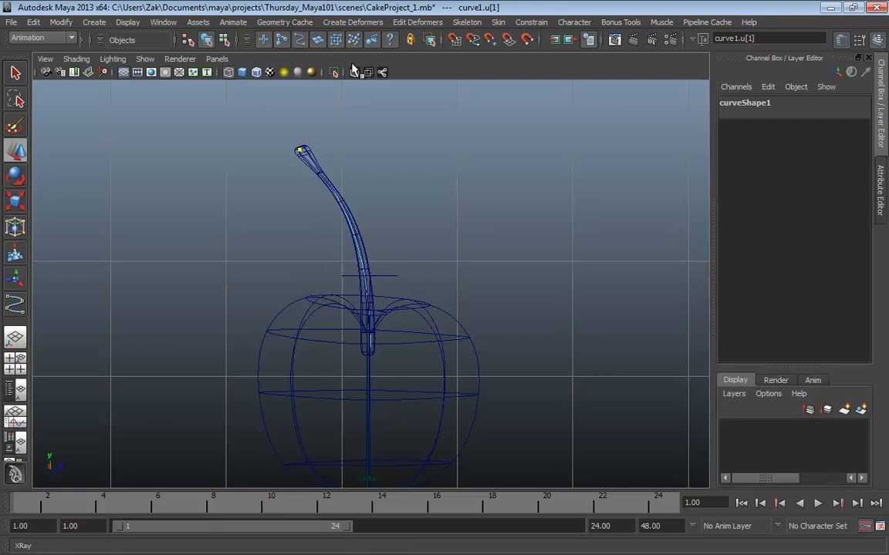
pyautogui.click(347, 23)
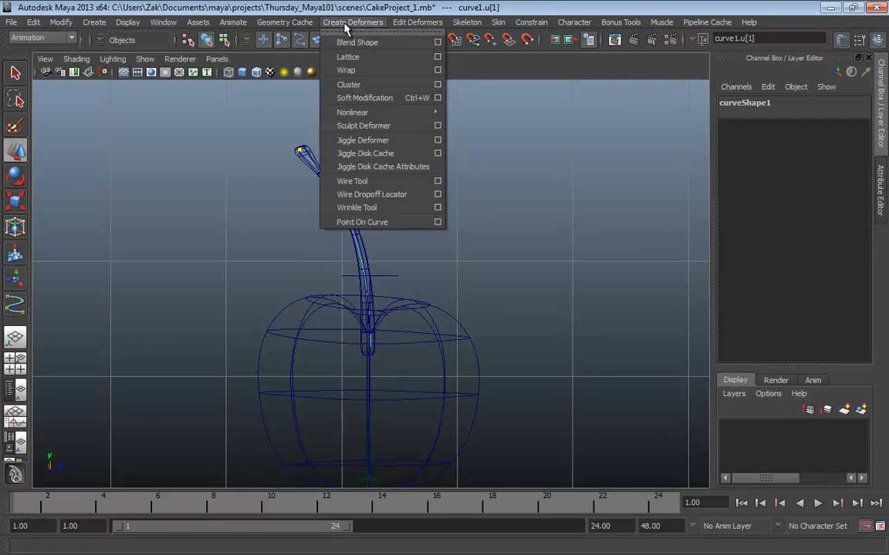
pyautogui.click(398, 223)
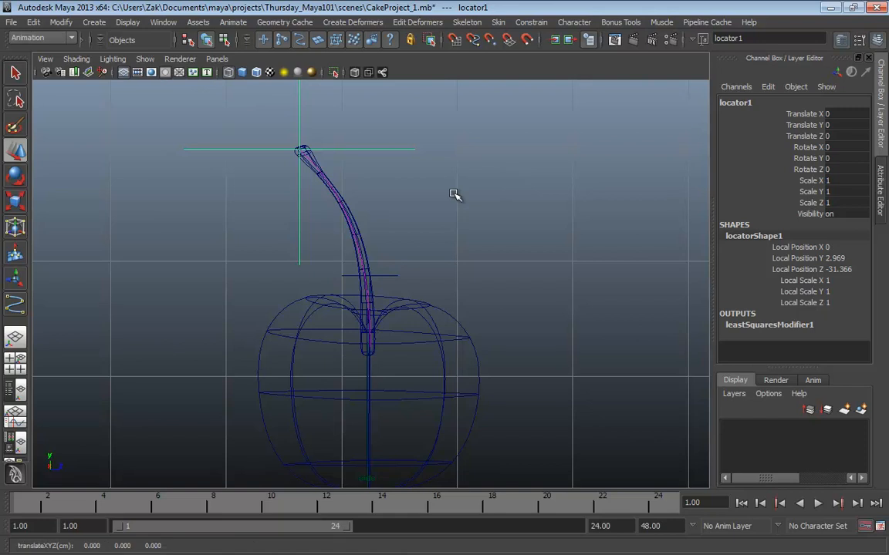
pyautogui.press('F8')
pyautogui.press('F8')
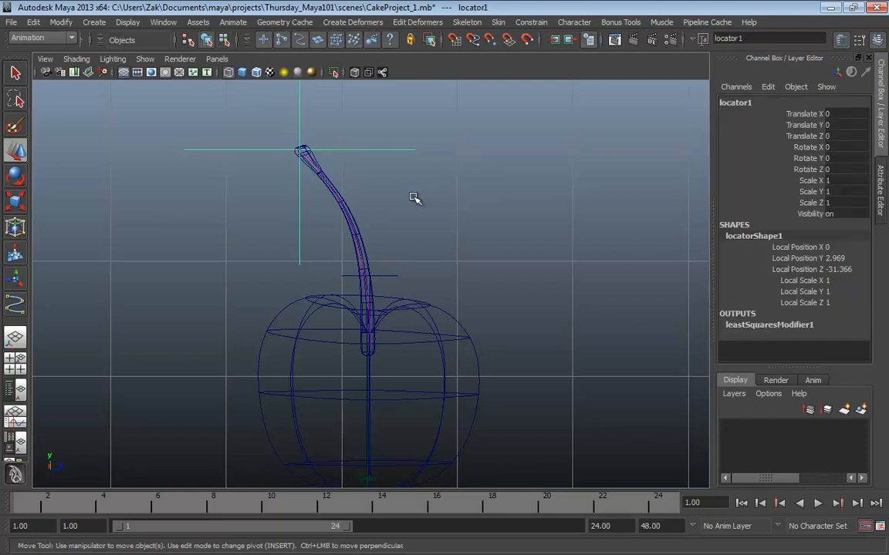
# Undo the Point On Curve deformer and the curve point selection
pyautogui.hotkey('ctrl', 'z')
pyautogui.hotkey('ctrl', 'z')
pyautogui.hotkey('ctrl', 'z')
pyautogui.hotkey('ctrl', 'z')
pyautogui.hotkey('ctrl', 'z')
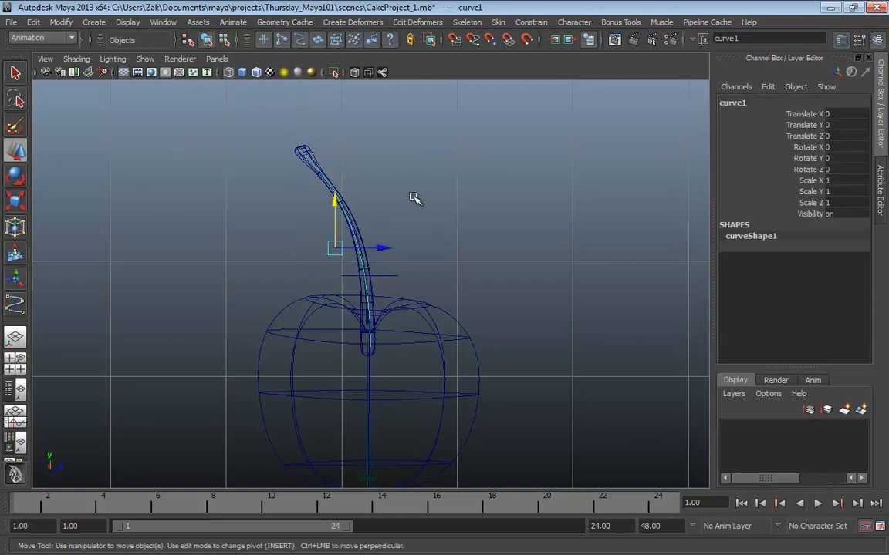
pyautogui.hotkey('ctrl', 'z')
pyautogui.hotkey('ctrl', 'z')
pyautogui.rightClick(457, 196)
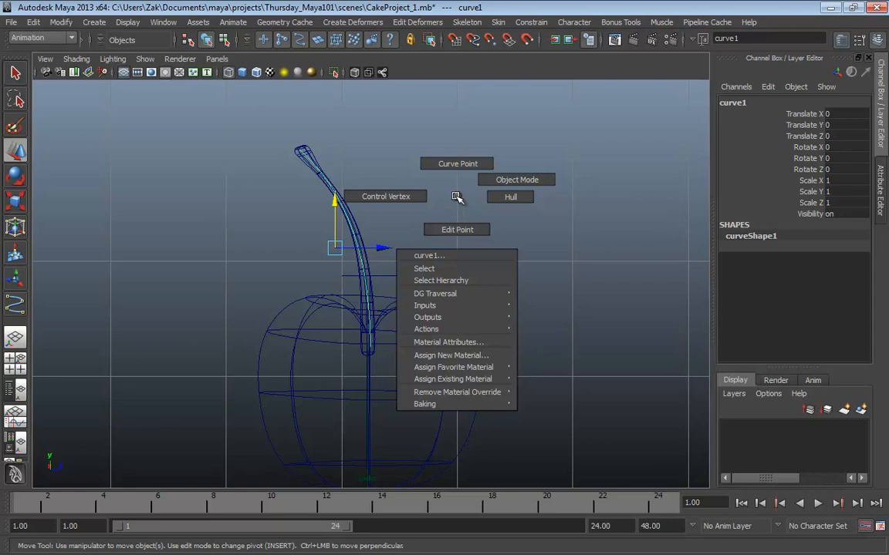
pyautogui.click(358, 231)
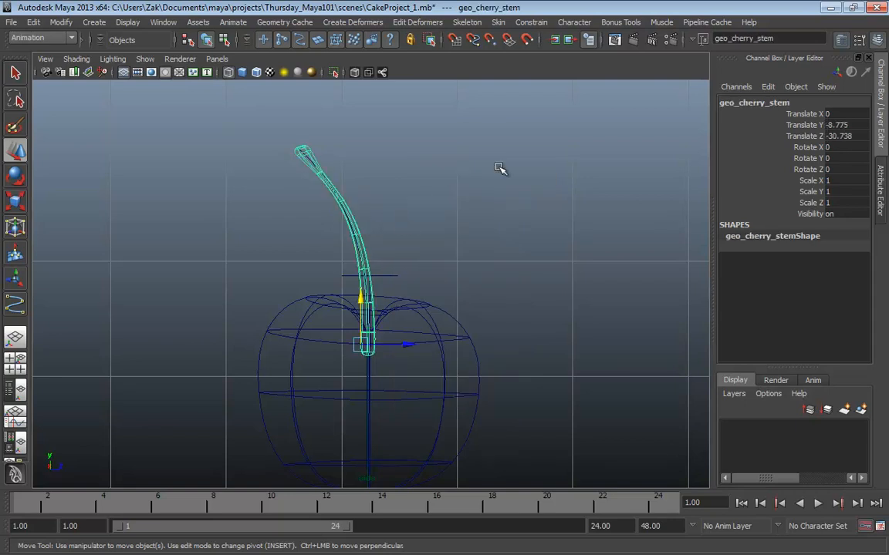
pyautogui.rightClick(480, 192)
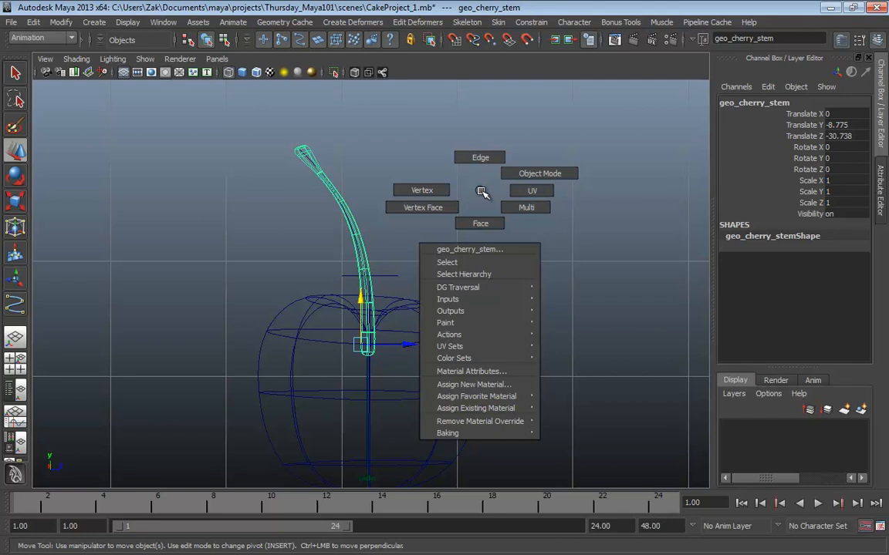
pyautogui.moveTo(481, 192); pyautogui.dragTo(476, 192, button='right')
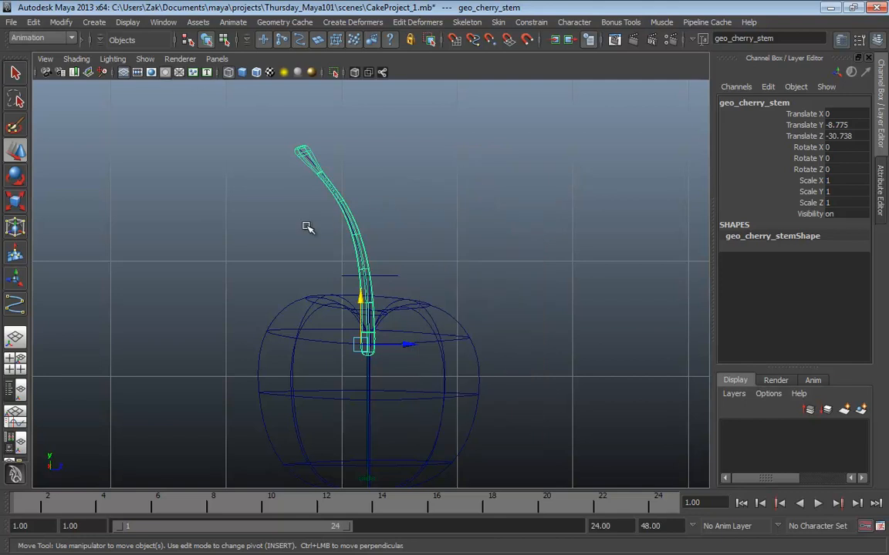
pyautogui.moveTo(353, 224); pyautogui.dragTo(410, 192, button='right')
pyautogui.click(485, 163)
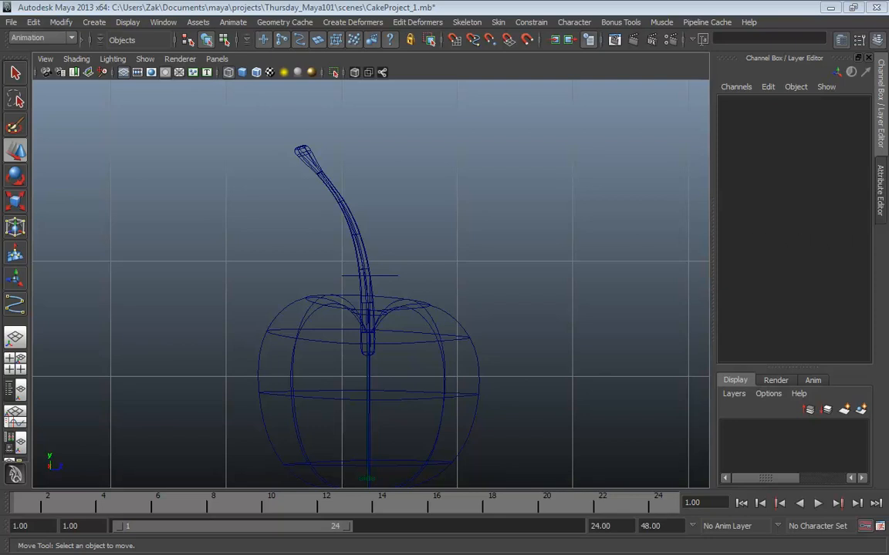
pyautogui.moveTo(887, 2); pyautogui.dragTo(574, 21)
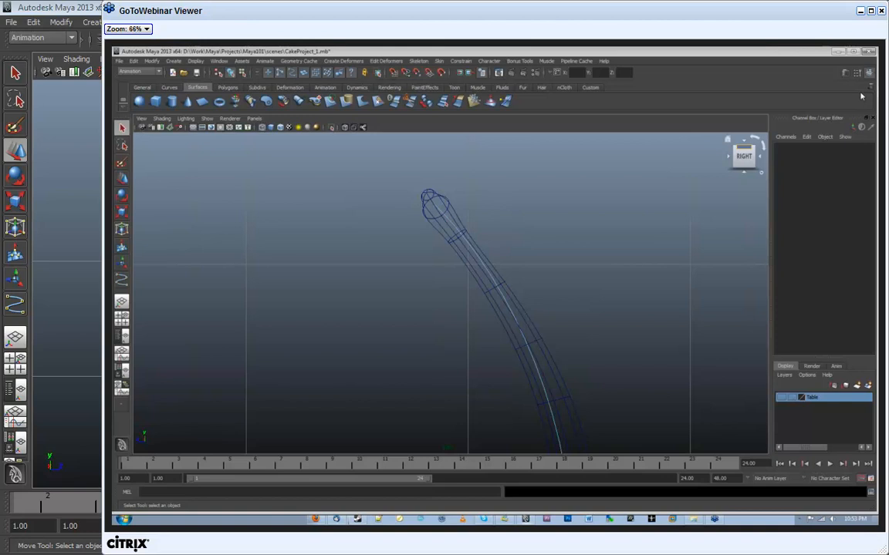
pyautogui.hotkey('alt', 'Tab')
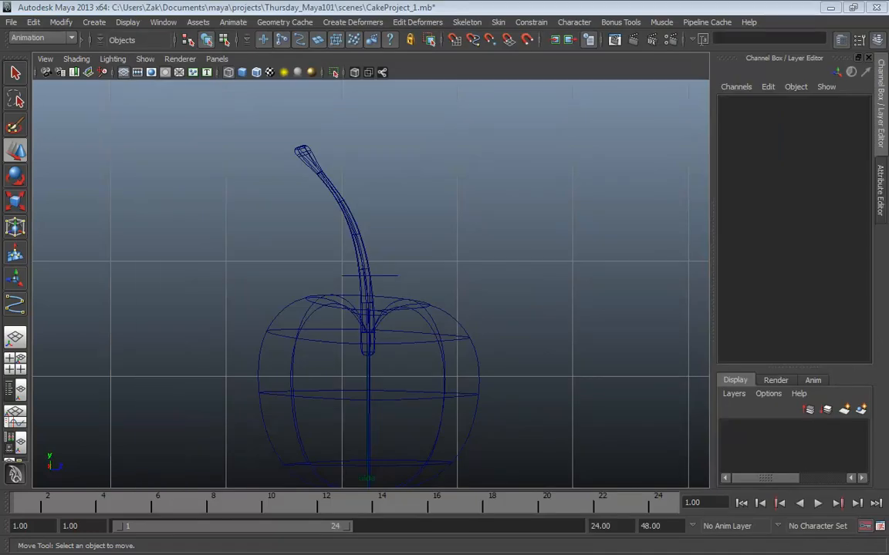
# Create a Point On Curve deformer from a curve point at the top end of the stem's inner curve
pyautogui.click(339, 200)
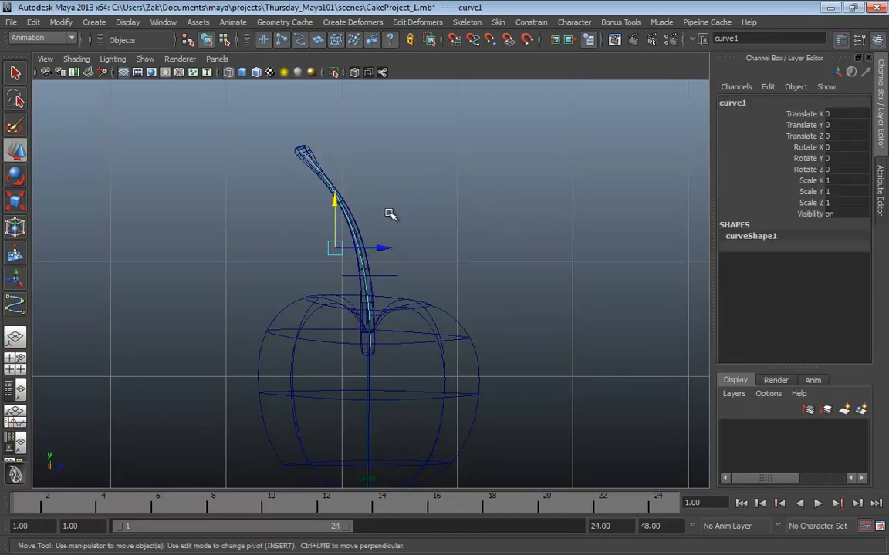
pyautogui.rightClick(524, 189)
pyautogui.moveTo(524, 189); pyautogui.dragTo(526, 168, button='right')
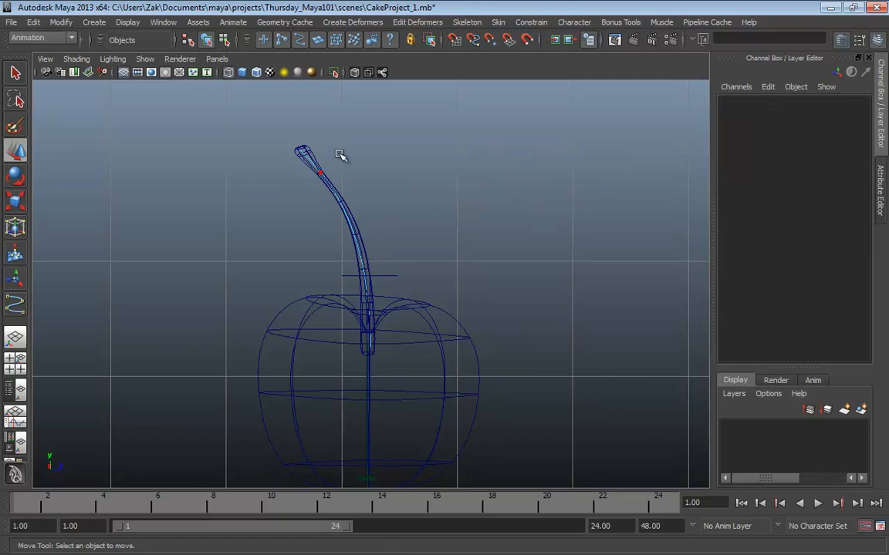
pyautogui.click(302, 150)
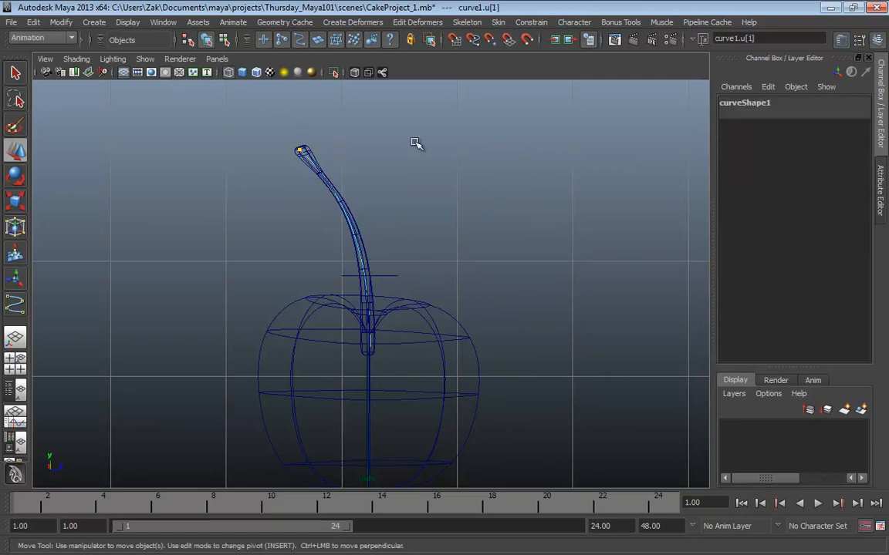
pyautogui.click(348, 23)
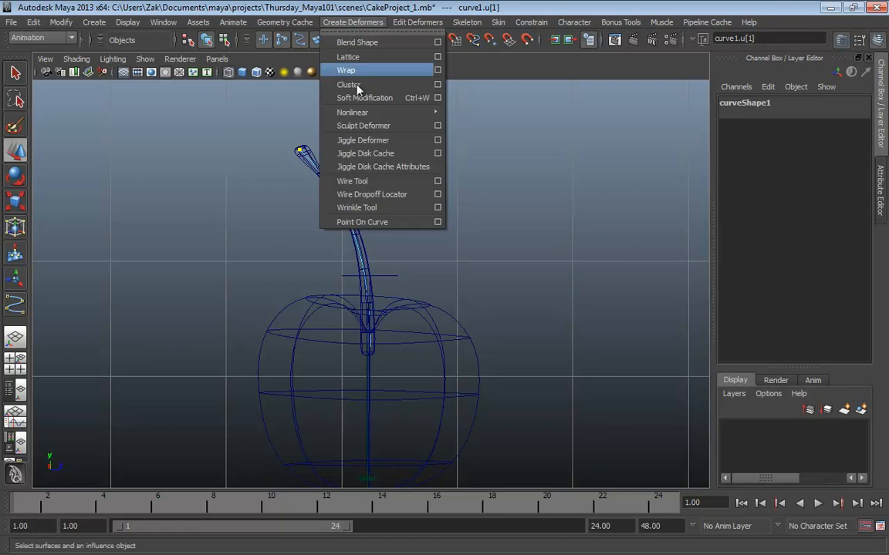
pyautogui.click(362, 222)
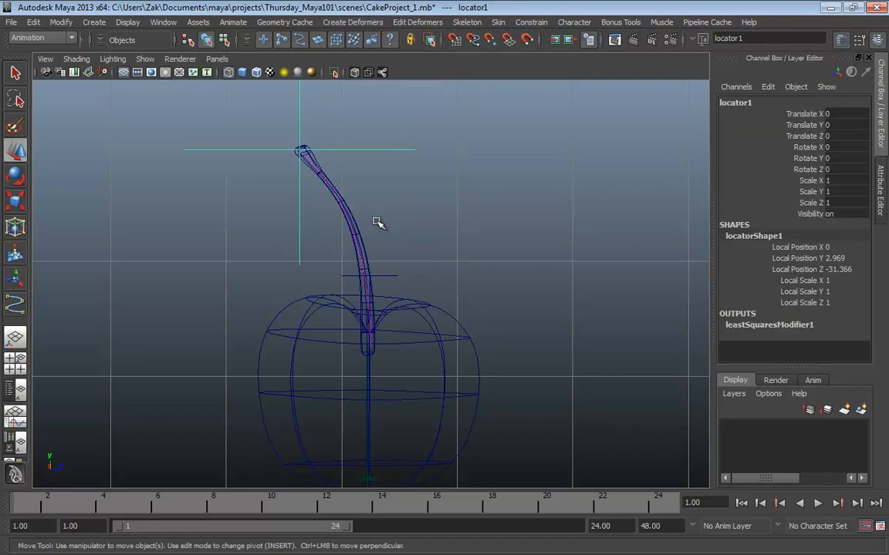
# Center the pivot of the Point On Curve locator at the cherry stem's tip
pyautogui.keyDown('alt'); pyautogui.moveTo(378, 223); pyautogui.dragTo(407, 288, button='middle'); pyautogui.keyUp('alt')
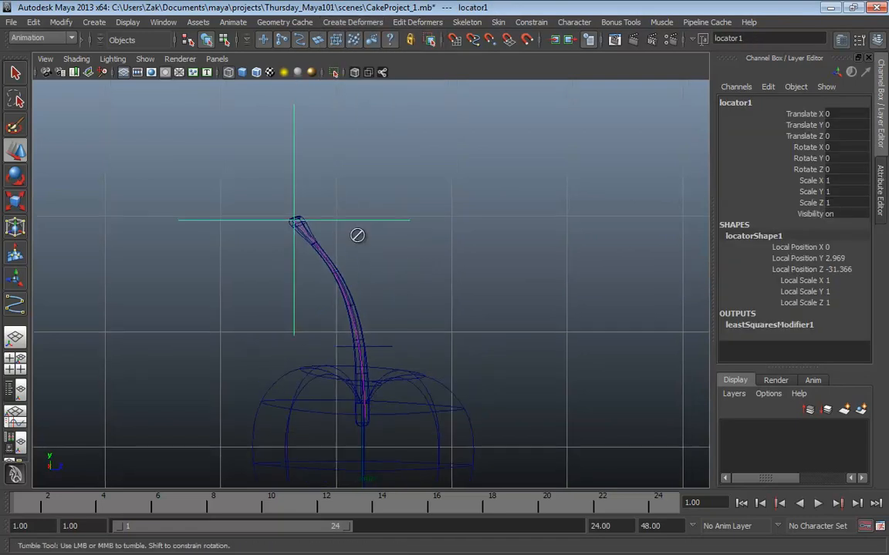
pyautogui.press('w')
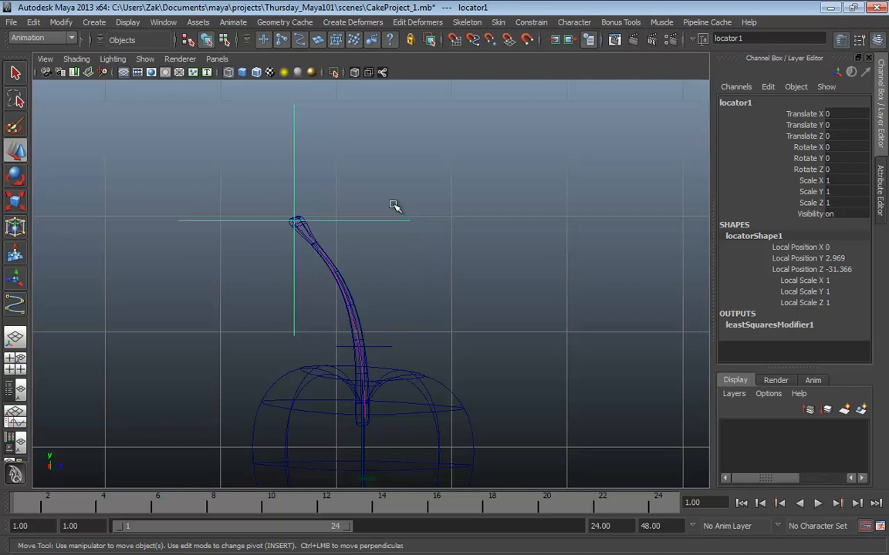
pyautogui.keyDown('alt'); pyautogui.moveTo(519, 251); pyautogui.dragTo(199, 255, button='right'); pyautogui.keyUp('alt')
pyautogui.keyDown('alt'); pyautogui.moveTo(455, 277); pyautogui.dragTo(246, 281, button='right'); pyautogui.keyUp('alt')
pyautogui.keyDown('alt'); pyautogui.moveTo(530, 291); pyautogui.dragTo(490, 291, button='right'); pyautogui.keyUp('alt')
pyautogui.keyDown('alt'); pyautogui.moveTo(490, 291); pyautogui.dragTo(362, 295, button='middle'); pyautogui.keyUp('alt')
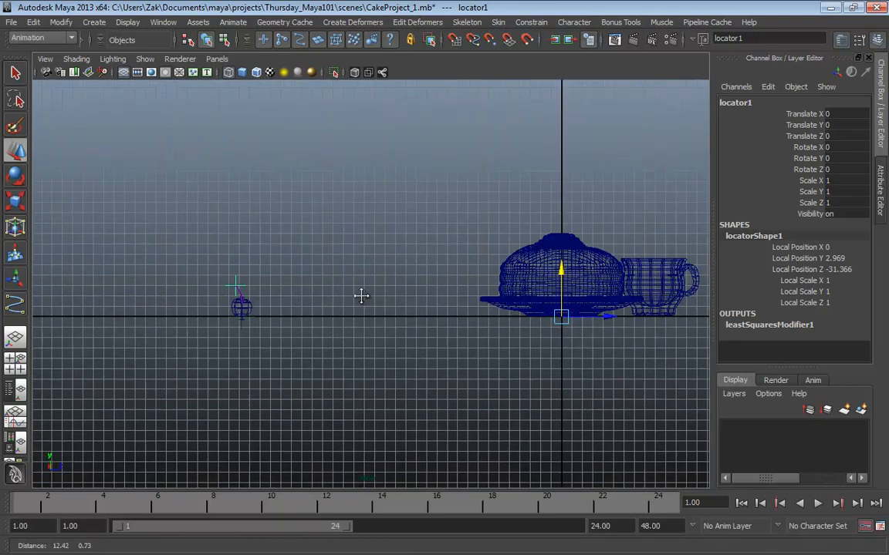
pyautogui.keyDown('alt'); pyautogui.moveTo(365, 296); pyautogui.dragTo(555, 295, button='right'); pyautogui.keyUp('alt')
pyautogui.keyDown('alt'); pyautogui.moveTo(230, 296); pyautogui.dragTo(416, 280, button='middle'); pyautogui.keyUp('alt')
pyautogui.keyDown('alt'); pyautogui.moveTo(417, 280); pyautogui.dragTo(600, 300, button='right'); pyautogui.keyUp('alt')
pyautogui.keyDown('alt'); pyautogui.moveTo(420, 264); pyautogui.dragTo(472, 259, button='middle'); pyautogui.keyUp('alt')
pyautogui.keyDown('alt'); pyautogui.moveTo(473, 259); pyautogui.dragTo(505, 256, button='right'); pyautogui.keyUp('alt')
pyautogui.click(62, 22)
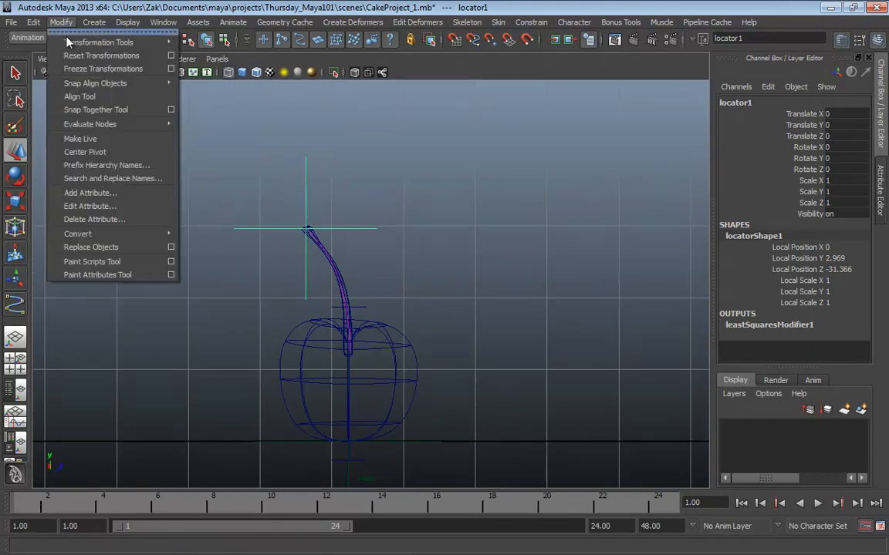
pyautogui.click(93, 155)
# Try moving the locator up and away from the stem's tip, and undo the move
pyautogui.keyDown('alt'); pyautogui.moveTo(406, 248); pyautogui.dragTo(402, 213, button='middle'); pyautogui.keyUp('alt')
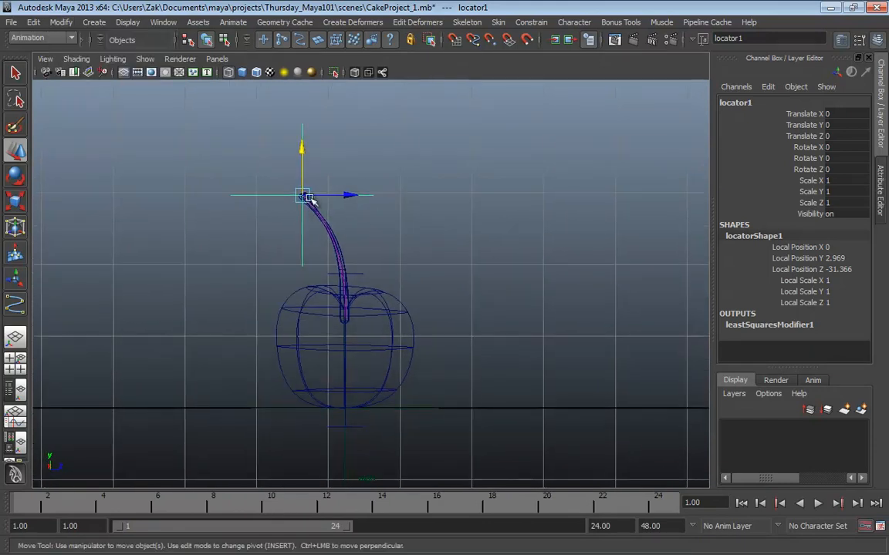
pyautogui.moveTo(302, 196); pyautogui.dragTo(267, 173)
pyautogui.hotkey('ctrl', 'z')
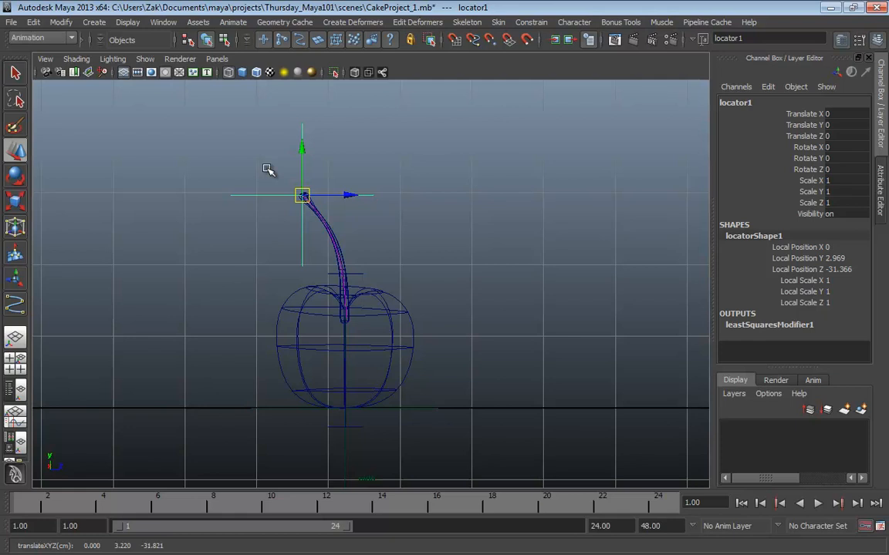
# Rename the locator at the stem's tip as control_cherry_stem
pyautogui.keyDown('alt'); pyautogui.moveTo(347, 203); pyautogui.dragTo(358, 238, button='middle'); pyautogui.keyUp('alt')
pyautogui.keyDown('alt'); pyautogui.moveTo(358, 237); pyautogui.dragTo(532, 300, button='right'); pyautogui.keyUp('alt')
pyautogui.keyDown('alt'); pyautogui.moveTo(446, 275); pyautogui.dragTo(454, 244, button='middle'); pyautogui.keyUp('alt')
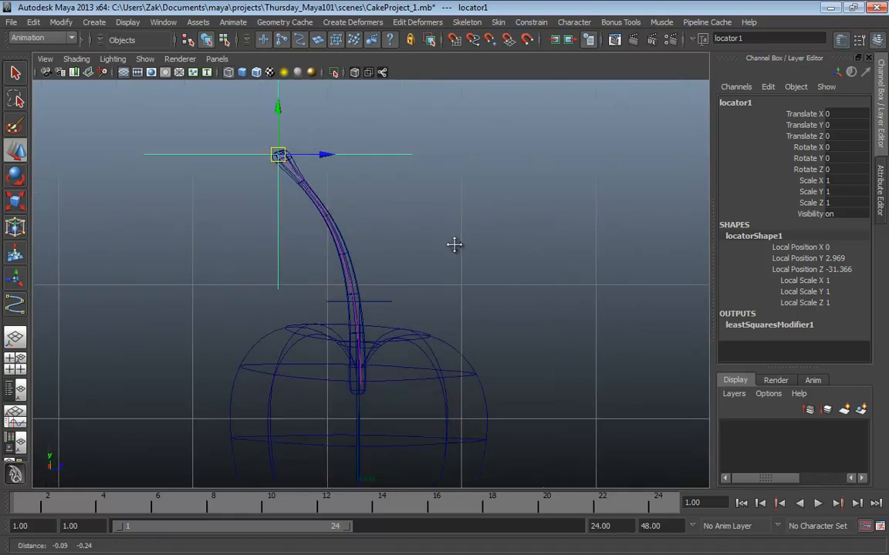
pyautogui.keyDown('alt'); pyautogui.moveTo(454, 244); pyautogui.dragTo(475, 259, button='right'); pyautogui.keyUp('alt')
pyautogui.click(336, 223)
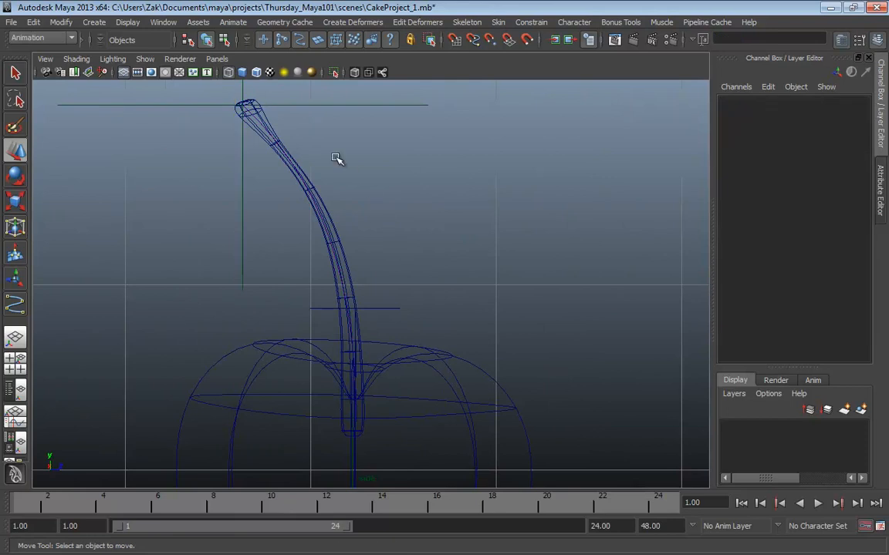
pyautogui.hotkey('ctrl', 'z')
pyautogui.click(756, 102)
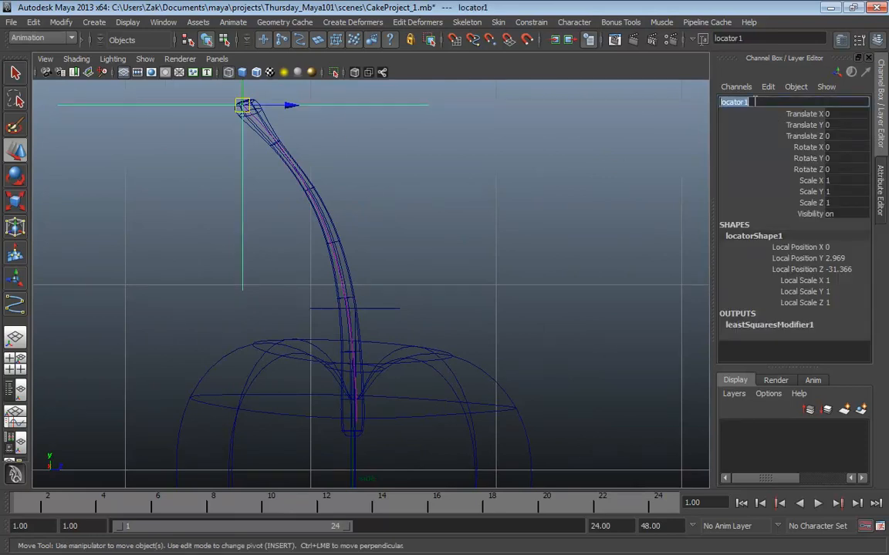
pyautogui.write('control_cherry_stem')
pyautogui.press('Return')
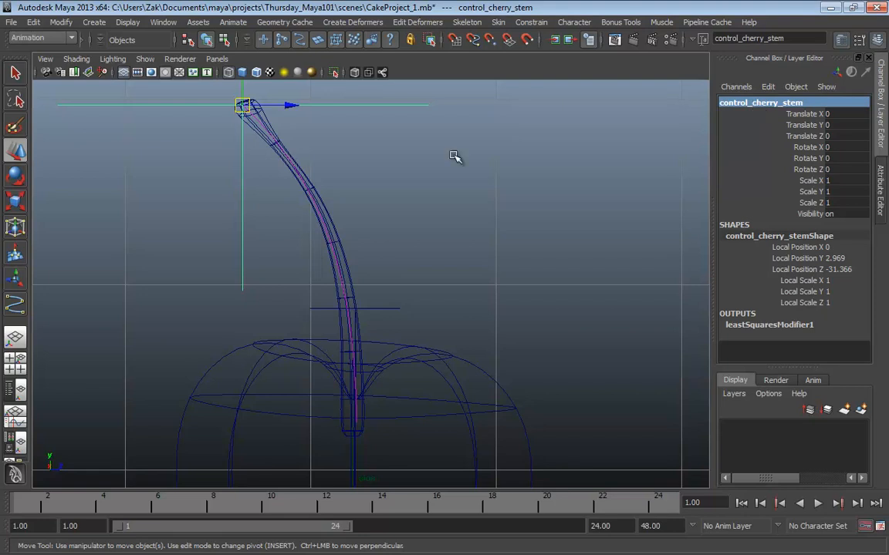
# Test how the curve bends by moving the control_cherry_stem locator away from the stem, and undo the move
pyautogui.click(428, 179)
pyautogui.click(341, 240)
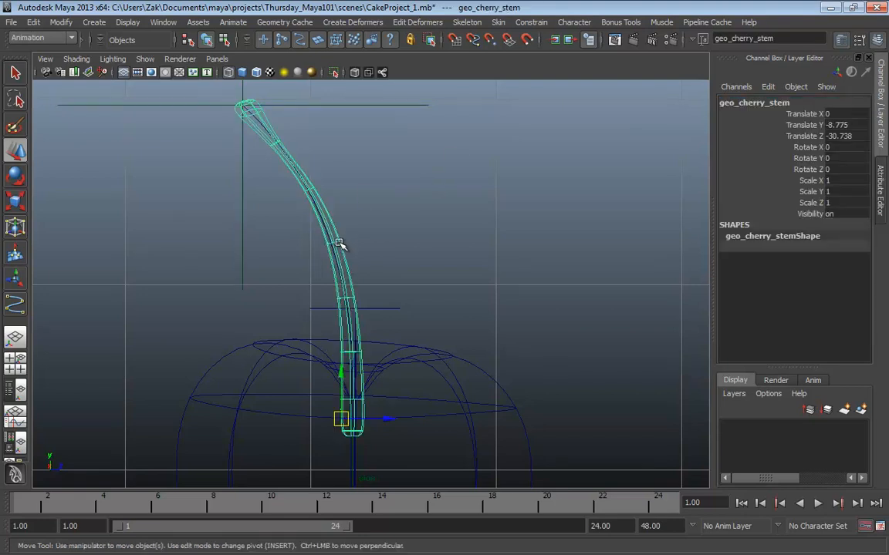
pyautogui.click(243, 227)
pyautogui.keyDown('alt'); pyautogui.moveTo(349, 148); pyautogui.dragTo(369, 230, button='middle'); pyautogui.keyUp('alt')
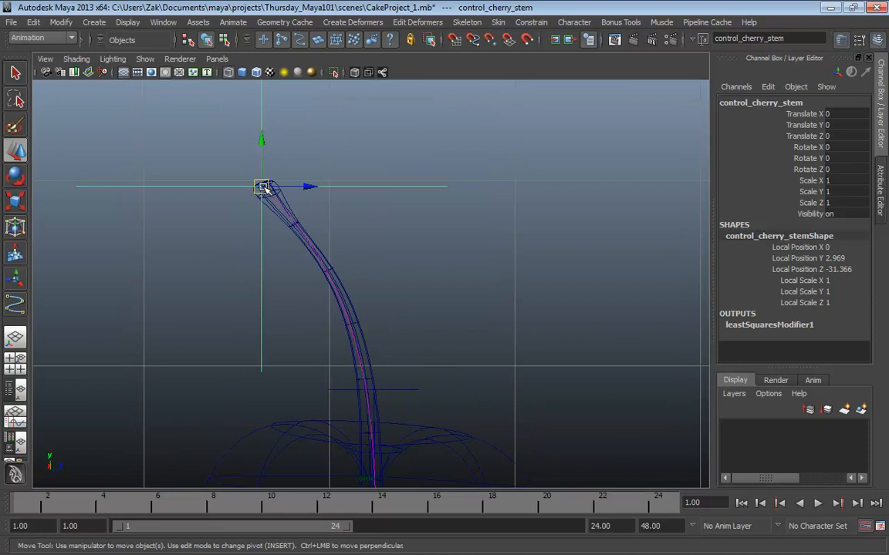
pyautogui.moveTo(261, 186); pyautogui.dragTo(145, 234)
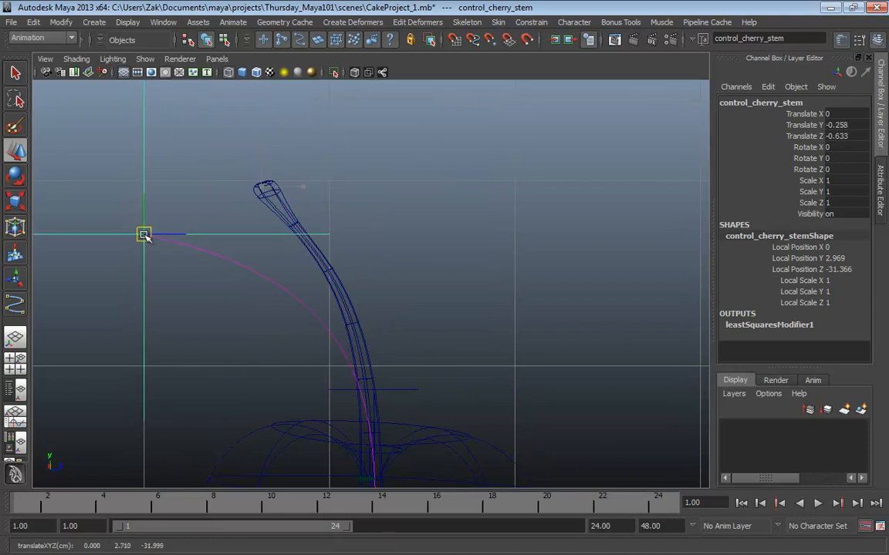
pyautogui.hotkey('ctrl', 'z')
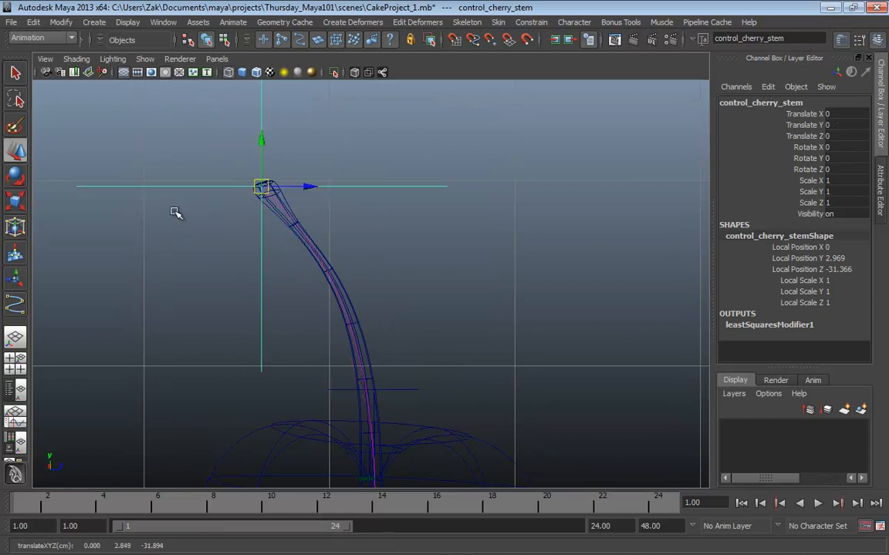
# Create a Wire deformer with geo_cherry_stem as the shape to deform and the curve inside it as the wire
pyautogui.click(340, 304)
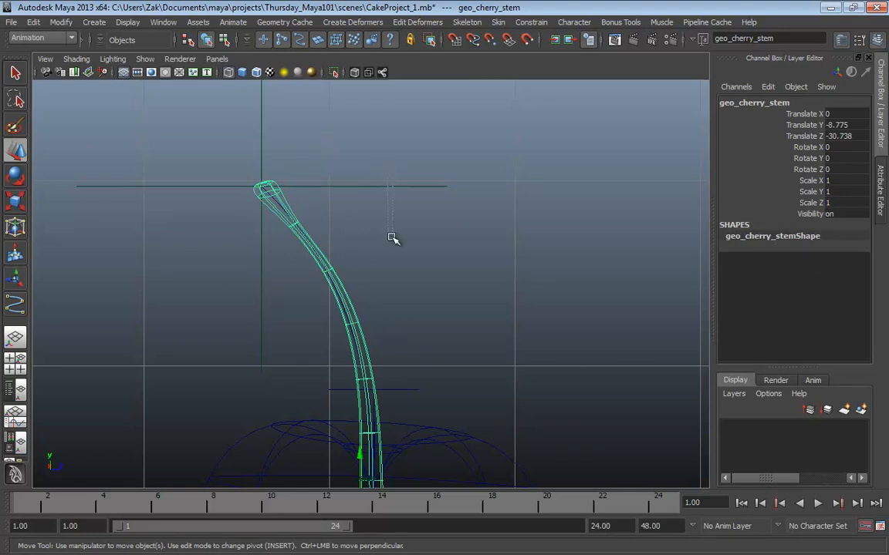
pyautogui.click(331, 272)
pyautogui.click(327, 281)
pyautogui.click(419, 258)
pyautogui.keyDown('alt'); pyautogui.moveTo(432, 291); pyautogui.dragTo(426, 244, button='middle'); pyautogui.keyUp('alt')
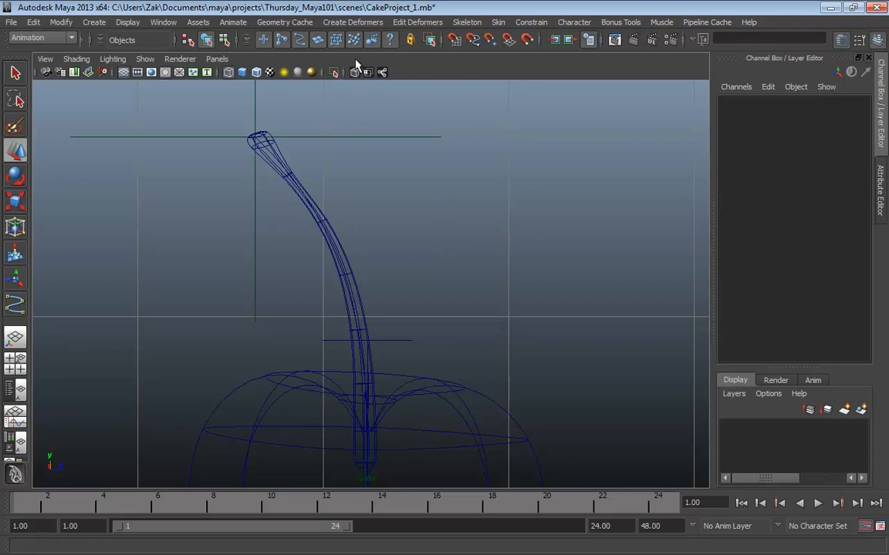
pyautogui.click(349, 22)
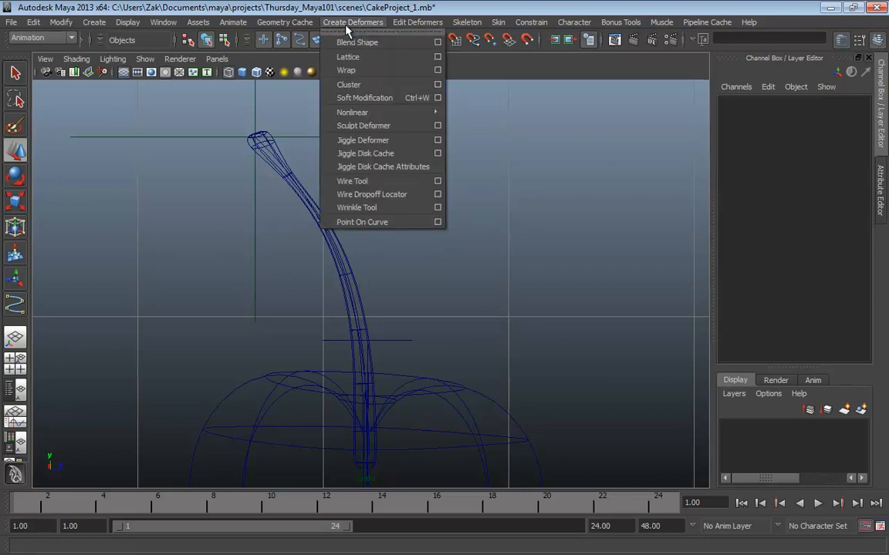
pyautogui.click(369, 182)
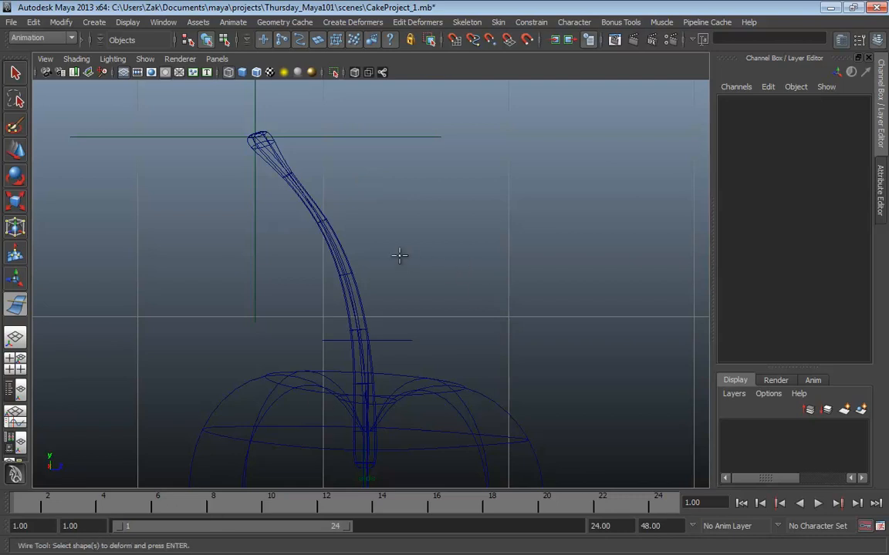
pyautogui.keyDown('alt'); pyautogui.moveTo(372, 244); pyautogui.dragTo(660, 295, button='right'); pyautogui.keyUp('alt')
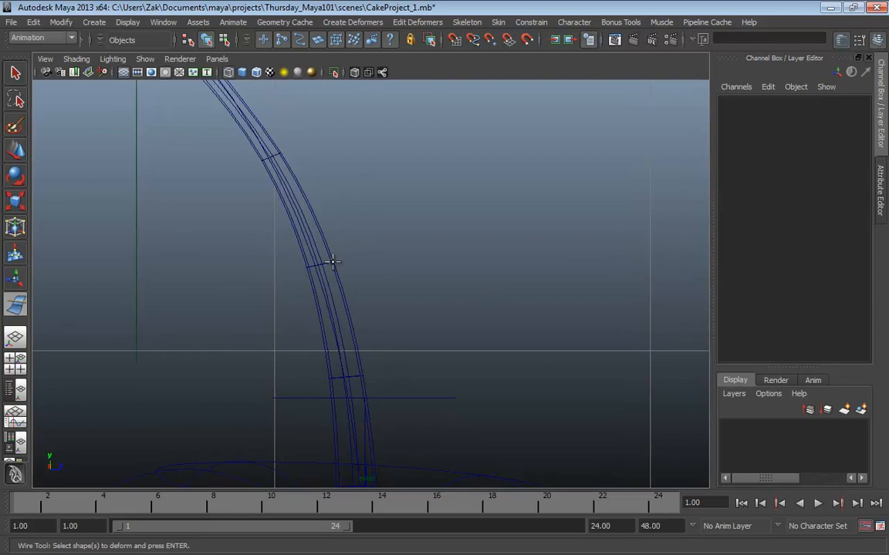
pyautogui.click(332, 262)
pyautogui.press('Return')
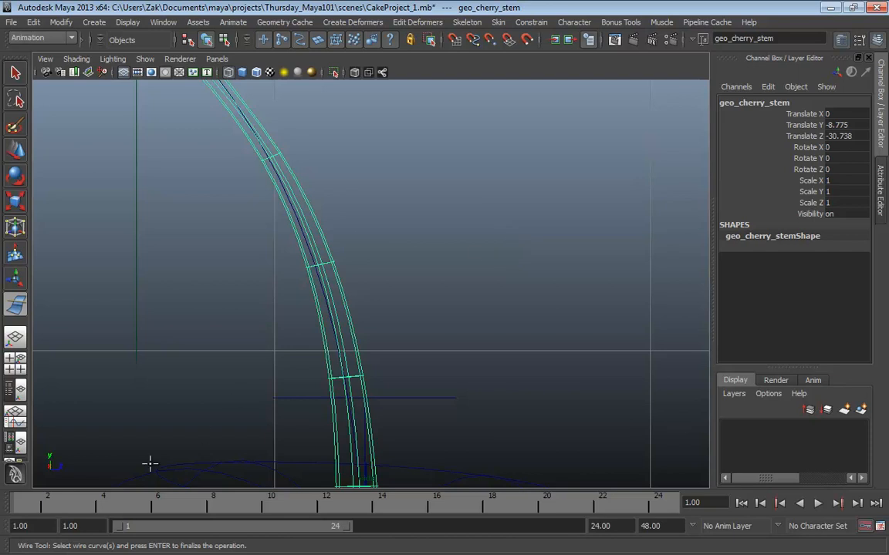
pyautogui.click(328, 311)
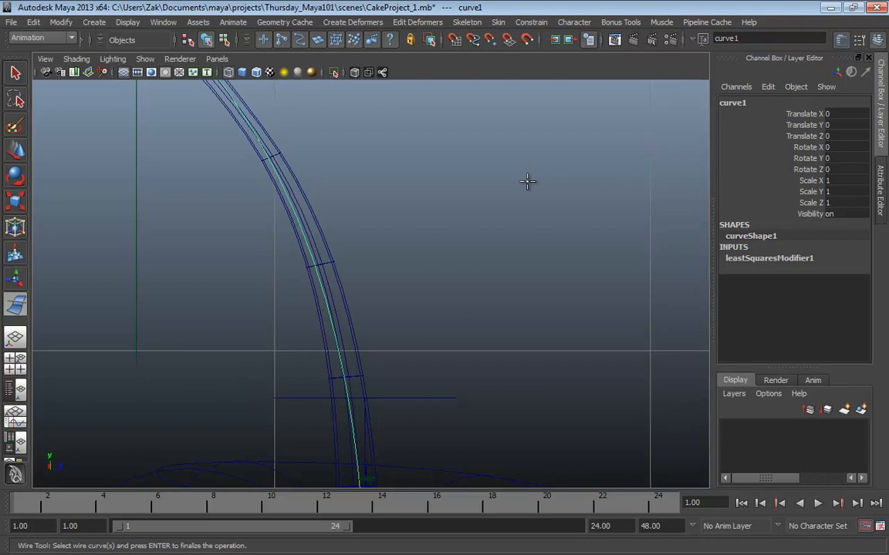
pyautogui.press('Return')
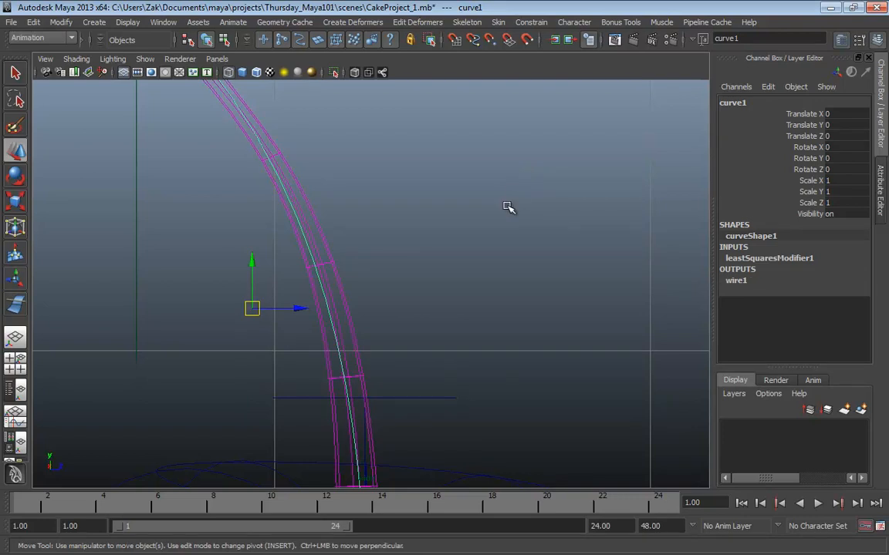
# Test the wired stem's bending by moving the control_cherry_stem locator and returning it to its original position
pyautogui.keyDown('alt'); pyautogui.moveTo(472, 224); pyautogui.dragTo(500, 283, button='middle'); pyautogui.keyUp('alt')
pyautogui.keyDown('alt'); pyautogui.moveTo(499, 282); pyautogui.dragTo(669, 271, button='right'); pyautogui.keyUp('alt')
pyautogui.moveTo(411, 206); pyautogui.dragTo(379, 238)
pyautogui.moveTo(316, 224)
pyautogui.mouseDown()
pyautogui.moveTo(295, 260)
pyautogui.moveTo(309, 225)
pyautogui.moveTo(451, 206)
pyautogui.moveTo(342, 197)
pyautogui.moveTo(272, 253)
pyautogui.moveTo(452, 228)
pyautogui.moveTo(298, 201)
pyautogui.moveTo(241, 237)
pyautogui.moveTo(238, 299)
pyautogui.moveTo(369, 204)
pyautogui.moveTo(284, 212)
pyautogui.moveTo(237, 264)
pyautogui.moveTo(416, 194)
pyautogui.moveTo(445, 229)
pyautogui.moveTo(274, 218)
pyautogui.moveTo(317, 221)
pyautogui.mouseUp()
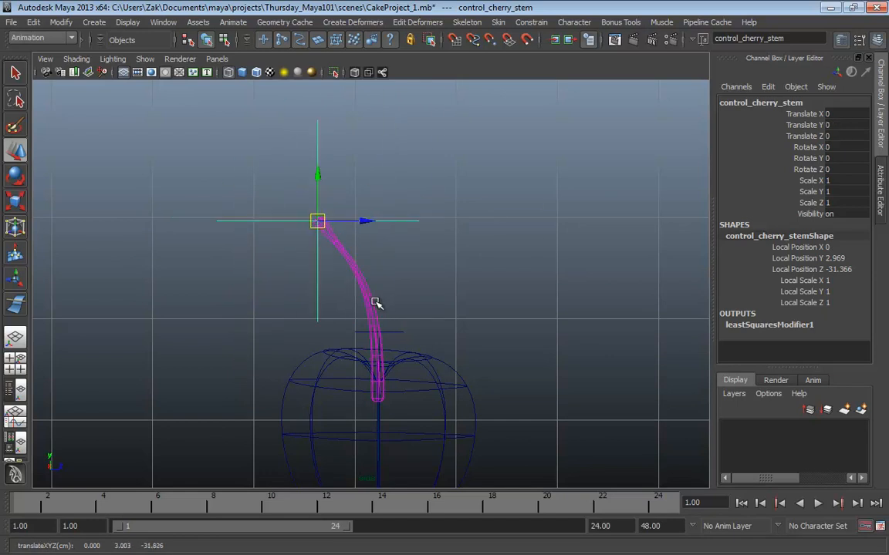
# Examine the wire1 deformer's attributes on geo_cherry_stem
pyautogui.click(375, 300)
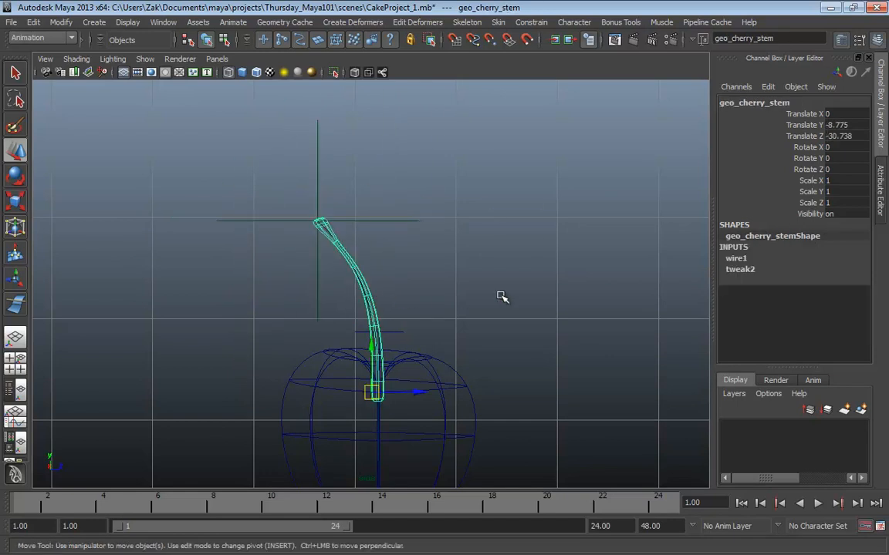
pyautogui.click(735, 258)
pyautogui.keyDown('alt'); pyautogui.moveTo(515, 211); pyautogui.dragTo(434, 254, button='middle'); pyautogui.keyUp('alt')
pyautogui.keyDown('alt'); pyautogui.moveTo(434, 254); pyautogui.dragTo(604, 264, button='right'); pyautogui.keyUp('alt')
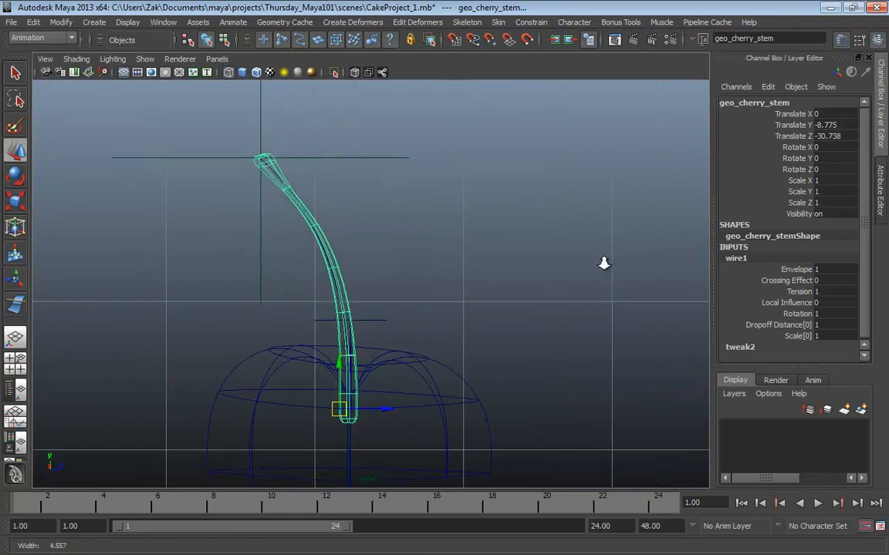
pyautogui.click(469, 216)
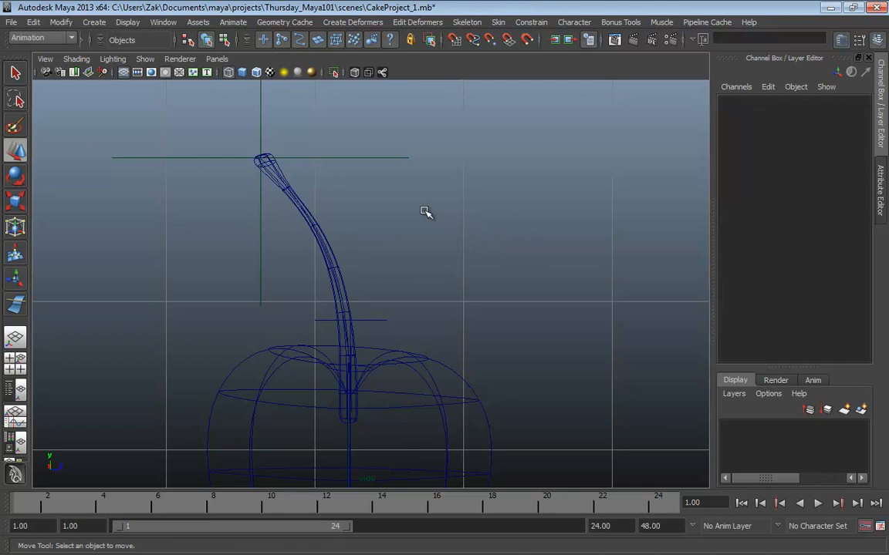
# Reduce the control_cherry_stem locator's size by setting its shape's Local Scale X, Y and Z to 0.4
pyautogui.moveTo(310, 215); pyautogui.dragTo(228, 259)
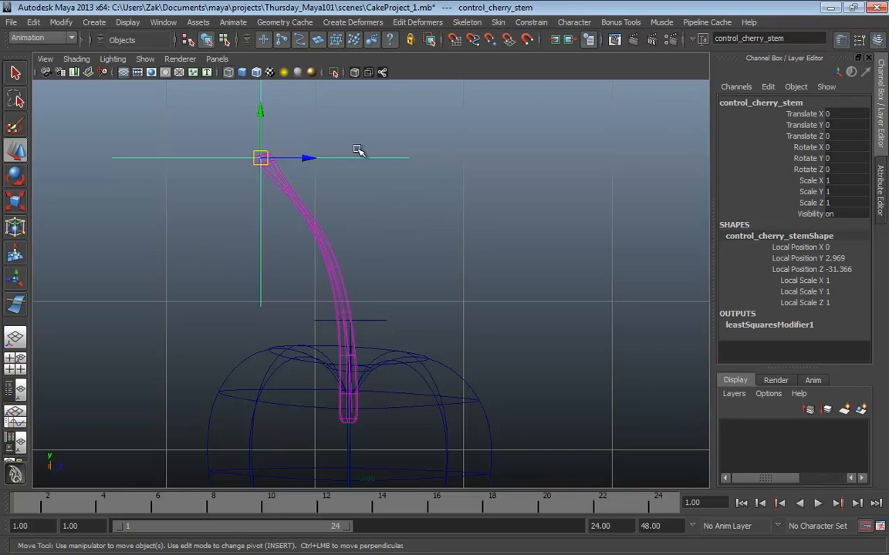
pyautogui.keyDown('alt'); pyautogui.moveTo(474, 246); pyautogui.dragTo(479, 267, button='middle'); pyautogui.keyUp('alt')
pyautogui.scroll(-1, 479, 267)
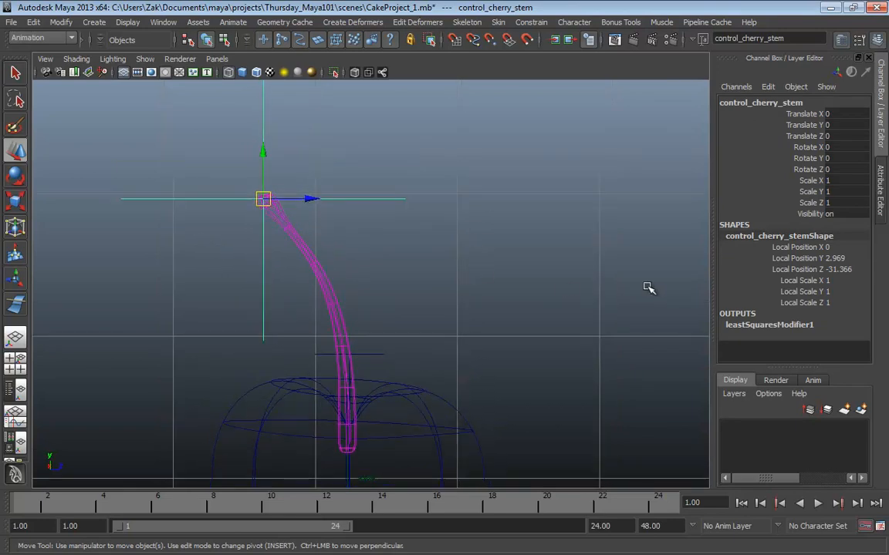
pyautogui.click(800, 283)
pyautogui.moveTo(799, 284); pyautogui.dragTo(802, 302)
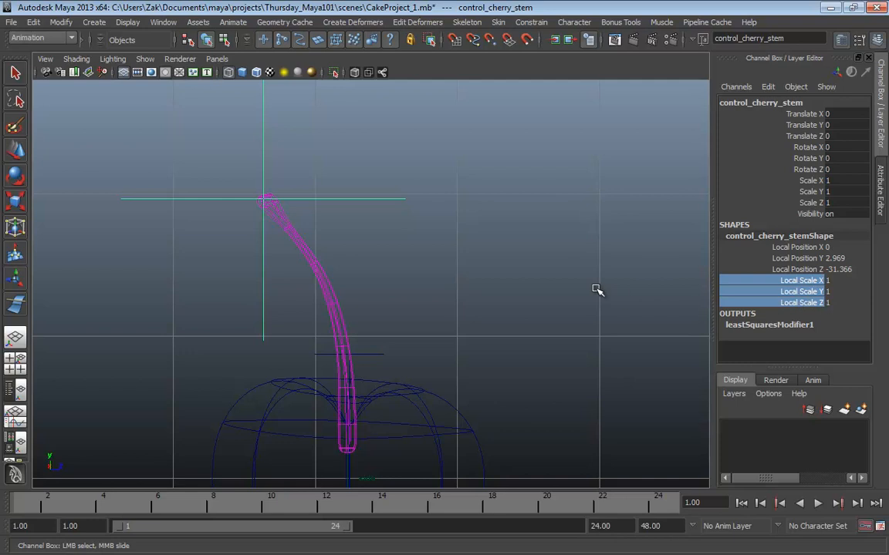
pyautogui.moveTo(610, 273); pyautogui.dragTo(599, 270, button='middle')
pyautogui.keyDown('alt'); pyautogui.moveTo(514, 312); pyautogui.dragTo(511, 280, button='middle'); pyautogui.keyUp('alt')
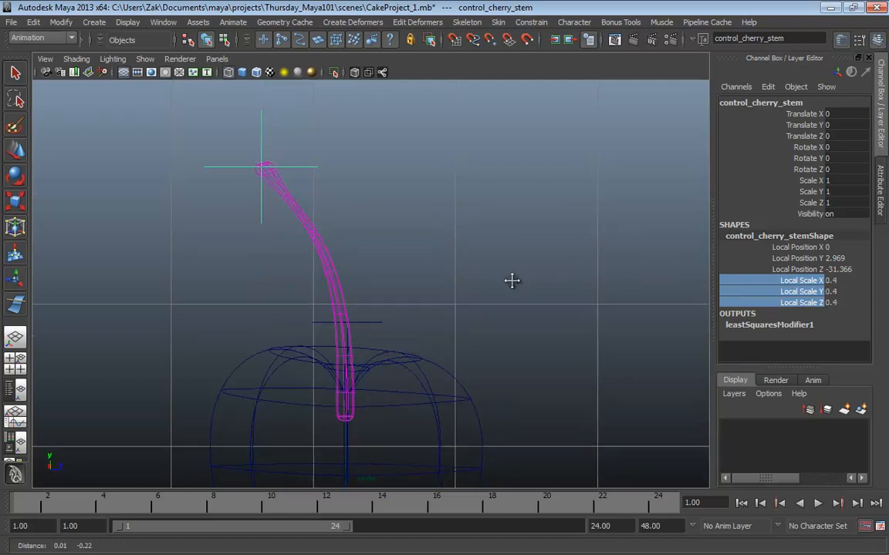
pyautogui.scroll(-3, 505, 279)
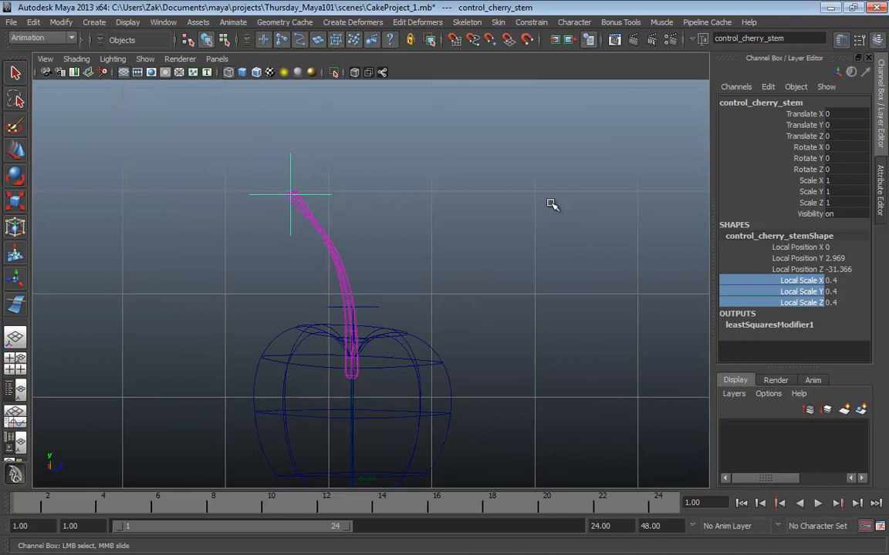
# Hide control_cherry_stem's Scale X, Y, Z and Visibility channels and its shape's Local Position and Local Scale channels
pyautogui.moveTo(802, 182); pyautogui.dragTo(804, 218)
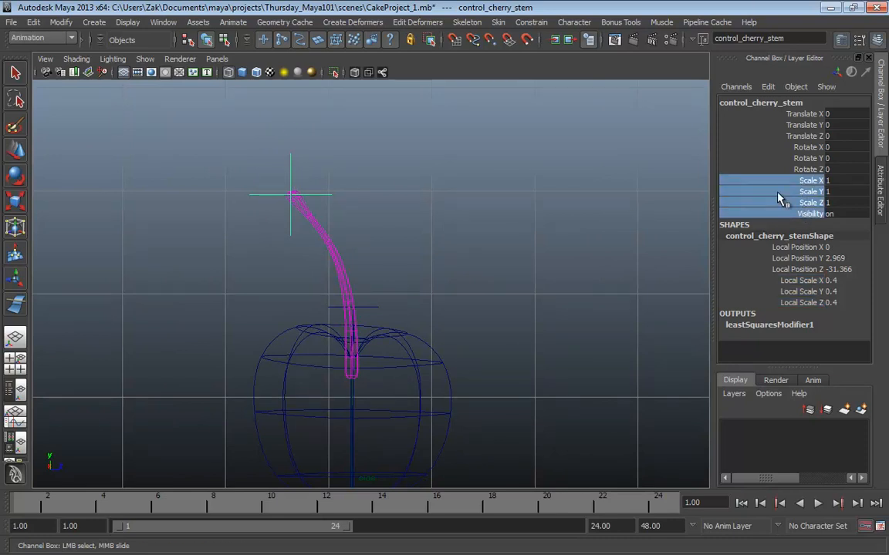
pyautogui.rightClick(781, 199)
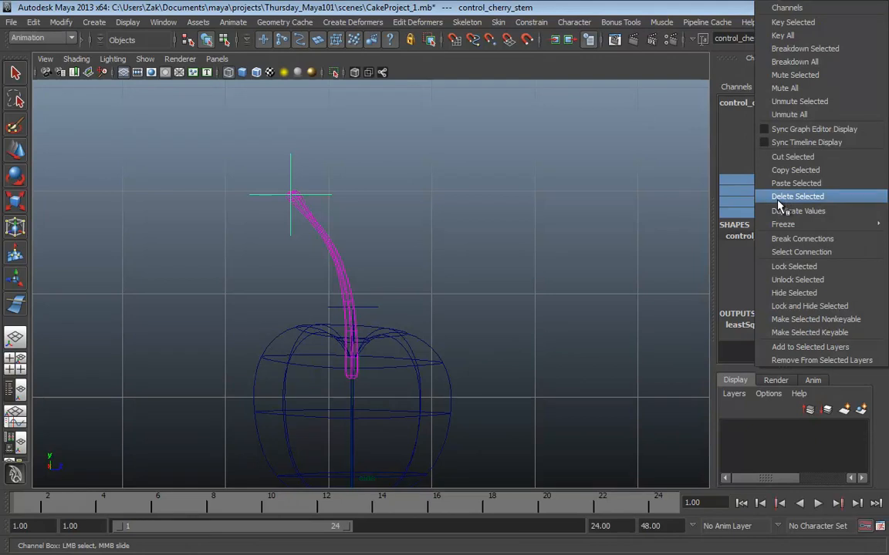
pyautogui.click(793, 292)
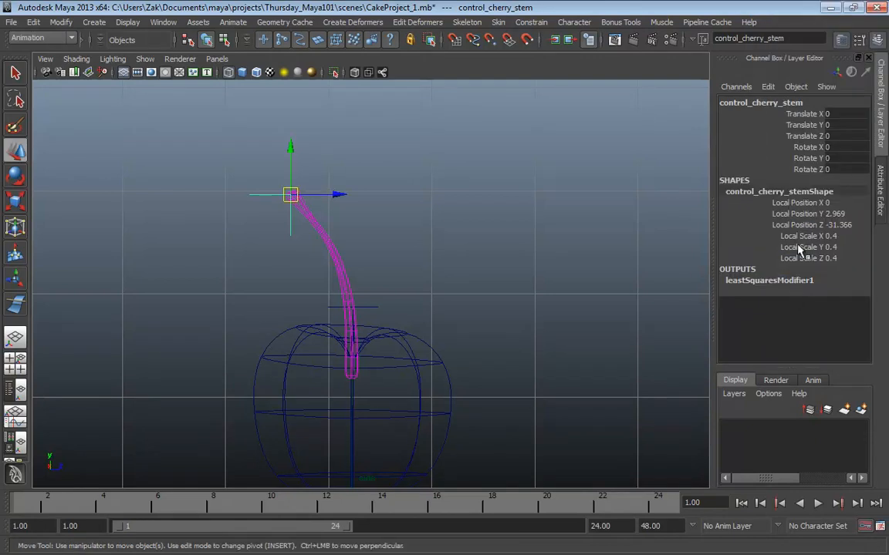
pyautogui.moveTo(797, 202); pyautogui.dragTo(797, 258)
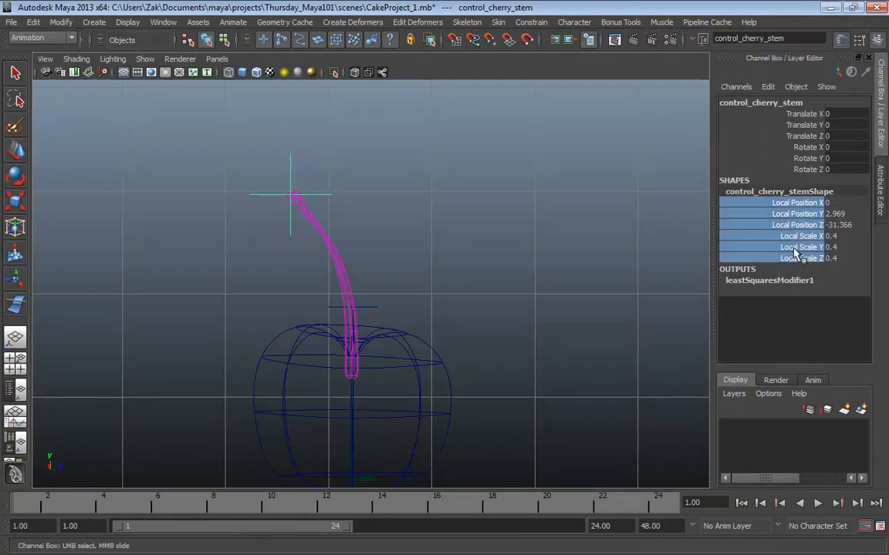
pyautogui.rightClick(794, 253)
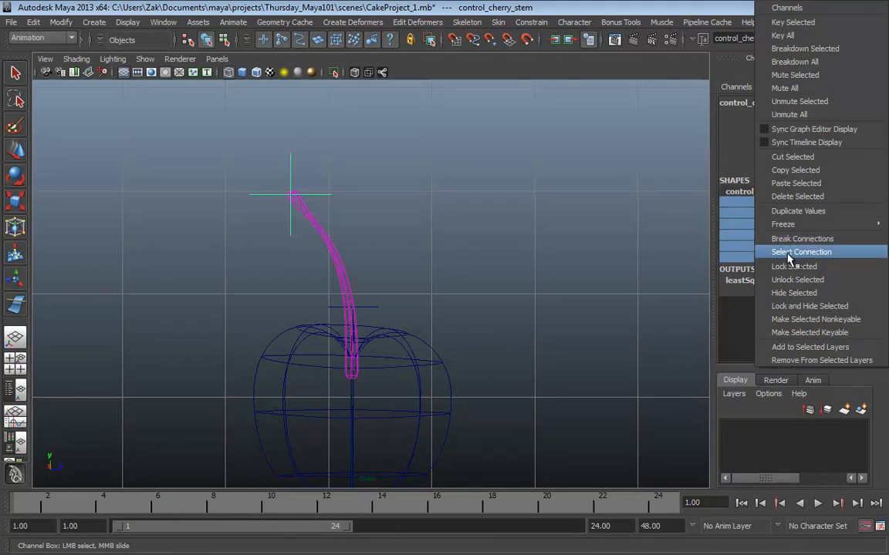
pyautogui.click(792, 294)
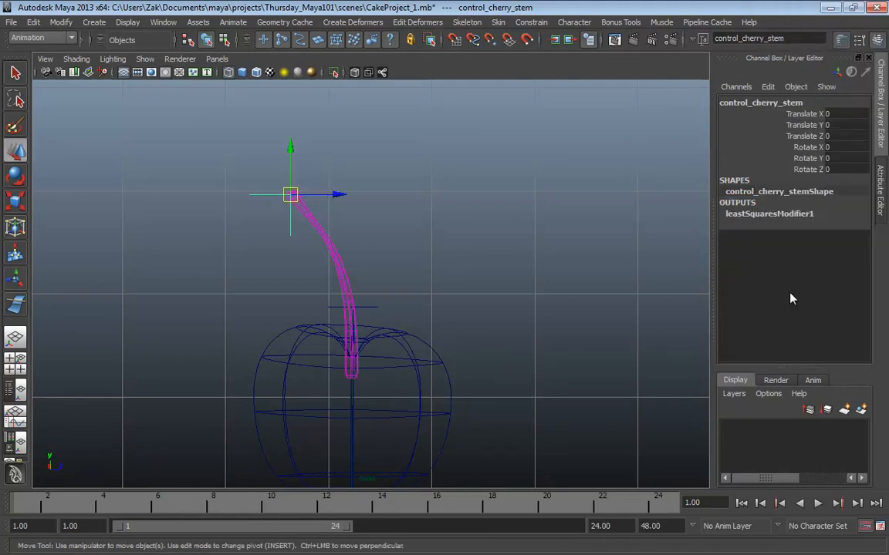
pyautogui.click(420, 214)
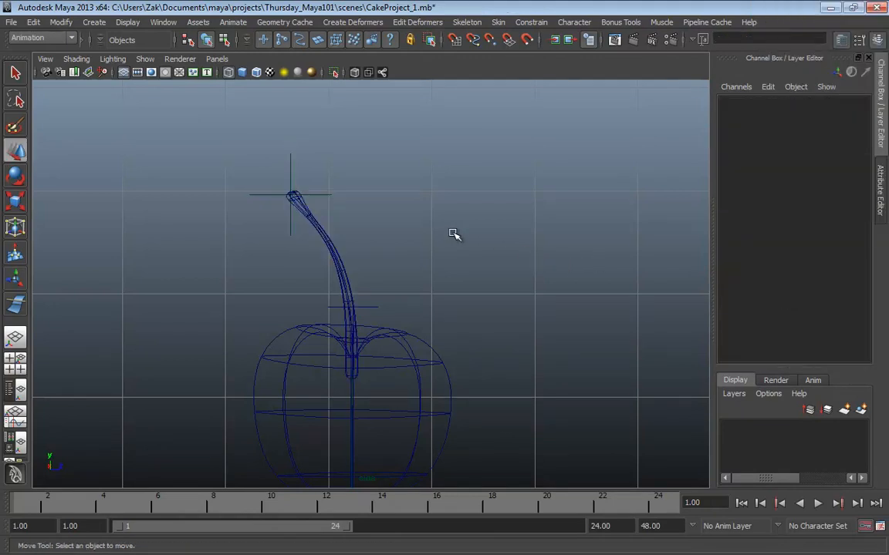
pyautogui.moveTo(261, 208); pyautogui.dragTo(270, 165)
pyautogui.click(470, 196)
pyautogui.keyDown('alt'); pyautogui.moveTo(461, 263); pyautogui.dragTo(469, 218, button='middle'); pyautogui.keyUp('alt')
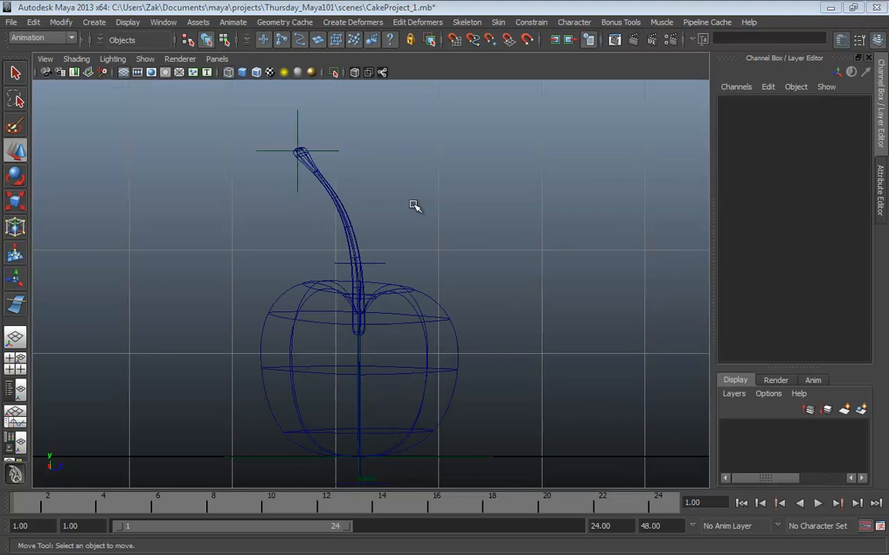
pyautogui.keyDown('alt'); pyautogui.moveTo(413, 204); pyautogui.dragTo(421, 205, button='middle'); pyautogui.keyUp('alt')
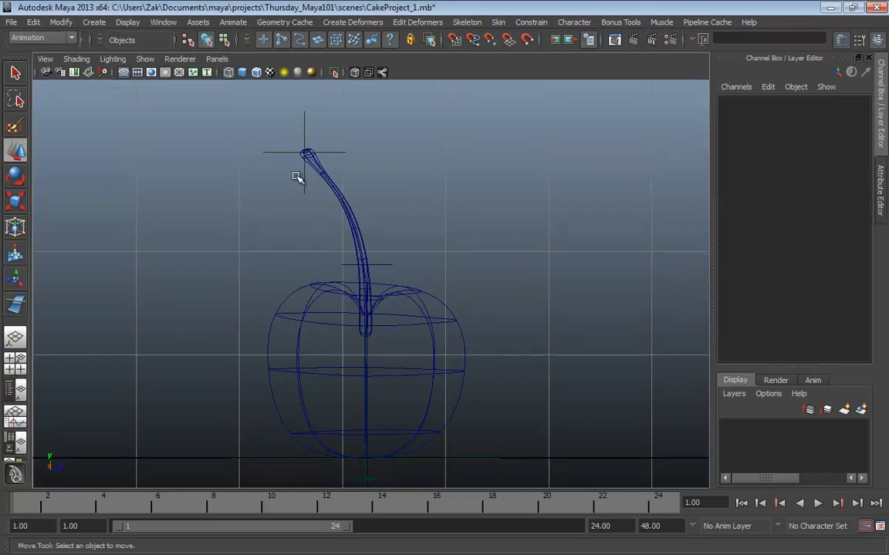
pyautogui.moveTo(296, 177); pyautogui.dragTo(316, 194)
pyautogui.click(427, 191)
pyautogui.keyDown('alt'); pyautogui.moveTo(403, 190); pyautogui.dragTo(413, 185, button='middle'); pyautogui.keyUp('alt')
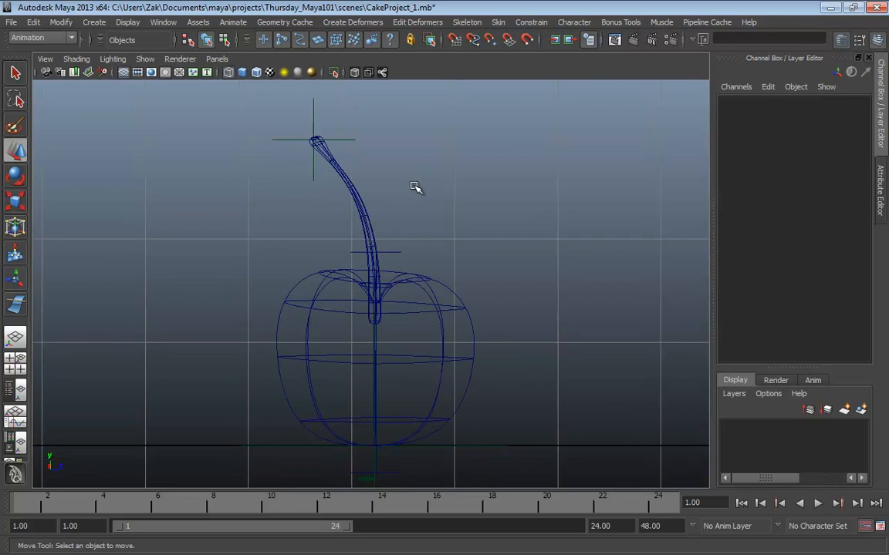
# Test the stem's bend by moving the control_cherry_stem locator, and undo the move
pyautogui.click(322, 155)
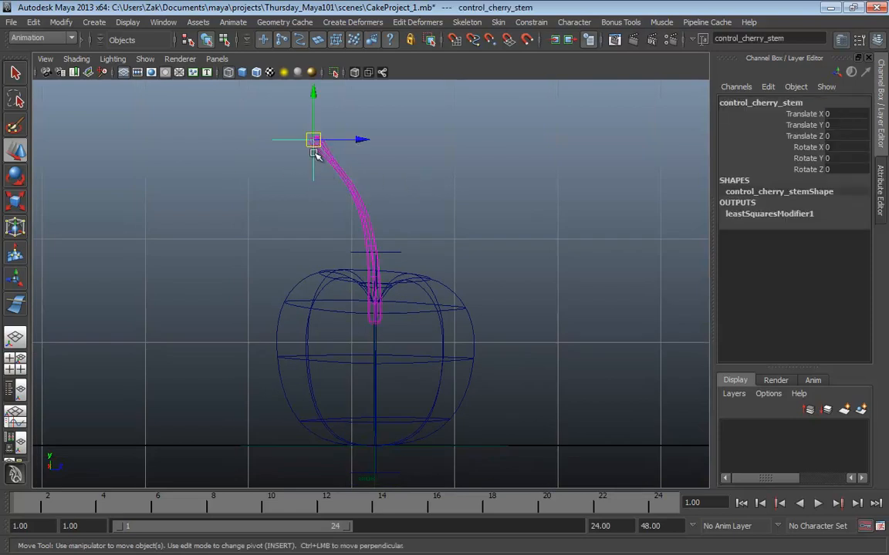
pyautogui.moveTo(462, 181)
pyautogui.keyDown('alt'); pyautogui.mouseDown(button='middle')
pyautogui.moveTo(448, 204)
pyautogui.moveTo(455, 197)
pyautogui.mouseUp(button='middle'); pyautogui.keyUp('alt')
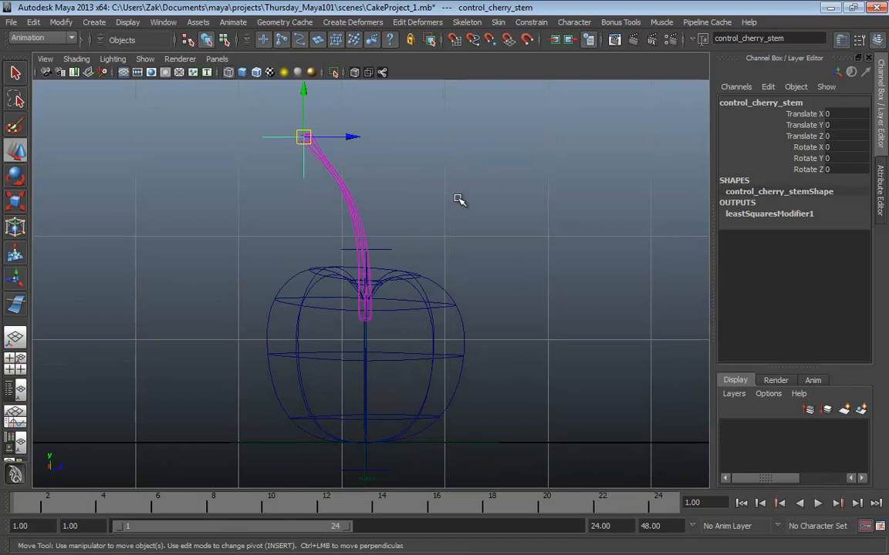
pyautogui.moveTo(303, 138); pyautogui.dragTo(278, 188)
pyautogui.hotkey('ctrl', 'z')
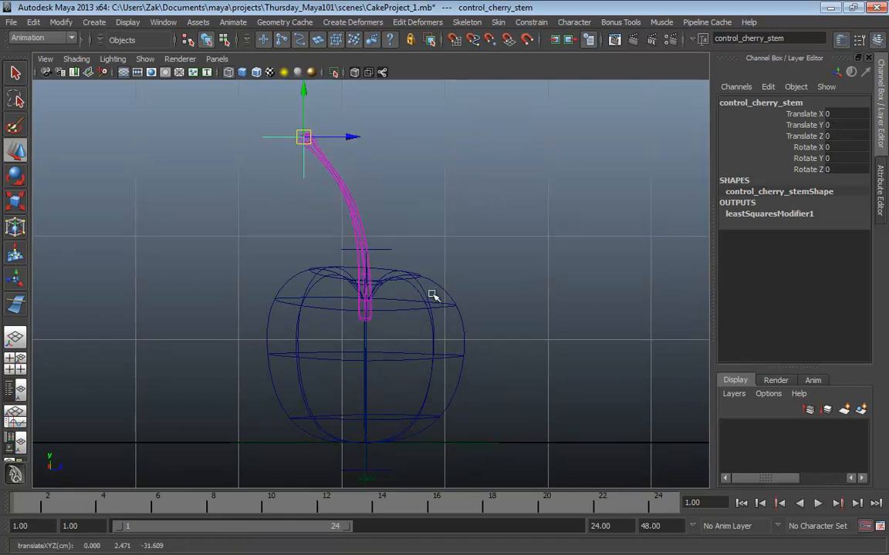
# Test the Squash Stretch attribute of control_cherry on the cherry body
pyautogui.click(425, 335)
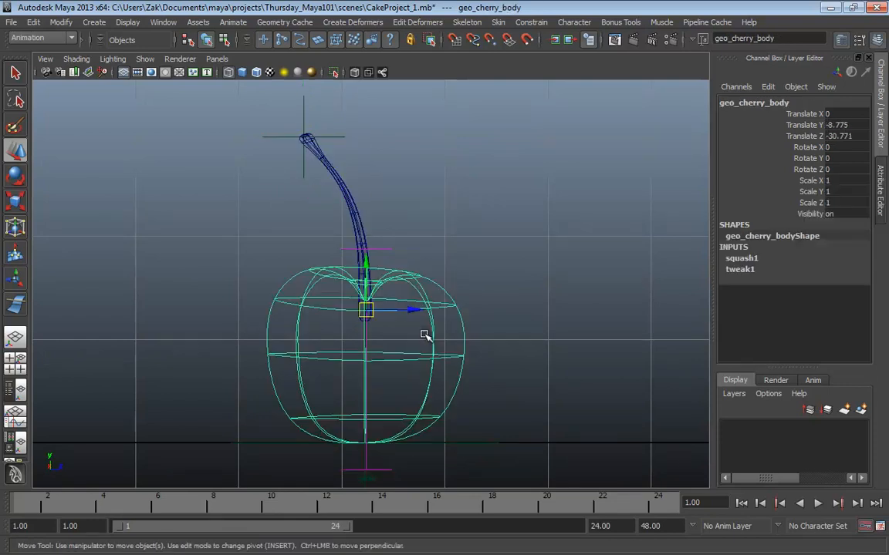
pyautogui.click(474, 443)
pyautogui.keyDown('alt'); pyautogui.moveTo(546, 377); pyautogui.dragTo(544, 347, button='middle'); pyautogui.keyUp('alt')
pyautogui.click(799, 180)
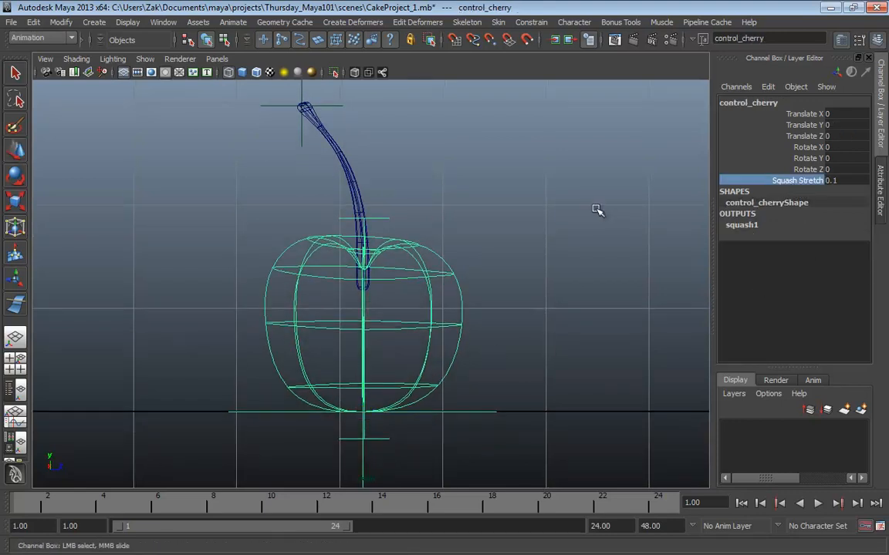
pyautogui.moveTo(594, 208)
pyautogui.mouseDown(button='middle')
pyautogui.moveTo(581, 210)
pyautogui.moveTo(594, 213)
pyautogui.mouseUp(button='middle')
# Bend the stem over by moving control_cherry_stem to about -0.909 in Translate Y and -0.417 in Translate Z
pyautogui.click(363, 202)
pyautogui.press('w')
pyautogui.keyDown('alt'); pyautogui.moveTo(493, 195); pyautogui.dragTo(400, 268, button='middle'); pyautogui.keyUp('alt')
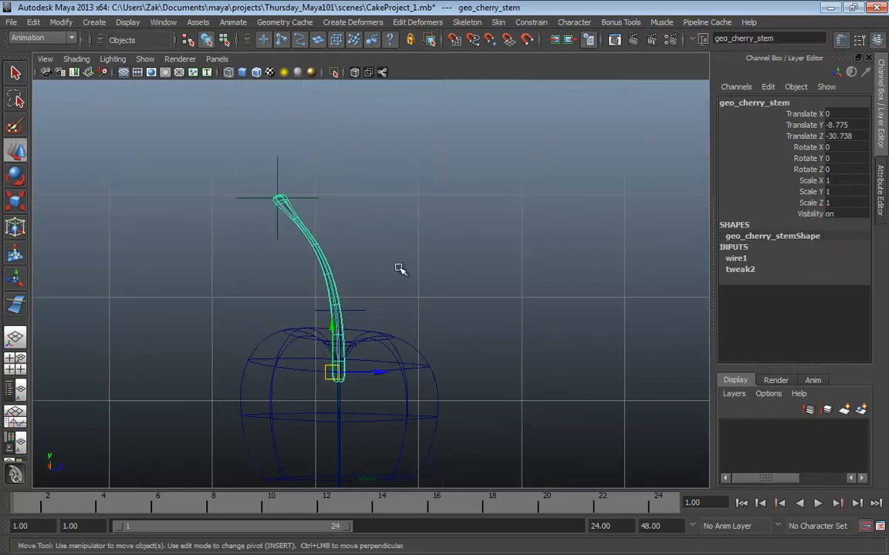
pyautogui.click(291, 228)
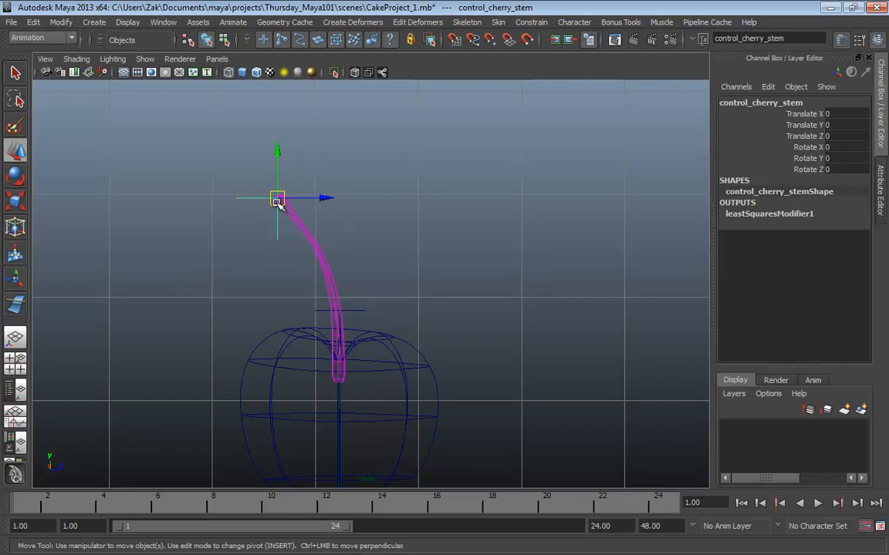
pyautogui.moveTo(278, 200); pyautogui.dragTo(234, 292)
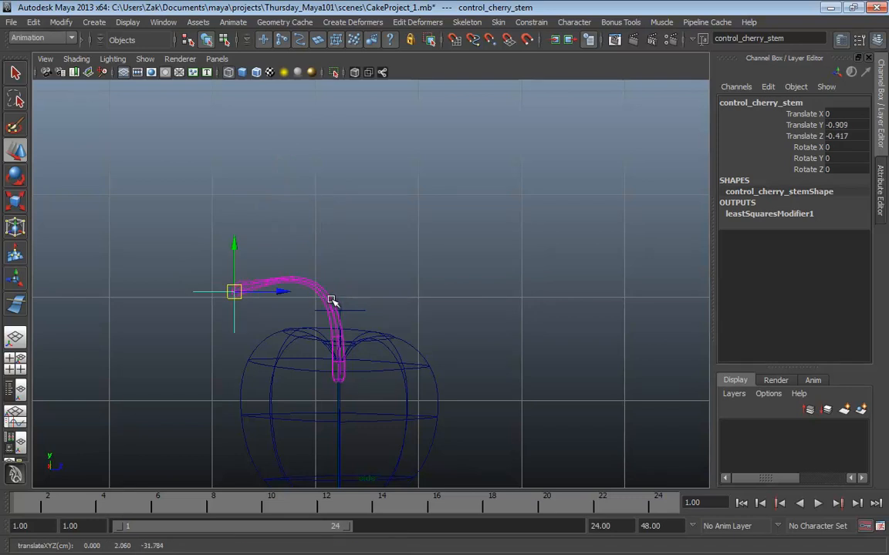
# Test moving geo_cherry_stem away from its wire curve and return it to its original position
pyautogui.click(333, 303)
pyautogui.keyDown('alt'); pyautogui.moveTo(393, 330); pyautogui.dragTo(370, 278, button='middle'); pyautogui.keyUp('alt')
pyautogui.moveTo(297, 326); pyautogui.dragTo(501, 282)
pyautogui.scroll(-2, 503, 283)
pyautogui.scroll(-2, 506, 283)
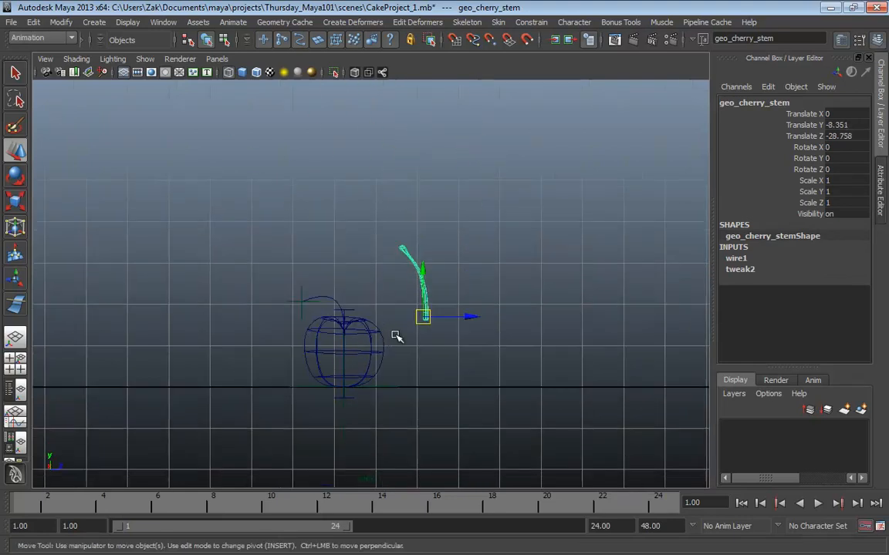
pyautogui.moveTo(422, 316); pyautogui.dragTo(342, 334)
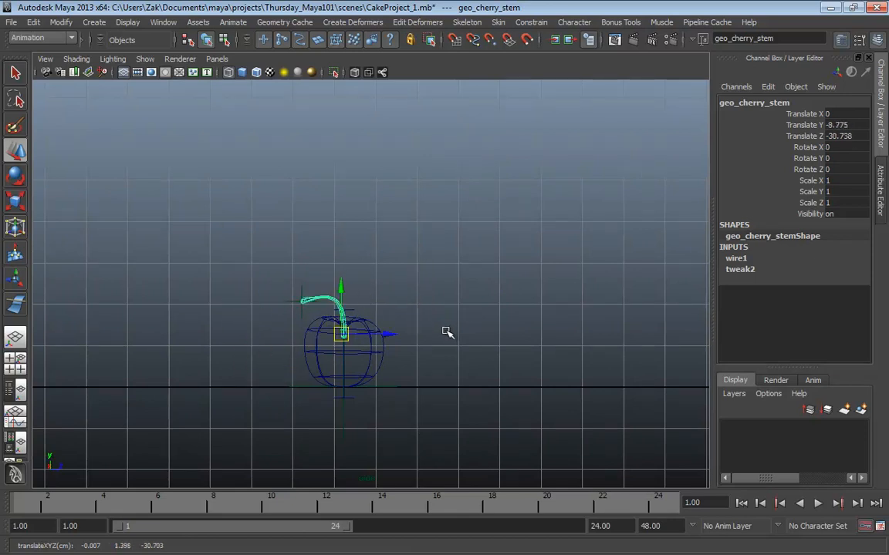
pyautogui.keyDown('alt'); pyautogui.moveTo(425, 322); pyautogui.dragTo(443, 287, button='middle'); pyautogui.keyUp('alt')
pyautogui.keyDown('alt'); pyautogui.moveTo(443, 287); pyautogui.dragTo(625, 295, button='right'); pyautogui.keyUp('alt')
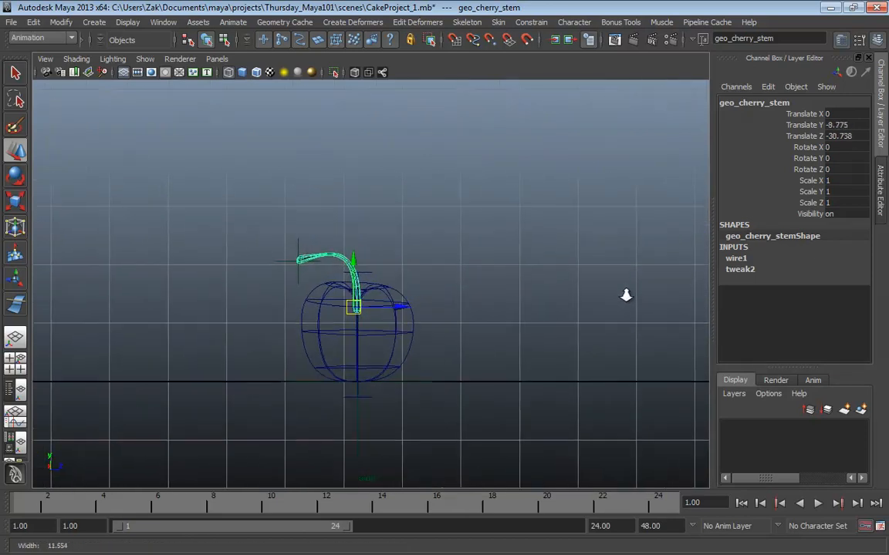
# Undo the control_cherry_stem move, and test shifting the curve inside the stem on its own, undoing that shift as well
pyautogui.click(301, 254)
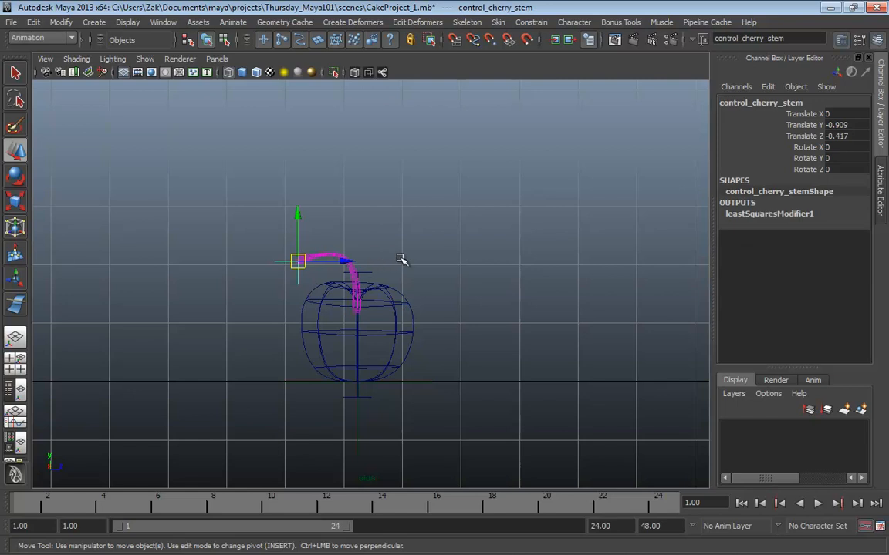
pyautogui.hotkey('ctrl', 'z')
pyautogui.keyDown('alt'); pyautogui.moveTo(426, 290); pyautogui.dragTo(430, 265, button='middle'); pyautogui.keyUp('alt')
pyautogui.keyDown('alt'); pyautogui.moveTo(430, 265); pyautogui.dragTo(633, 319, button='right'); pyautogui.keyUp('alt')
pyautogui.keyDown('alt'); pyautogui.moveTo(406, 278); pyautogui.dragTo(385, 316, button='middle'); pyautogui.keyUp('alt')
pyautogui.click(335, 268)
pyautogui.moveTo(345, 228); pyautogui.dragTo(349, 177)
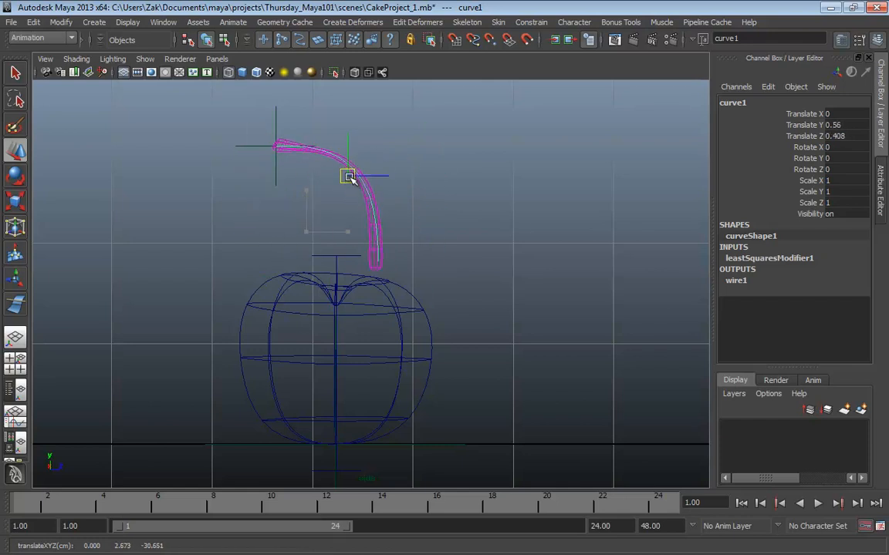
pyautogui.hotkey('ctrl', 'z')
# Test moving control_cherry_stem alone and together with the curve inside the stem, undoing each move
pyautogui.click(276, 182)
pyautogui.moveTo(275, 146); pyautogui.dragTo(232, 217)
pyautogui.hotkey('ctrl', 'z')
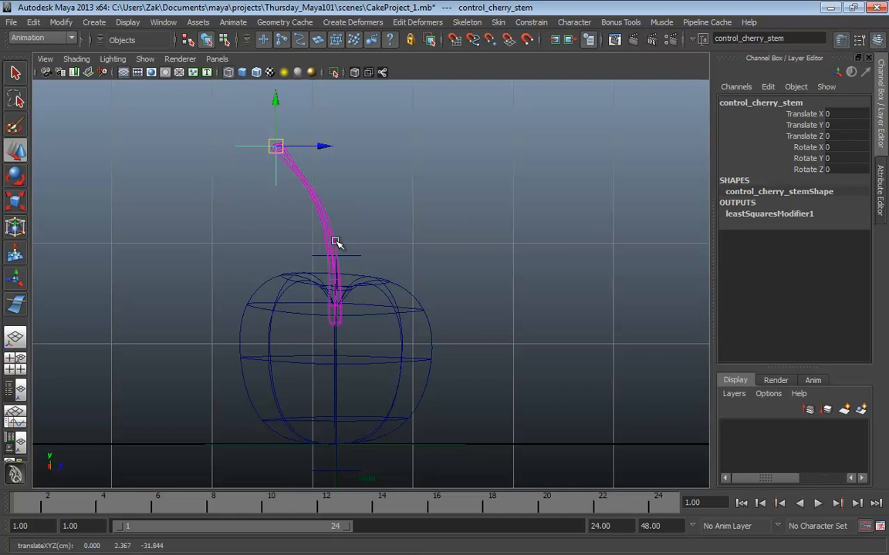
pyautogui.keyDown('shift'); pyautogui.click(331, 242); pyautogui.keyUp('shift')
pyautogui.keyDown('shift'); pyautogui.moveTo(338, 221); pyautogui.dragTo(181, 268); pyautogui.keyUp('shift')
pyautogui.hotkey('ctrl', 'z')
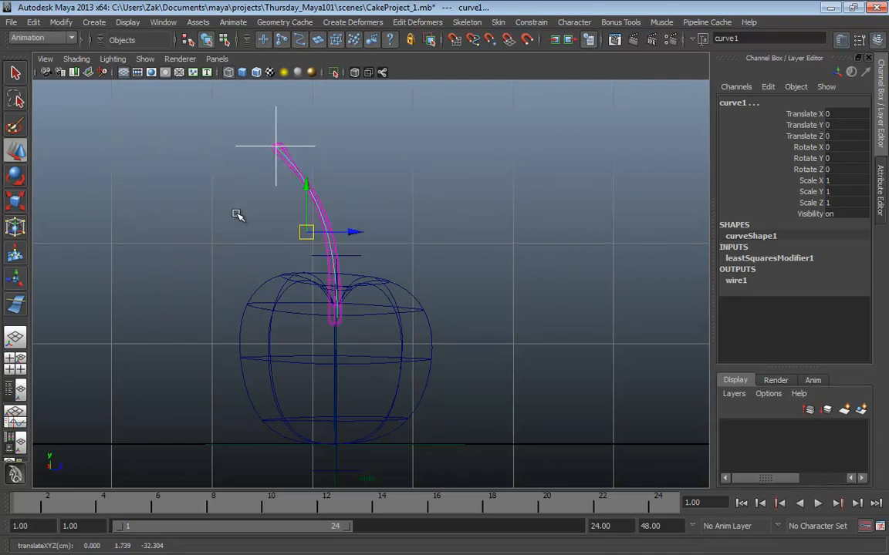
# Group control_cherry_stem, geo_cherry_stem and the wire curve together, and name the group group_cherry_stem
pyautogui.moveTo(245, 129); pyautogui.dragTo(238, 192)
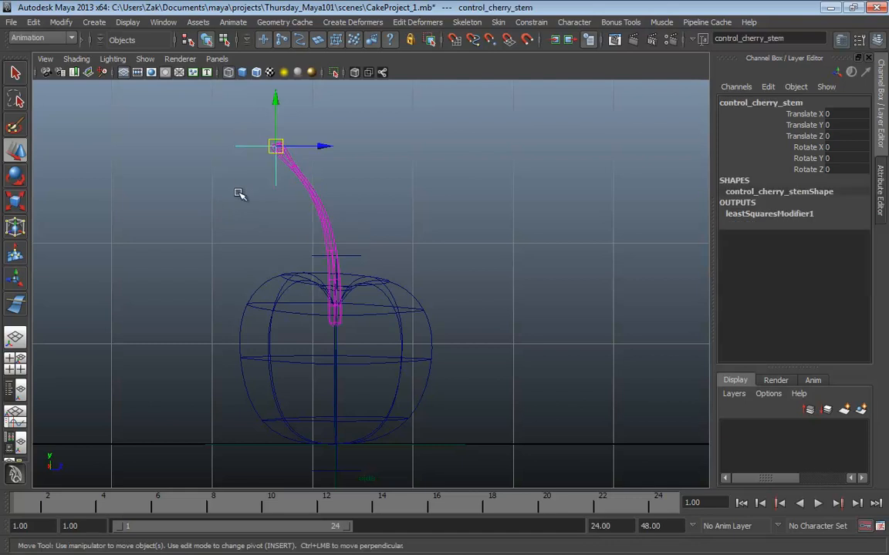
pyautogui.click(326, 213)
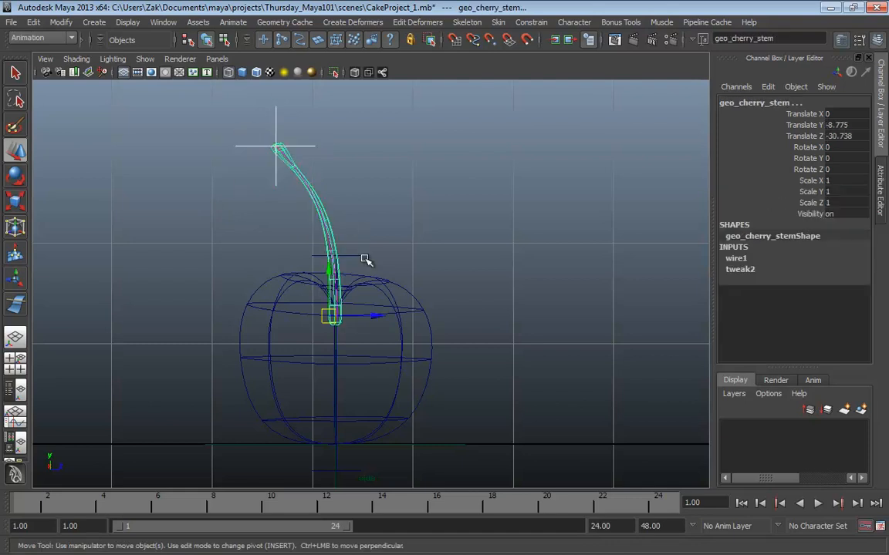
pyautogui.moveTo(366, 222); pyautogui.dragTo(283, 234)
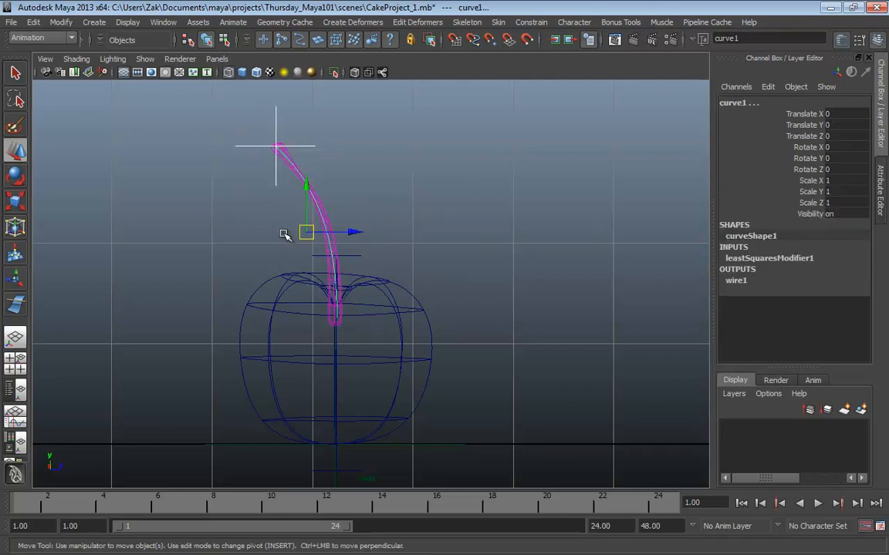
pyautogui.click(328, 215)
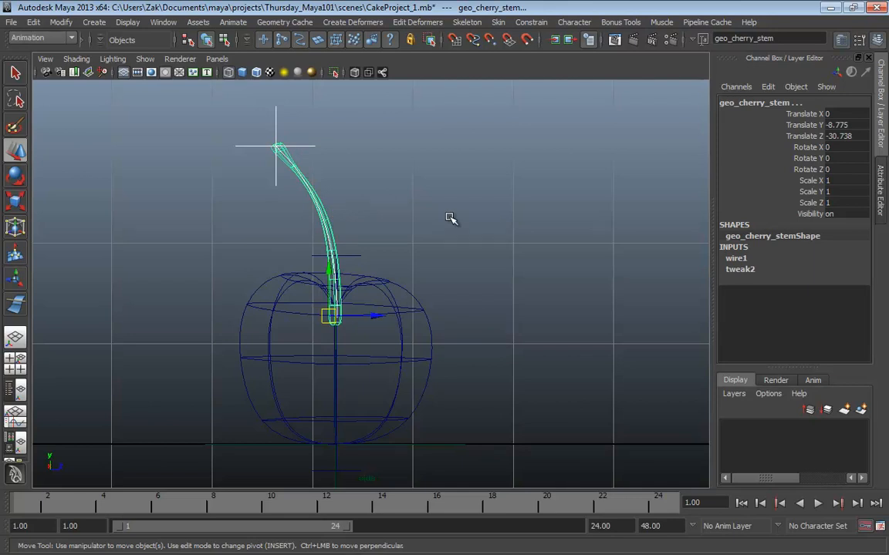
pyautogui.hotkey('ctrl', 'g')
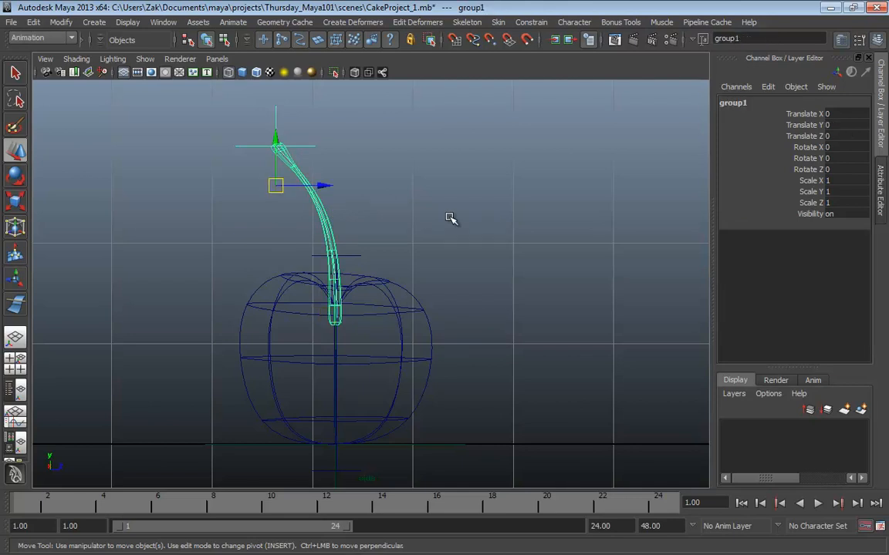
pyautogui.click(735, 102)
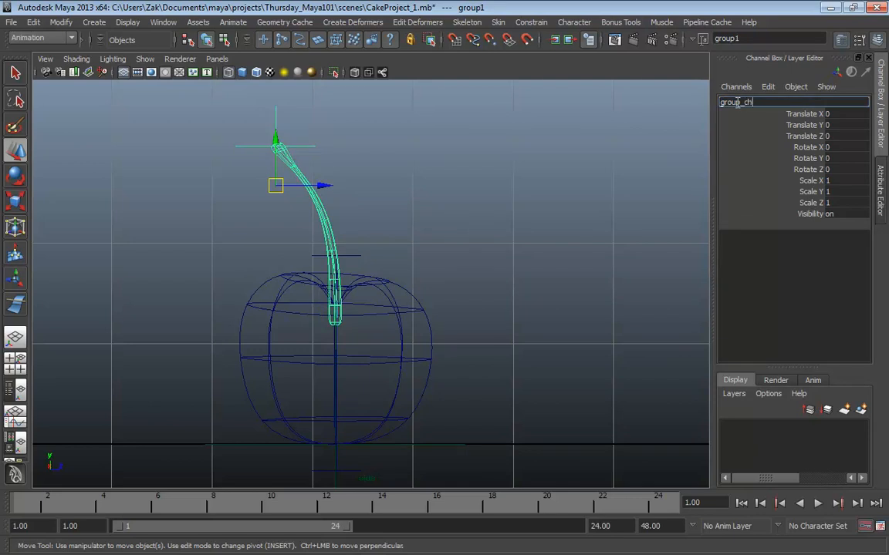
pyautogui.write('group_cherry_stem')
pyautogui.press('Return')
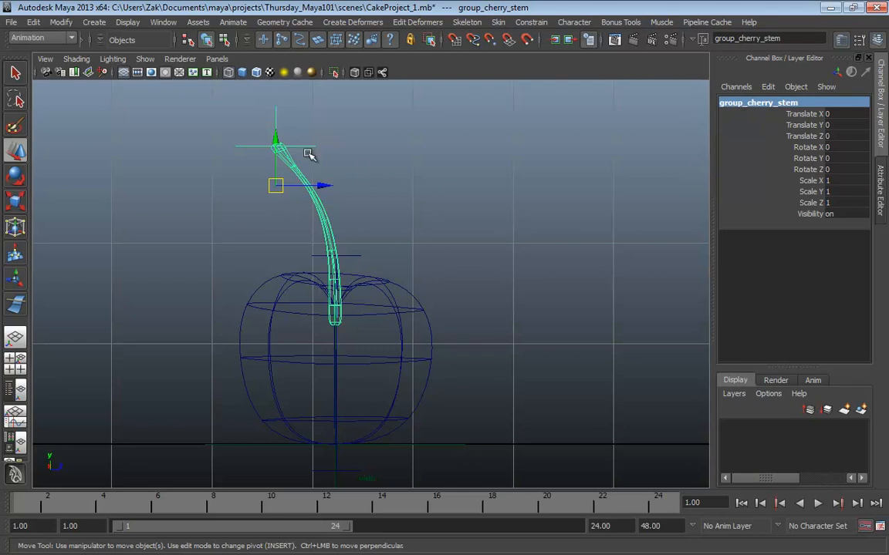
# Bend the stem over with its locator control, and test moving group_cherry_stem upward and sideways over the cherry
pyautogui.click(276, 143)
pyautogui.moveTo(277, 147); pyautogui.dragTo(234, 237)
pyautogui.press('Up')
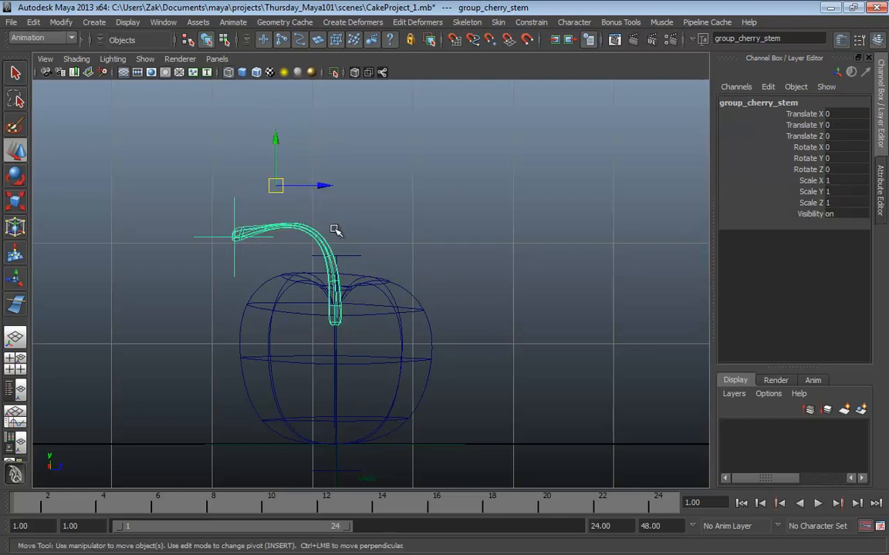
pyautogui.scroll(-6, 381, 279)
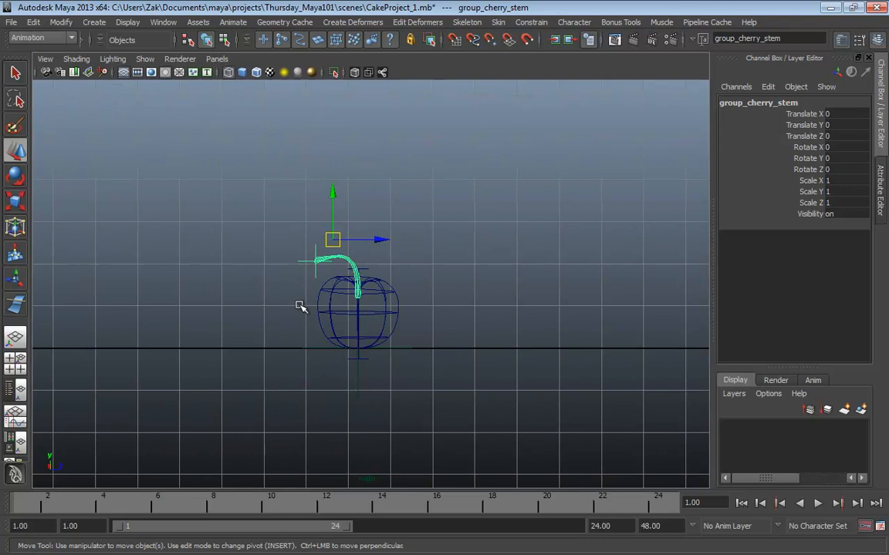
pyautogui.scroll(4, 369, 337)
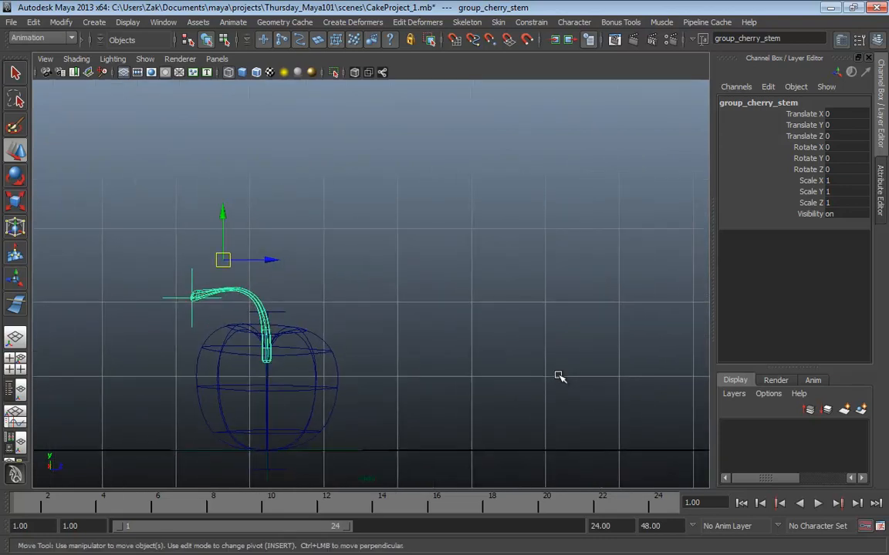
pyautogui.moveTo(229, 264); pyautogui.dragTo(244, 250)
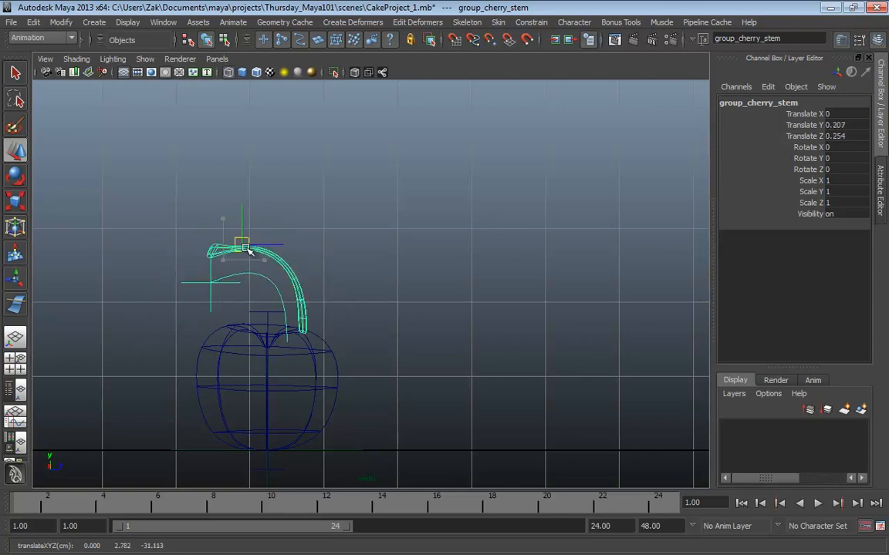
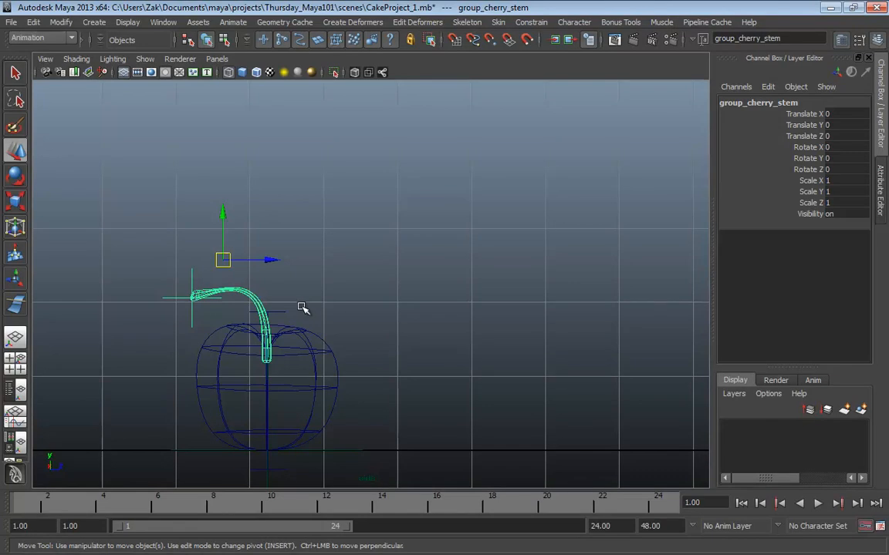
# Try turning off Inherits Transform for geo_cherry_stem and test the result with a small move
pyautogui.click(261, 305)
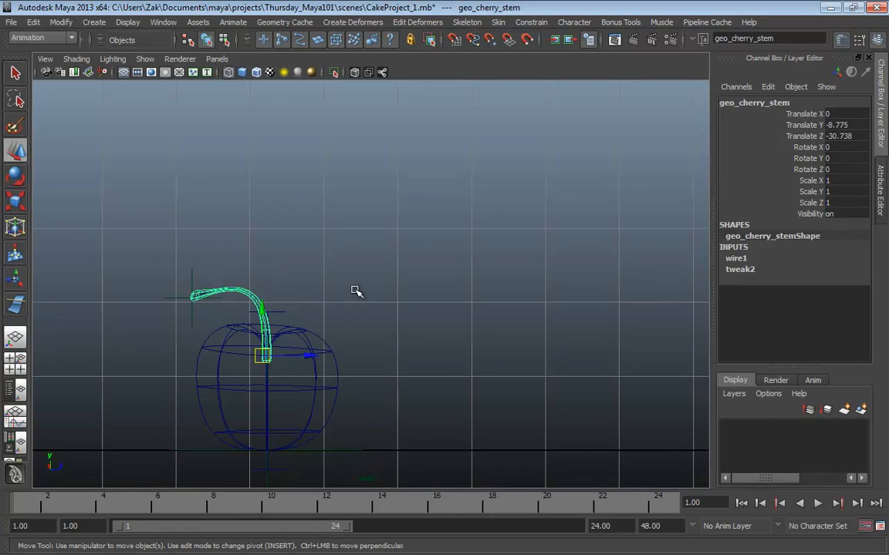
pyautogui.click(882, 189)
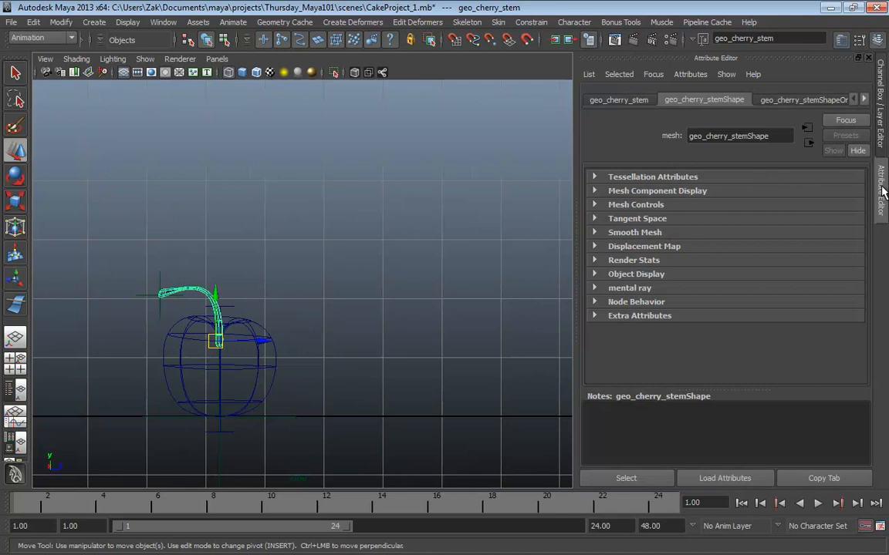
pyautogui.click(621, 101)
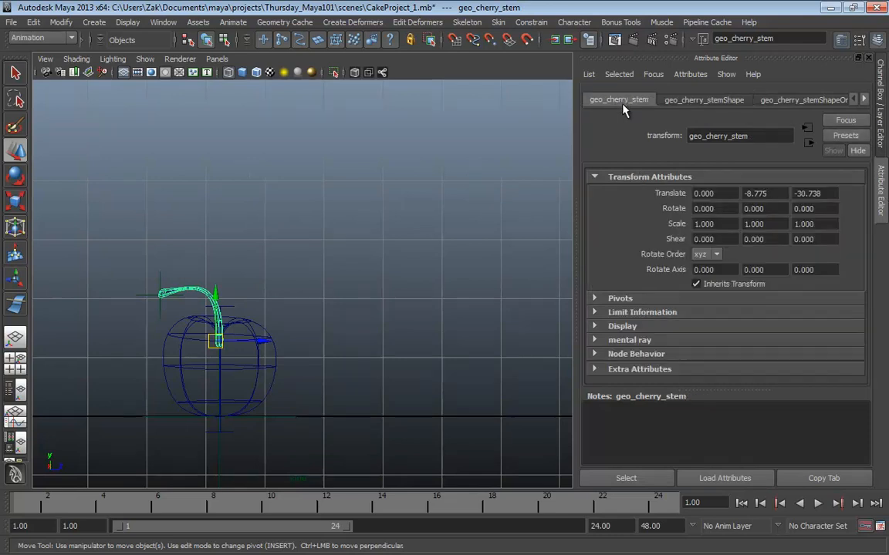
pyautogui.doubleClick(697, 139)
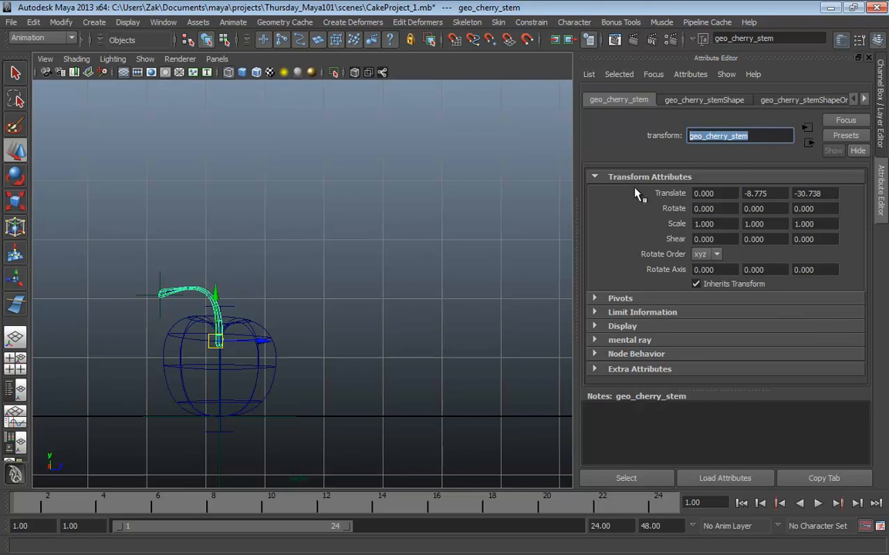
pyautogui.click(696, 284)
pyautogui.moveTo(244, 268); pyautogui.dragTo(246, 267, button='middle')
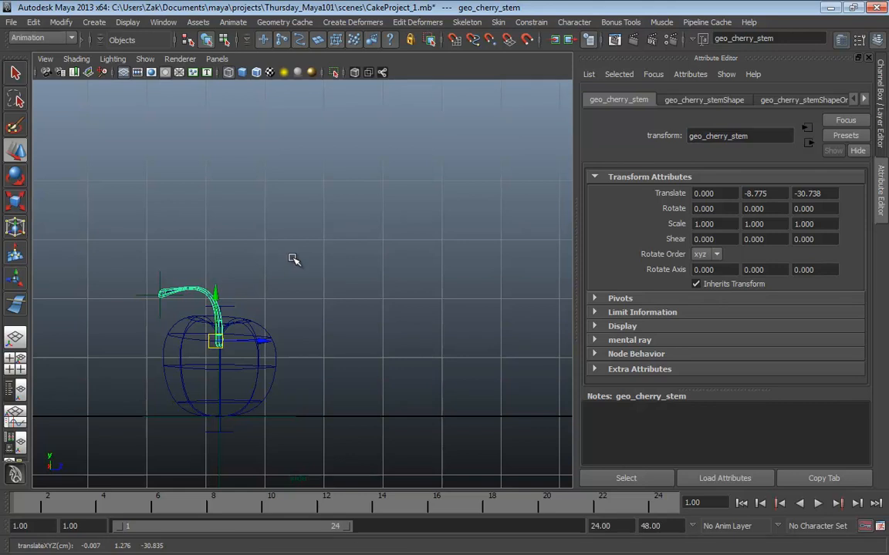
# Undo the stem tests, the locator bend and the naming and creation of the stem group
pyautogui.hotkey('ctrl', 'z')
pyautogui.hotkey('ctrl', 'z')
pyautogui.hotkey('ctrl', 'z')
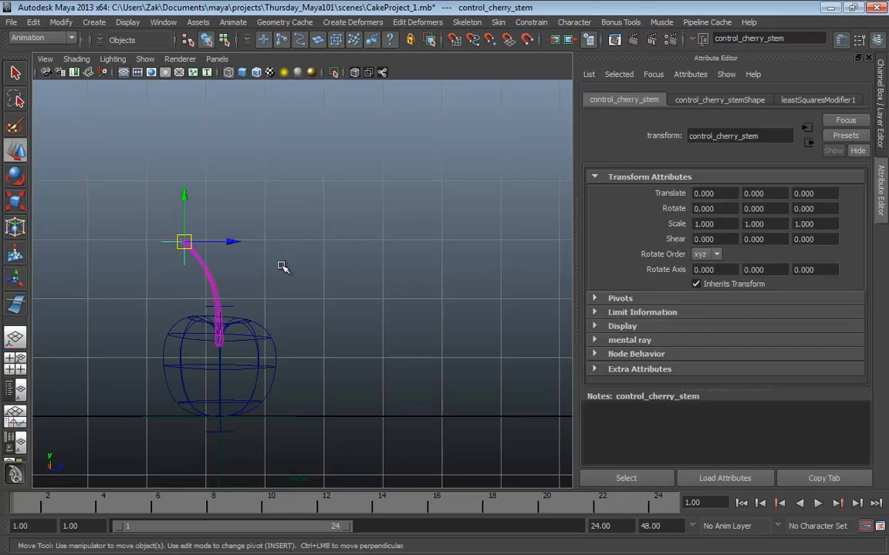
pyautogui.hotkey('ctrl', 'z')
pyautogui.hotkey('ctrl', 'z')
pyautogui.hotkey('ctrl', 'z')
pyautogui.hotkey('ctrl', 'z')
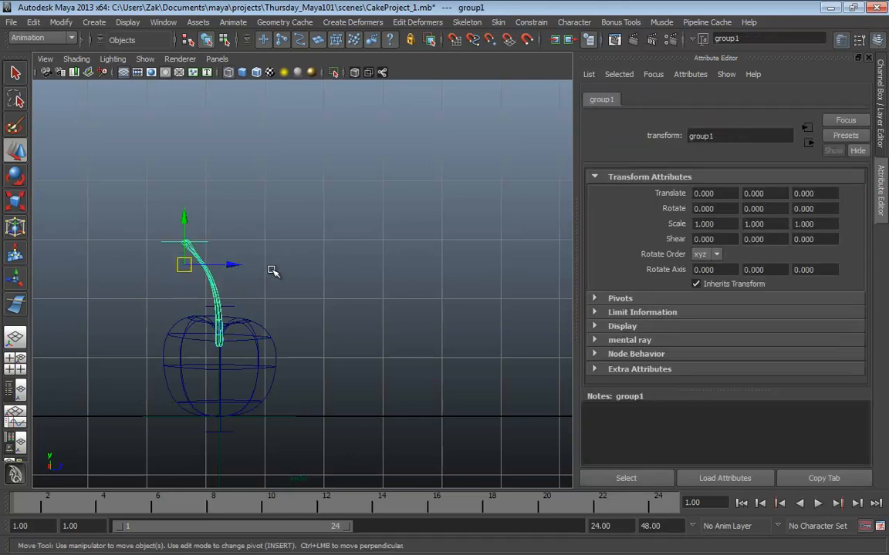
# Group control_cherry_stem, geo_cherry_stem and curve1 again, and rename the new group group_cherry_stem
pyautogui.click(265, 269)
pyautogui.keyDown('alt'); pyautogui.moveTo(243, 254); pyautogui.dragTo(291, 254, button='middle'); pyautogui.keyUp('alt')
pyautogui.keyDown('alt'); pyautogui.moveTo(291, 255); pyautogui.dragTo(524, 277, button='right'); pyautogui.keyUp('alt')
pyautogui.moveTo(125, 199); pyautogui.dragTo(199, 239)
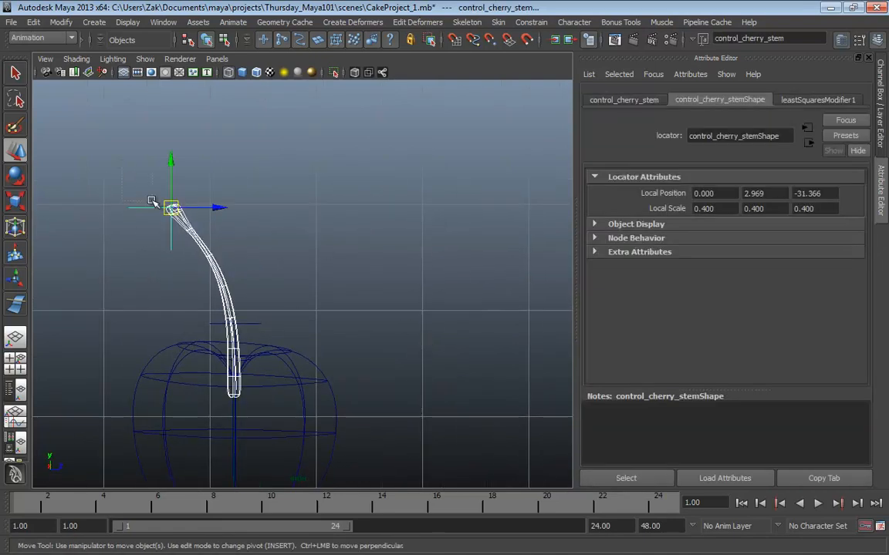
pyautogui.click(280, 243)
pyautogui.moveTo(139, 184); pyautogui.dragTo(188, 264)
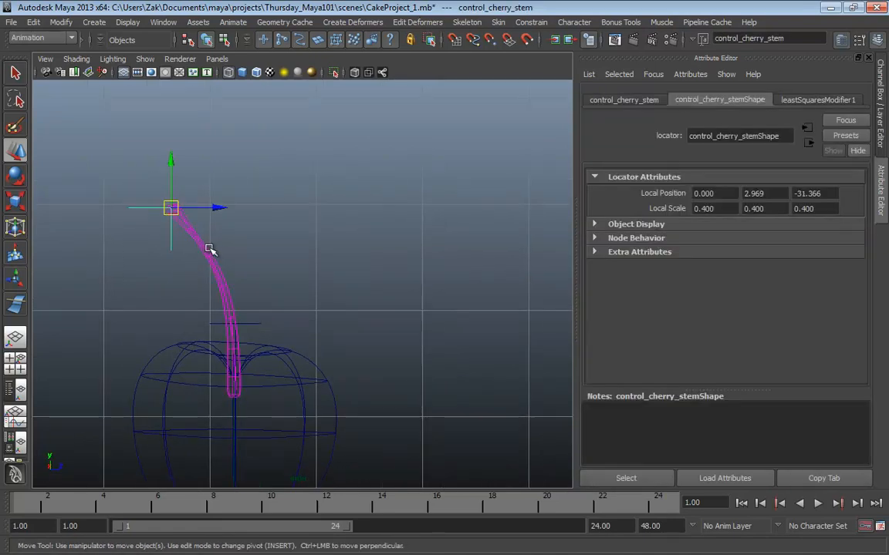
pyautogui.click(220, 316)
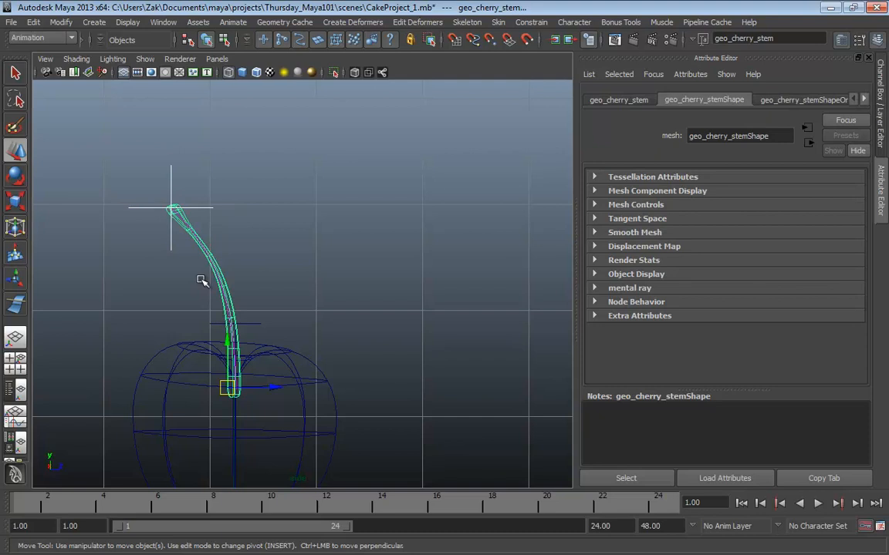
pyautogui.click(218, 241)
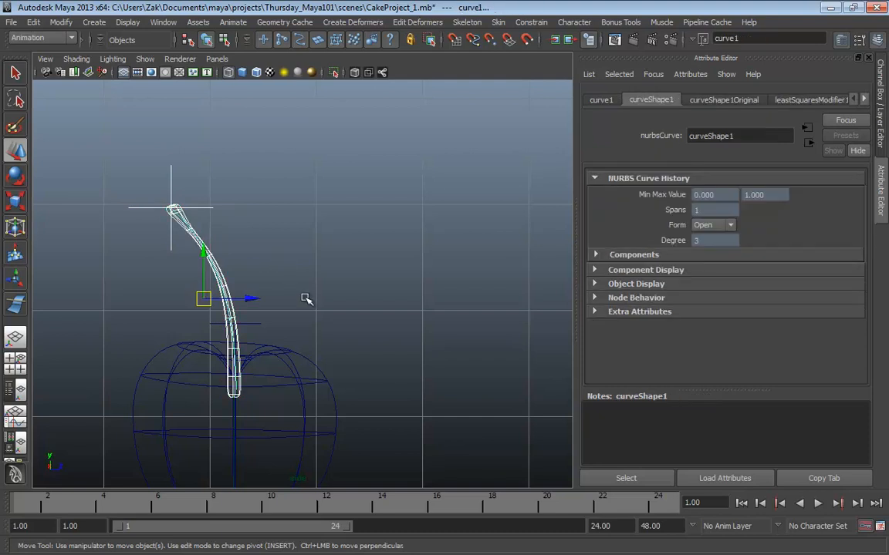
pyautogui.hotkey('ctrl', 'g')
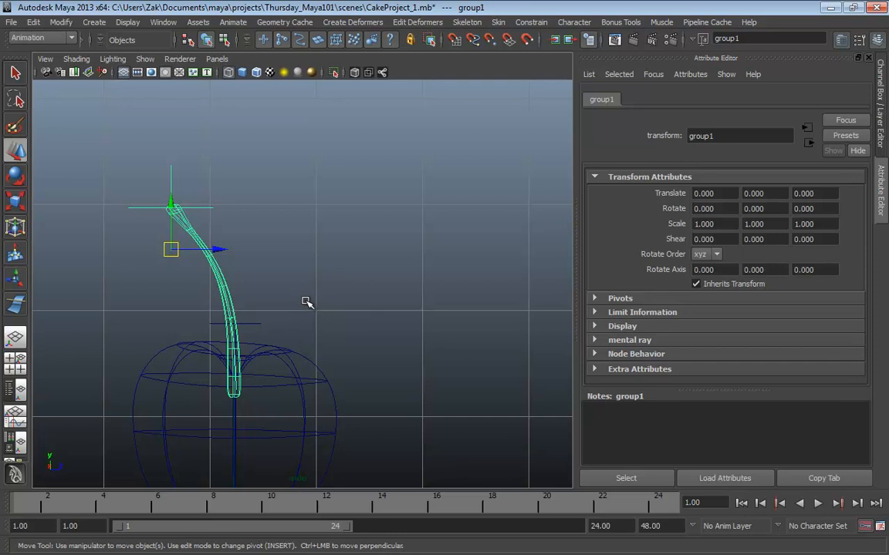
pyautogui.doubleClick(701, 135)
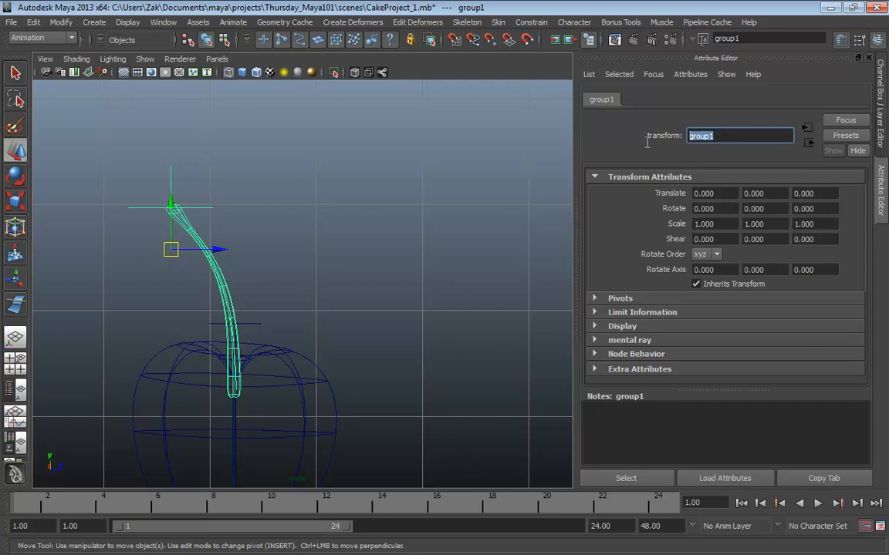
pyautogui.write('group_cherry_stem')
pyautogui.press('Return')
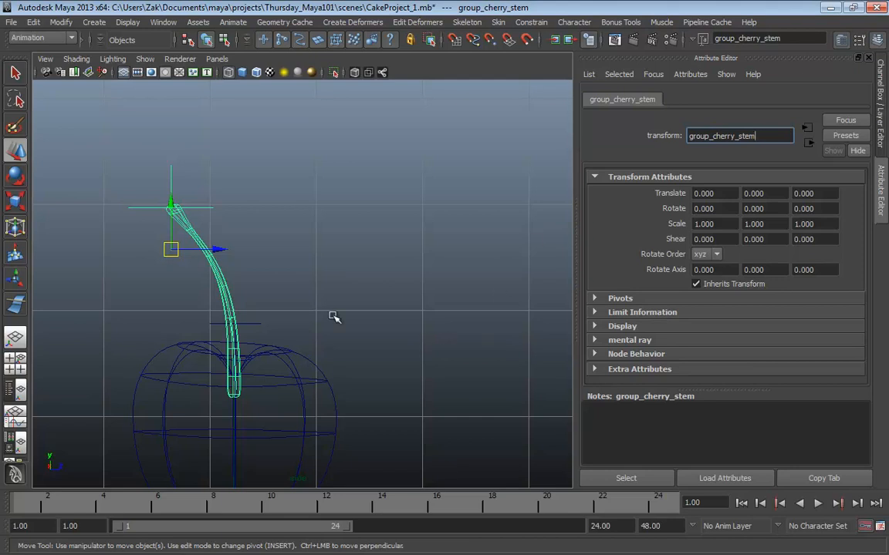
# Test bending the stem by moving control_cherry_stem on its own, and undo the move
pyautogui.click(313, 277)
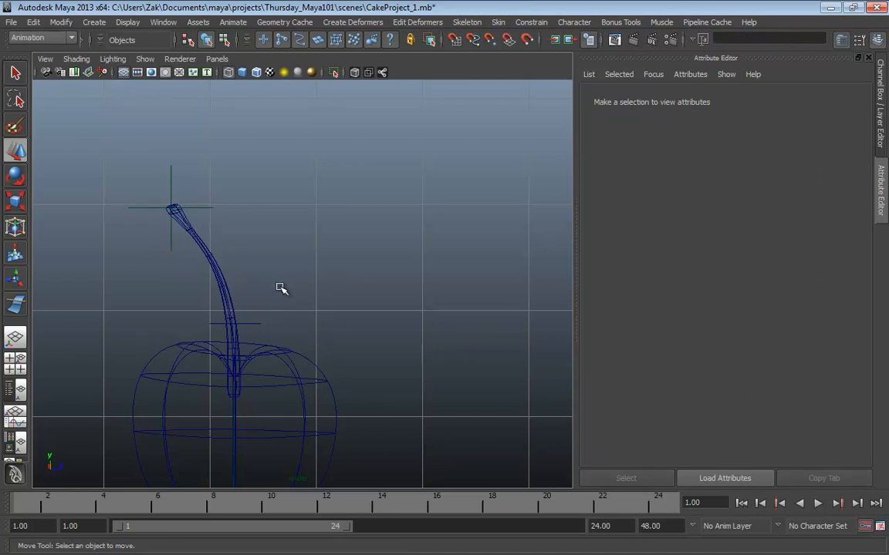
pyautogui.click(177, 234)
pyautogui.moveTo(169, 210); pyautogui.dragTo(148, 281)
pyautogui.hotkey('ctrl', 'z')
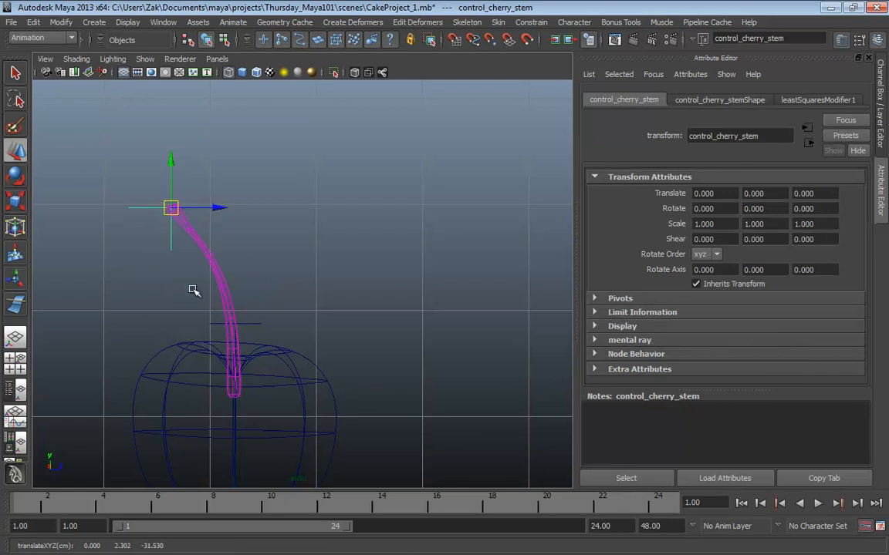
# Turn off Inherits Transform in the transform attributes of geo_cherry_stem
pyautogui.keyDown('alt'); pyautogui.moveTo(378, 371); pyautogui.dragTo(407, 332, button='middle'); pyautogui.keyUp('alt')
pyautogui.keyDown('alt'); pyautogui.moveTo(422, 330); pyautogui.dragTo(391, 321, button='right'); pyautogui.keyUp('alt')
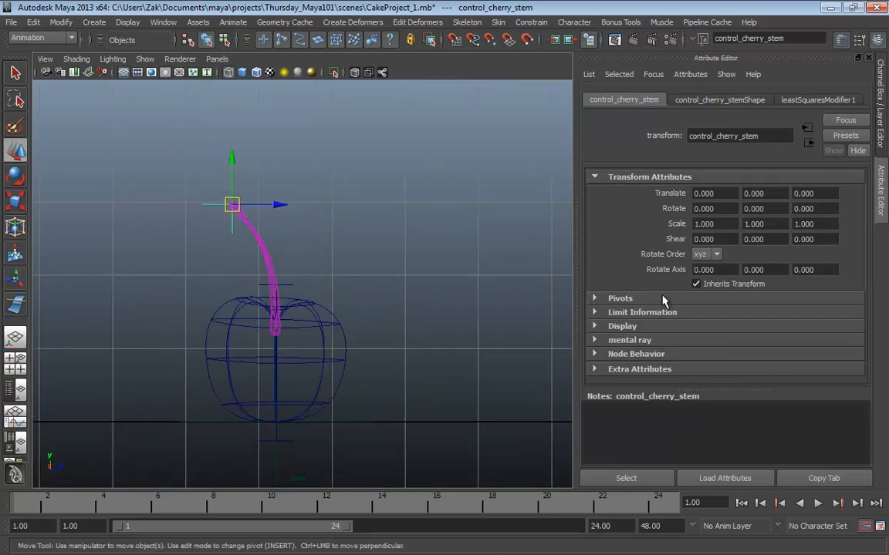
pyautogui.click(274, 268)
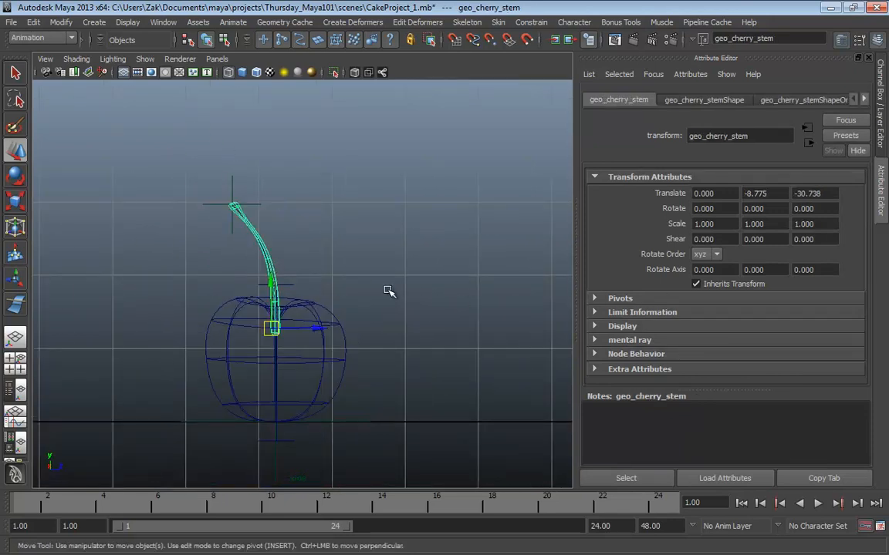
pyautogui.click(696, 284)
# Test moving group_cherry_stem about 0.484 in Y and 1.348 in Z, and undo the move
pyautogui.hotkey('ctrl', 'g')
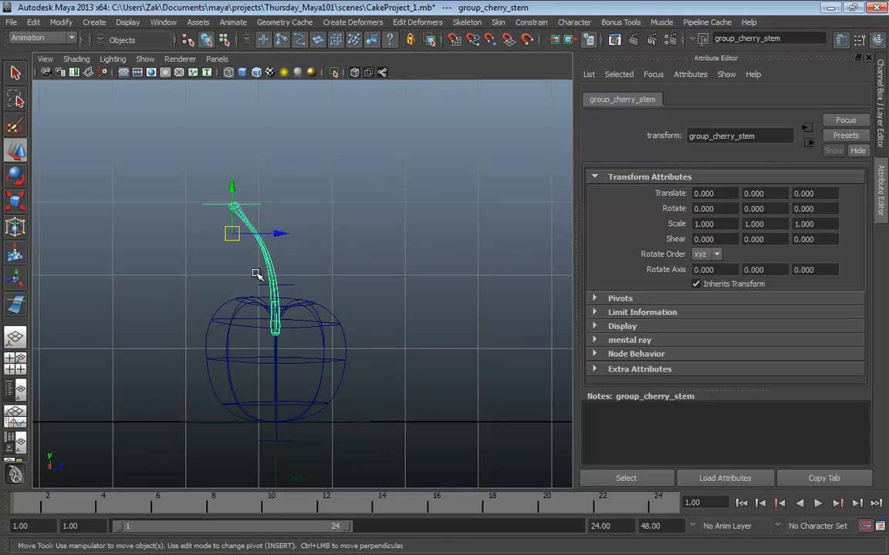
pyautogui.moveTo(230, 233); pyautogui.dragTo(330, 199)
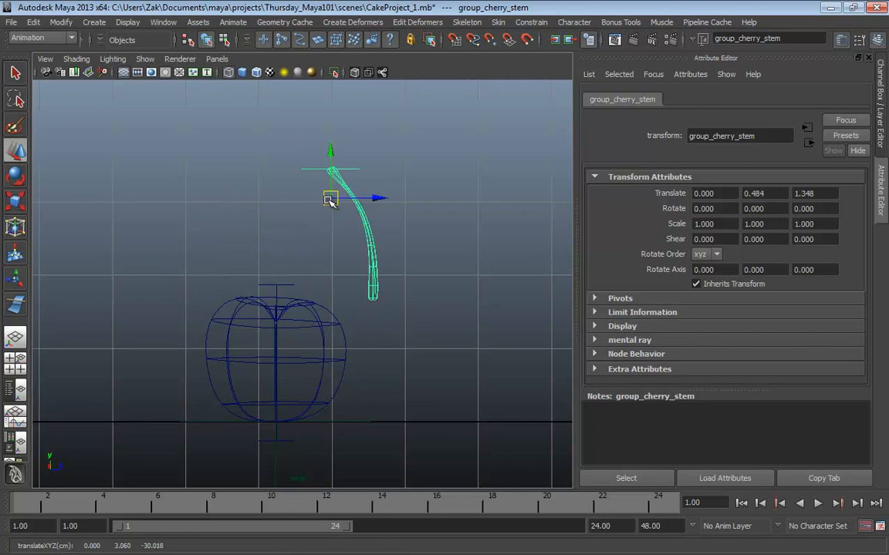
pyautogui.hotkey('ctrl', 'z')
# Move control_cherry_stem to about -0.788 in Y and -0.285 in Z, and group_cherry_stem to about 1.045 in Y and -0.370 in Z
pyautogui.moveTo(202, 190); pyautogui.dragTo(201, 235)
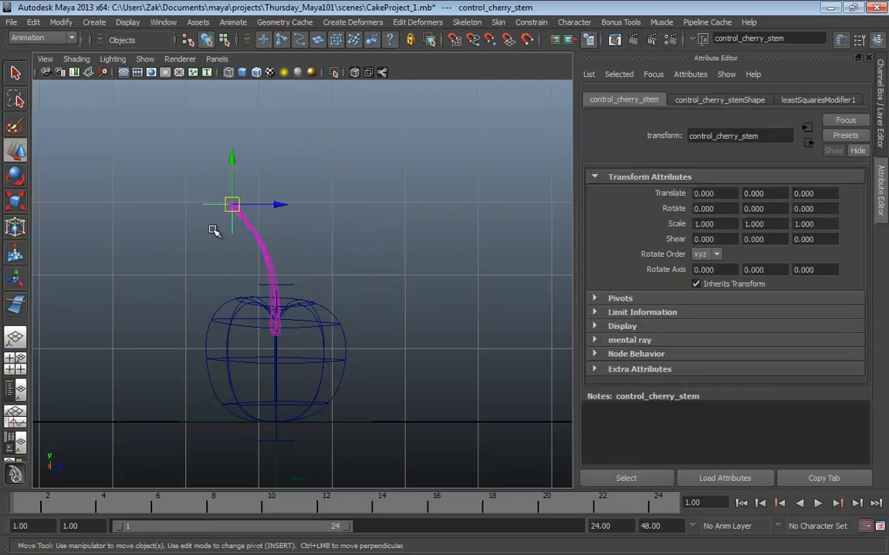
pyautogui.moveTo(232, 206); pyautogui.dragTo(211, 264)
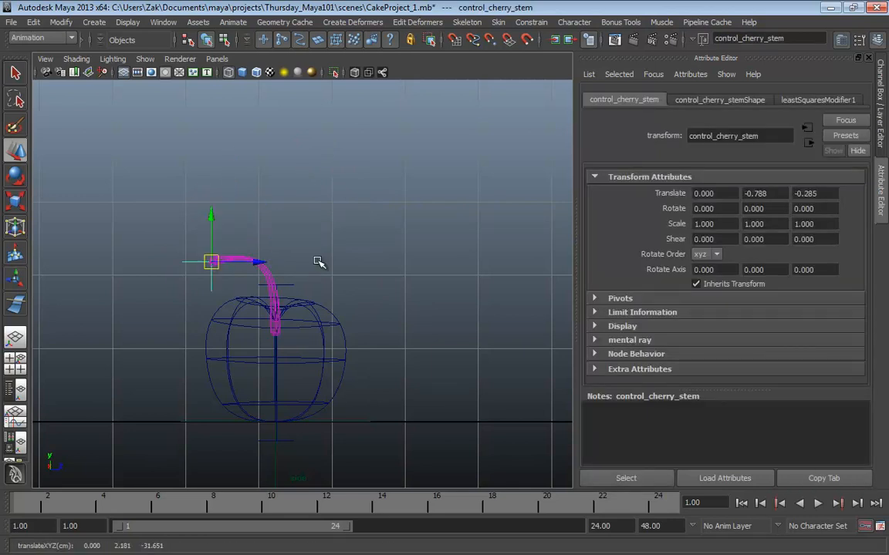
pyautogui.press('Up')
pyautogui.moveTo(233, 233); pyautogui.dragTo(205, 157)
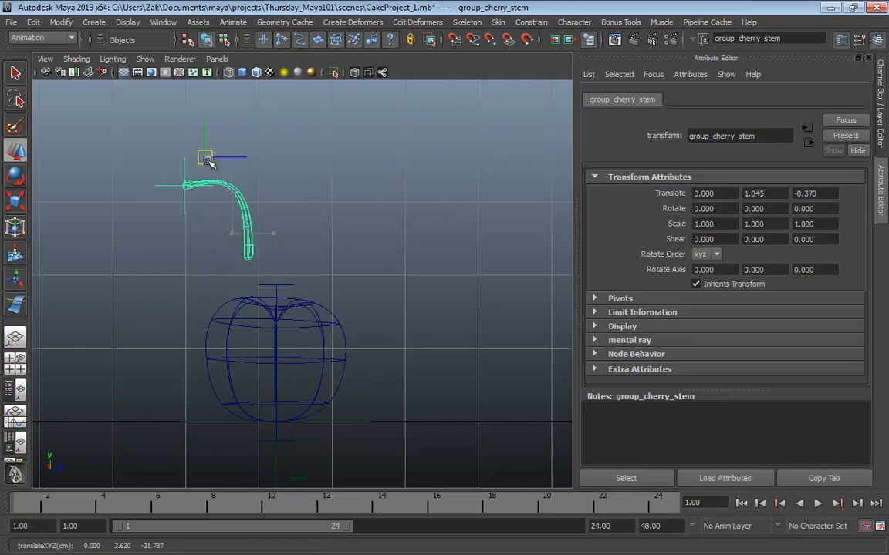
# Undo the test moves of group_cherry_stem and control_cherry_stem, and reselect control_cherry_stem
pyautogui.hotkey('ctrl', 'z')
pyautogui.press('Down')
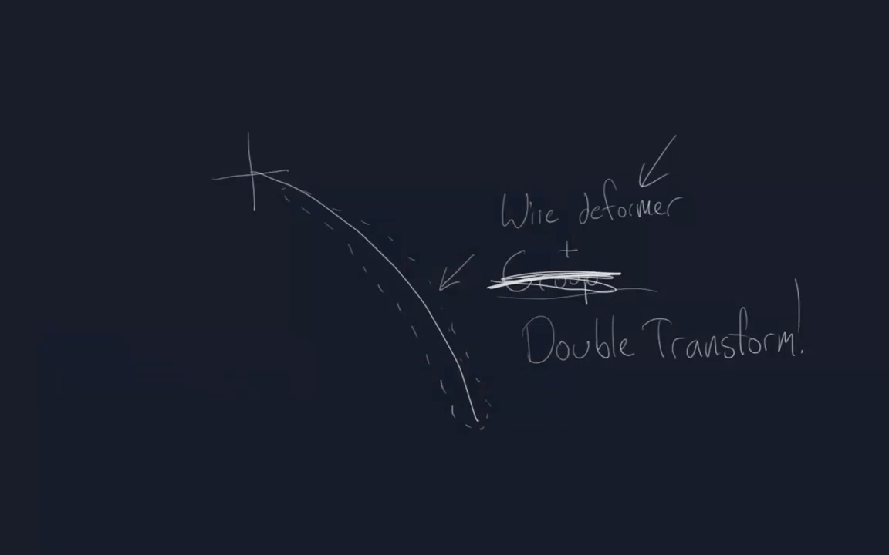
# Switch to the sketched notes and underline the "Squash & Stretch" and "Animate the Stem" boxes, marking the dashed link between them
pyautogui.scroll(15, 410, 333)
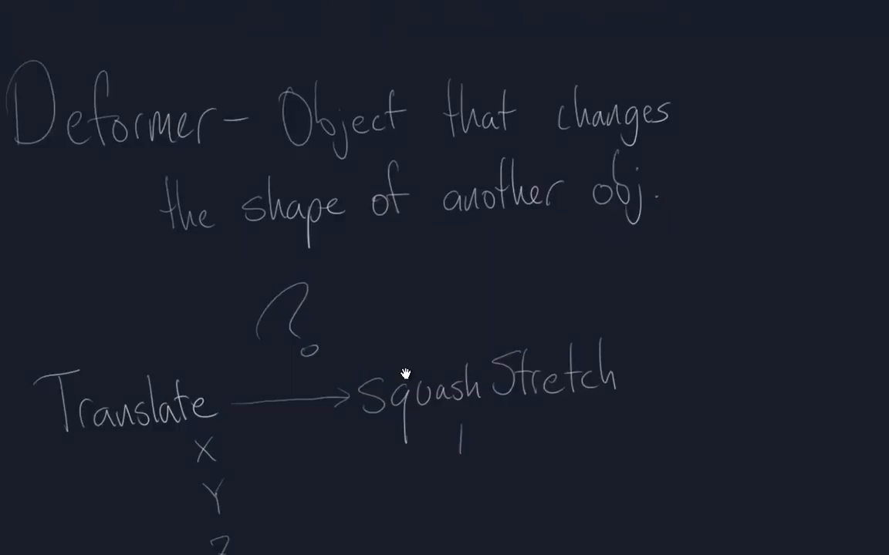
pyautogui.moveTo(405, 306); pyautogui.dragTo(475, 318)
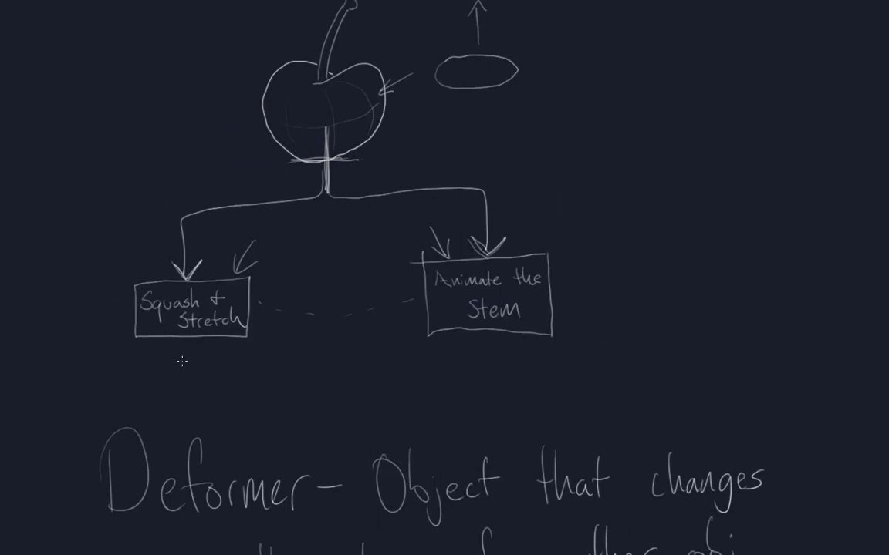
pyautogui.moveTo(128, 361)
pyautogui.mouseDown()
pyautogui.moveTo(250, 351)
pyautogui.moveTo(131, 358)
pyautogui.mouseUp()
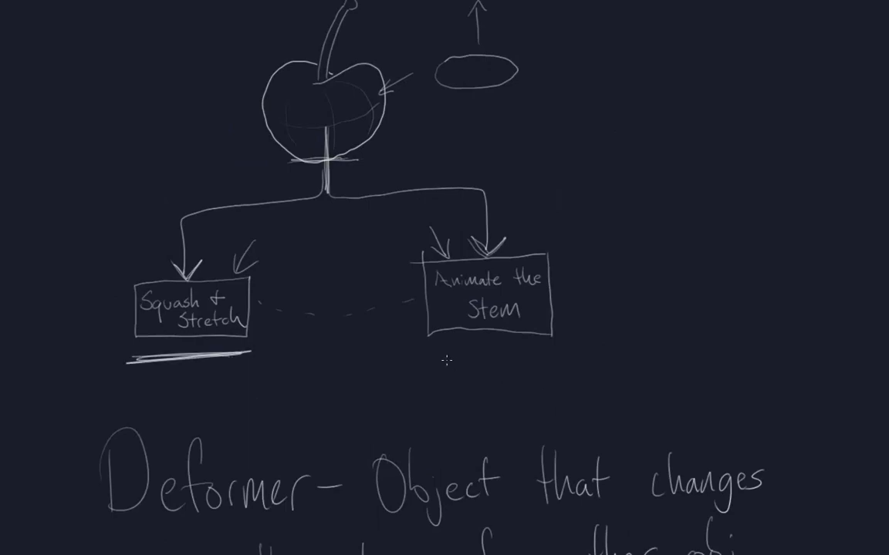
pyautogui.moveTo(426, 361)
pyautogui.mouseDown()
pyautogui.moveTo(568, 353)
pyautogui.moveTo(429, 359)
pyautogui.mouseUp()
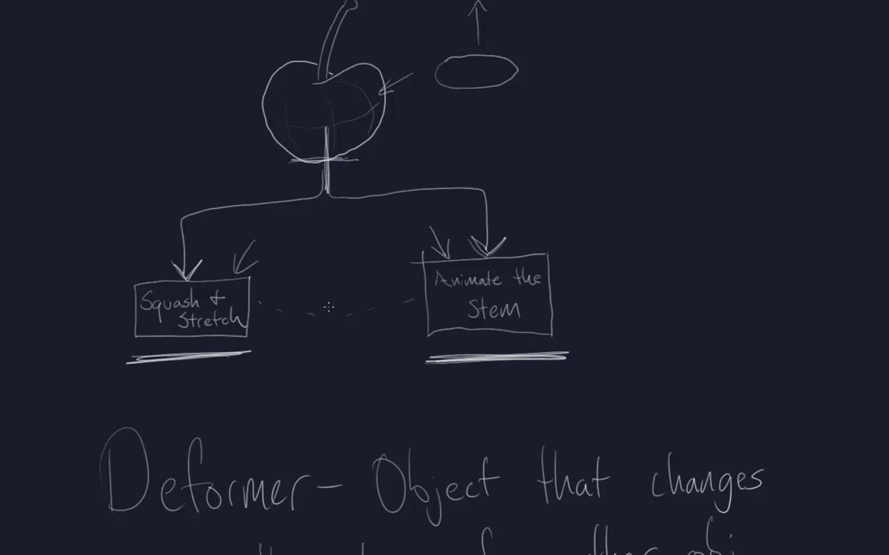
pyautogui.moveTo(332, 287)
pyautogui.mouseDown()
pyautogui.moveTo(306, 327)
pyautogui.moveTo(339, 288)
pyautogui.mouseUp()
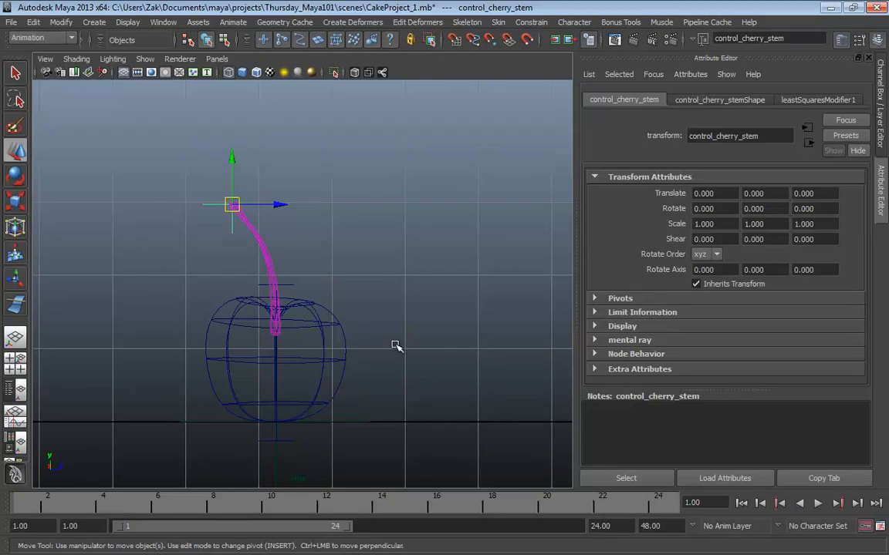
# Switch back to Maya, check the channels of geo_cherry_body, and try sliding the Squash Stretch attribute of control_cherry, leaving it at 0.1
pyautogui.click(317, 381)
pyautogui.keyDown('alt'); pyautogui.moveTo(394, 328); pyautogui.dragTo(512, 349, button='right'); pyautogui.keyUp('alt')
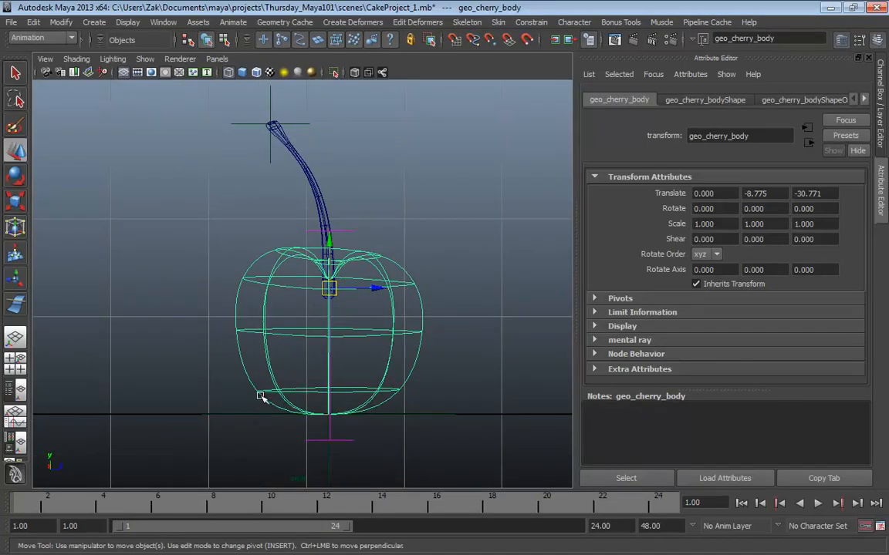
pyautogui.click(879, 138)
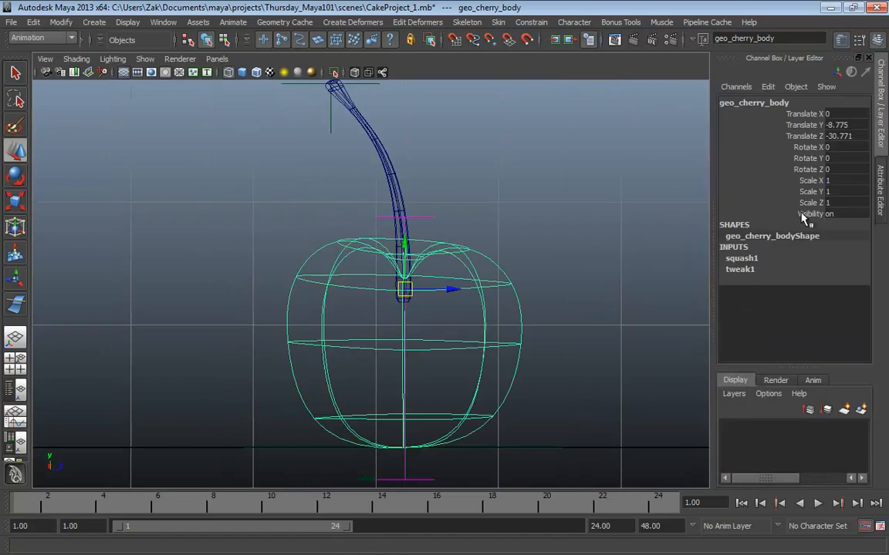
pyautogui.click(525, 448)
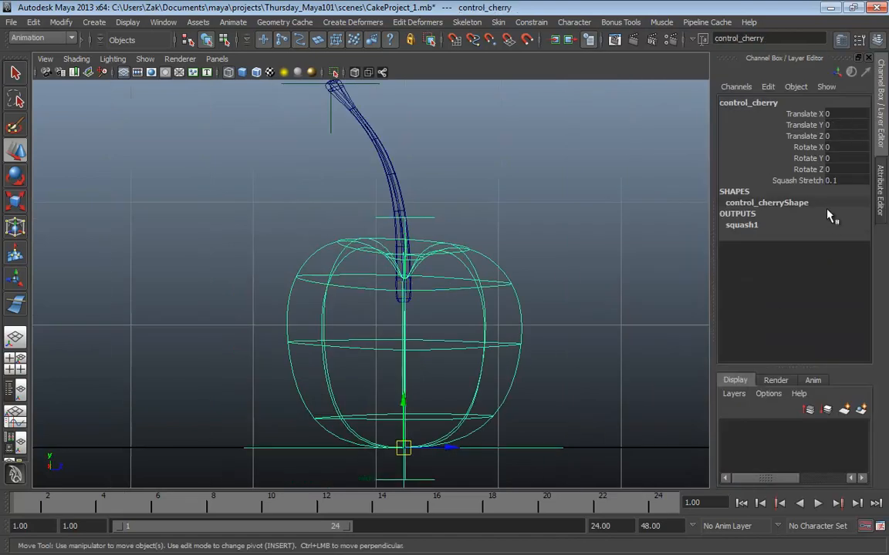
pyautogui.click(798, 180)
pyautogui.moveTo(544, 263)
pyautogui.mouseDown(button='middle')
pyautogui.moveTo(535, 260)
pyautogui.moveTo(542, 267)
pyautogui.mouseUp(button='middle')
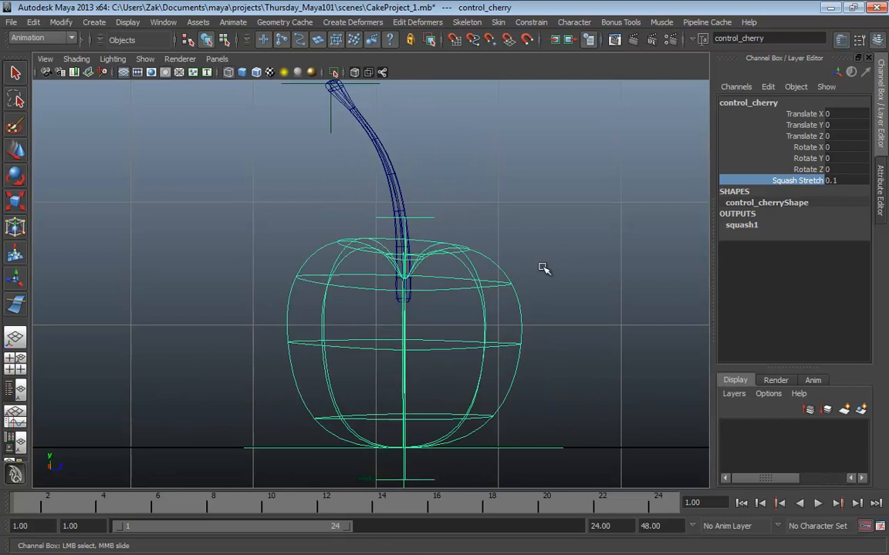
# Parent group_cherry_stem under control_cherry
pyautogui.keyDown('alt'); pyautogui.moveTo(542, 268); pyautogui.dragTo(461, 286, button='right'); pyautogui.keyUp('alt')
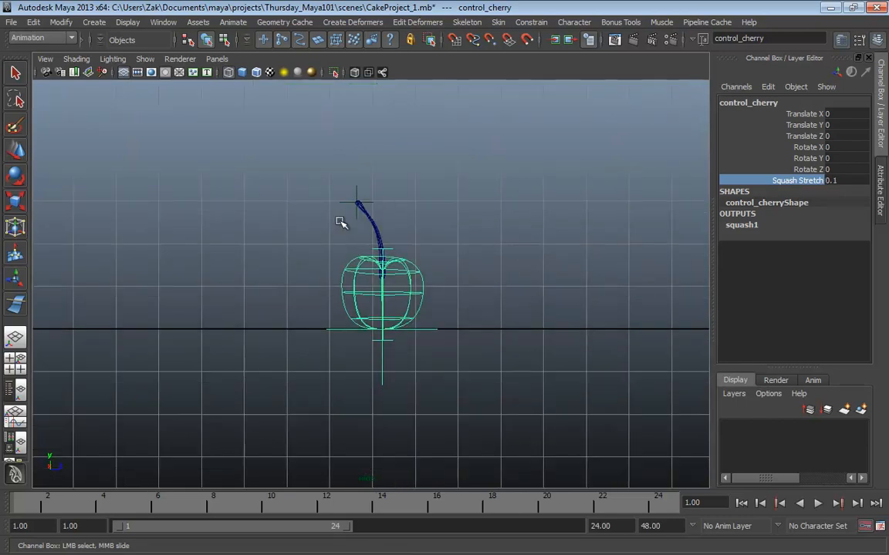
pyautogui.click(364, 219)
pyautogui.press('Up')
pyautogui.keyDown('alt'); pyautogui.moveTo(300, 207); pyautogui.dragTo(461, 359, button='right'); pyautogui.keyUp('alt')
pyautogui.press('Up')
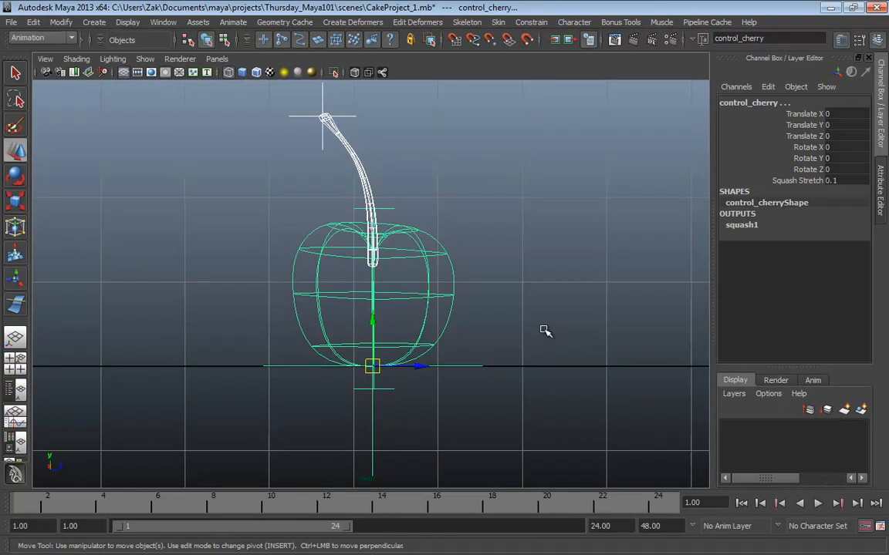
pyautogui.press('Down')
pyautogui.keyDown('alt'); pyautogui.moveTo(544, 330); pyautogui.dragTo(432, 333, button='right'); pyautogui.keyUp('alt')
pyautogui.press('Up')
pyautogui.keyDown('alt'); pyautogui.moveTo(585, 334); pyautogui.dragTo(482, 348, button='right'); pyautogui.keyUp('alt')
pyautogui.keyDown('alt'); pyautogui.moveTo(483, 348); pyautogui.dragTo(469, 370, button='middle'); pyautogui.keyUp('alt')
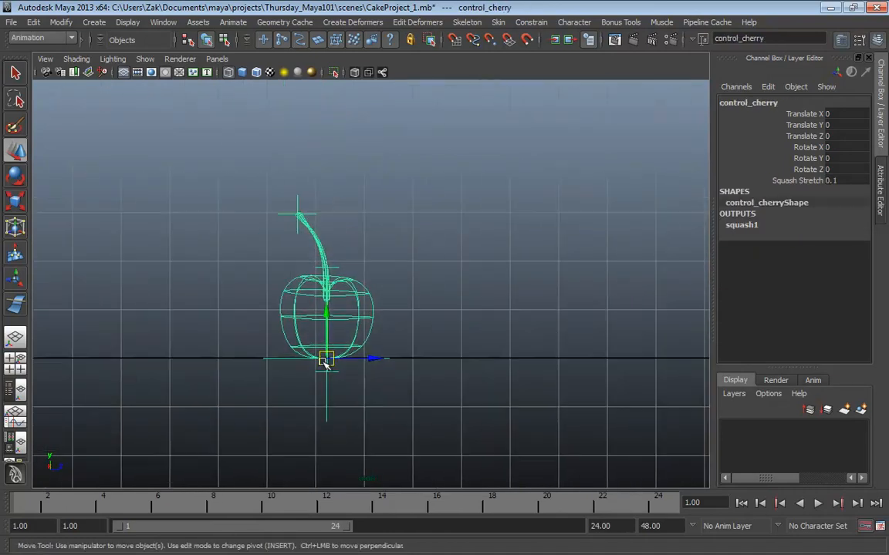
# Test control_cherry at about 0.929 in Y and -1.744 in Z with Squash Stretch 1.6, and undo back through the stem group's parenting
pyautogui.moveTo(325, 358); pyautogui.dragTo(239, 317)
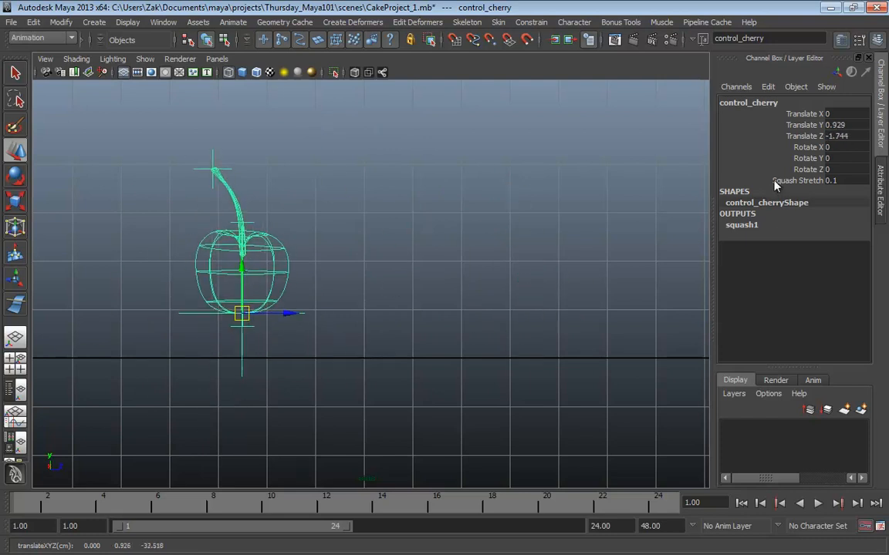
pyautogui.click(798, 180)
pyautogui.moveTo(520, 309)
pyautogui.mouseDown(button='middle')
pyautogui.moveTo(528, 304)
pyautogui.moveTo(510, 299)
pyautogui.moveTo(531, 300)
pyautogui.moveTo(501, 309)
pyautogui.moveTo(531, 303)
pyautogui.mouseUp(button='middle')
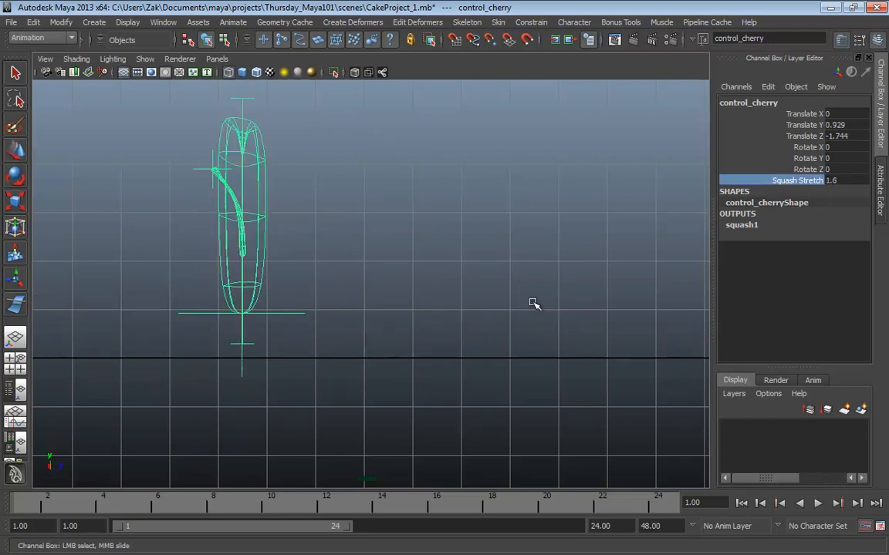
pyautogui.hotkey('ctrl', 'z')
pyautogui.hotkey('ctrl', 'z')
pyautogui.hotkey('ctrl', 'z')
pyautogui.hotkey('ctrl', 'z')
pyautogui.hotkey('ctrl', 'z')
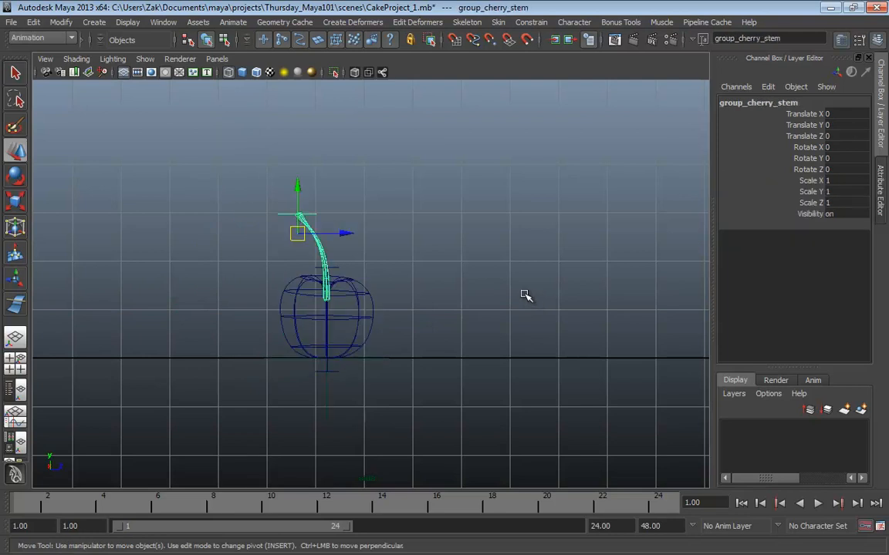
# Select control_cherry_stem and show the cherry in a full-size perspective view
pyautogui.moveTo(411, 343); pyautogui.dragTo(375, 387)
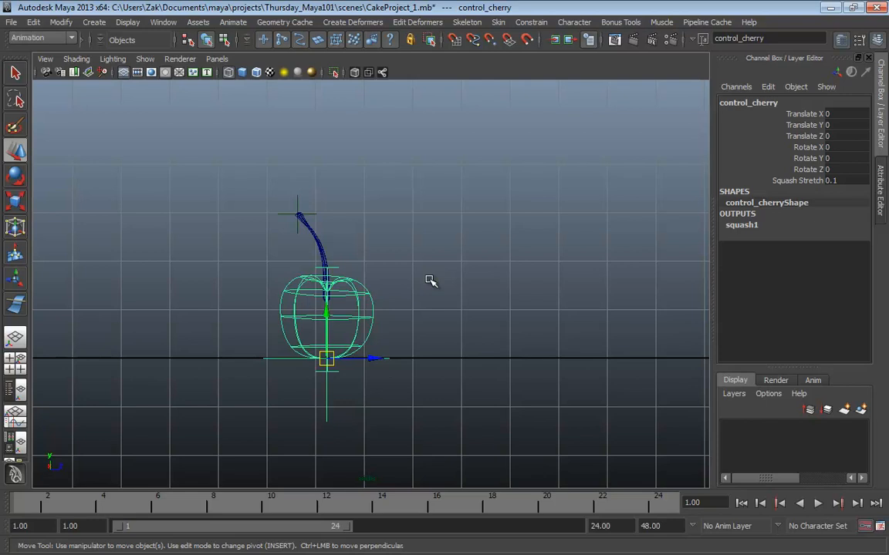
pyautogui.click(300, 221)
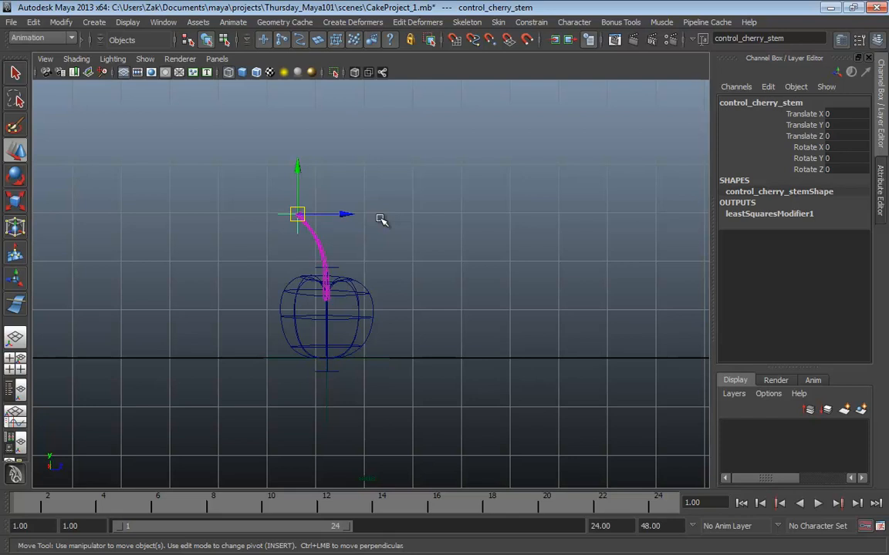
pyautogui.press('space')
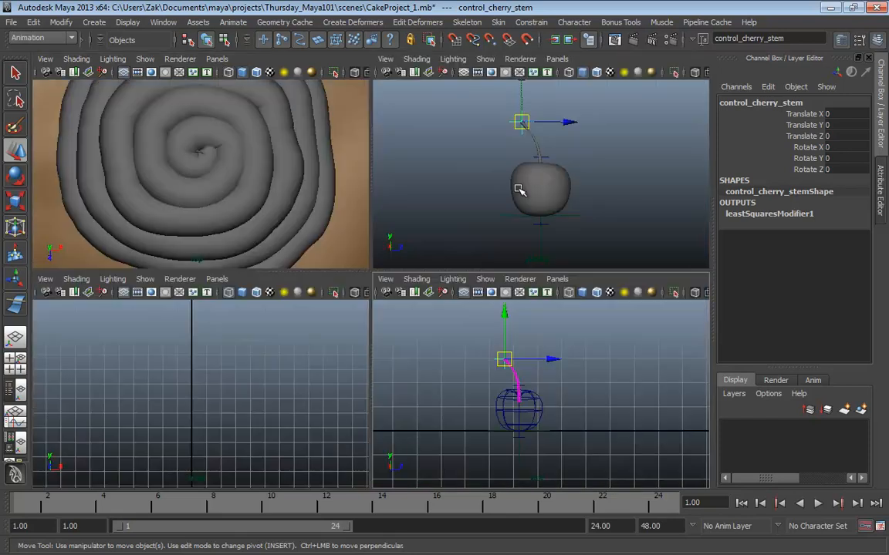
pyautogui.press('space')
pyautogui.keyDown('alt'); pyautogui.moveTo(529, 203); pyautogui.dragTo(532, 242); pyautogui.keyUp('alt')
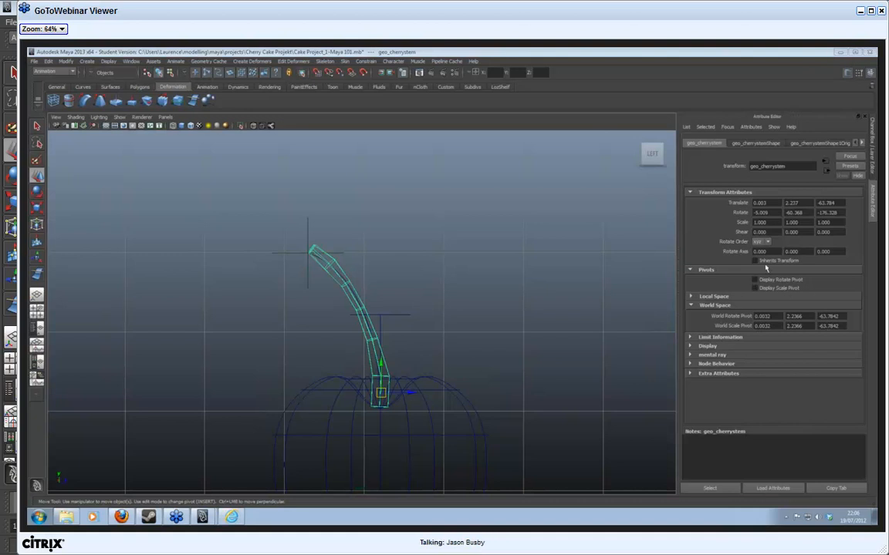
# Switch to the shared Maya scene in GoToWebinar Viewer, select group_cherrystem, and test moving it before restoring its position
pyautogui.click(325, 256)
pyautogui.click(315, 263)
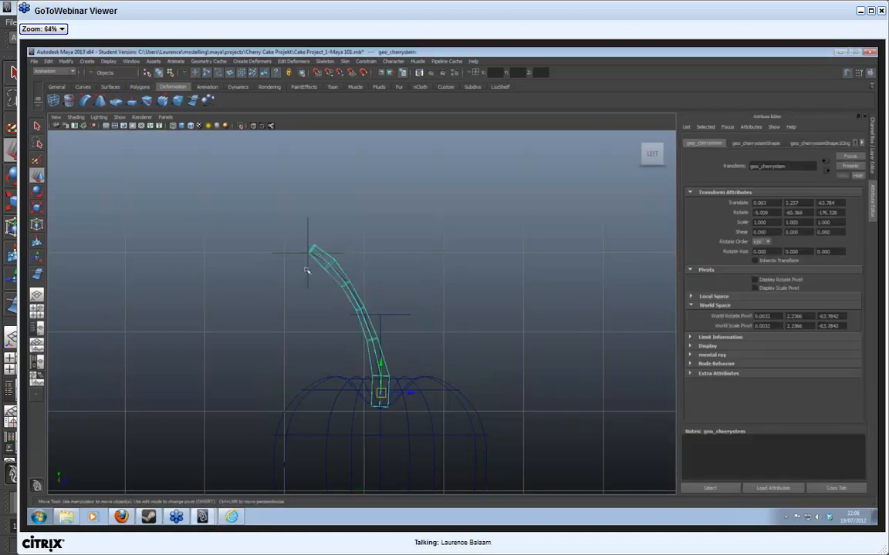
pyautogui.click(311, 259)
pyautogui.click(321, 266)
pyautogui.press('Up')
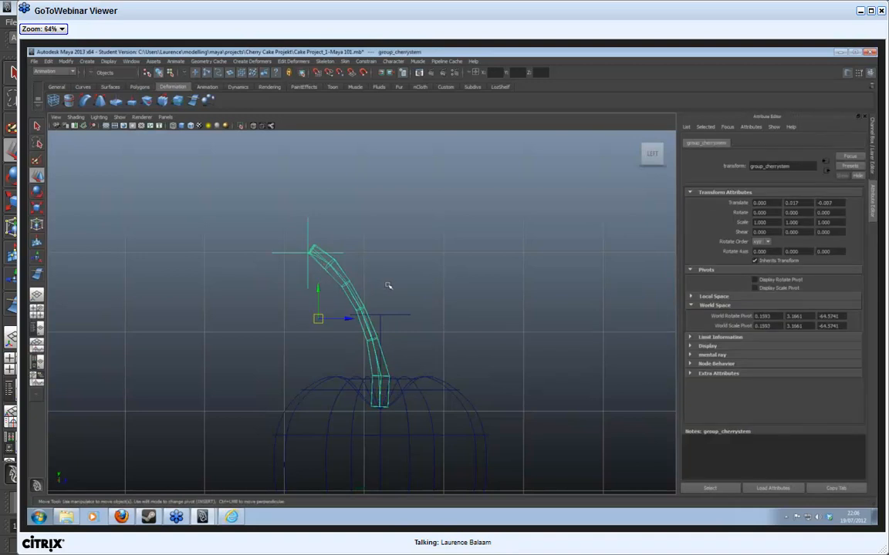
pyautogui.press('Down')
pyautogui.click(389, 285)
pyautogui.click(312, 260)
pyautogui.moveTo(317, 318)
pyautogui.mouseDown()
pyautogui.moveTo(402, 284)
pyautogui.moveTo(191, 292)
pyautogui.moveTo(454, 280)
pyautogui.moveTo(143, 277)
pyautogui.moveTo(486, 288)
pyautogui.moveTo(339, 306)
pyautogui.moveTo(201, 301)
pyautogui.moveTo(527, 291)
pyautogui.moveTo(452, 283)
pyautogui.moveTo(209, 331)
pyautogui.moveTo(550, 303)
pyautogui.moveTo(376, 326)
pyautogui.moveTo(318, 320)
pyautogui.mouseUp()
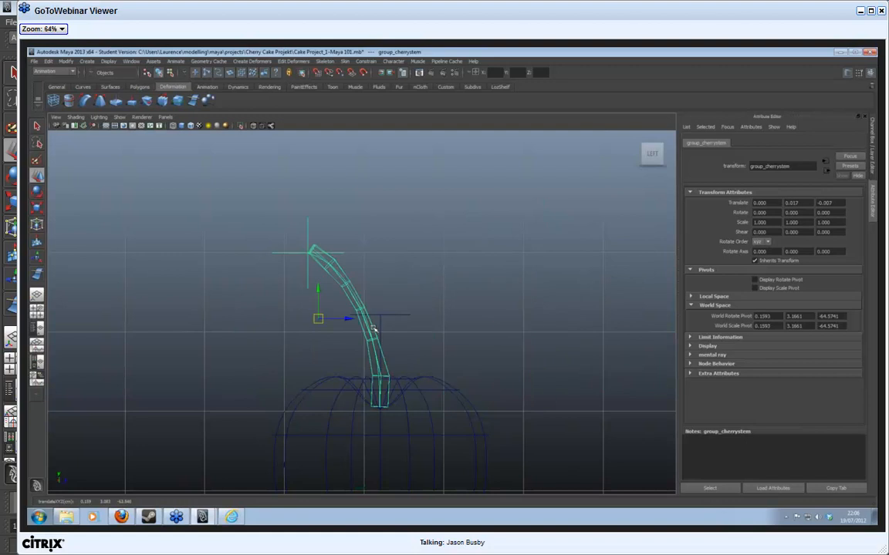
# Examine the transform attributes of curve2 and geo_cherrystem
pyautogui.click(634, 232)
pyautogui.click(320, 259)
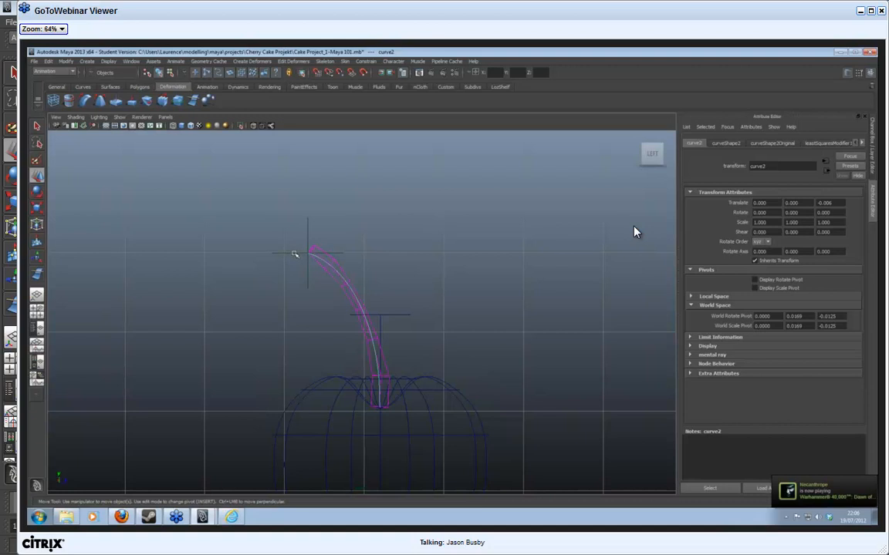
pyautogui.click(324, 264)
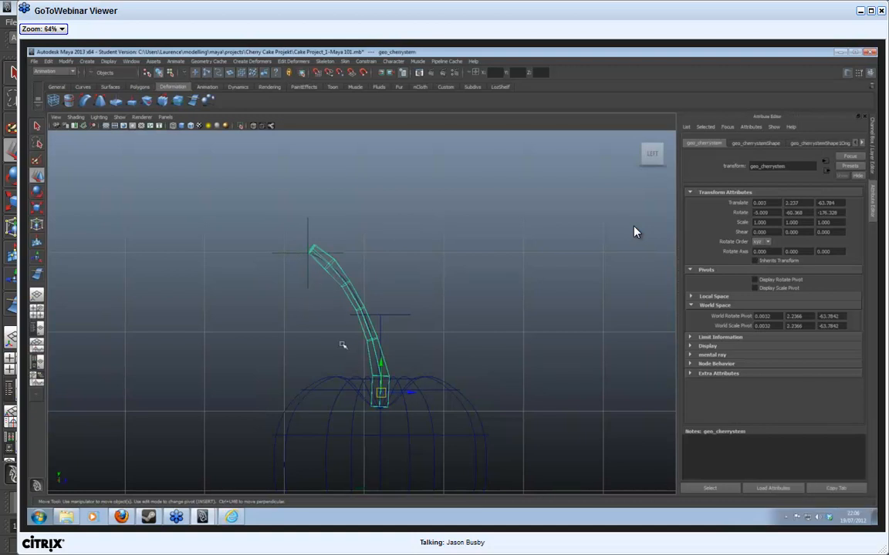
# Move group_cherrystem away from the cherry to about 1.14 in Y and 3.53 in Z, and clear the selection
pyautogui.press('Up')
pyautogui.moveTo(318, 318); pyautogui.dragTo(599, 229)
pyautogui.click(511, 254)
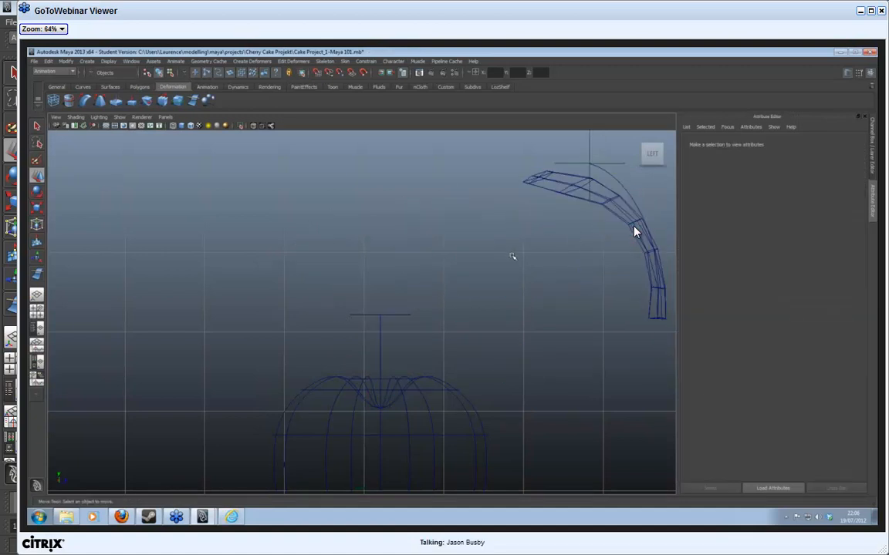
# Raise the Dropoff Distance of geo_cherrystem's wire1 deformer to 5
pyautogui.click(528, 180)
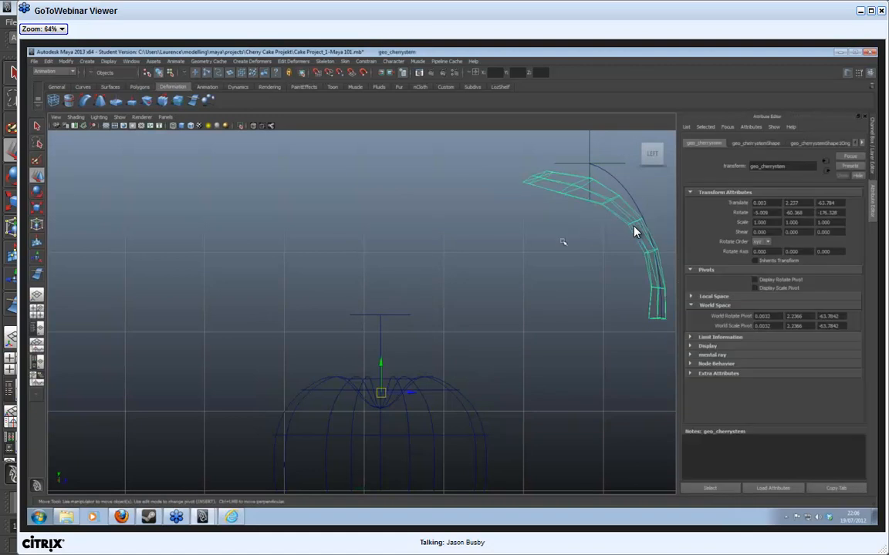
pyautogui.click(873, 170)
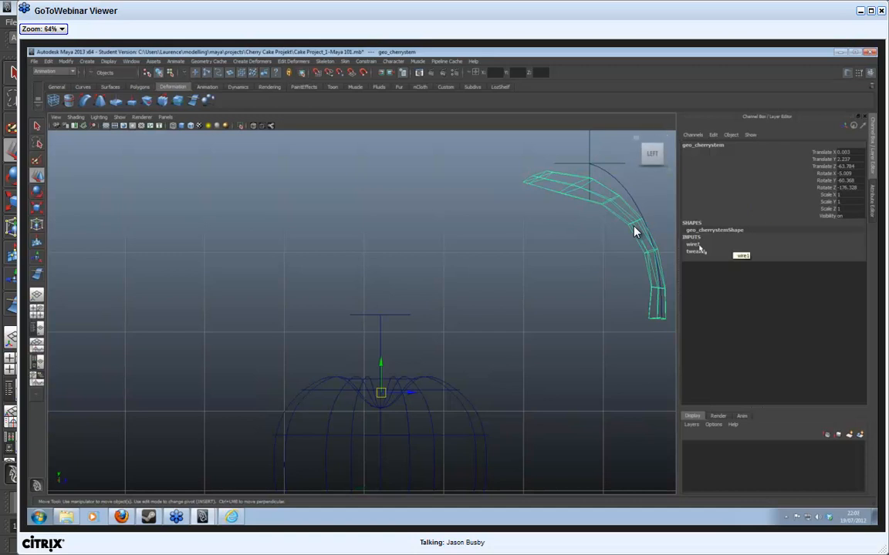
pyautogui.click(692, 244)
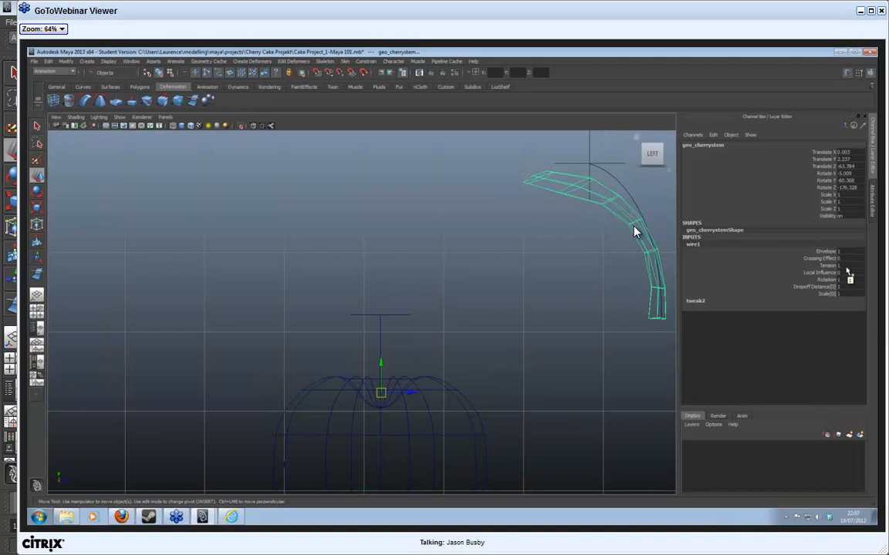
pyautogui.click(812, 287)
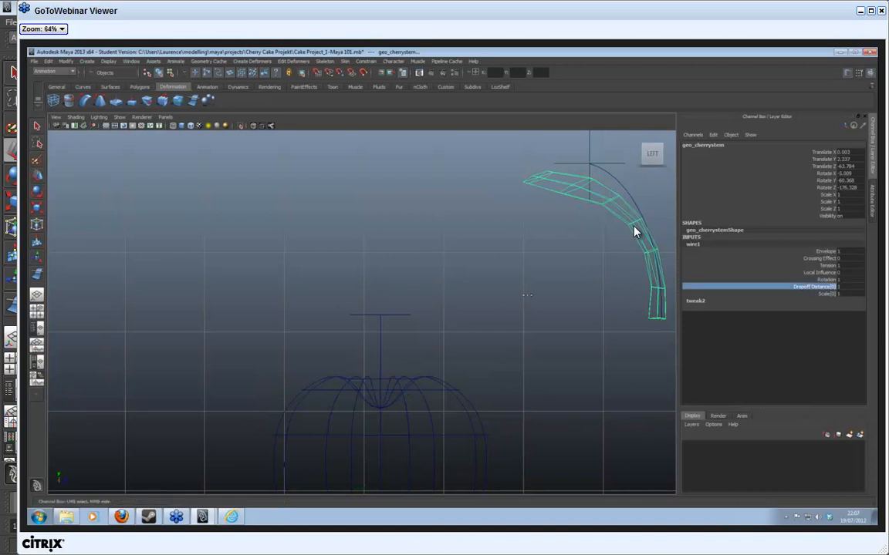
pyautogui.moveTo(521, 294); pyautogui.dragTo(705, 297, button='middle')
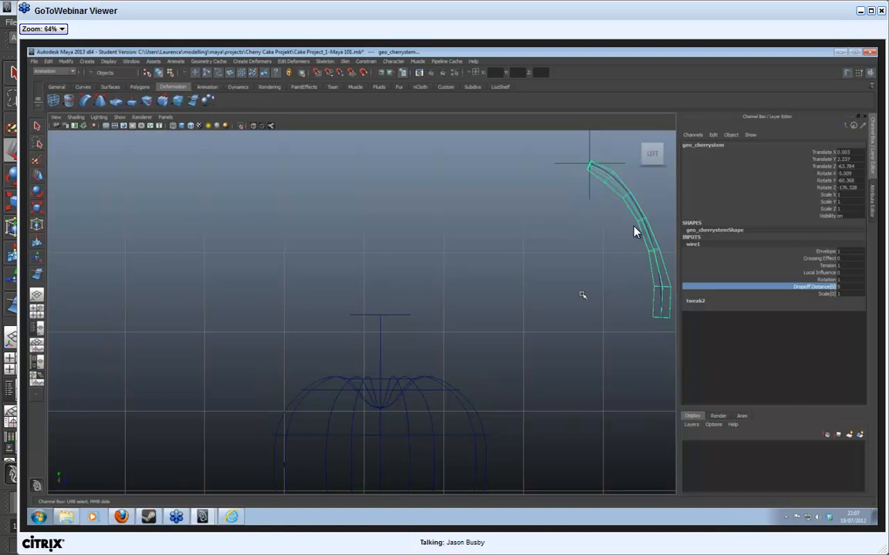
pyautogui.moveTo(590, 303); pyautogui.dragTo(592, 303, button='middle')
pyautogui.moveTo(591, 306); pyautogui.dragTo(589, 304, button='middle')
# Select group_cherrystem and move it back toward the top of the cherry
pyautogui.press('Up')
pyautogui.press('w')
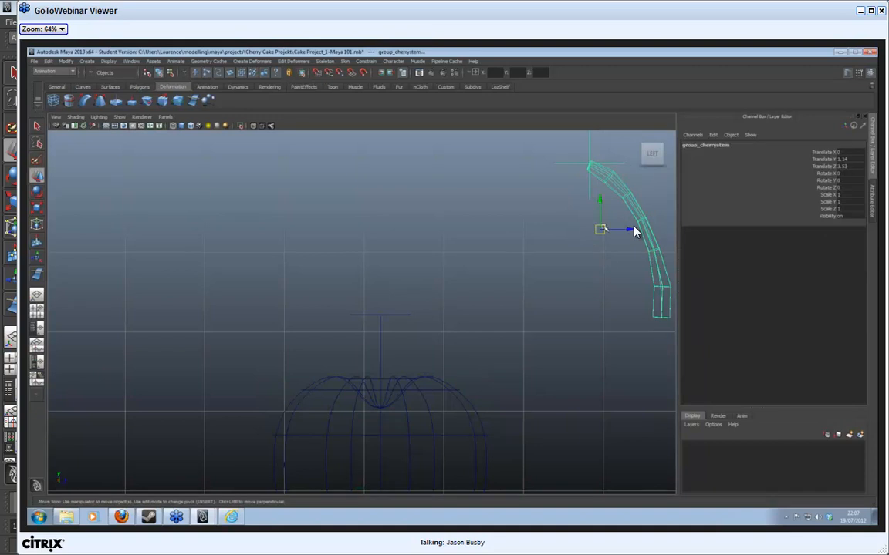
pyautogui.moveTo(600, 229); pyautogui.dragTo(324, 282)
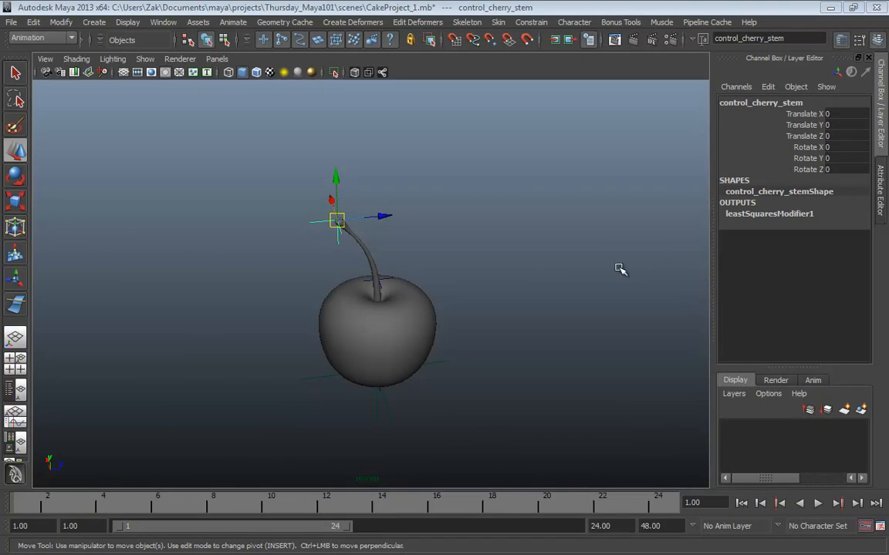
# Return to the CakeProject_1 scene in Maya and view the cherry from above with nothing selected
pyautogui.keyDown('alt'); pyautogui.moveTo(438, 303); pyautogui.dragTo(396, 324); pyautogui.keyUp('alt')
pyautogui.click(395, 324)
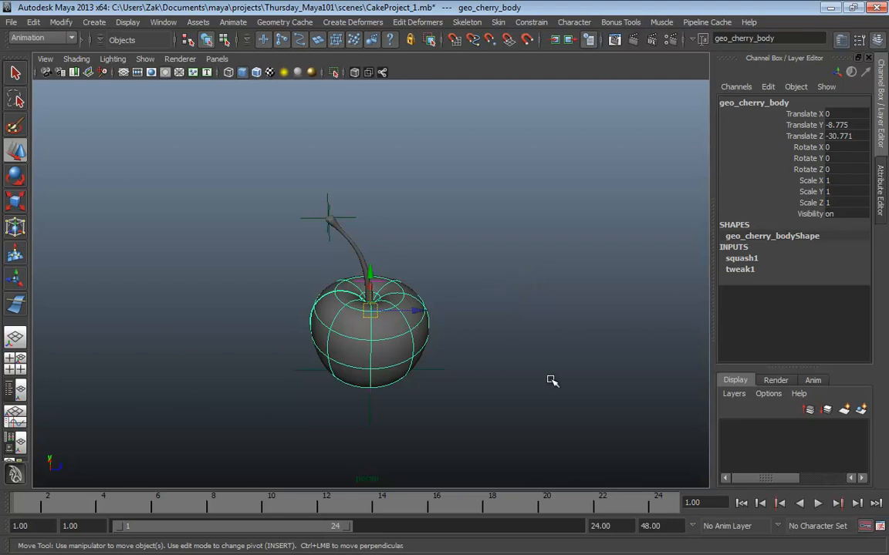
pyautogui.keyDown('alt'); pyautogui.moveTo(552, 381); pyautogui.dragTo(553, 341); pyautogui.keyUp('alt')
pyautogui.keyDown('alt'); pyautogui.moveTo(553, 341); pyautogui.dragTo(408, 287, button='middle'); pyautogui.keyUp('alt')
pyautogui.click(528, 298)
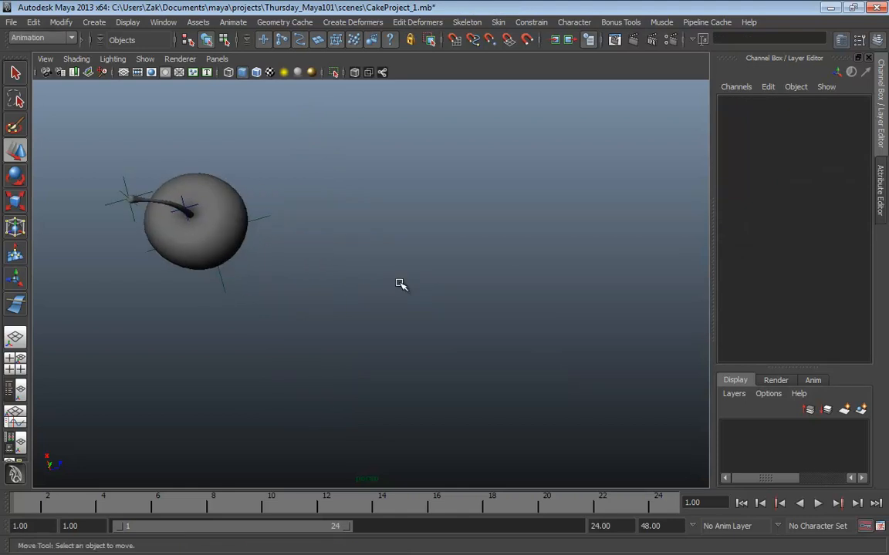
# Draw a spiralling CV curve on the ground plane beside the cherry, starting with a gentle tail and winding inward and back out
pyautogui.click(95, 23)
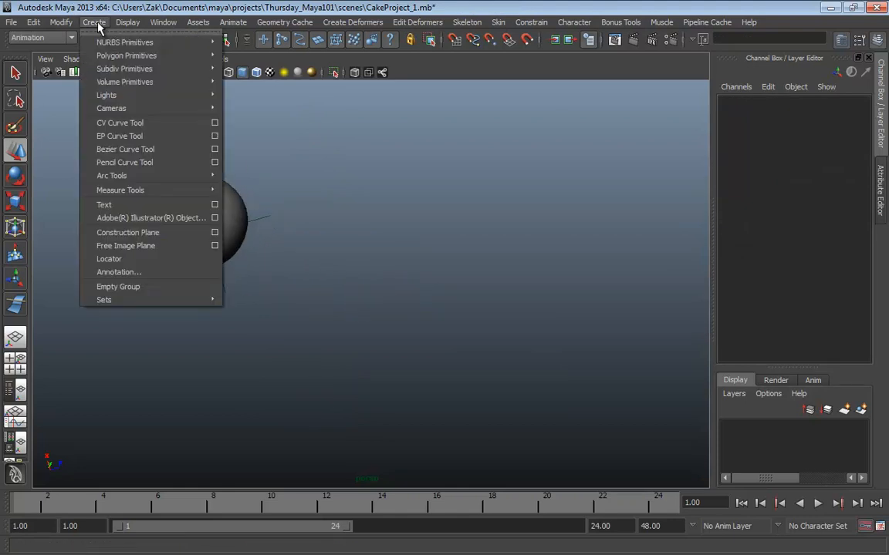
pyautogui.click(115, 122)
pyautogui.click(214, 391)
pyautogui.click(374, 445)
pyautogui.click(396, 330)
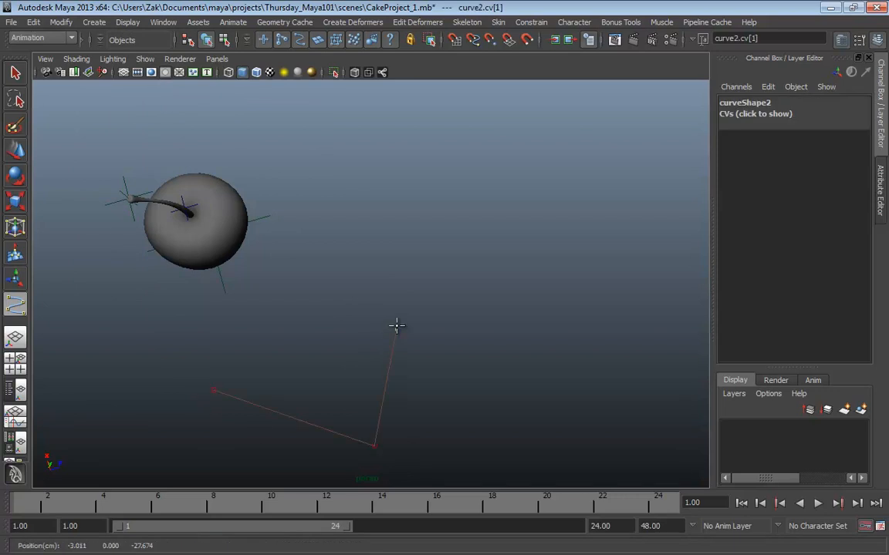
pyautogui.click(476, 194)
pyautogui.click(624, 221)
pyautogui.click(622, 366)
pyautogui.click(537, 442)
pyautogui.click(444, 378)
pyautogui.click(482, 280)
pyautogui.click(536, 272)
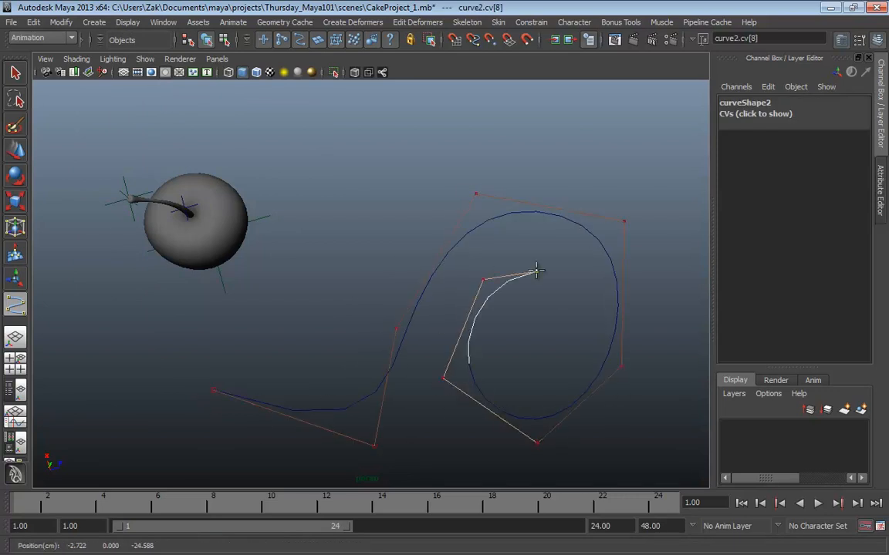
pyautogui.click(565, 333)
pyautogui.click(502, 376)
pyautogui.click(568, 386)
pyautogui.click(595, 340)
pyautogui.click(592, 293)
pyautogui.click(562, 248)
pyautogui.click(501, 234)
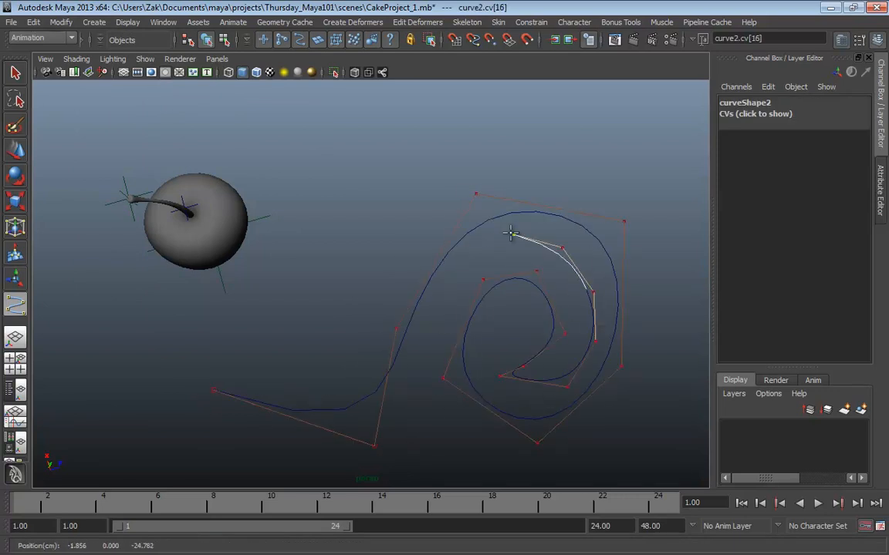
pyautogui.click(444, 266)
pyautogui.click(425, 349)
pyautogui.click(463, 449)
pyautogui.press('Return')
pyautogui.press('w')
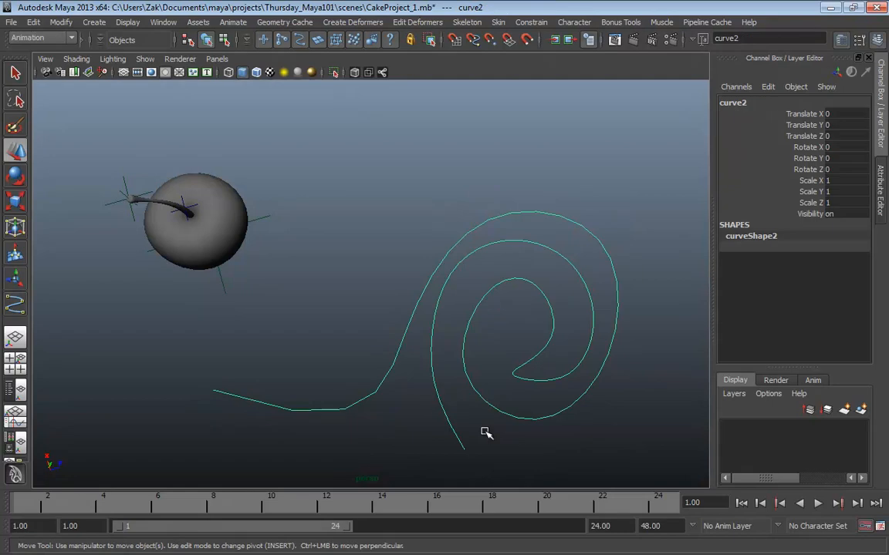
# Set the playback range to end at frame 100
pyautogui.keyDown('alt'); pyautogui.moveTo(498, 383); pyautogui.dragTo(450, 349, button='middle'); pyautogui.keyUp('alt')
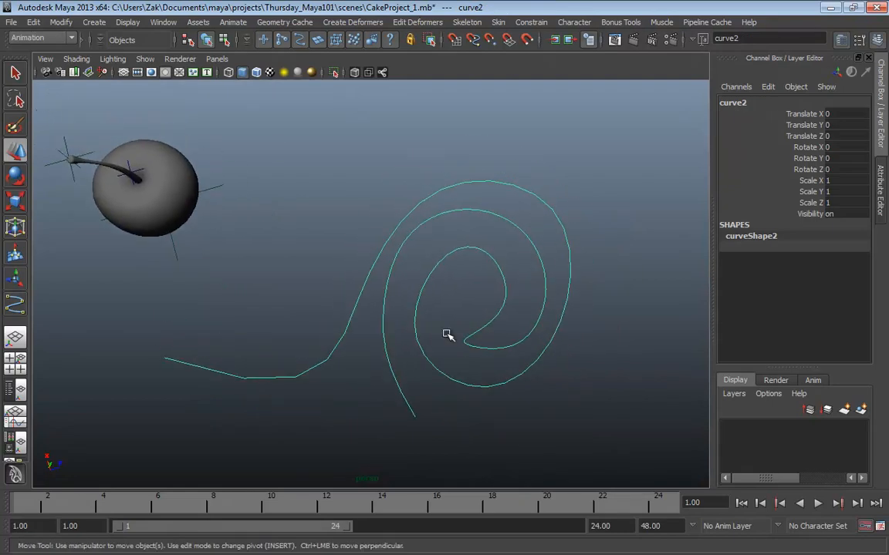
pyautogui.click(600, 526)
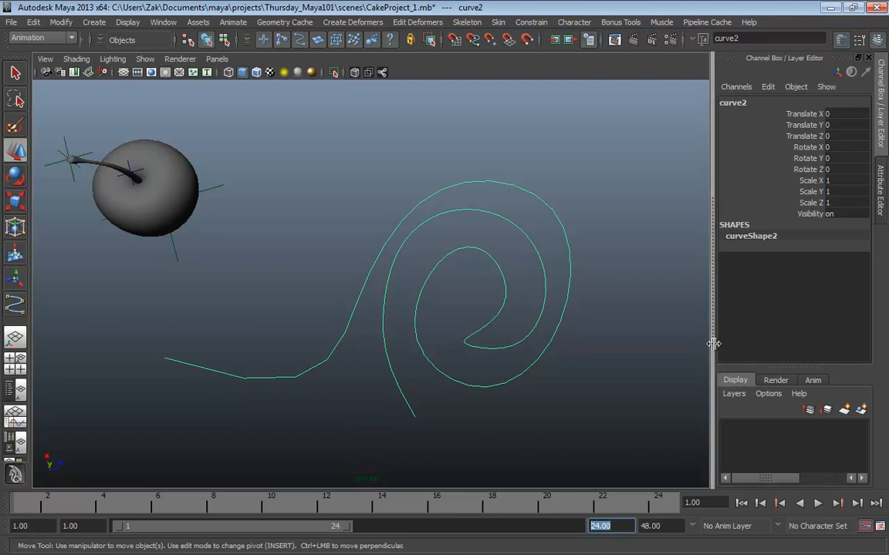
pyautogui.click(619, 526)
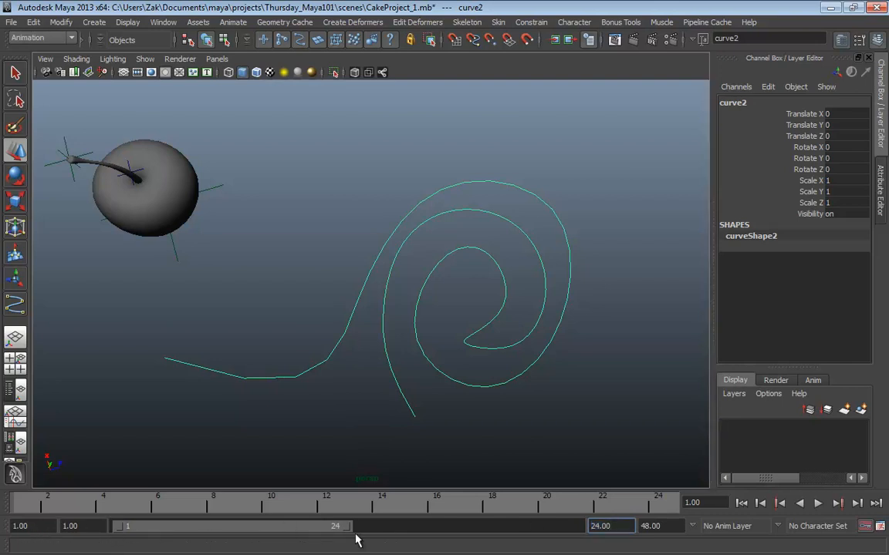
pyautogui.moveTo(626, 526); pyautogui.dragTo(521, 523)
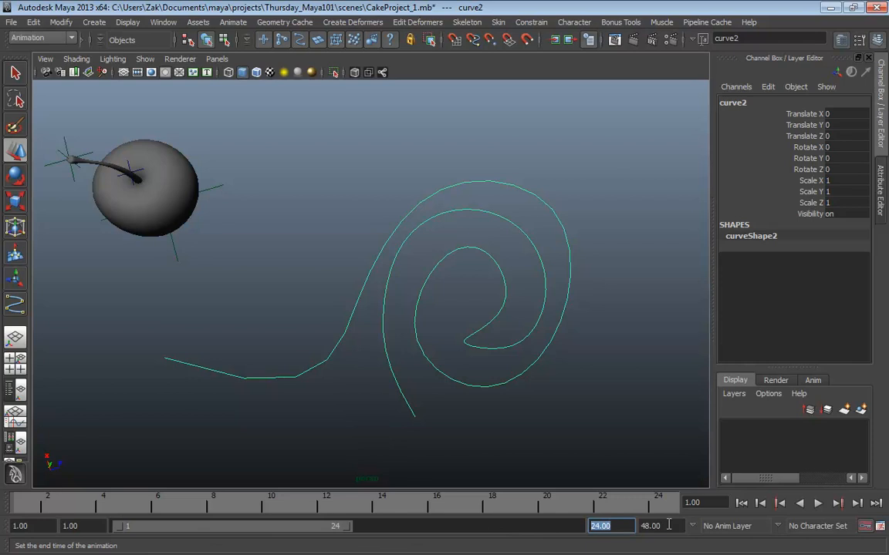
pyautogui.write('100')
pyautogui.press('Return')
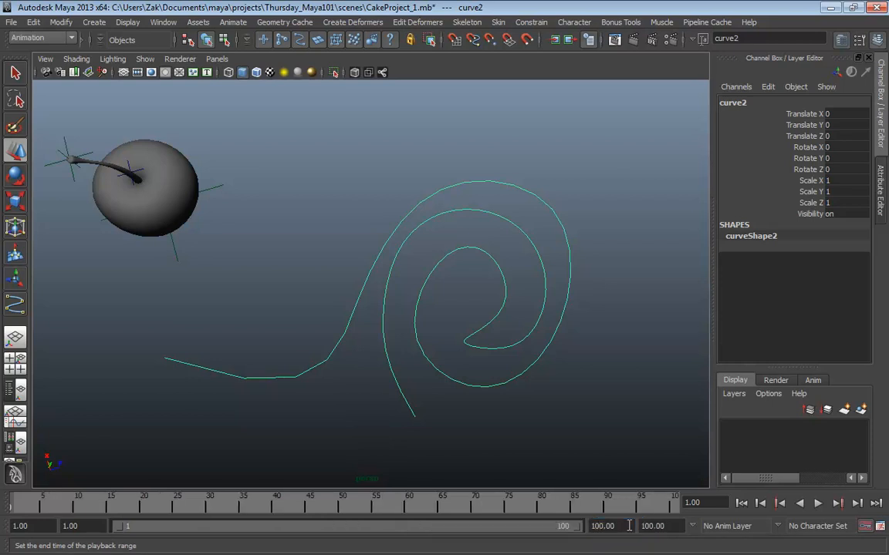
# Create a small polygon cube near the starting end of the spiral curve
pyautogui.click(319, 317)
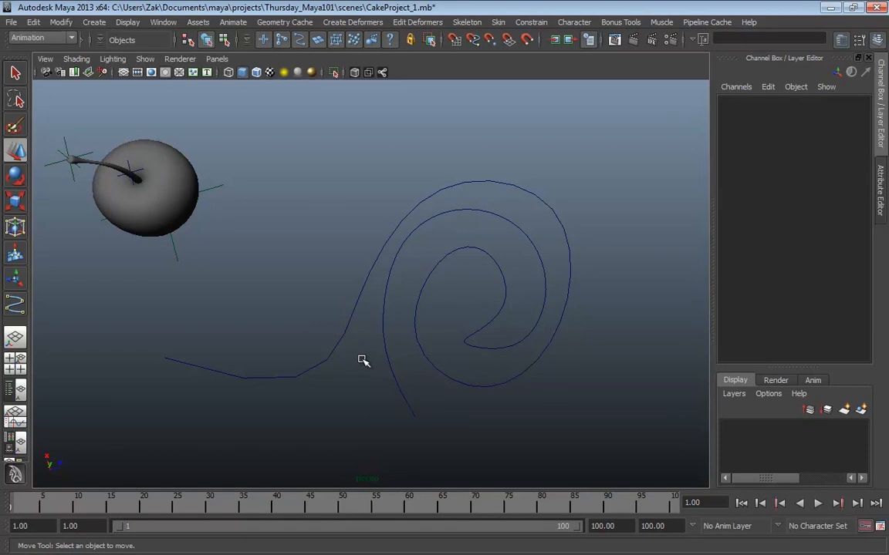
pyautogui.click(93, 22)
pyautogui.moveTo(120, 56)
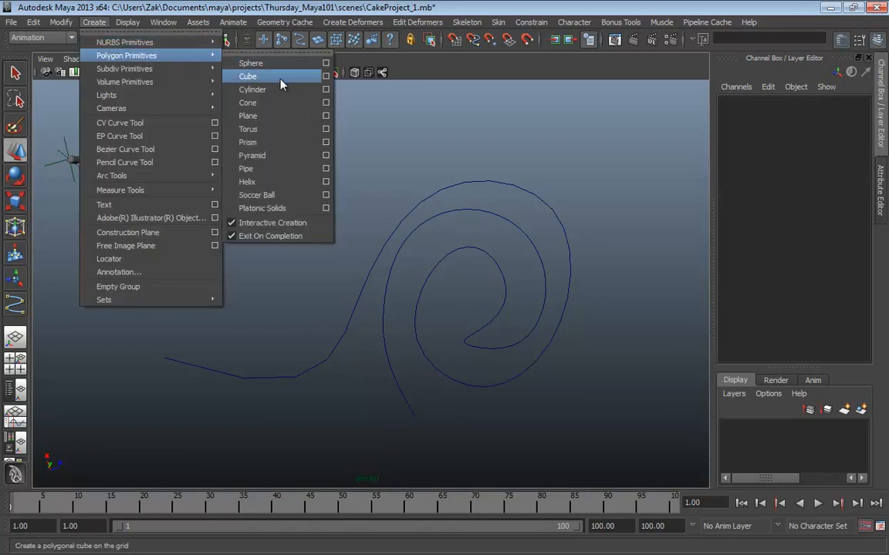
pyautogui.click(248, 75)
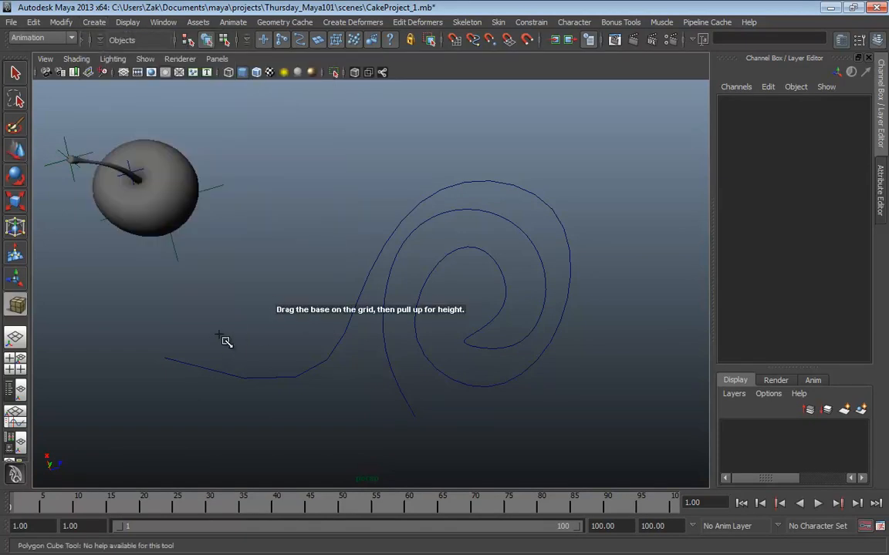
pyautogui.moveTo(224, 341)
pyautogui.mouseDown()
pyautogui.moveTo(235, 355)
pyautogui.moveTo(264, 329)
pyautogui.moveTo(207, 325)
pyautogui.moveTo(228, 324)
pyautogui.mouseUp()
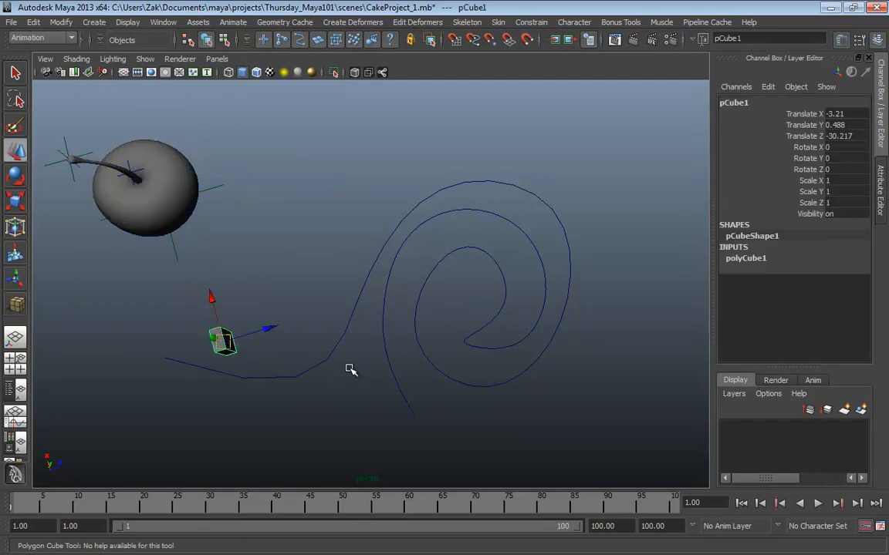
# Attach the cube to the spiral curve as a motion path
pyautogui.keyDown('shift'); pyautogui.moveTo(299, 351); pyautogui.dragTo(347, 400); pyautogui.keyUp('shift')
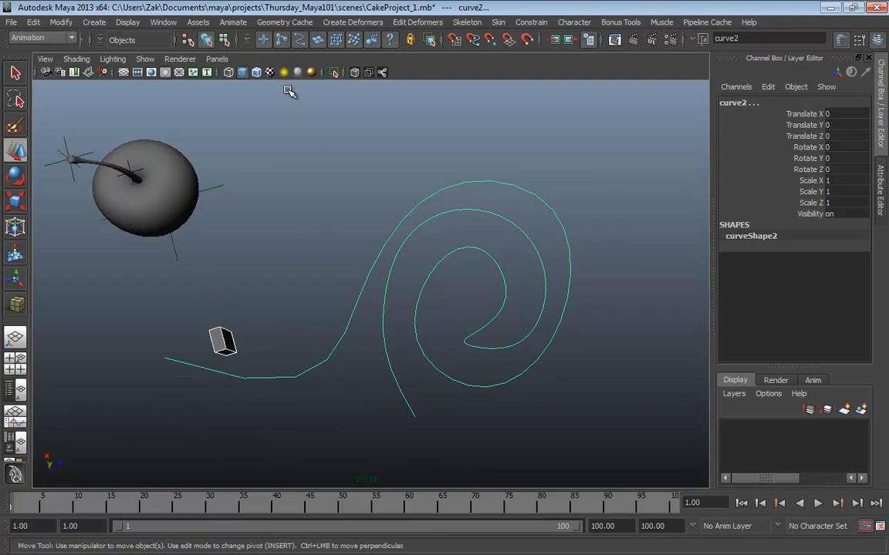
pyautogui.click(232, 24)
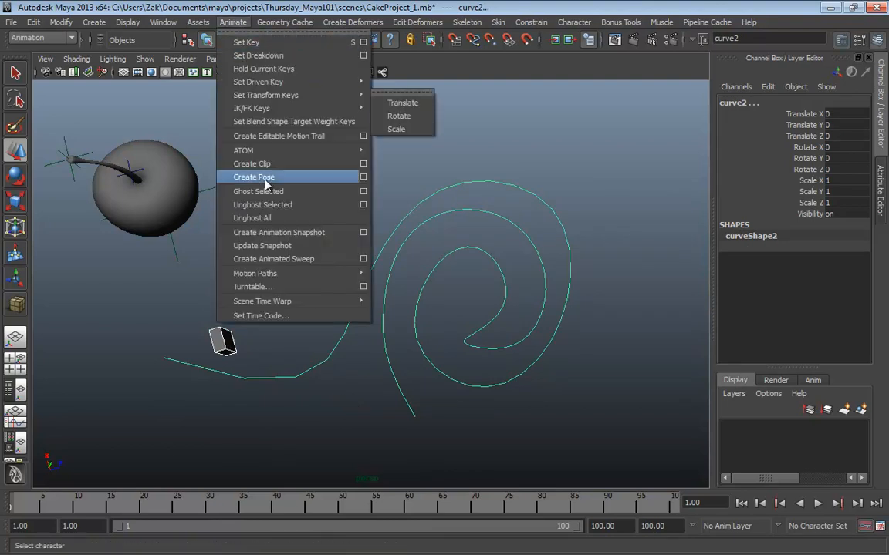
pyautogui.moveTo(283, 278)
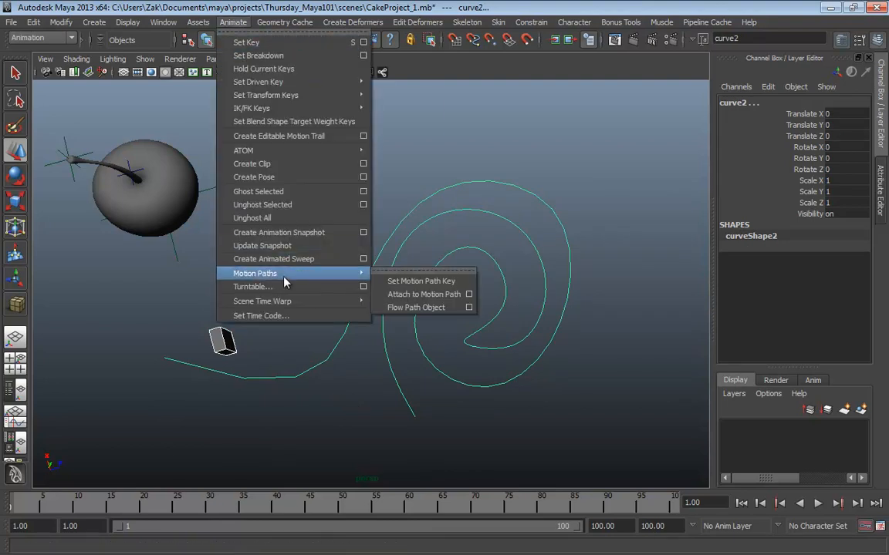
pyautogui.click(424, 294)
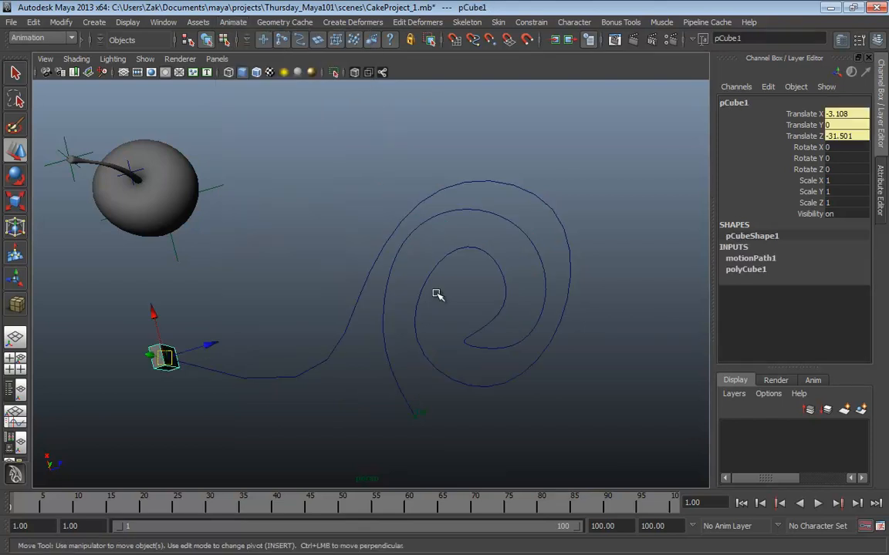
# Show the cube's motionPath1 attributes and scrub to frame 43 to examine its travel along the curve
pyautogui.click(759, 260)
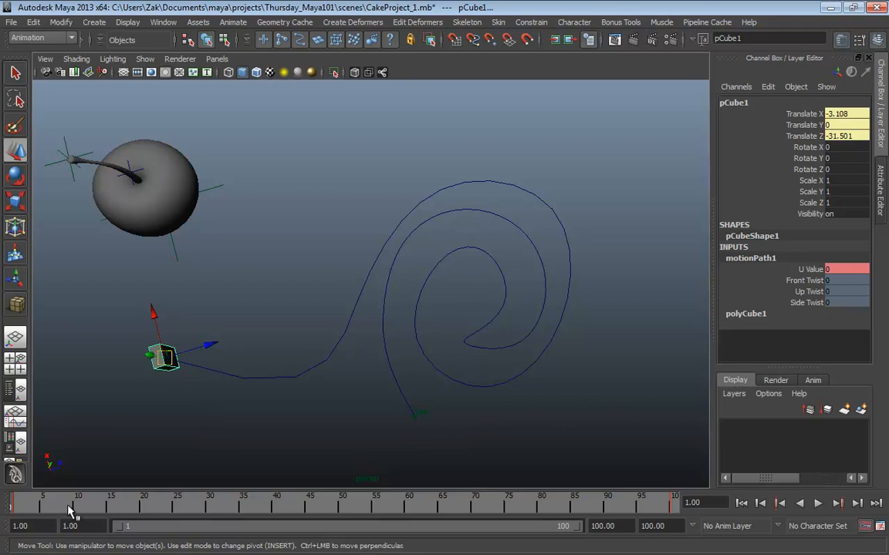
pyautogui.moveTo(17, 505); pyautogui.dragTo(296, 470)
pyautogui.keyDown('alt'); pyautogui.moveTo(340, 324); pyautogui.dragTo(326, 284); pyautogui.keyUp('alt')
# Lift the spiral's inner-loop control vertices into a high arch with soft selection and play the animation along the reshaped path
pyautogui.click(535, 284)
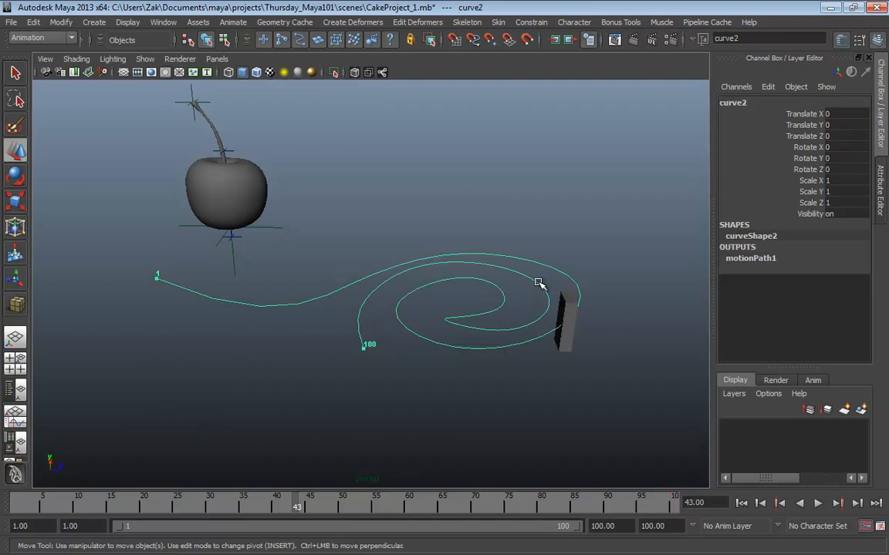
pyautogui.rightClick(538, 284)
pyautogui.click(463, 283)
pyautogui.click(527, 273)
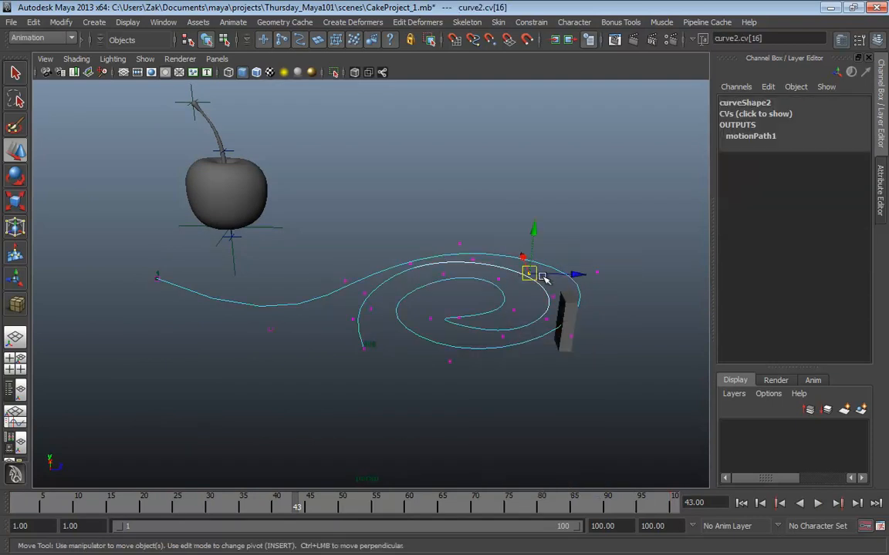
pyautogui.press('b')
pyautogui.moveTo(395, 247); pyautogui.dragTo(500, 11)
pyautogui.hotkey('alt', 'v')
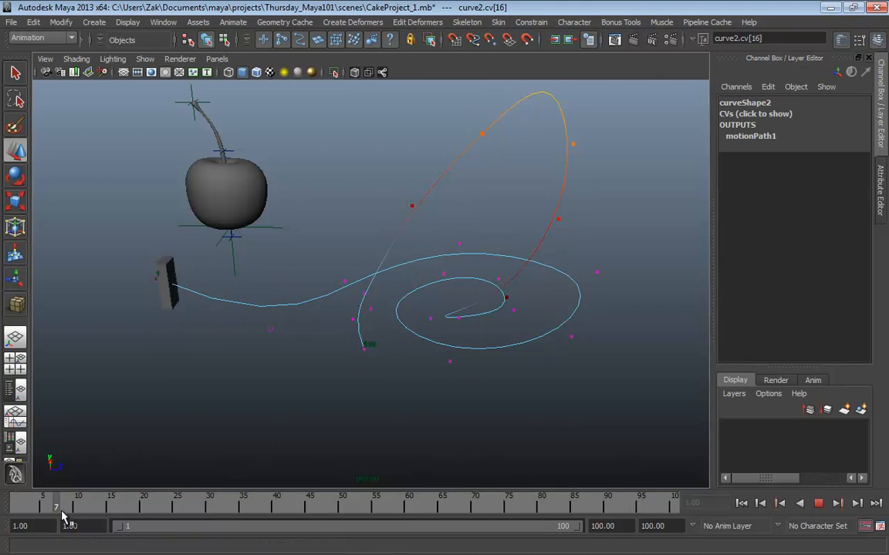
pyautogui.press('Escape')
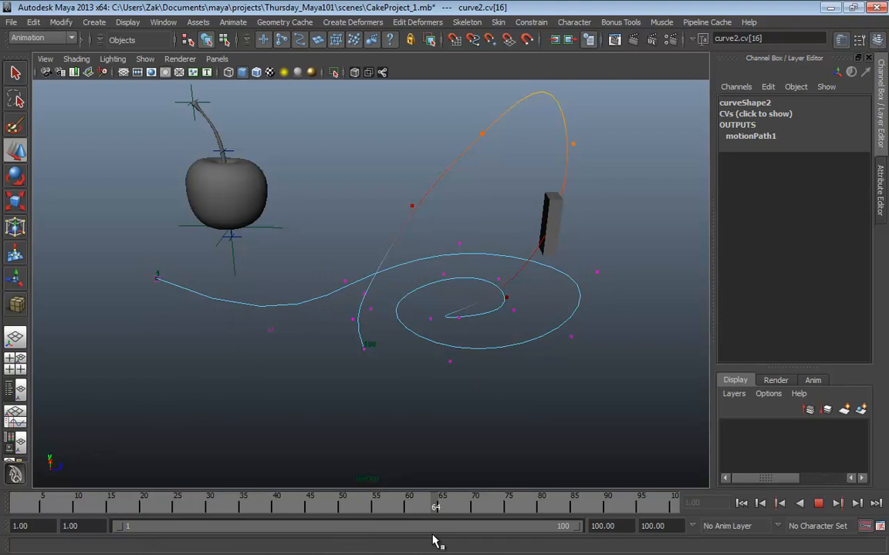
# Return the curve to object mode and delete it together with the cube
pyautogui.press('F8')
pyautogui.press('F8')
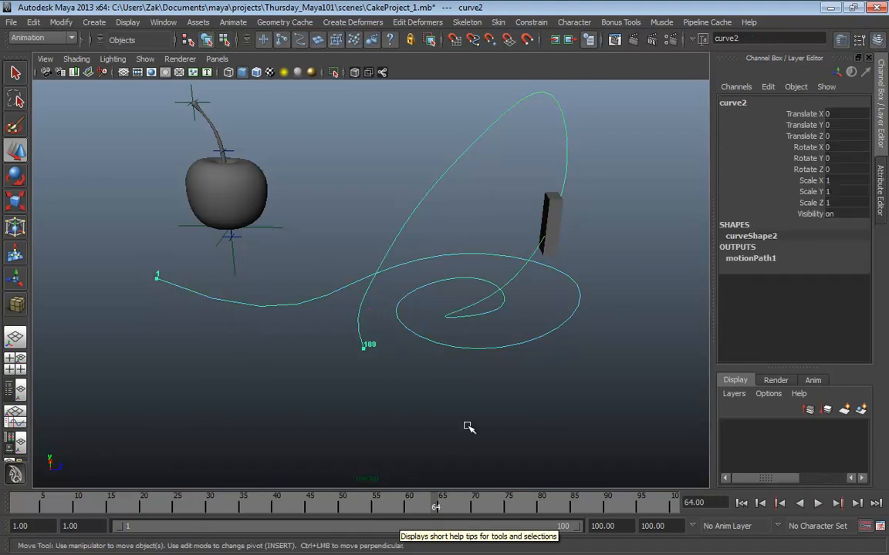
pyautogui.moveTo(462, 419); pyautogui.dragTo(611, 170)
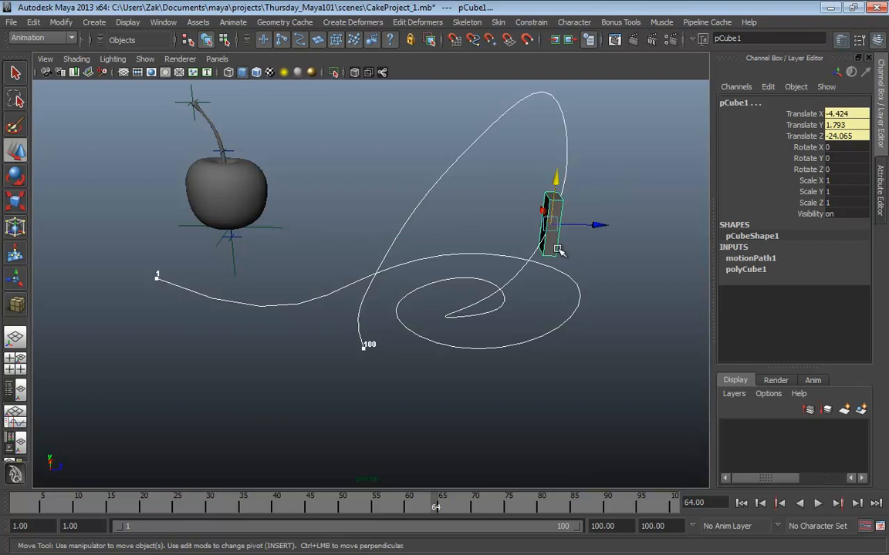
pyautogui.press('Delete')
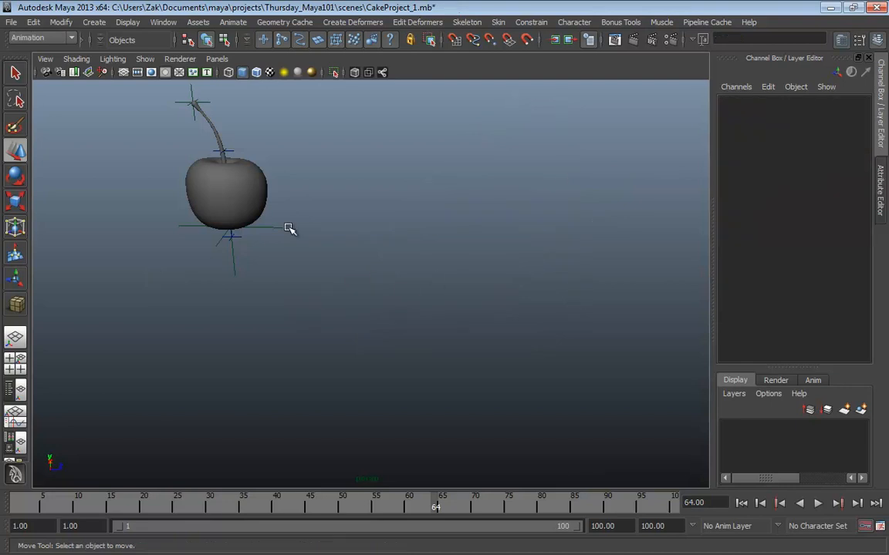
# Select a vertical isoparm at about V 5.52 on the front of geo_cherry_body
pyautogui.click(229, 176)
pyautogui.keyDown('alt'); pyautogui.moveTo(363, 256); pyautogui.dragTo(451, 323, button='middle'); pyautogui.keyUp('alt')
pyautogui.keyDown('alt'); pyautogui.moveTo(451, 322); pyautogui.dragTo(493, 349, button='right'); pyautogui.keyUp('alt')
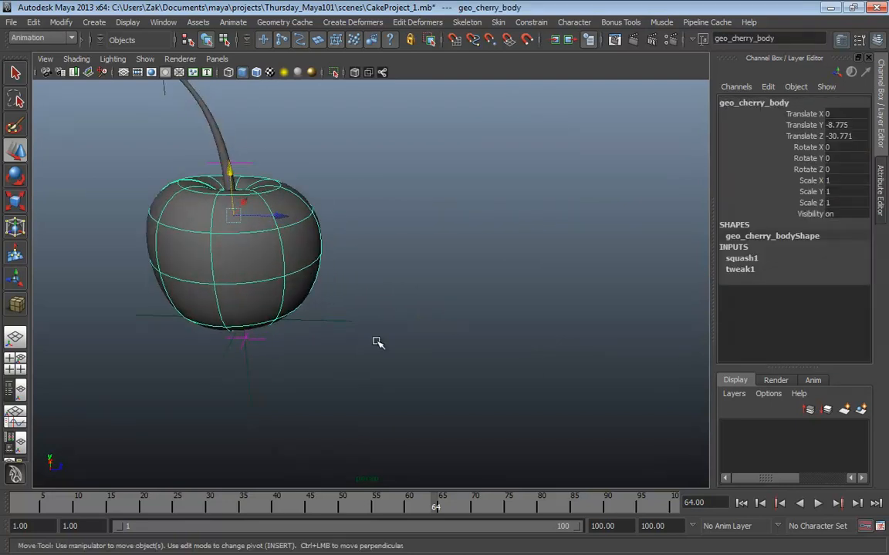
pyautogui.keyDown('alt'); pyautogui.moveTo(377, 343); pyautogui.dragTo(618, 307, button='middle'); pyautogui.keyUp('alt')
pyautogui.keyDown('alt'); pyautogui.moveTo(618, 307); pyautogui.dragTo(620, 335); pyautogui.keyUp('alt')
pyautogui.press('f')
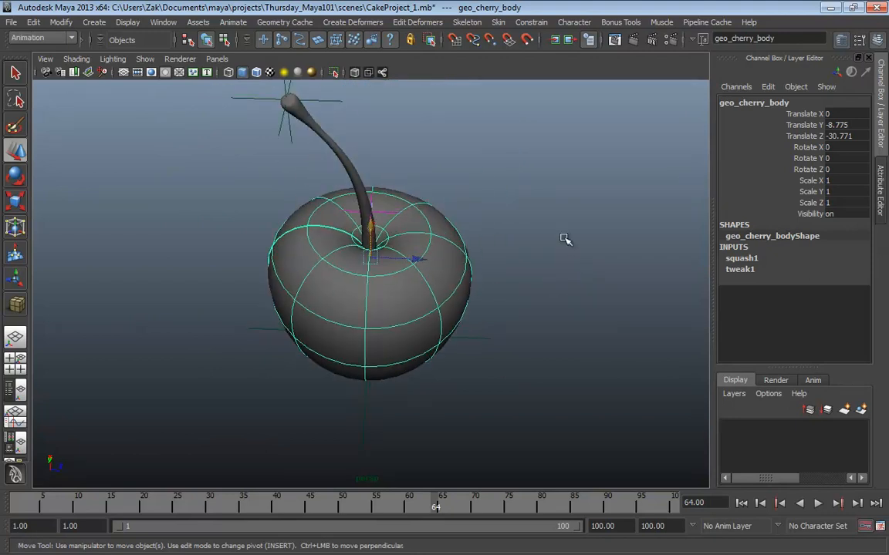
pyautogui.click(559, 243)
pyautogui.click(456, 258)
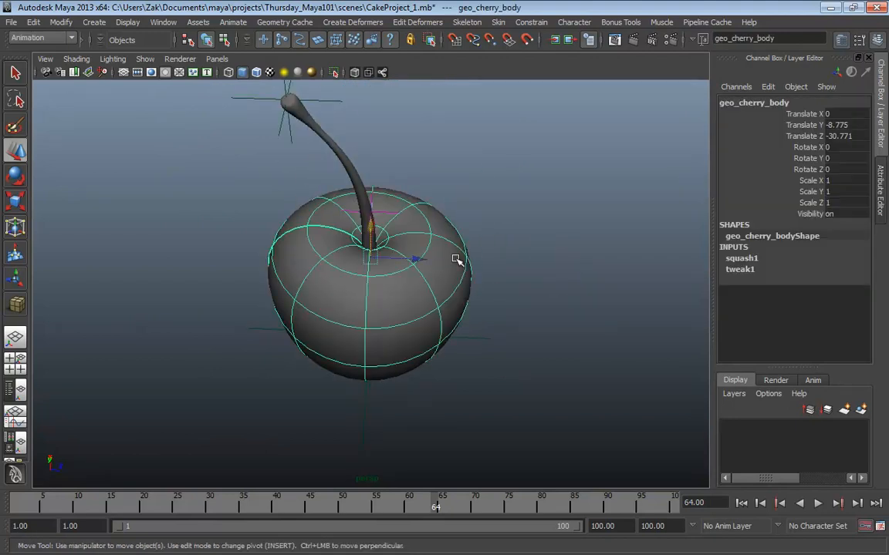
pyautogui.rightClick(415, 290)
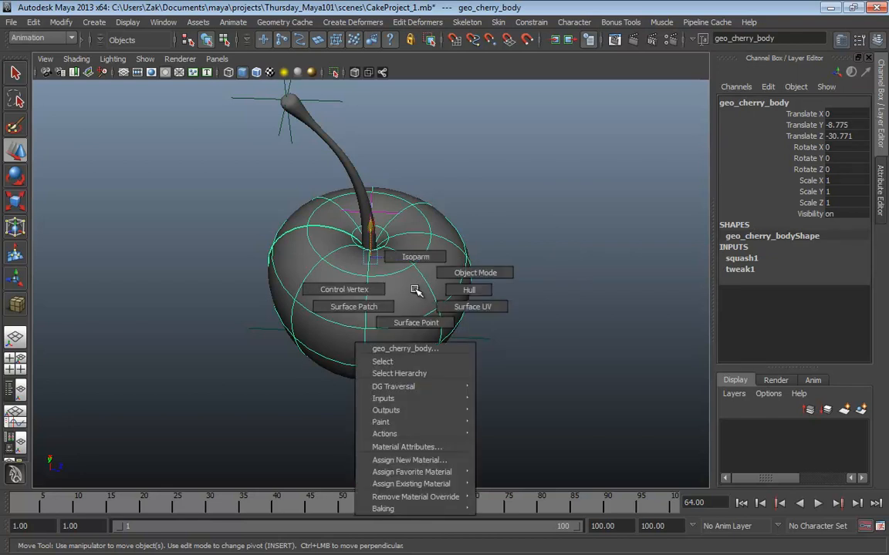
pyautogui.moveTo(415, 290); pyautogui.dragTo(415, 258, button='right')
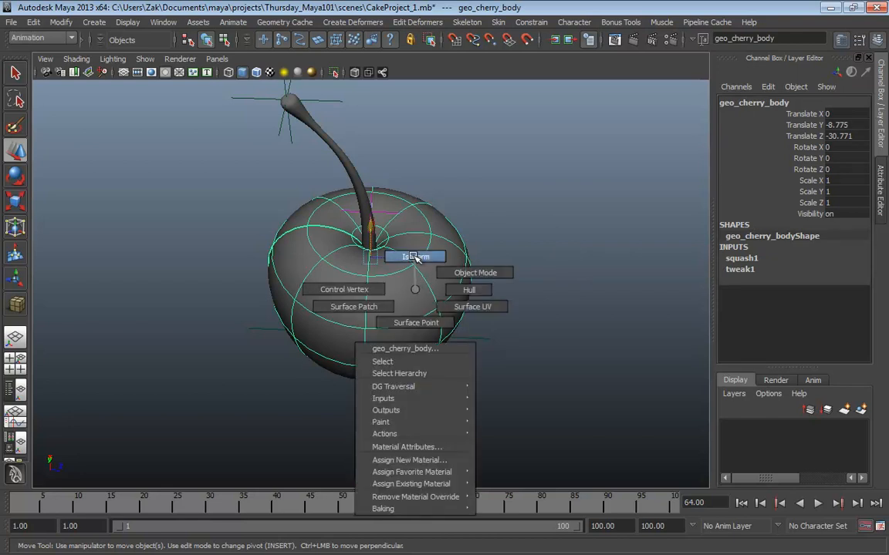
pyautogui.moveTo(415, 258); pyautogui.dragTo(415, 258, button='right')
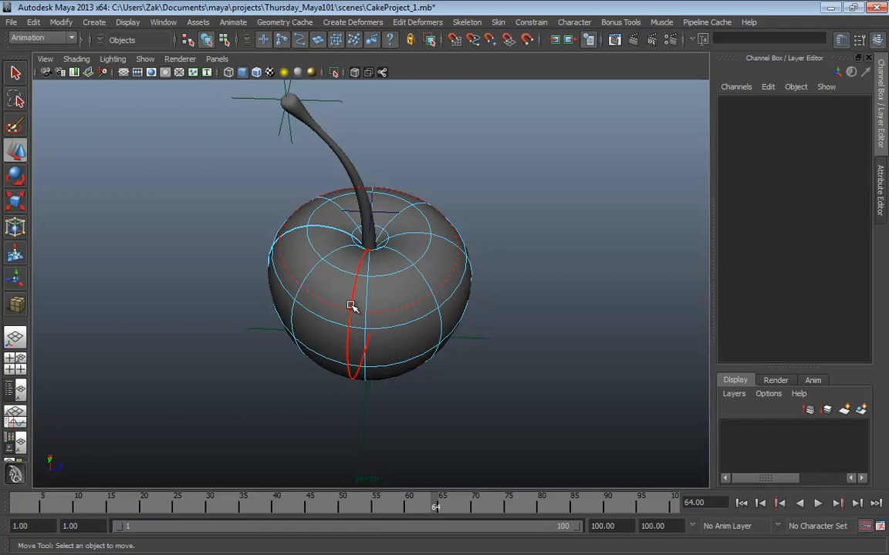
pyautogui.click(402, 308)
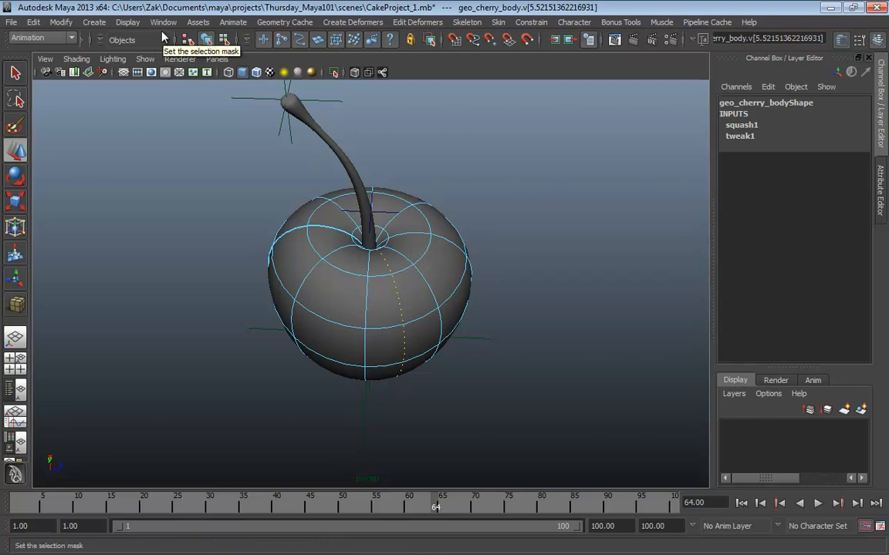
# Duplicate the selected isoparm on the cherry body as a separate surface curve
pyautogui.press('F4')
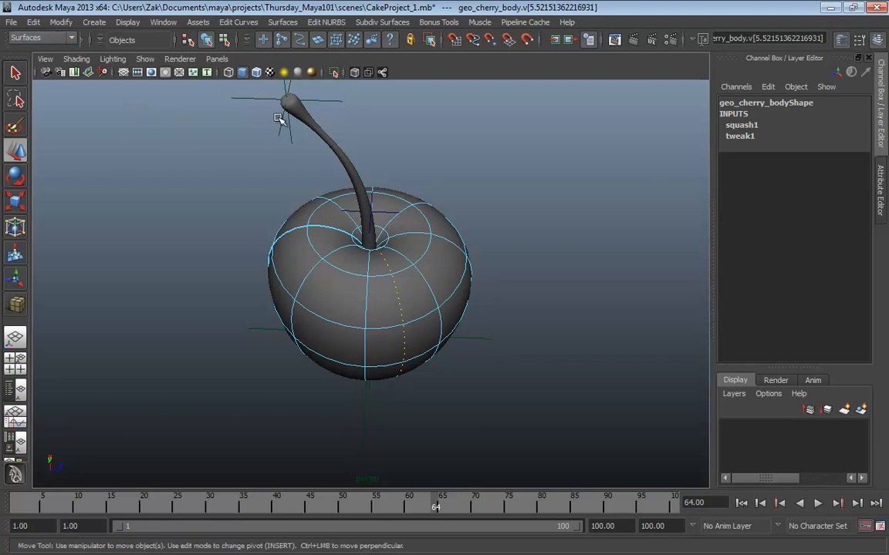
pyautogui.click(230, 23)
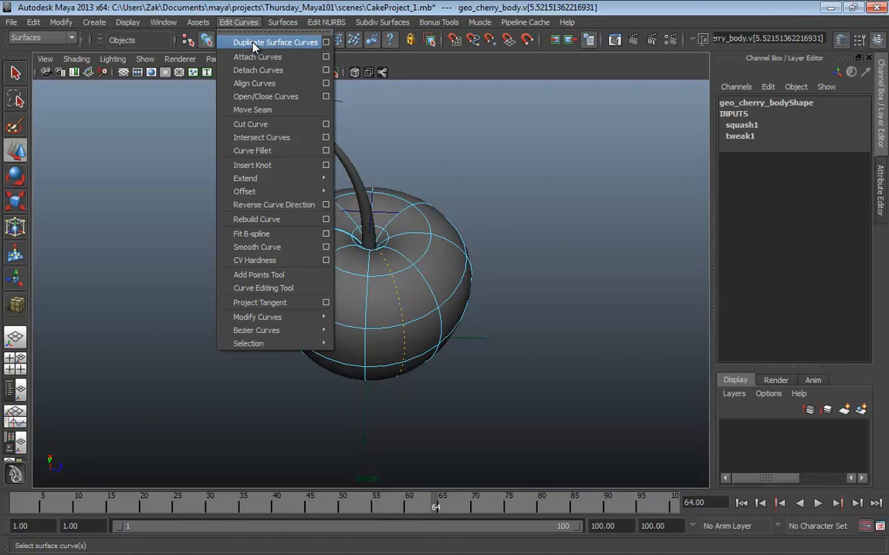
pyautogui.click(253, 43)
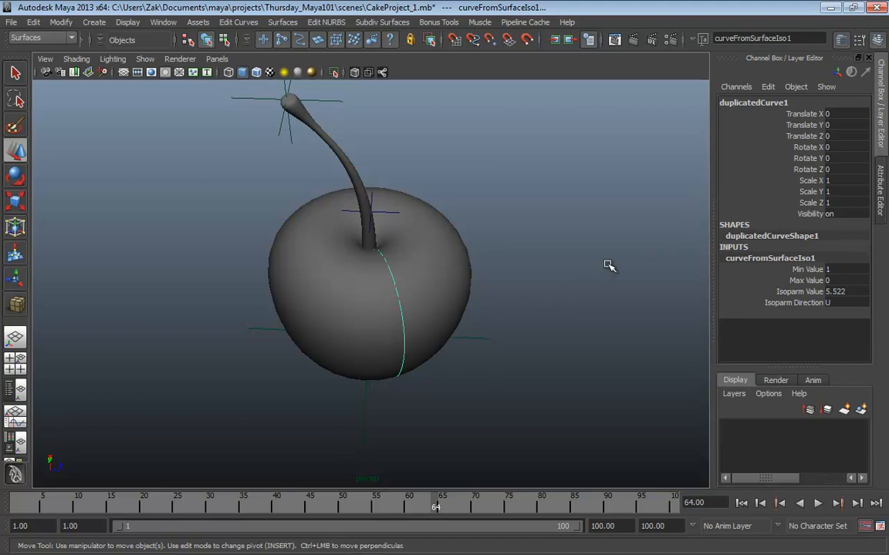
# Select control_cherry and adjust its Squash Stretch to 0.1 to test how the duplicated curve follows the body
pyautogui.moveTo(512, 307); pyautogui.dragTo(455, 332)
pyautogui.keyDown('alt'); pyautogui.moveTo(551, 312); pyautogui.dragTo(609, 254); pyautogui.keyUp('alt')
pyautogui.click(787, 181)
pyautogui.moveTo(615, 233)
pyautogui.mouseDown(button='middle')
pyautogui.moveTo(610, 227)
pyautogui.moveTo(621, 227)
pyautogui.moveTo(614, 229)
pyautogui.mouseUp(button='middle')
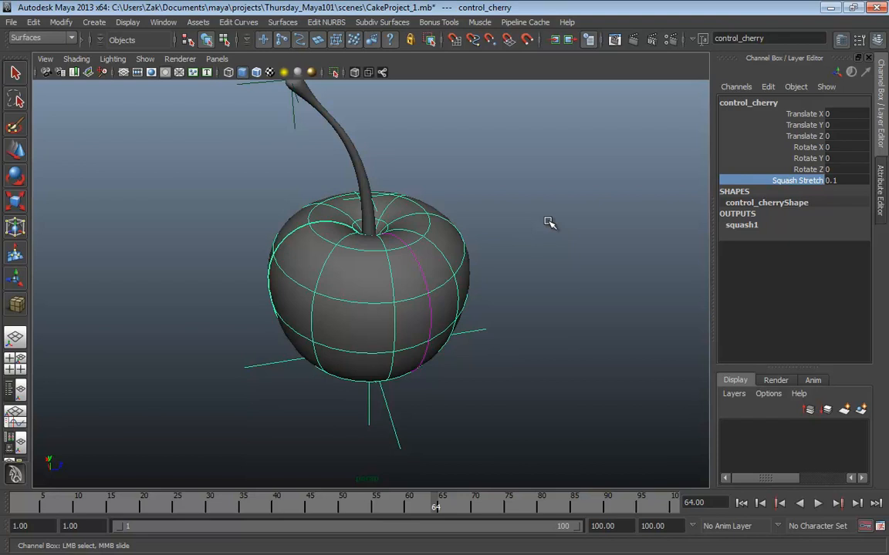
pyautogui.keyDown('alt'); pyautogui.moveTo(496, 238); pyautogui.dragTo(429, 252); pyautogui.keyUp('alt')
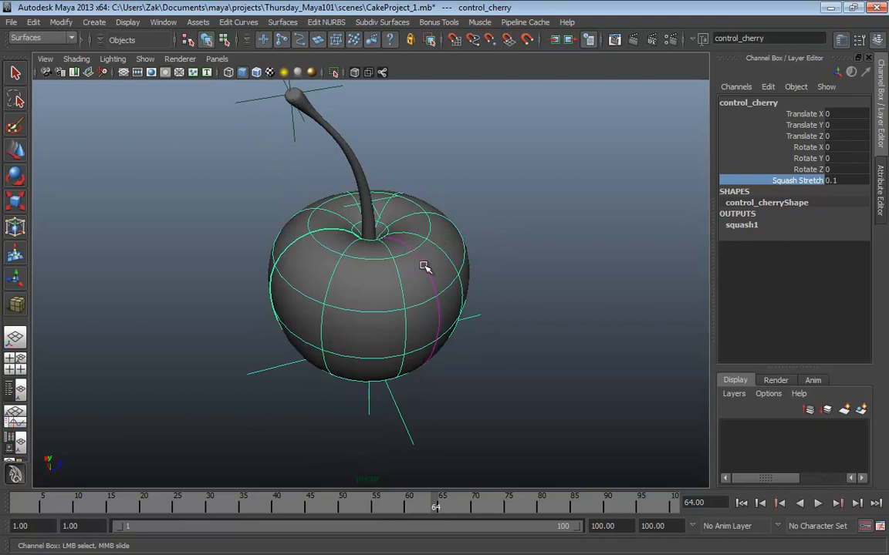
# Select group_cherry_stem and add the duplicated curve on the cherry's surface to the selection in wireframe display
pyautogui.click(344, 148)
pyautogui.press('w')
pyautogui.press('Up')
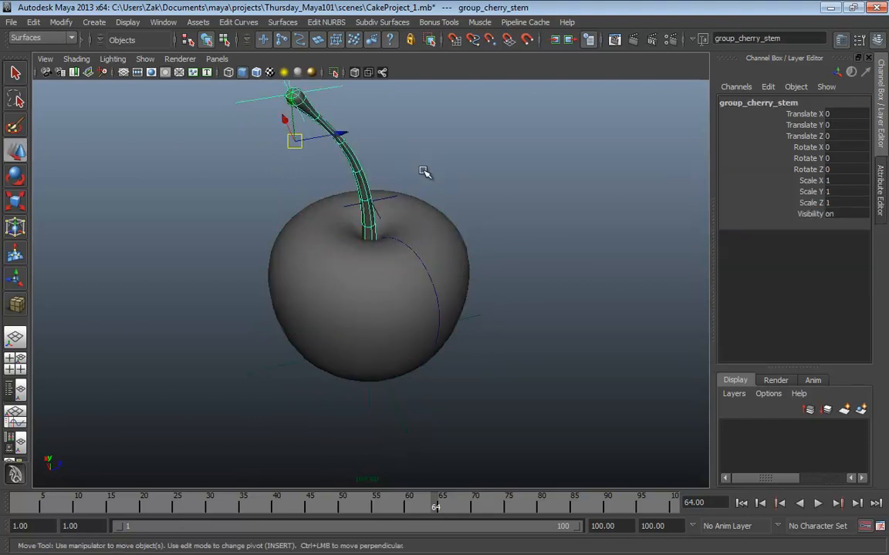
pyautogui.keyDown('alt'); pyautogui.moveTo(426, 169); pyautogui.dragTo(423, 182); pyautogui.keyUp('alt')
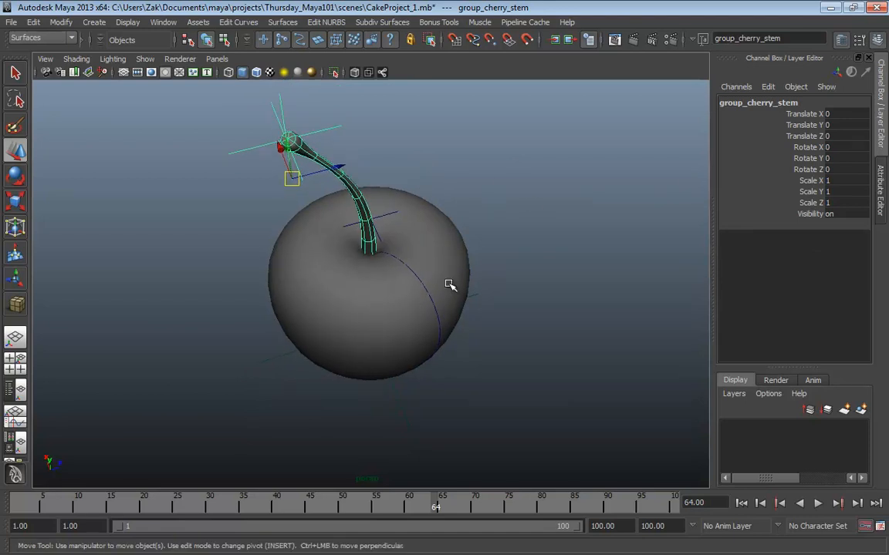
pyautogui.keyDown('alt'); pyautogui.moveTo(449, 284); pyautogui.dragTo(468, 264); pyautogui.keyUp('alt')
pyautogui.press('4')
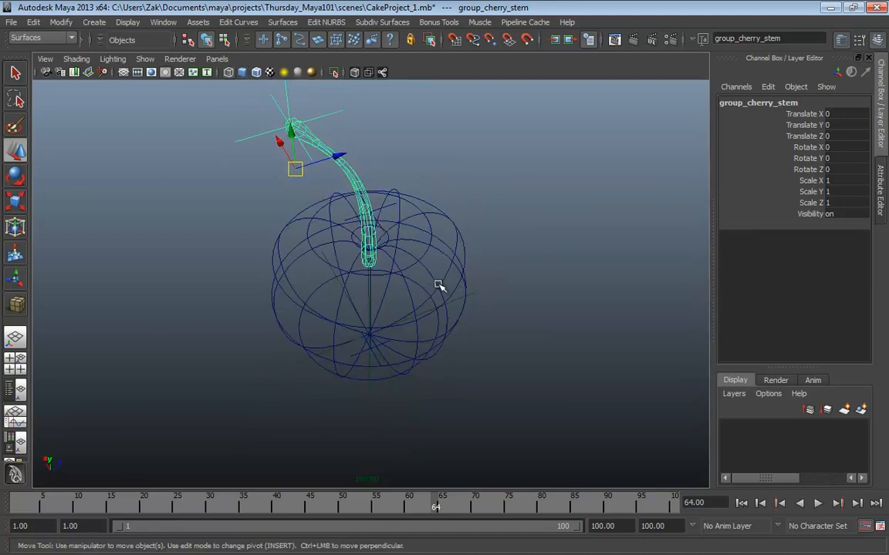
pyautogui.click(433, 281)
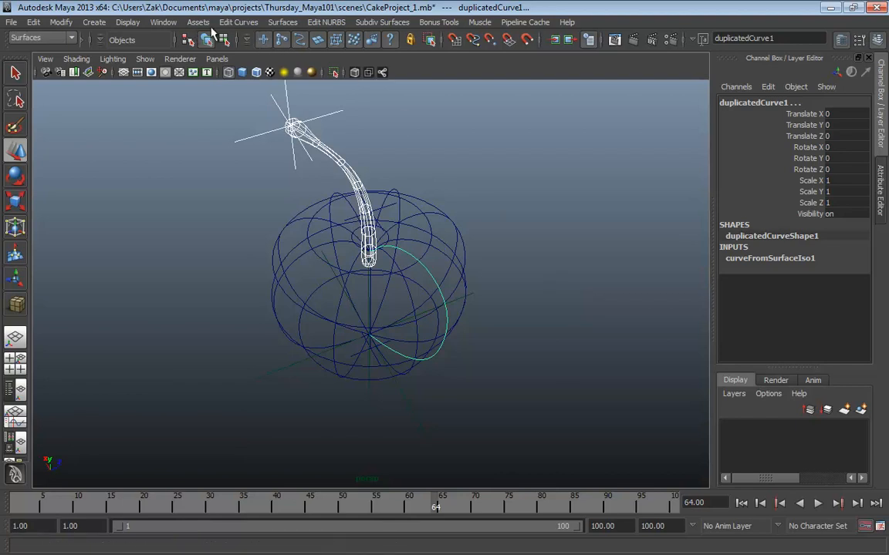
# Attach group_cherry_stem to the duplicated curve as a motion path, using reset options with the Time Slider range and Follow off
pyautogui.press('F2')
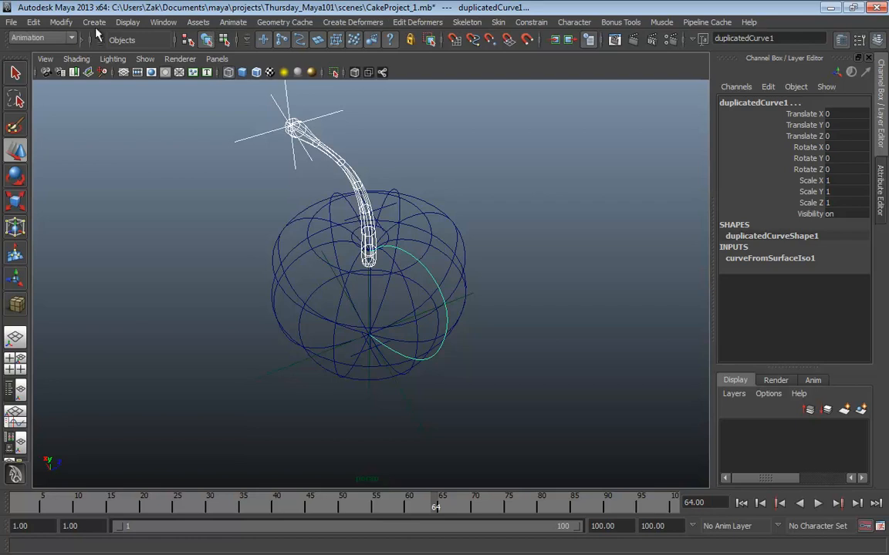
pyautogui.click(233, 23)
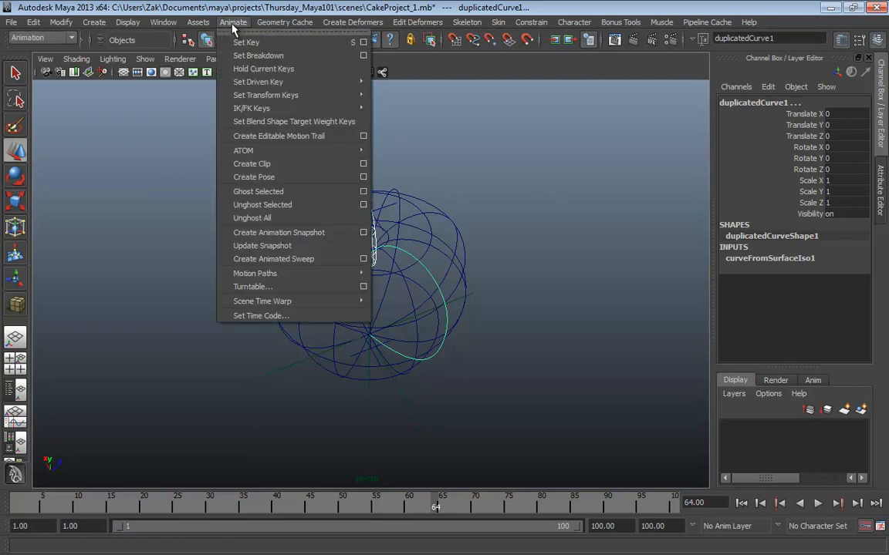
pyautogui.moveTo(259, 277)
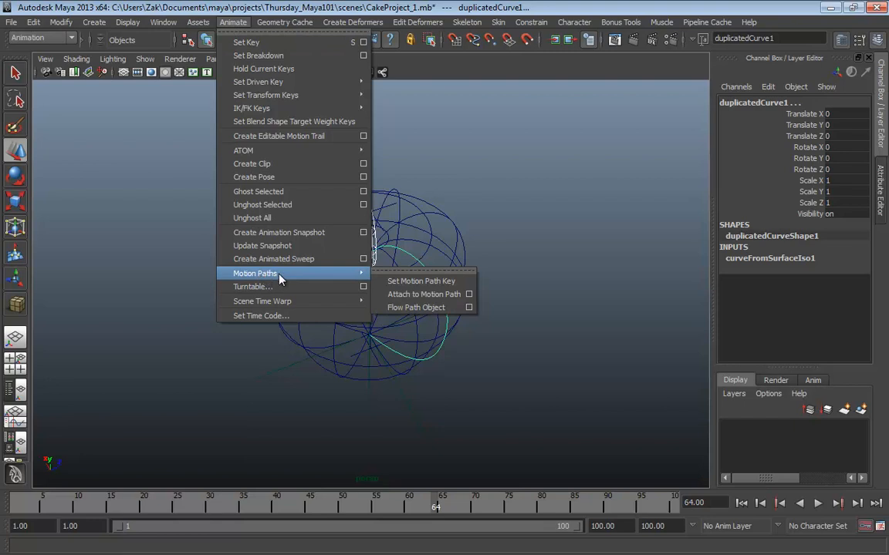
pyautogui.click(469, 295)
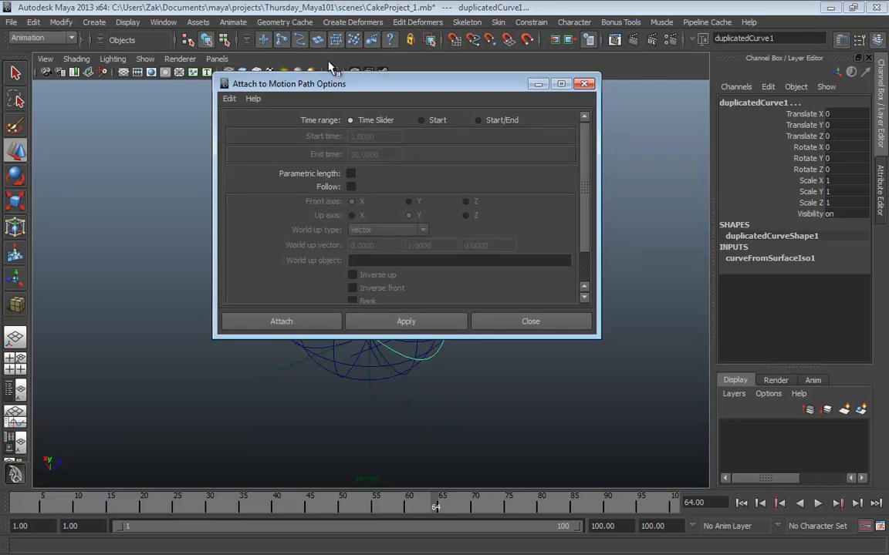
pyautogui.click(229, 98)
pyautogui.click(257, 125)
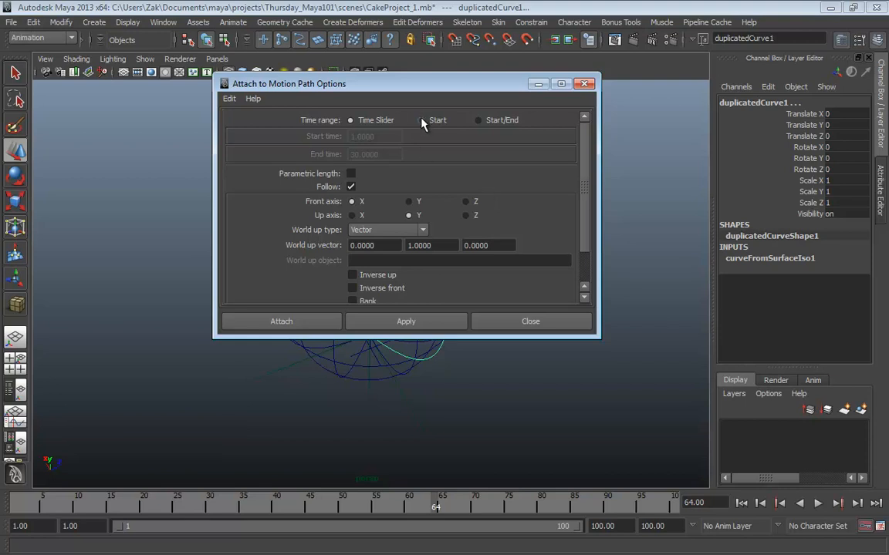
pyautogui.click(351, 188)
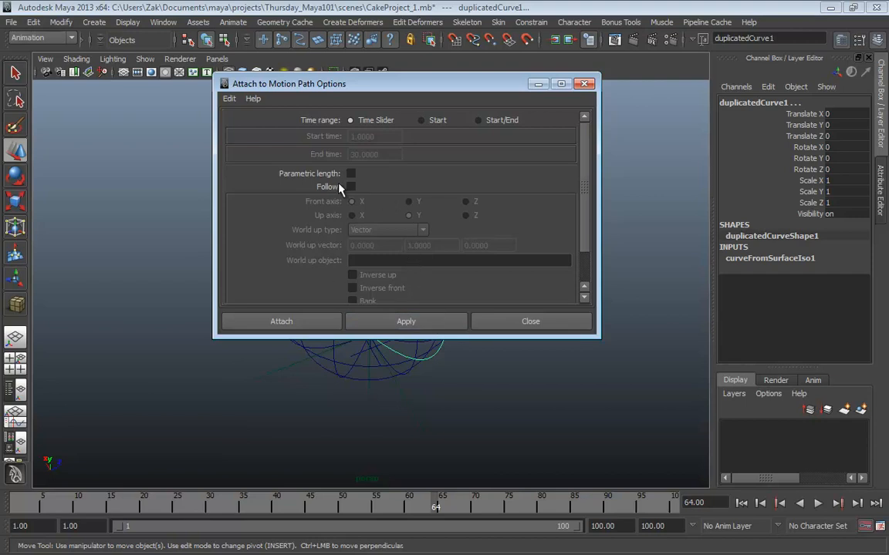
pyautogui.click(282, 321)
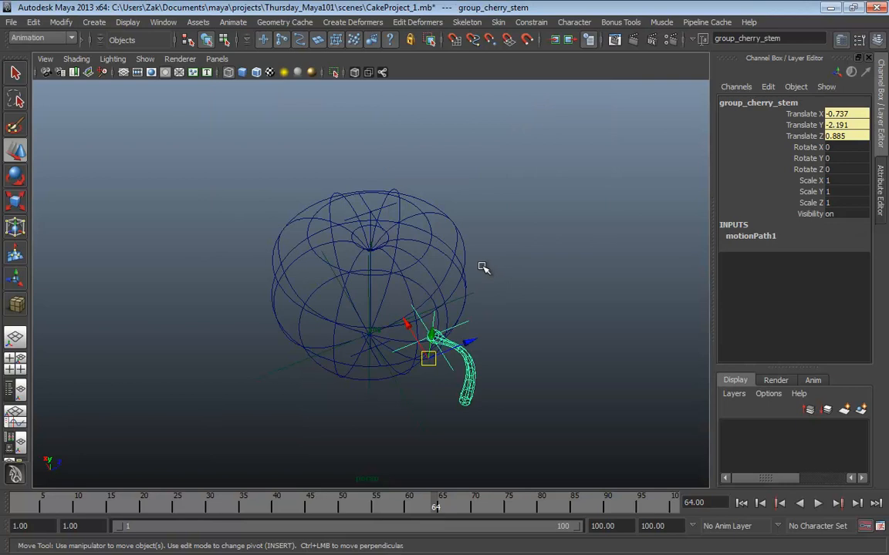
# Play the motion path animation and scrub back to frame 1 to examine the stem's offset from the curve
pyautogui.hotkey('alt', 'v')
pyautogui.moveTo(403, 506); pyautogui.dragTo(57, 503)
pyautogui.keyDown('alt'); pyautogui.moveTo(370, 347); pyautogui.dragTo(377, 312); pyautogui.keyUp('alt')
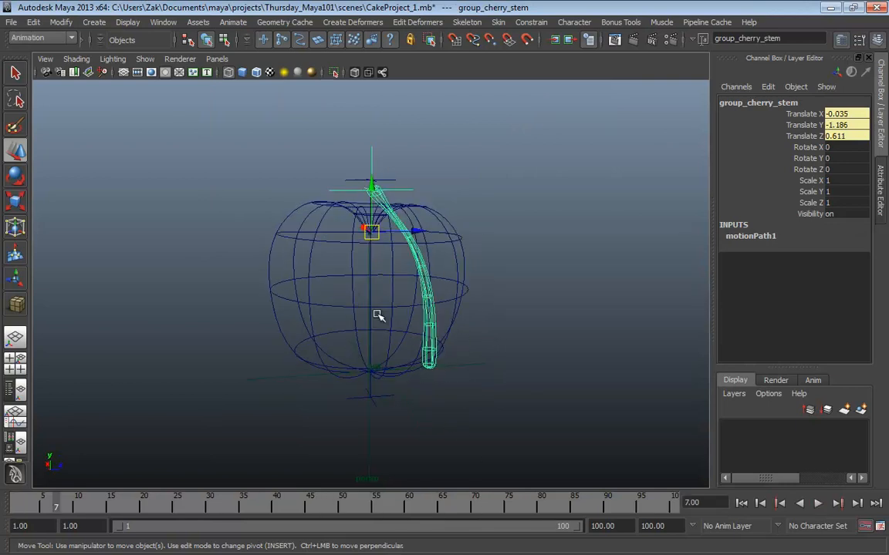
pyautogui.hotkey('alt', 'v')
pyautogui.moveTo(221, 506)
pyautogui.mouseDown()
pyautogui.moveTo(468, 511)
pyautogui.moveTo(13, 476)
pyautogui.moveTo(448, 495)
pyautogui.moveTo(35, 472)
pyautogui.mouseUp()
pyautogui.moveTo(78, 509); pyautogui.dragTo(14, 511)
pyautogui.keyDown('alt'); pyautogui.moveTo(249, 297); pyautogui.dragTo(262, 317); pyautogui.keyUp('alt')
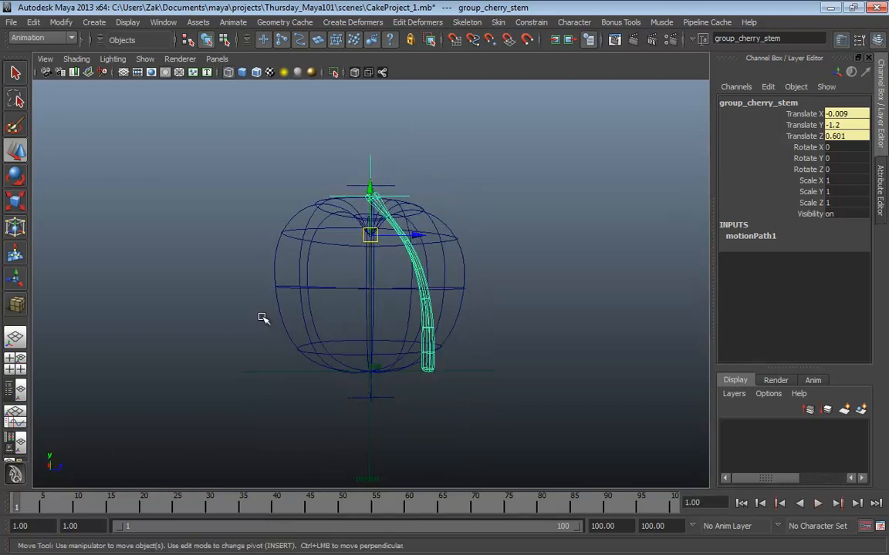
pyautogui.hotkey('alt', 'v')
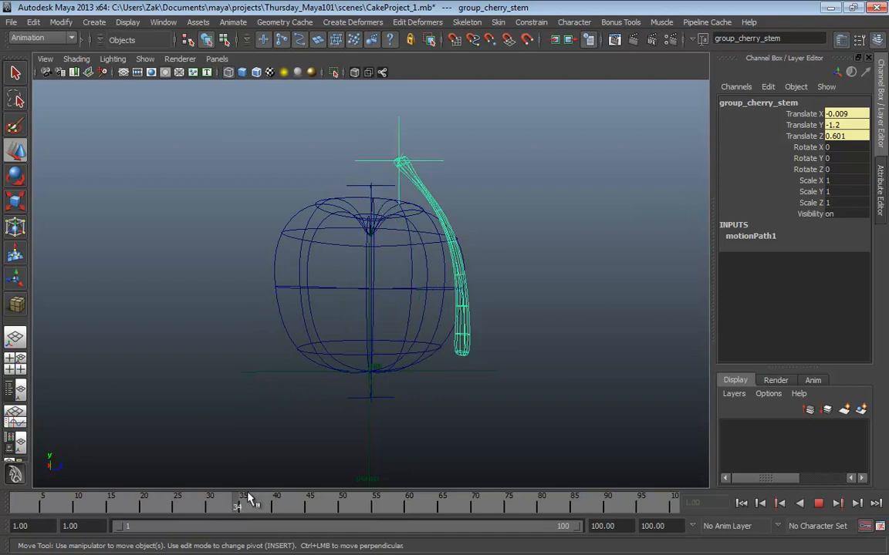
pyautogui.moveTo(200, 488); pyautogui.dragTo(18, 479)
pyautogui.keyDown('alt'); pyautogui.moveTo(177, 351); pyautogui.dragTo(252, 285); pyautogui.keyUp('alt')
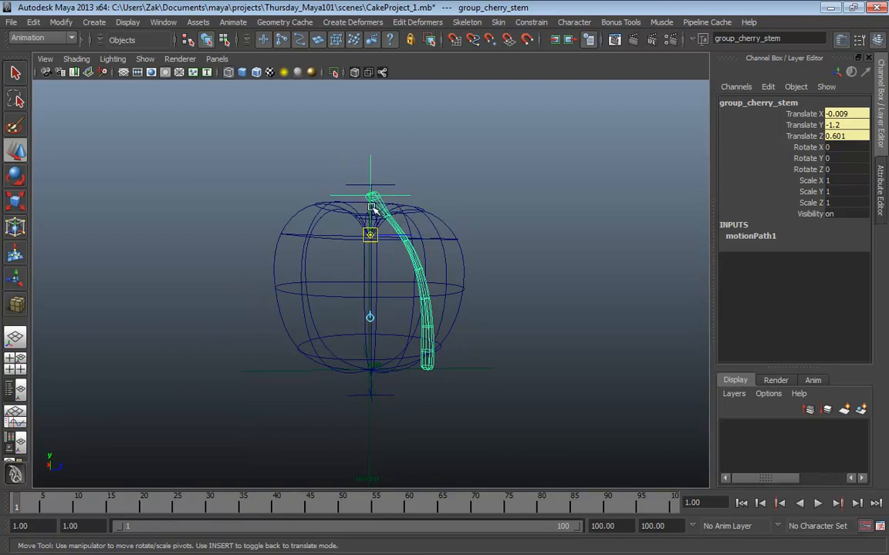
# Try to move the attached group_cherry_stem's pivot to the stem's base, and undo back to before the motion path attachment
pyautogui.moveTo(371, 198); pyautogui.dragTo(373, 212)
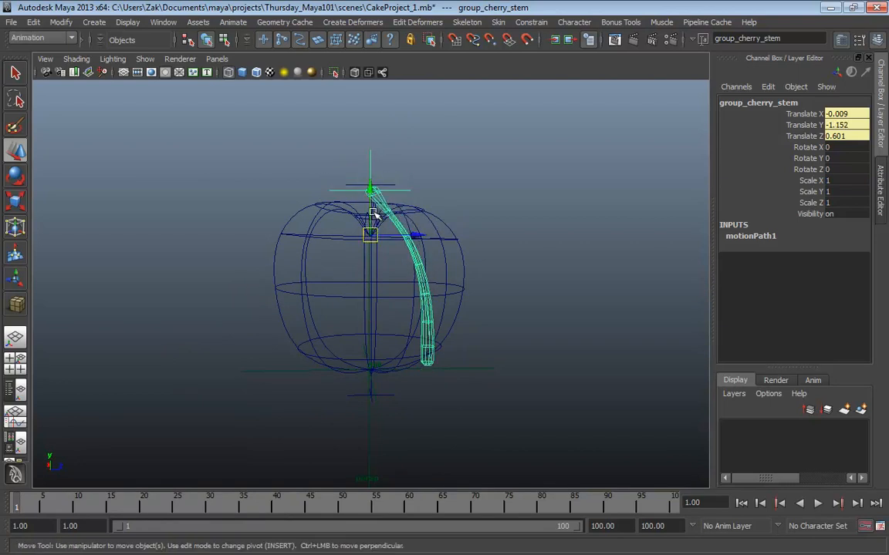
pyautogui.press('Insert')
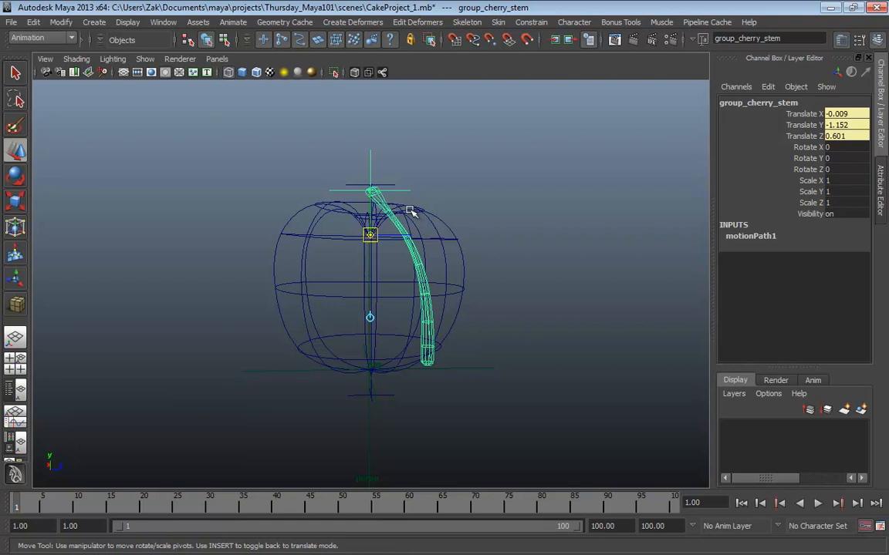
pyautogui.press('Insert')
pyautogui.press('Insert')
pyautogui.moveTo(373, 210); pyautogui.dragTo(363, 340)
pyautogui.moveTo(417, 238); pyautogui.dragTo(463, 244)
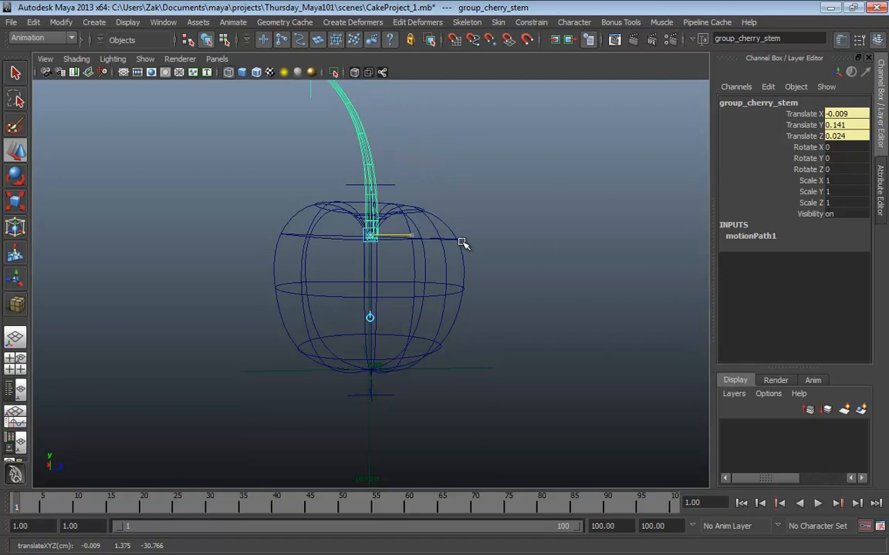
pyautogui.keyDown('alt'); pyautogui.moveTo(512, 197); pyautogui.dragTo(484, 198); pyautogui.keyUp('alt')
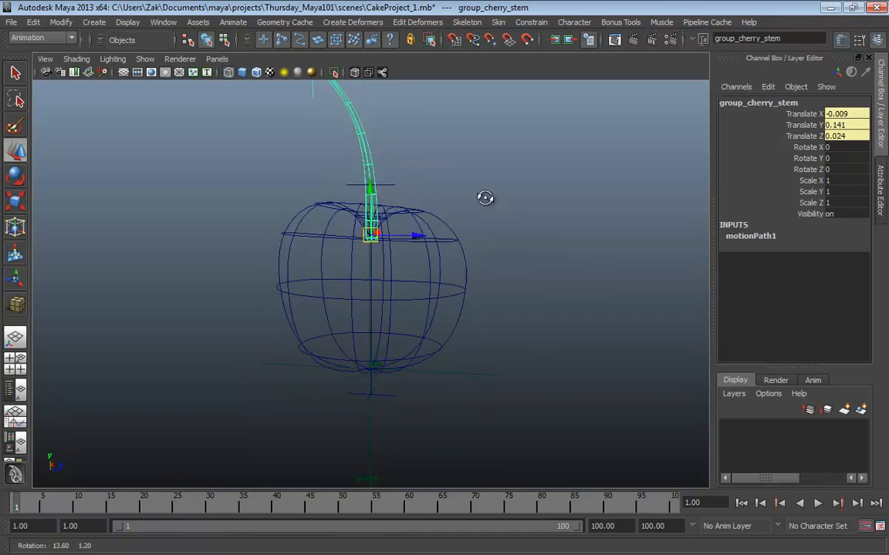
pyautogui.hotkey('ctrl', 'z')
pyautogui.hotkey('ctrl', 'z')
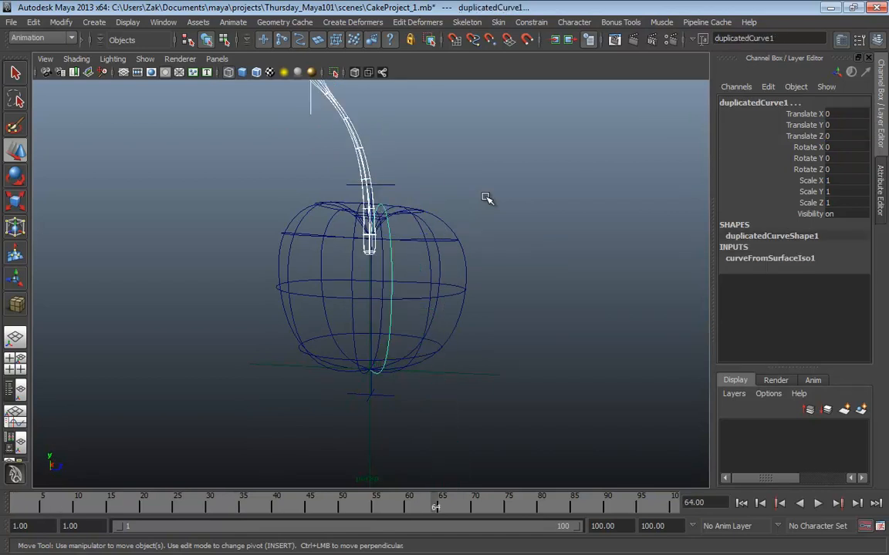
# Move the pivot of group_cherry_stem to the base of the stem, inside the dimple of the cherry
pyautogui.keyDown('alt'); pyautogui.moveTo(486, 198); pyautogui.dragTo(380, 208); pyautogui.keyUp('alt')
pyautogui.click(334, 178)
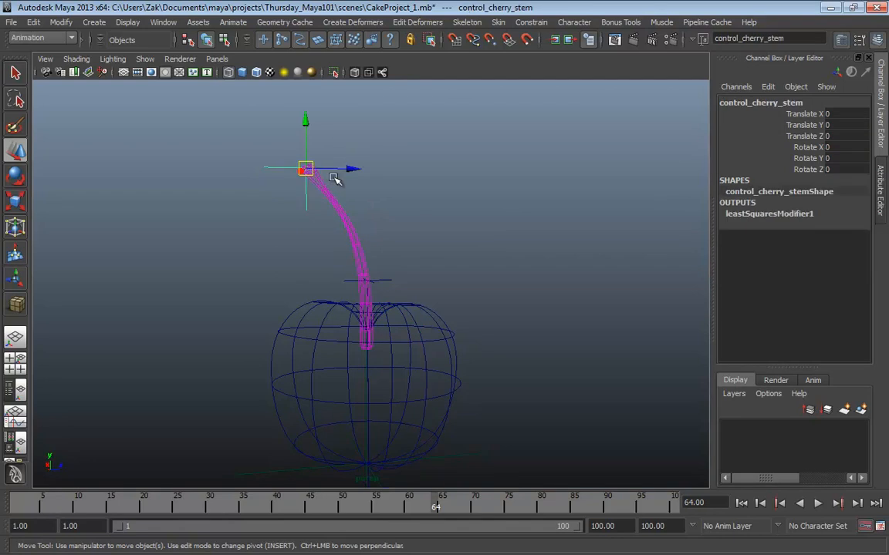
pyautogui.press('Up')
pyautogui.keyDown('alt'); pyautogui.moveTo(371, 243); pyautogui.dragTo(391, 261); pyautogui.keyUp('alt')
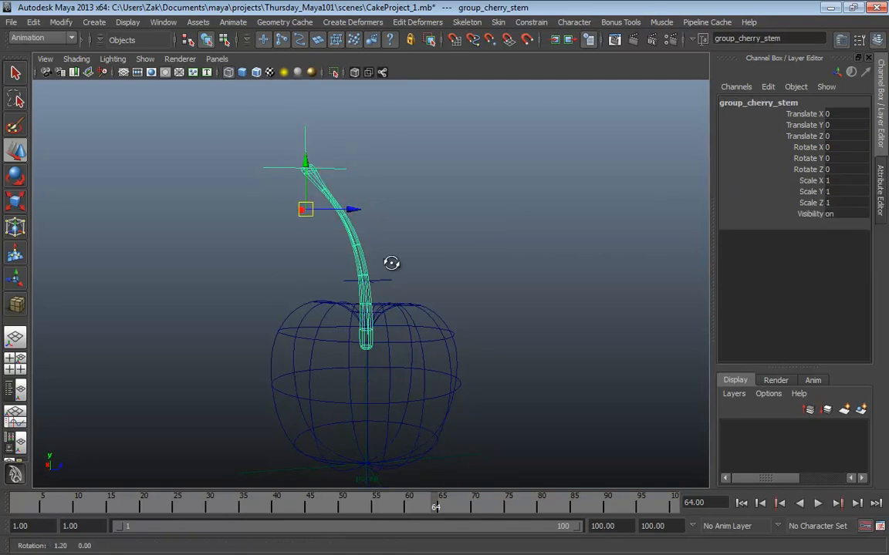
pyautogui.keyDown('alt'); pyautogui.moveTo(401, 263); pyautogui.dragTo(515, 324, button='right'); pyautogui.keyUp('alt')
pyautogui.keyDown('alt'); pyautogui.moveTo(434, 339); pyautogui.dragTo(452, 317, button='middle'); pyautogui.keyUp('alt')
pyautogui.keyDown('alt'); pyautogui.moveTo(452, 317); pyautogui.dragTo(434, 322, button='right'); pyautogui.keyUp('alt')
pyautogui.keyDown('alt'); pyautogui.moveTo(434, 323); pyautogui.dragTo(427, 310); pyautogui.keyUp('alt')
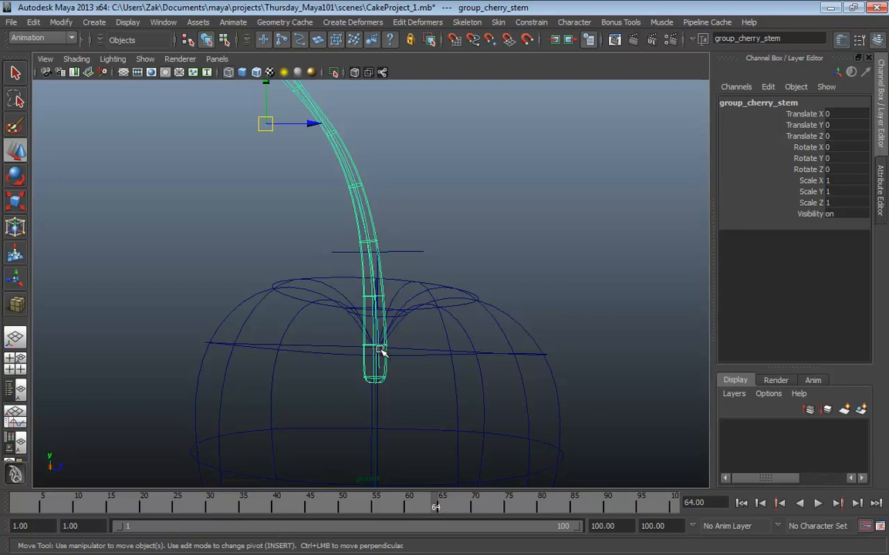
pyautogui.press('Insert')
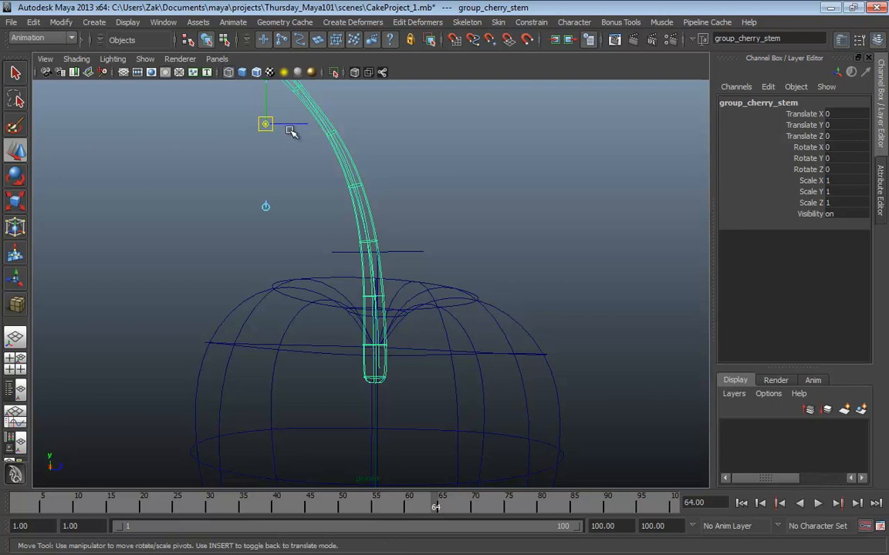
pyautogui.moveTo(266, 101); pyautogui.dragTo(266, 327)
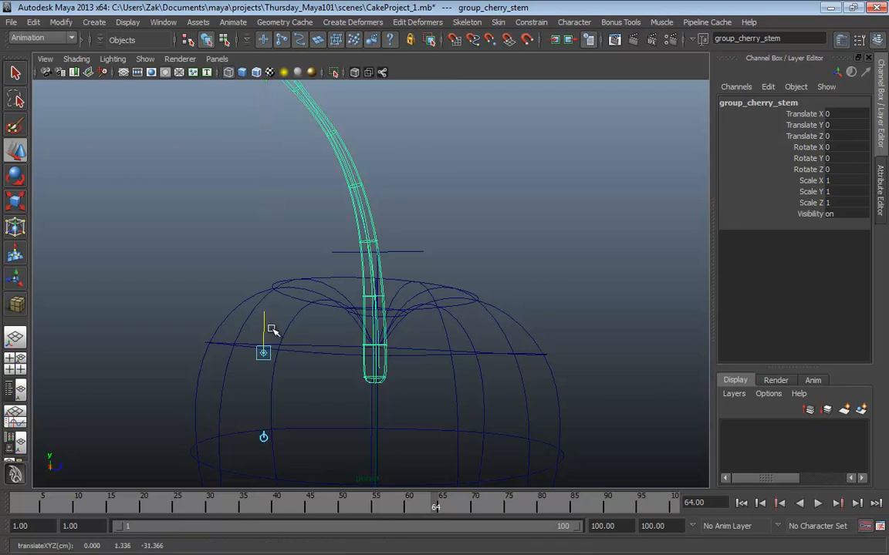
pyautogui.moveTo(297, 357); pyautogui.dragTo(407, 363)
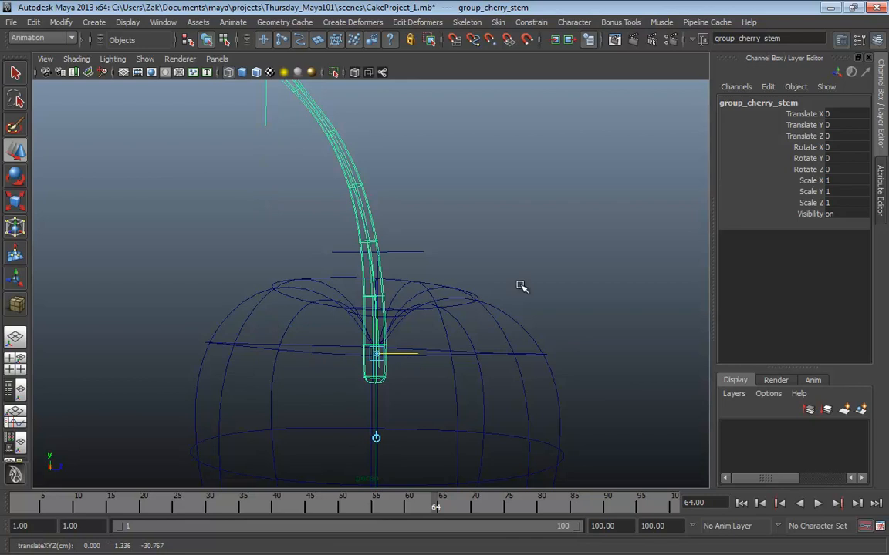
pyautogui.press('Insert')
# Attach group_cherry_stem to duplicatedCurve1, the curve running down the cherry's side, as a motion path
pyautogui.keyDown('alt'); pyautogui.moveTo(559, 265); pyautogui.dragTo(535, 272); pyautogui.keyUp('alt')
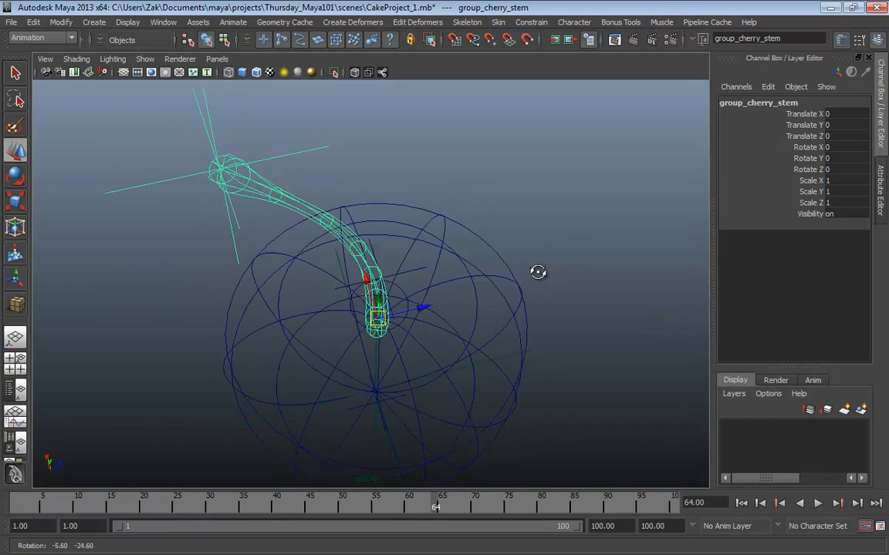
pyautogui.click(469, 386)
pyautogui.keyDown('alt'); pyautogui.moveTo(470, 387); pyautogui.dragTo(574, 286); pyautogui.keyUp('alt')
pyautogui.press('a')
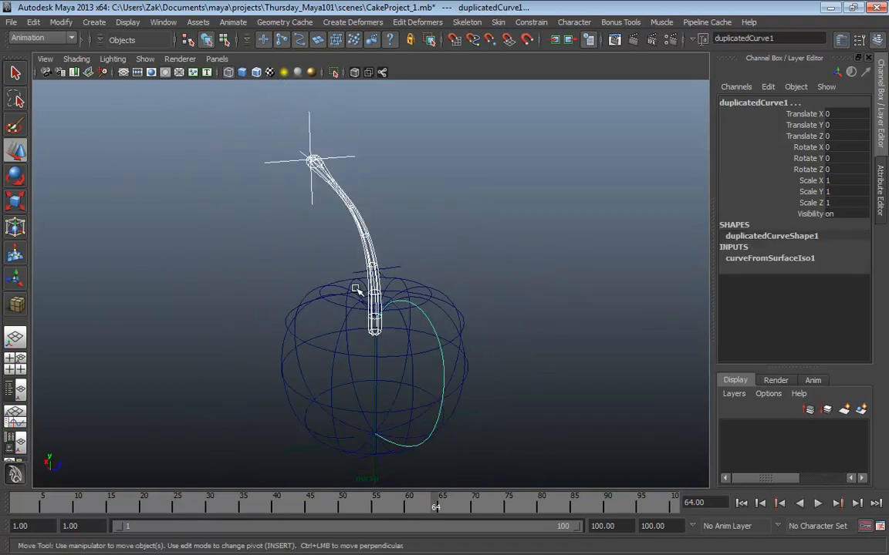
pyautogui.click(231, 22)
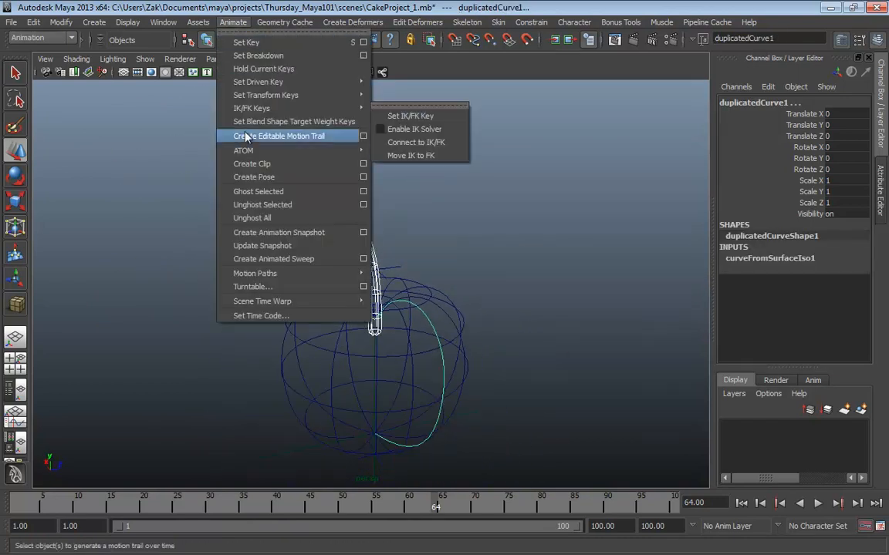
pyautogui.moveTo(262, 273)
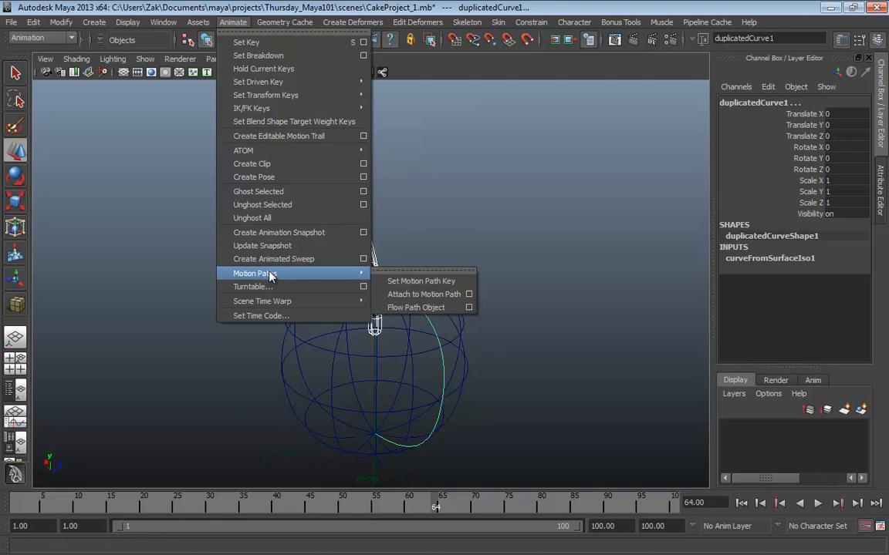
pyautogui.click(424, 294)
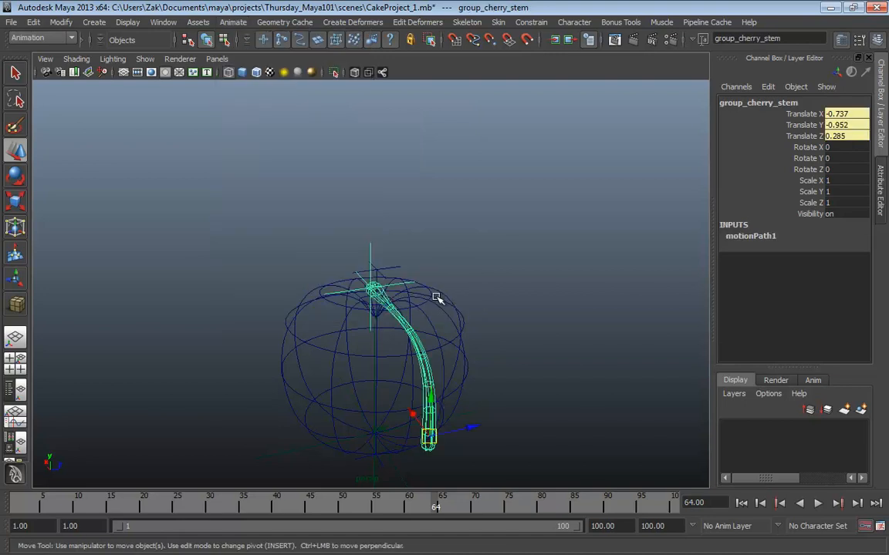
# Scrub and play the motion path animation to examine how the stem travels along the curve, returning to frame 1
pyautogui.keyDown('alt'); pyautogui.moveTo(434, 295); pyautogui.dragTo(327, 255); pyautogui.keyUp('alt')
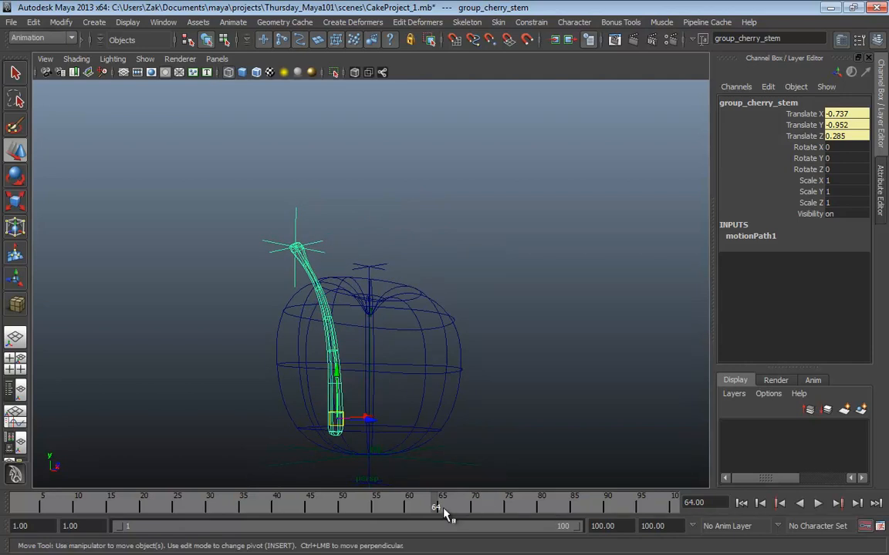
pyautogui.moveTo(436, 511); pyautogui.dragTo(449, 492)
pyautogui.moveTo(458, 503); pyautogui.dragTo(2, 468)
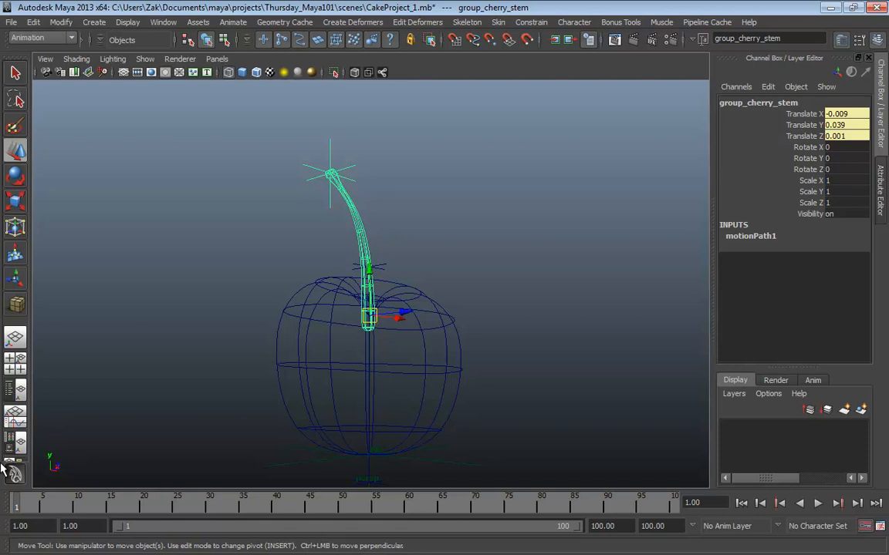
pyautogui.hotkey('alt', 'v')
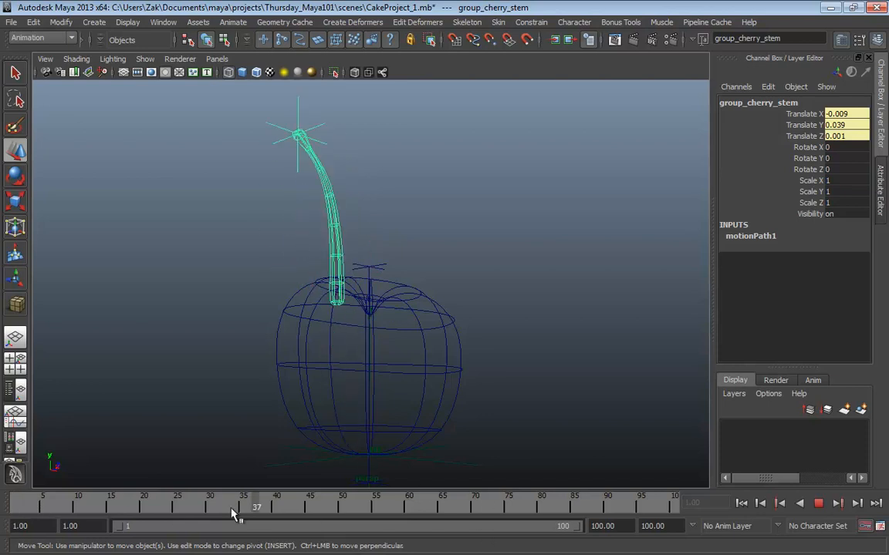
pyautogui.moveTo(231, 509); pyautogui.dragTo(1, 494)
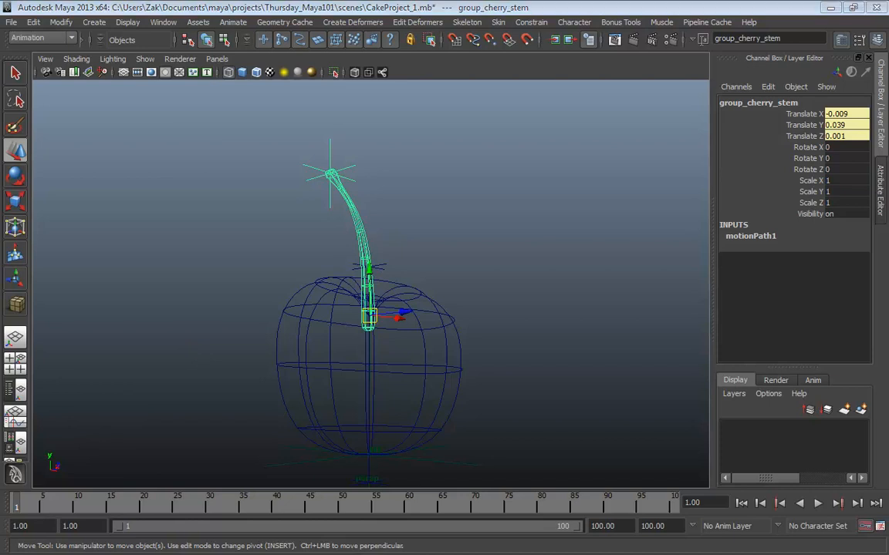
# Deselect the stem group and show the cherry in smooth shaded display in the maximized perspective view
pyautogui.click(470, 253)
pyautogui.press('space')
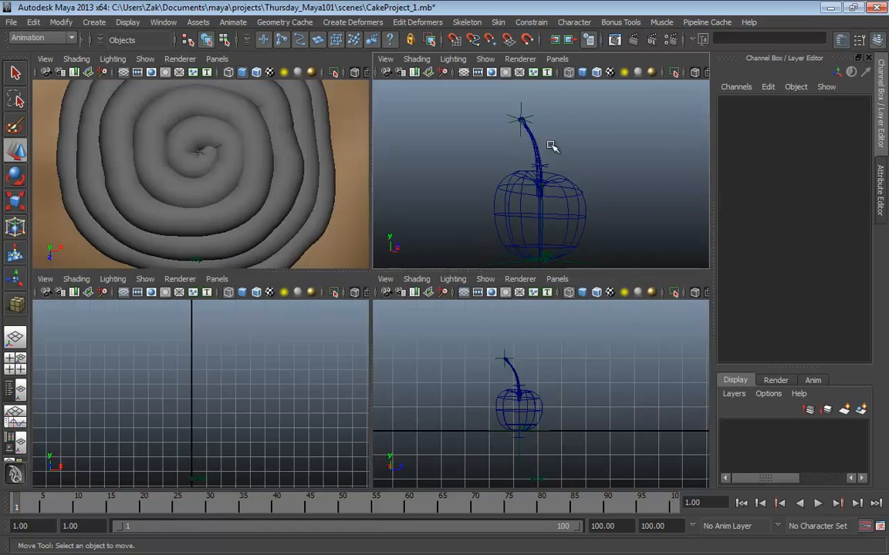
pyautogui.press('space')
pyautogui.keyDown('alt'); pyautogui.moveTo(522, 248); pyautogui.dragTo(420, 243); pyautogui.keyUp('alt')
pyautogui.press('5')
# Try to extract a second lengthwise isoparm of geo_cherry_body with Duplicate Surface Curves, and discard the duplicated curve
pyautogui.click(444, 301)
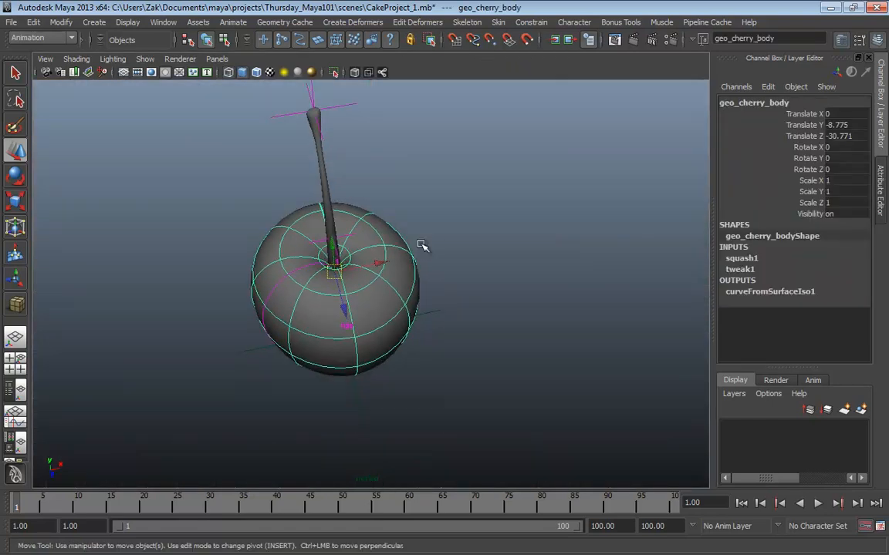
pyautogui.keyDown('alt'); pyautogui.moveTo(421, 243); pyautogui.dragTo(502, 344, button='right'); pyautogui.keyUp('alt')
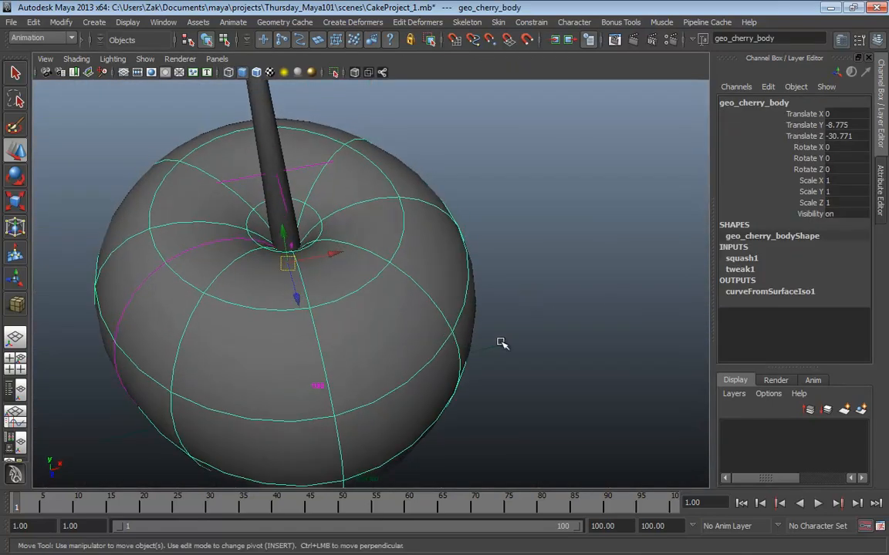
pyautogui.rightClick(409, 246)
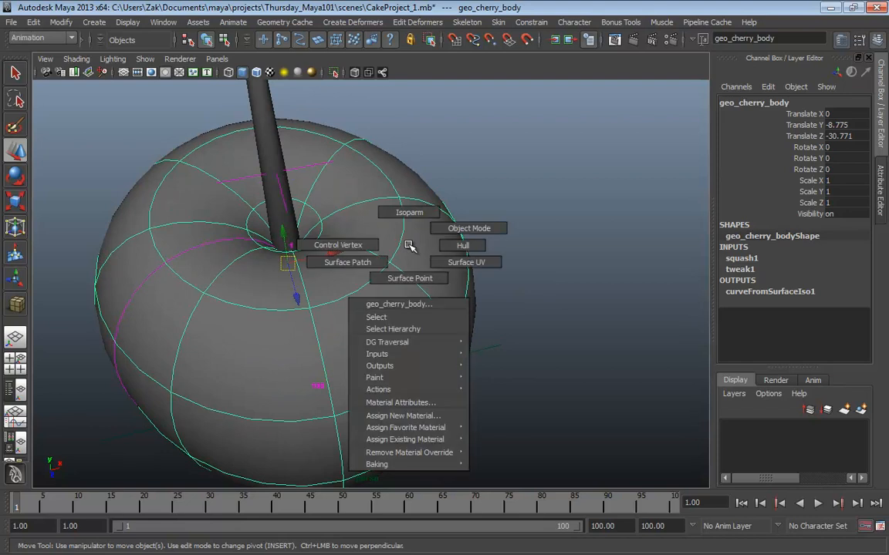
pyautogui.moveTo(409, 245); pyautogui.dragTo(411, 209, button='right')
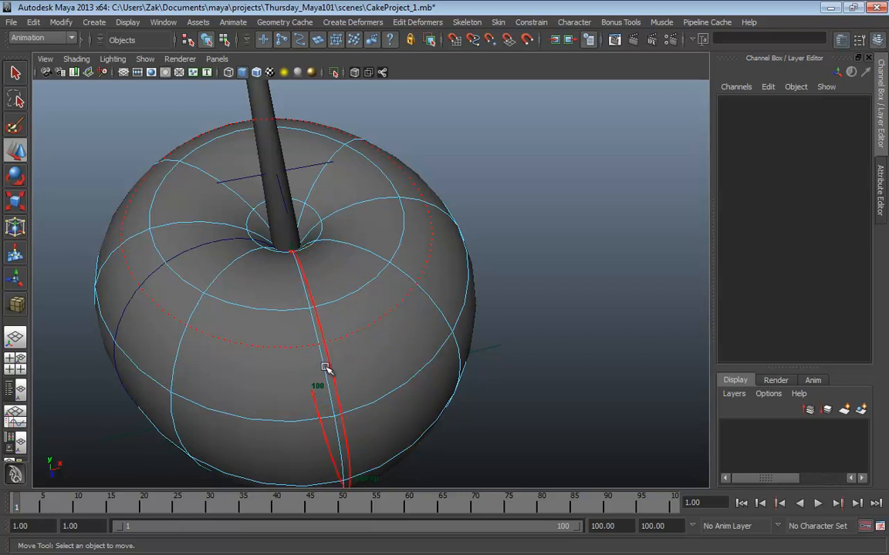
pyautogui.click(412, 335)
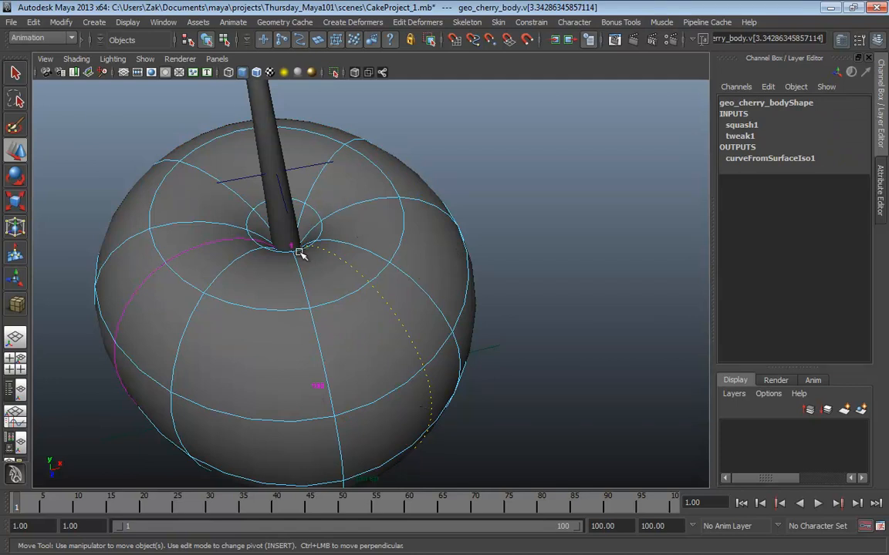
pyautogui.press('F4')
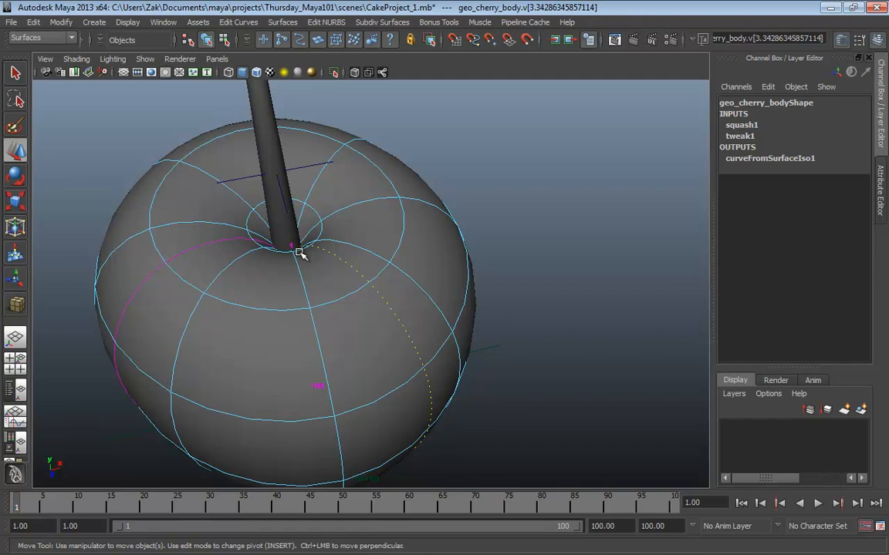
pyautogui.click(235, 23)
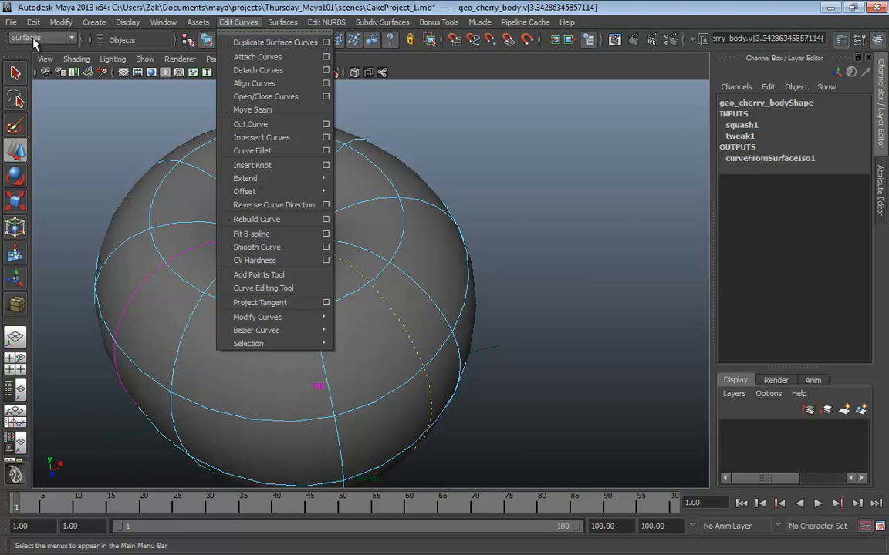
pyautogui.click(263, 44)
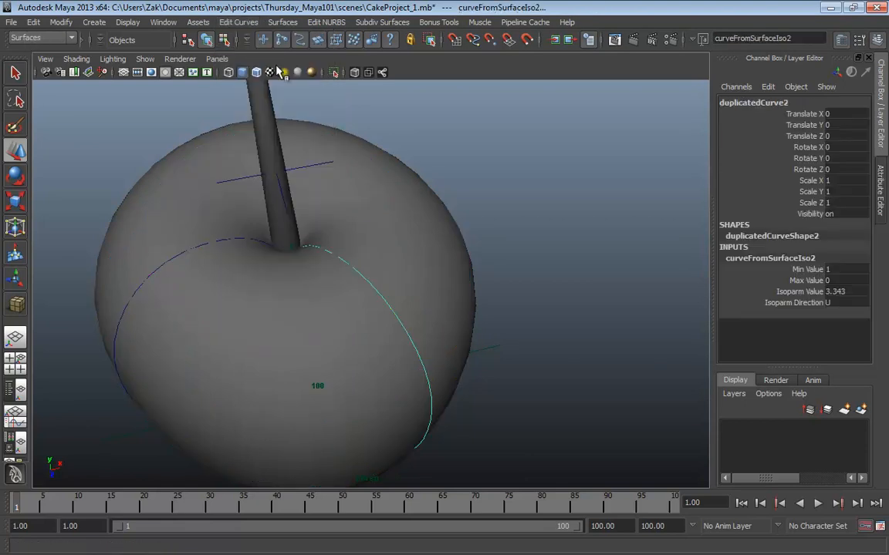
pyautogui.click(556, 257)
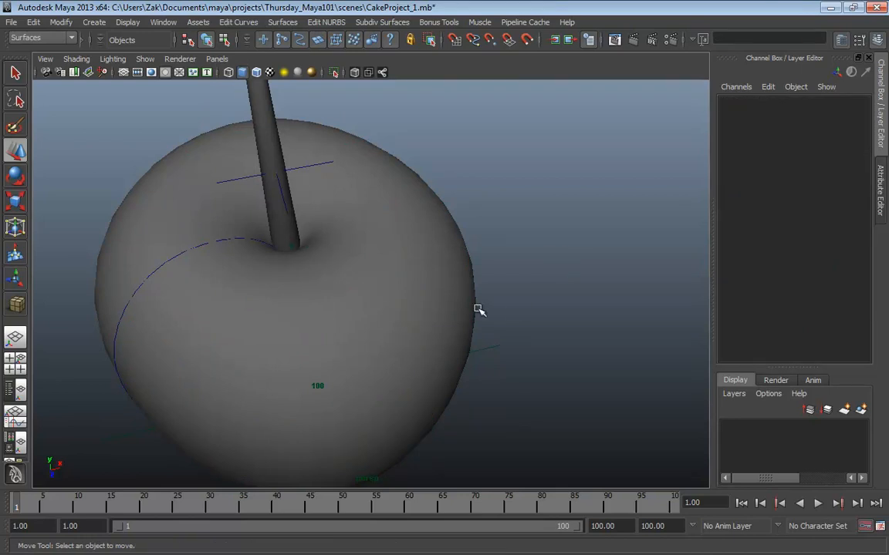
# Play the stem's motion path animation on the shaded cherry and scrub back to frame 1
pyautogui.keyDown('alt'); pyautogui.moveTo(433, 279); pyautogui.dragTo(405, 289); pyautogui.keyUp('alt')
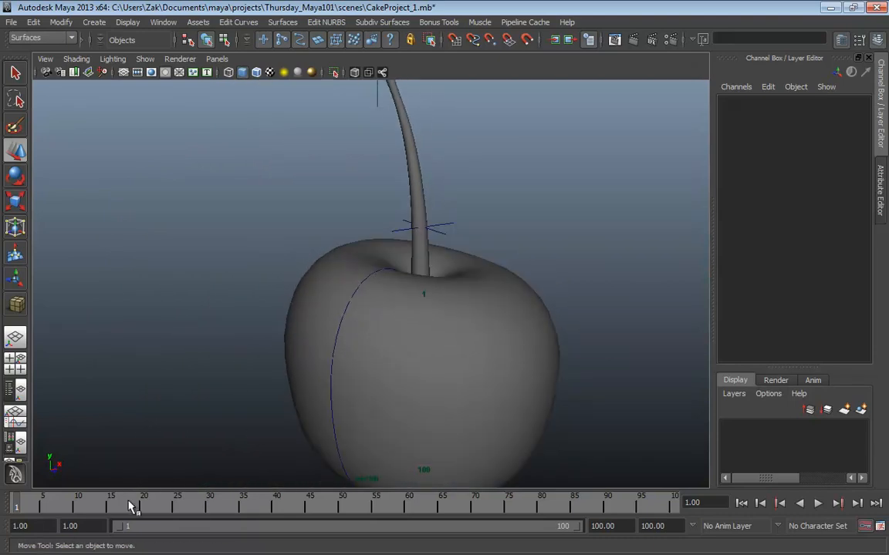
pyautogui.hotkey('alt', 'v')
pyautogui.moveTo(346, 506); pyautogui.dragTo(5, 495)
# Delete the animation keys from motionPath1's U Value on group_cherry_stem, and play the timeline to check the stem before returning to frame 1
pyautogui.click(412, 154)
pyautogui.press('Up')
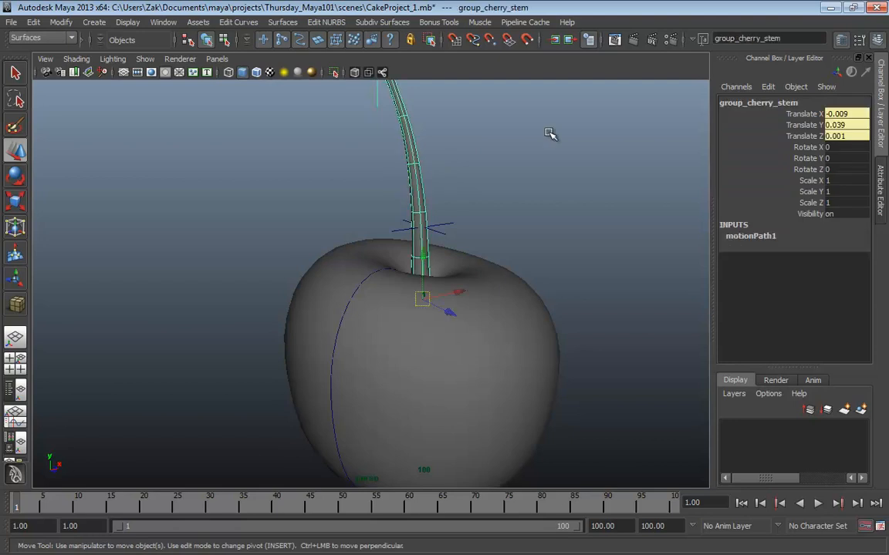
pyautogui.click(746, 239)
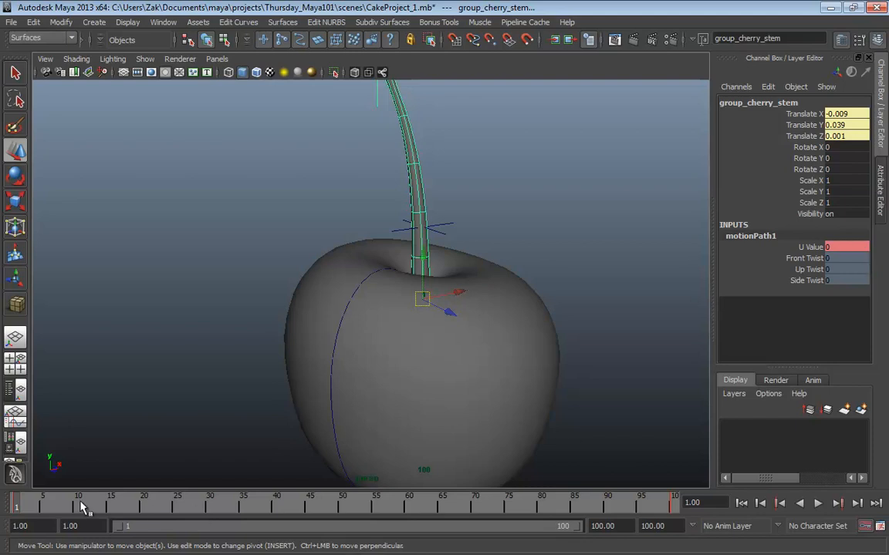
pyautogui.moveTo(83, 507); pyautogui.dragTo(18, 498)
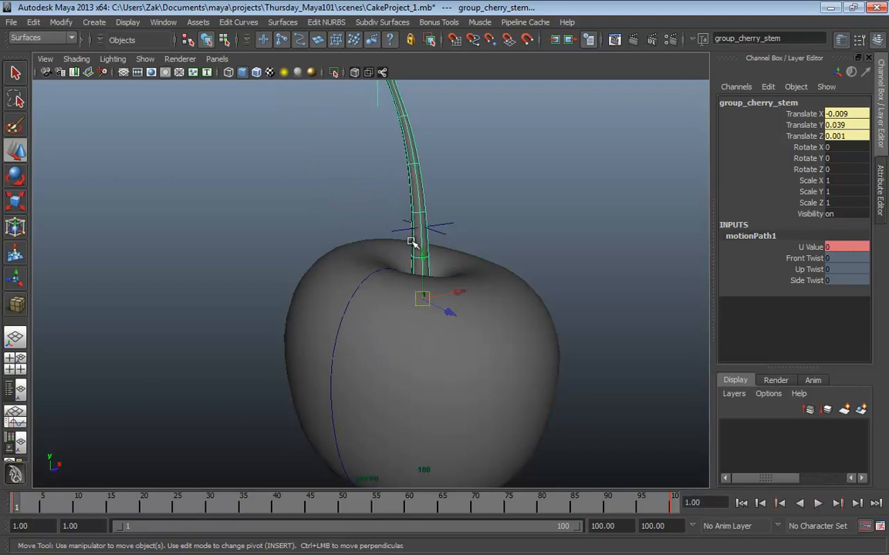
pyautogui.click(810, 248)
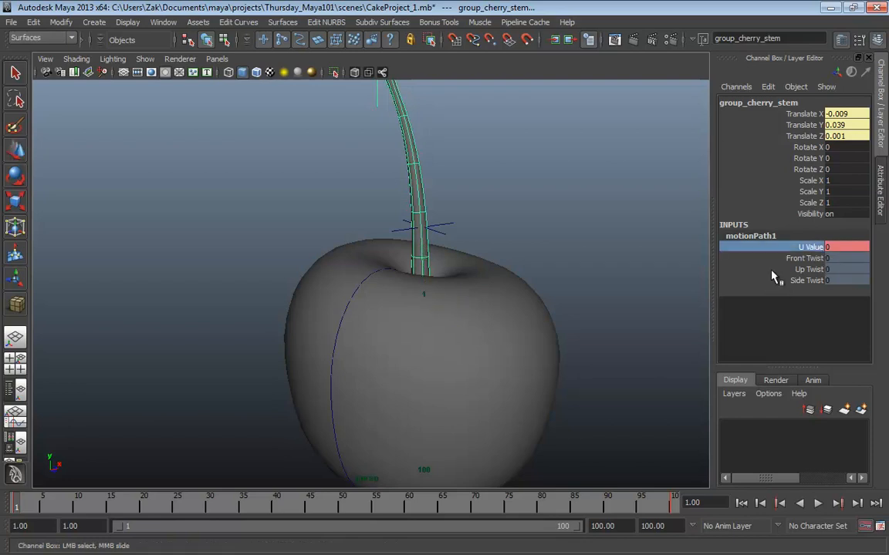
pyautogui.rightClick(769, 251)
pyautogui.rightClick(747, 253)
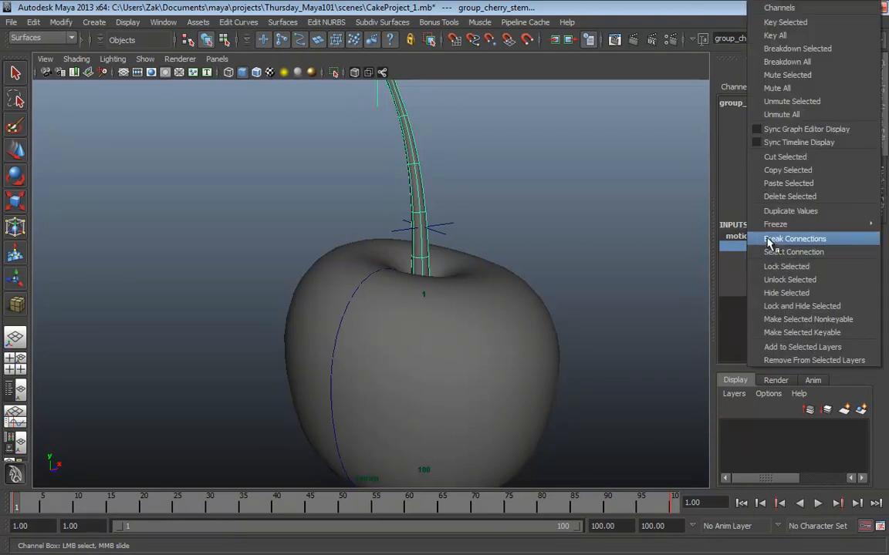
pyautogui.click(782, 198)
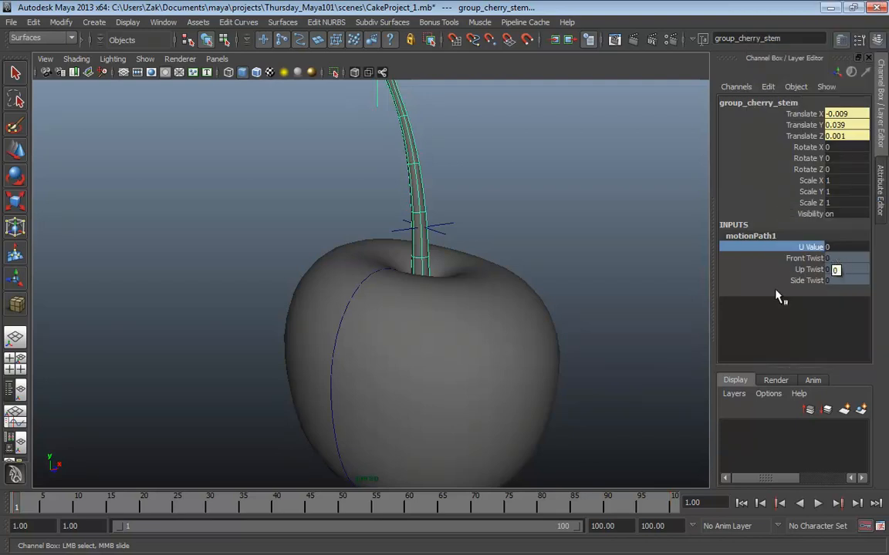
pyautogui.hotkey('alt', 'v')
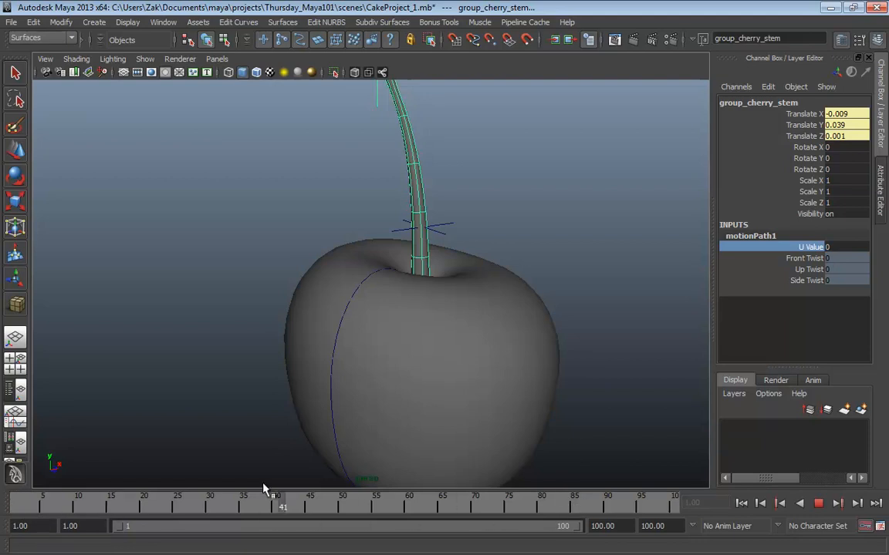
pyautogui.moveTo(261, 498); pyautogui.dragTo(6, 478)
# Vary the Squash Stretch of control_cherry to check how the stem follows the body, and leave it at 0
pyautogui.keyDown('alt'); pyautogui.moveTo(327, 425); pyautogui.dragTo(328, 397, button='right'); pyautogui.keyUp('alt')
pyautogui.keyDown('alt'); pyautogui.moveTo(413, 408); pyautogui.dragTo(387, 331, button='middle'); pyautogui.keyUp('alt')
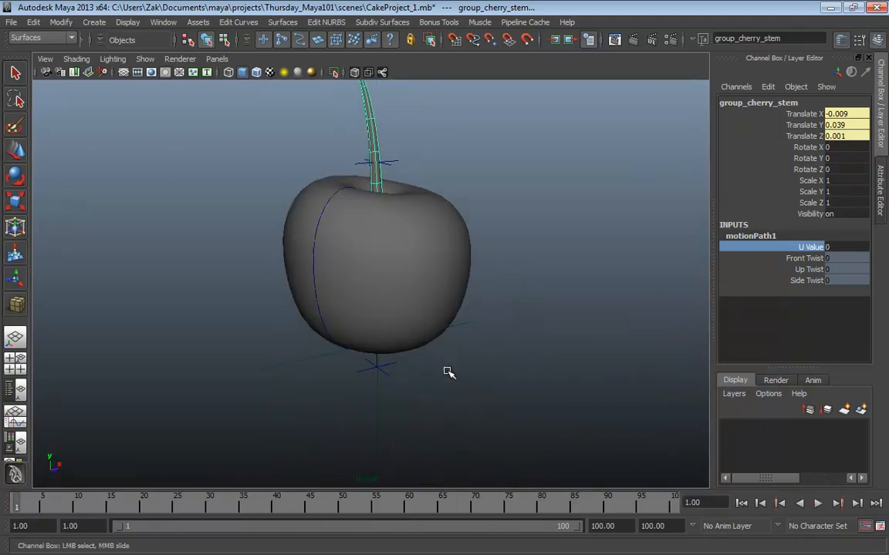
pyautogui.click(442, 384)
pyautogui.click(798, 179)
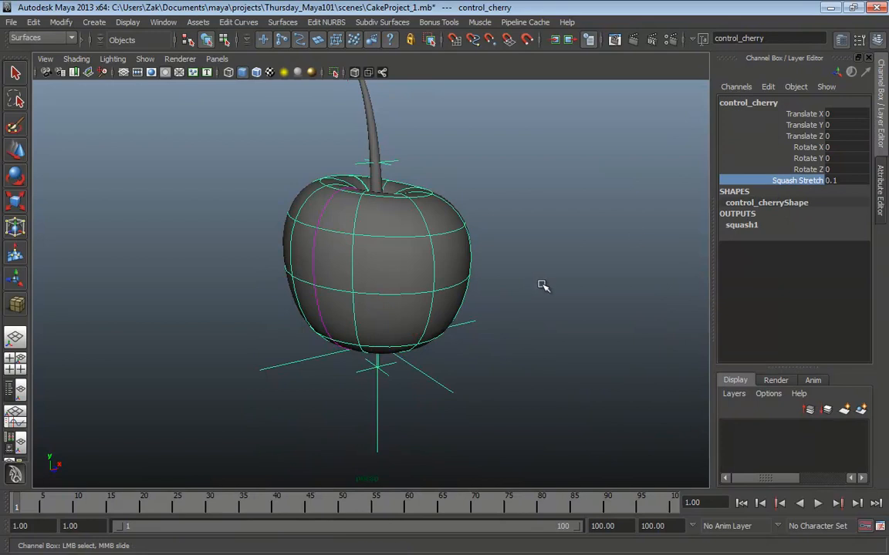
pyautogui.moveTo(543, 286)
pyautogui.mouseDown(button='middle')
pyautogui.moveTo(535, 284)
pyautogui.moveTo(535, 302)
pyautogui.moveTo(558, 292)
pyautogui.moveTo(531, 294)
pyautogui.moveTo(548, 292)
pyautogui.moveTo(540, 292)
pyautogui.mouseUp(button='middle')
pyautogui.hotkey('ctrl', 'z')
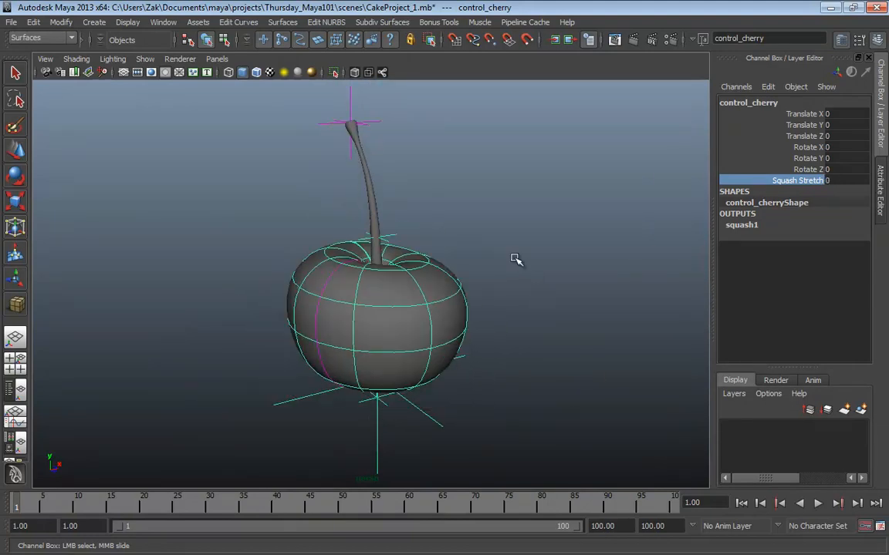
pyautogui.keyDown('alt'); pyautogui.moveTo(514, 259); pyautogui.dragTo(569, 279); pyautogui.keyUp('alt')
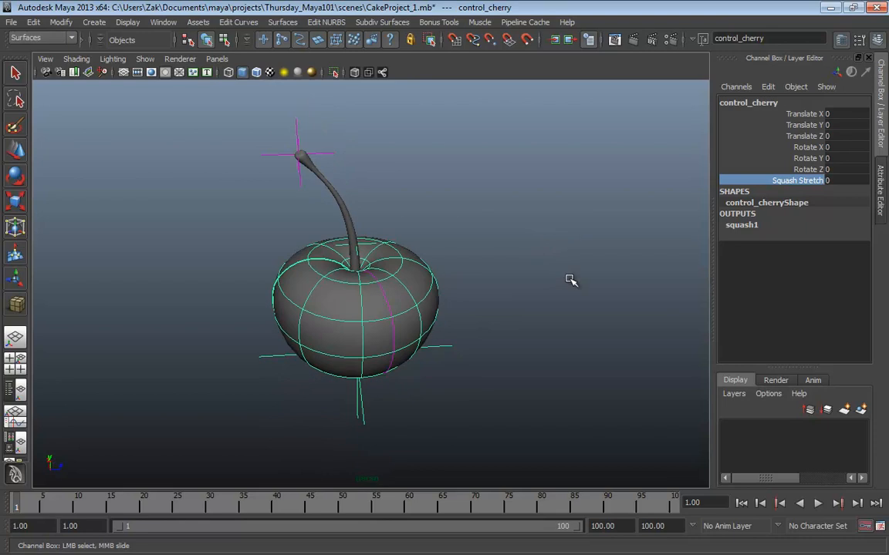
pyautogui.keyDown('alt'); pyautogui.moveTo(546, 312); pyautogui.dragTo(511, 294); pyautogui.keyUp('alt')
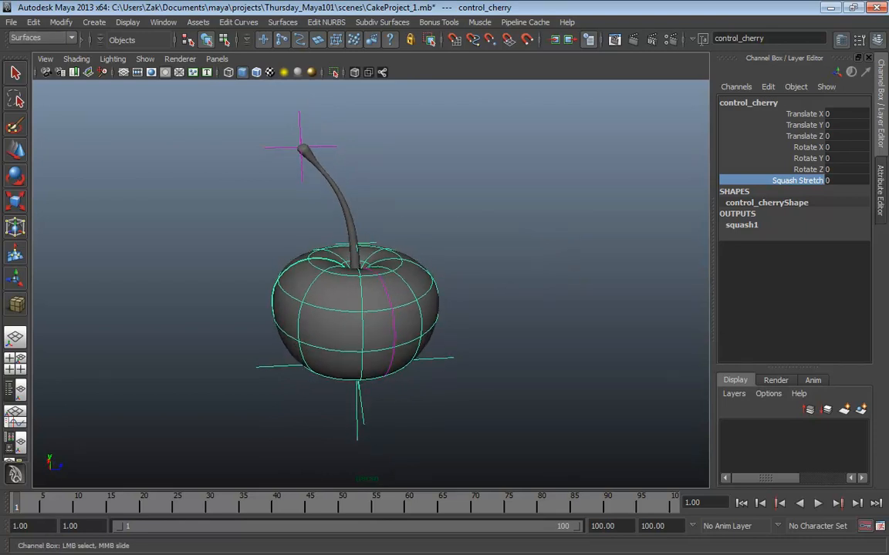